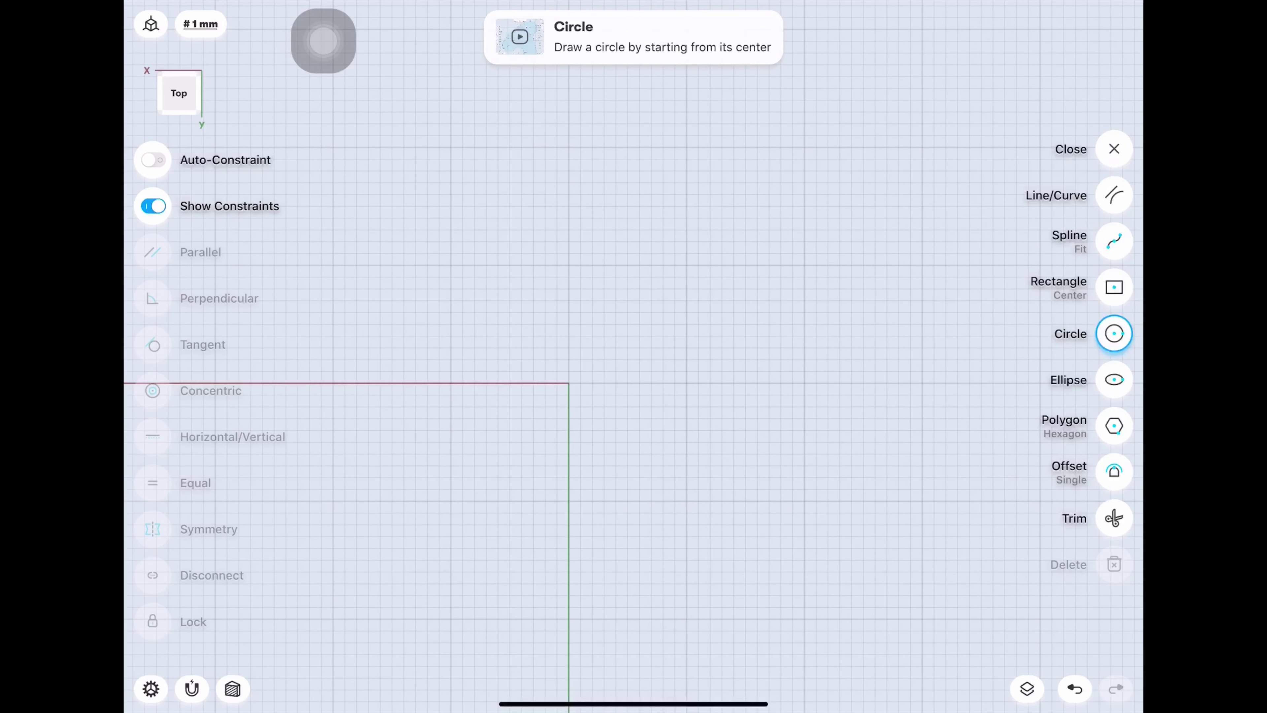
Draw a 28 mm radius circle centred on the origin.
{"action": "left_click_drag", "start_coordinate": [569, 383], "coordinate": [664, 472]}
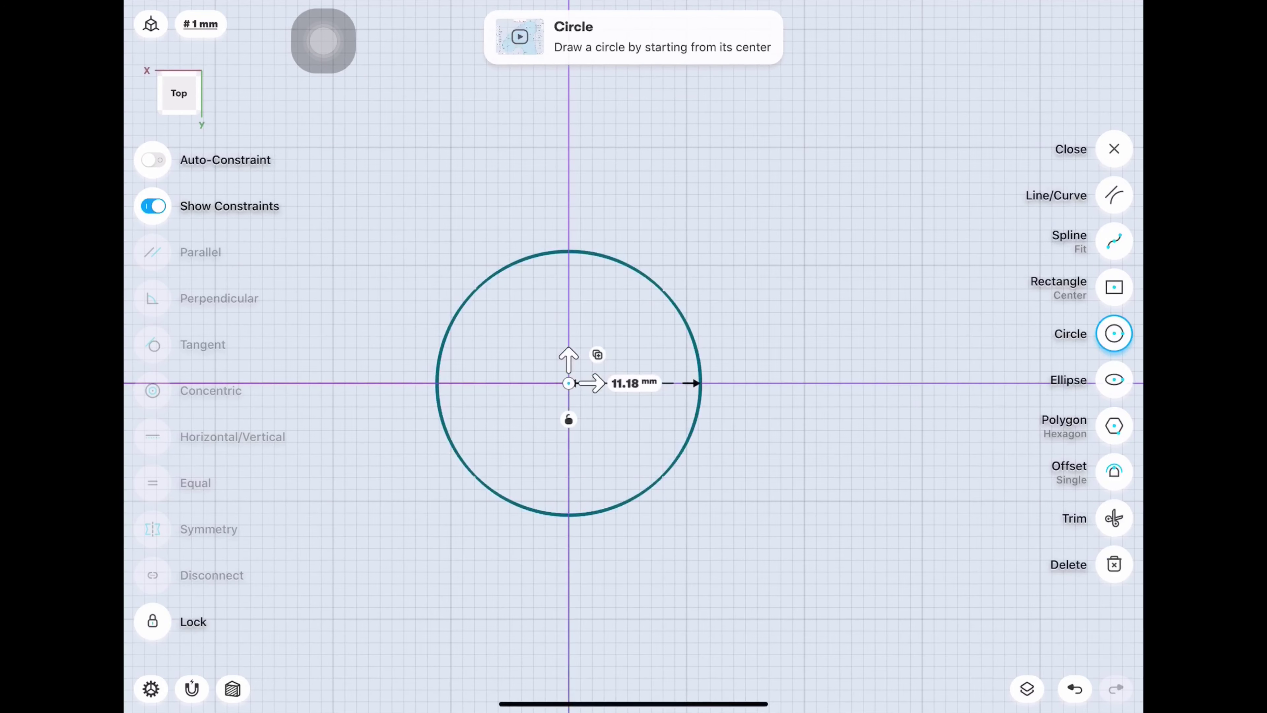
{"action": "type", "text": "28"}
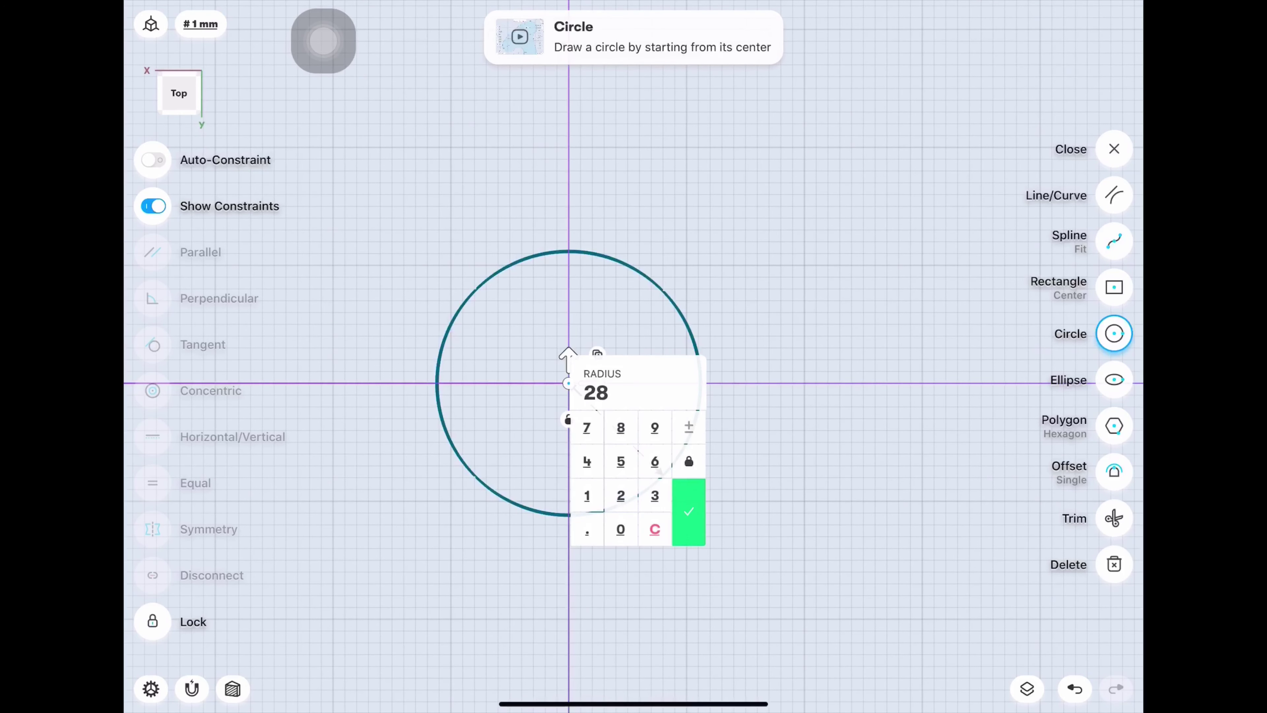
{"action": "key", "text": "Return"}
{"action": "scroll", "coordinate": [602, 385], "scroll_direction": "down", "scroll_amount": 5}
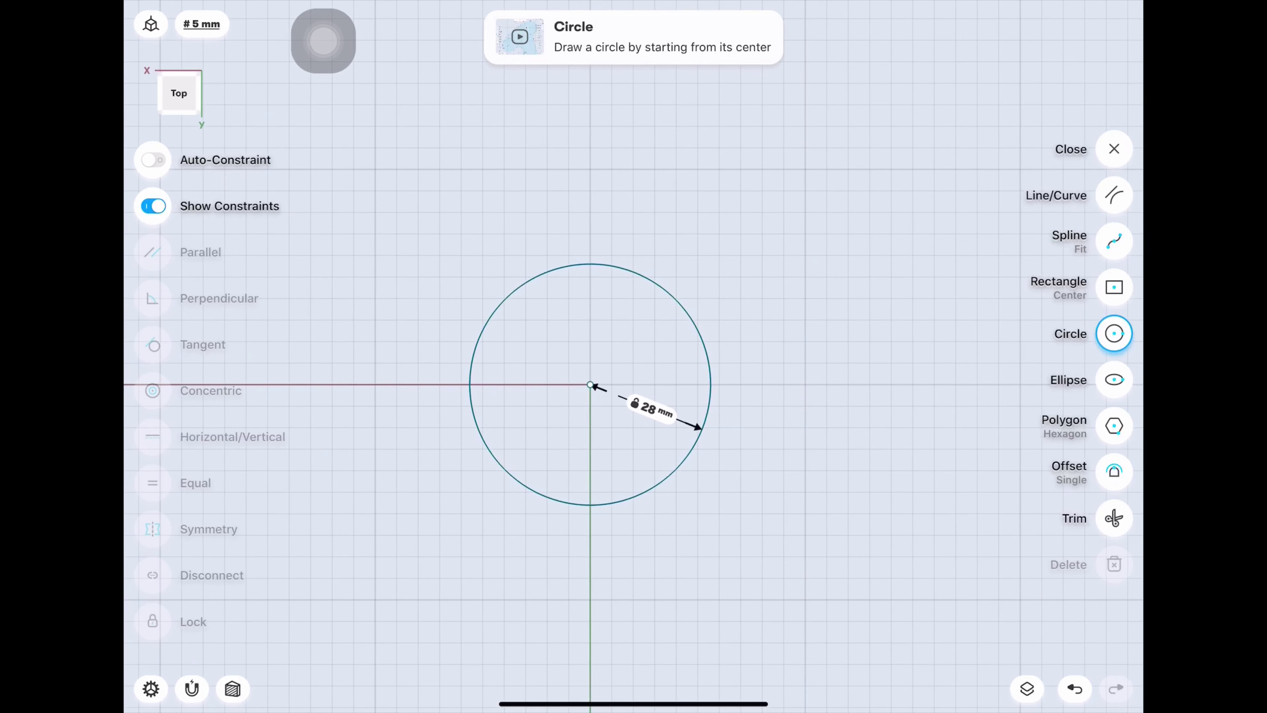
Add a concentric outer circle with a 35 mm radius.
{"action": "left_click_drag", "start_coordinate": [590, 384], "coordinate": [719, 298]}
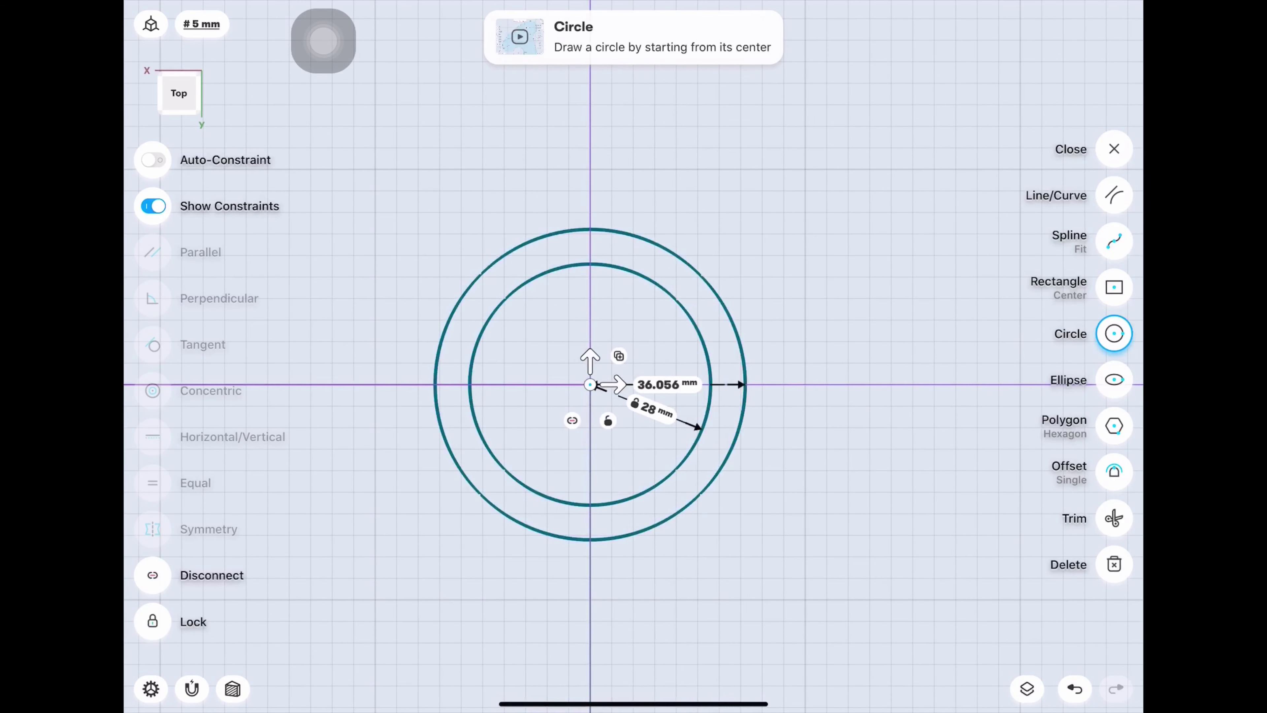
{"action": "left_click", "coordinate": [648, 320]}
{"action": "type", "text": "35"}
{"action": "key", "text": "Return"}
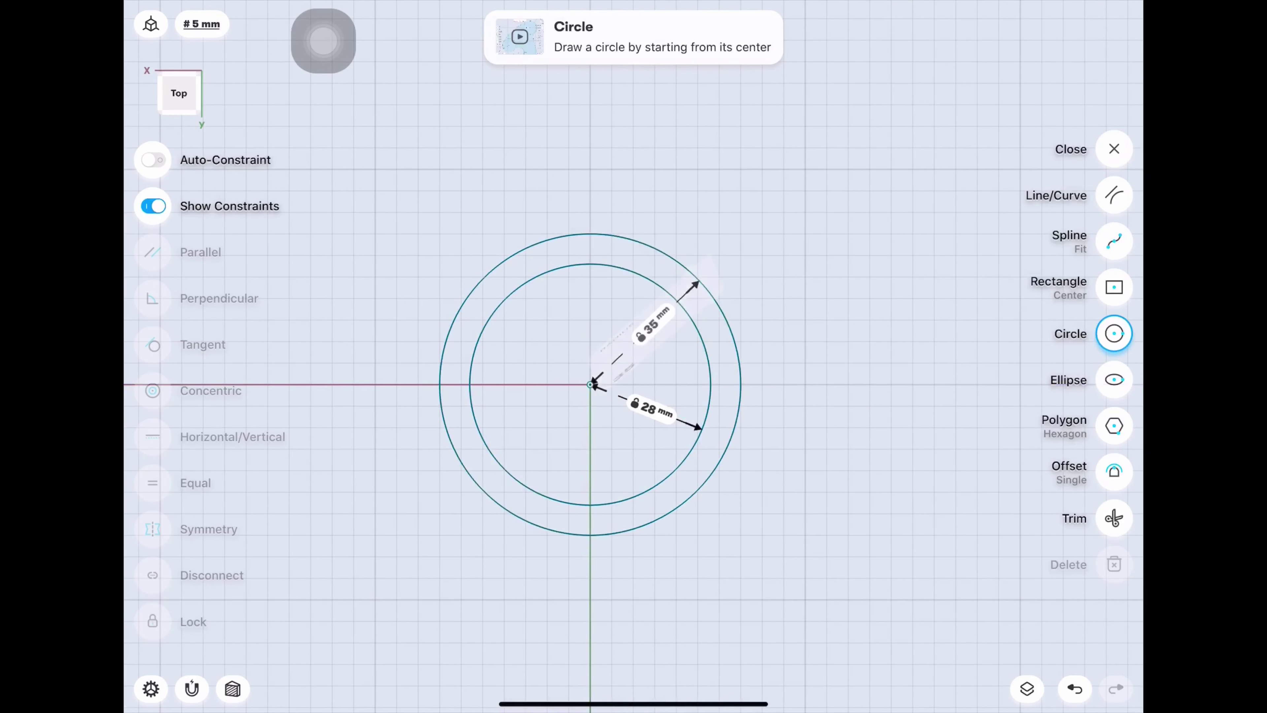
{"action": "scroll", "coordinate": [590, 385], "scroll_direction": "down", "scroll_amount": 2}
{"action": "scroll", "coordinate": [449, 380], "scroll_direction": "down", "scroll_amount": 3}
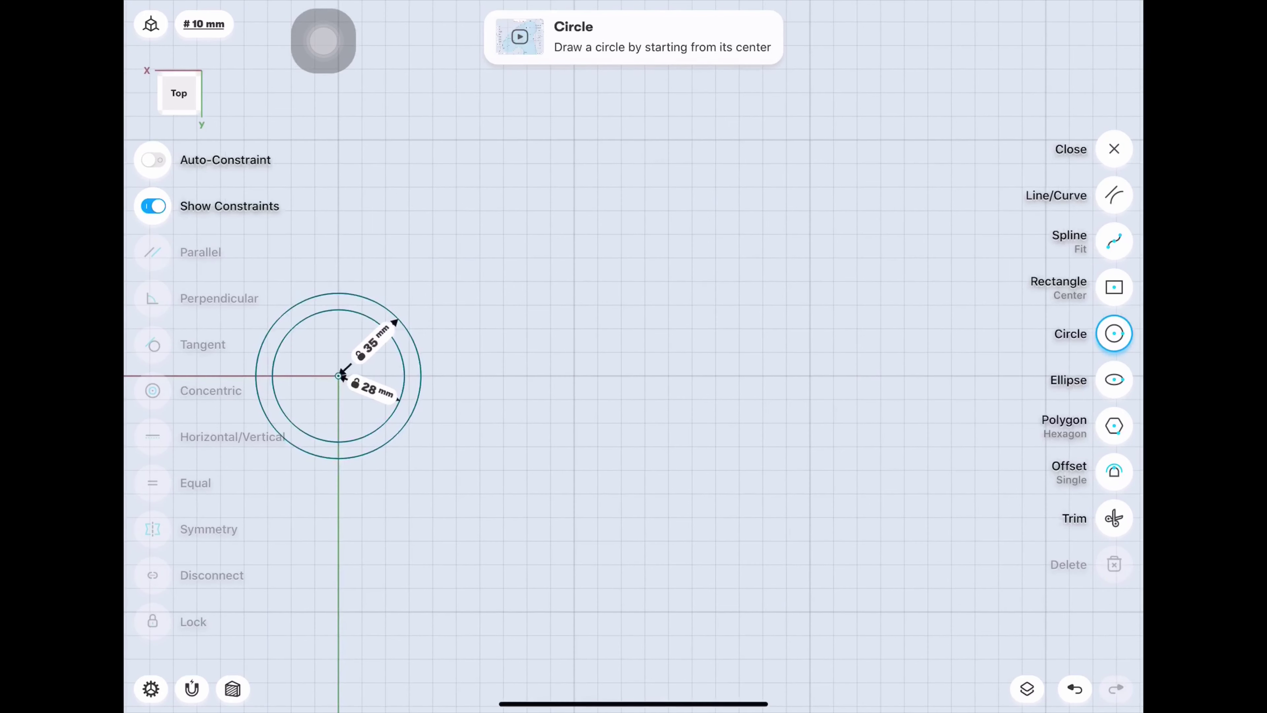
{"action": "left_click", "coordinate": [1114, 195]}
Draw a 230 mm horizontal line from the origin circles' centre.
{"action": "left_click_drag", "start_coordinate": [338, 375], "coordinate": [881, 375]}
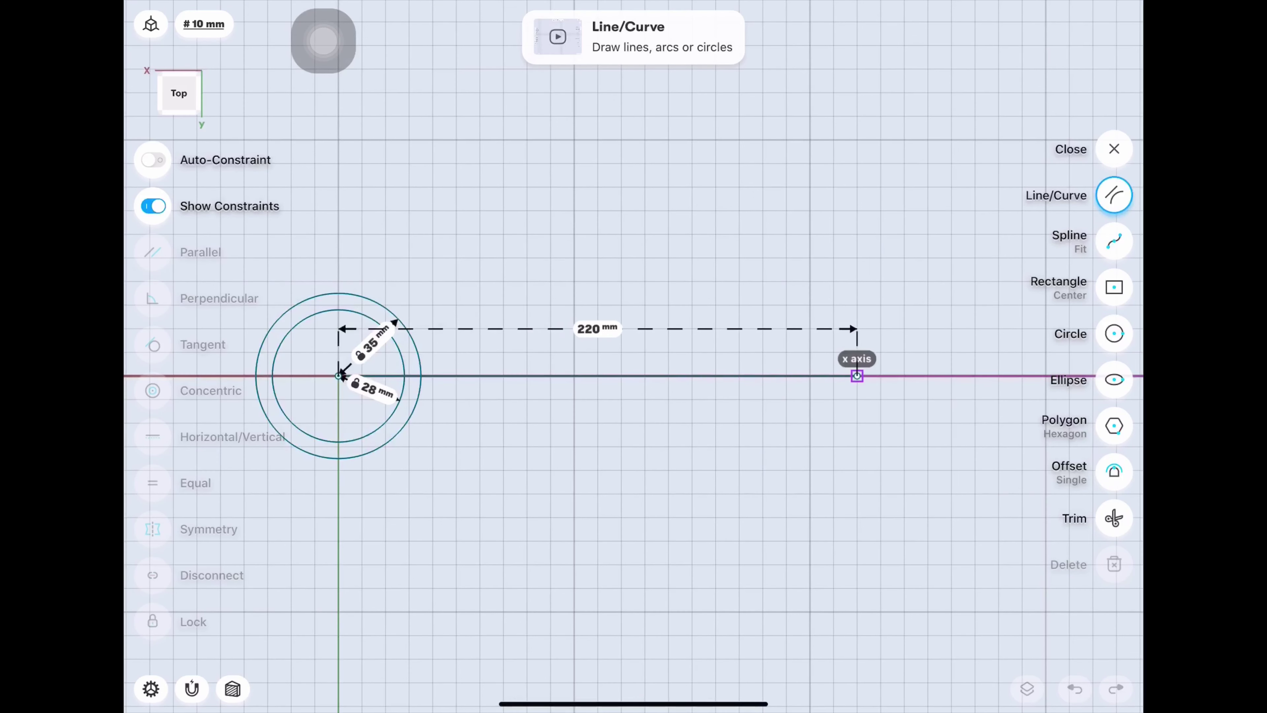
{"action": "scroll", "coordinate": [598, 374], "scroll_direction": "right", "scroll_amount": 5}
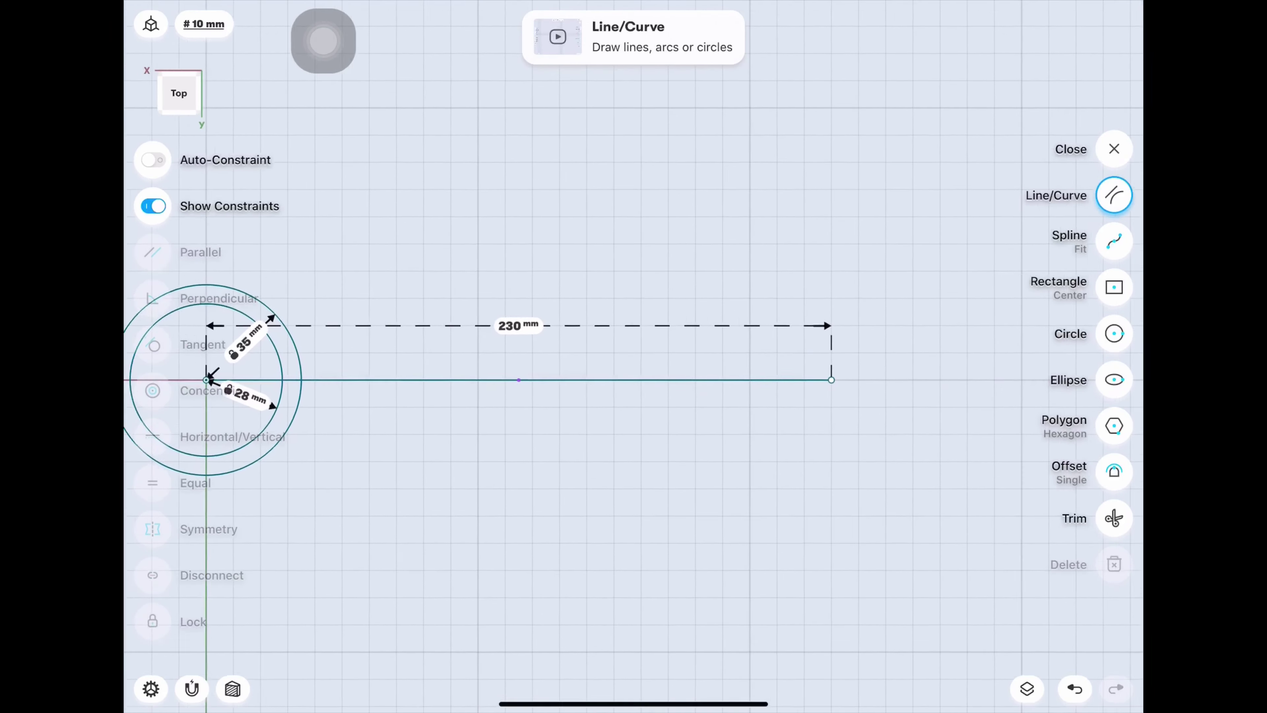
{"action": "scroll", "coordinate": [598, 374], "scroll_direction": "right", "scroll_amount": 3}
{"action": "scroll", "coordinate": [598, 349], "scroll_direction": "up", "scroll_amount": 2}
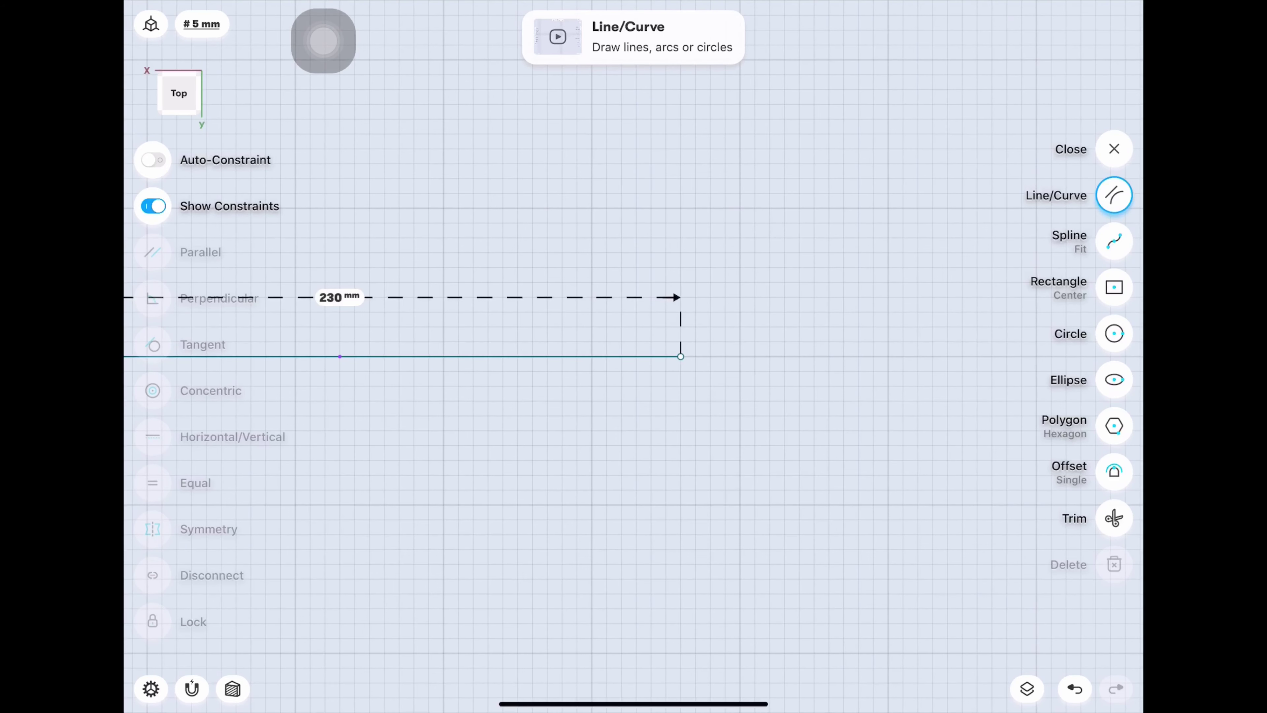
Draw a 17 mm radius circle at the line's far end.
{"action": "left_click", "coordinate": [1114, 333]}
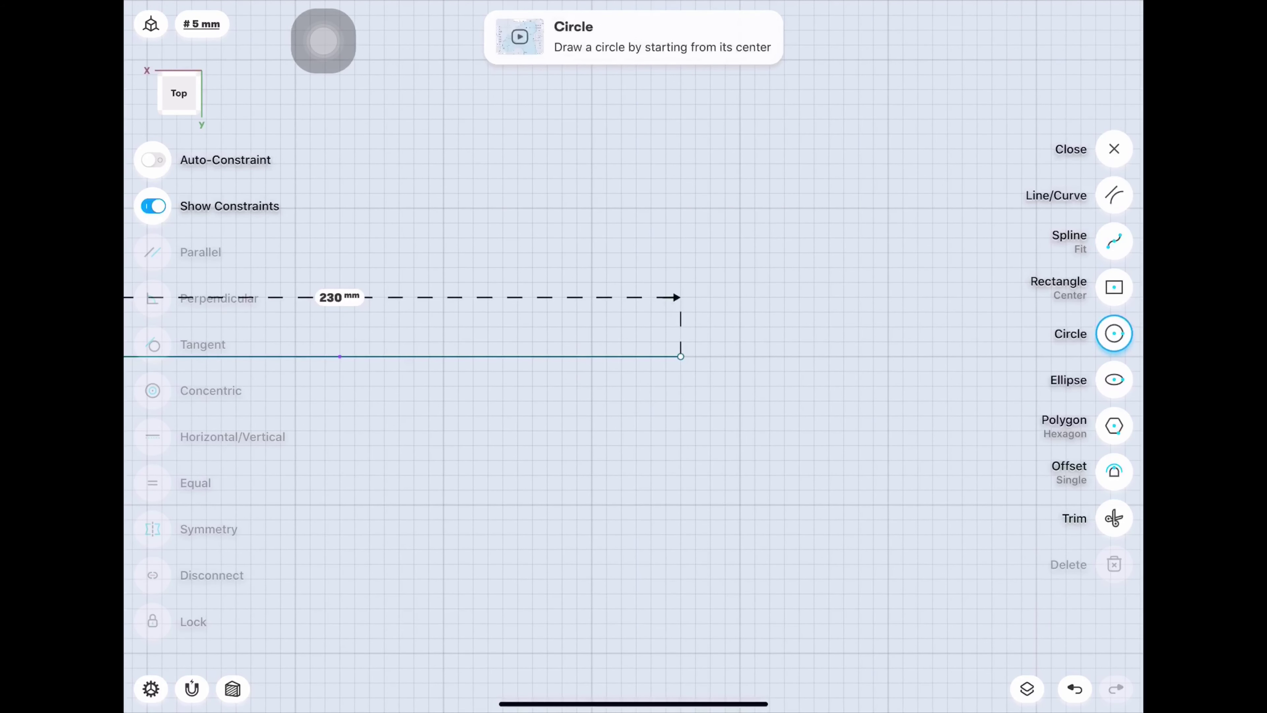
{"action": "left_click_drag", "start_coordinate": [680, 356], "coordinate": [734, 354]}
{"action": "left_click", "coordinate": [732, 427]}
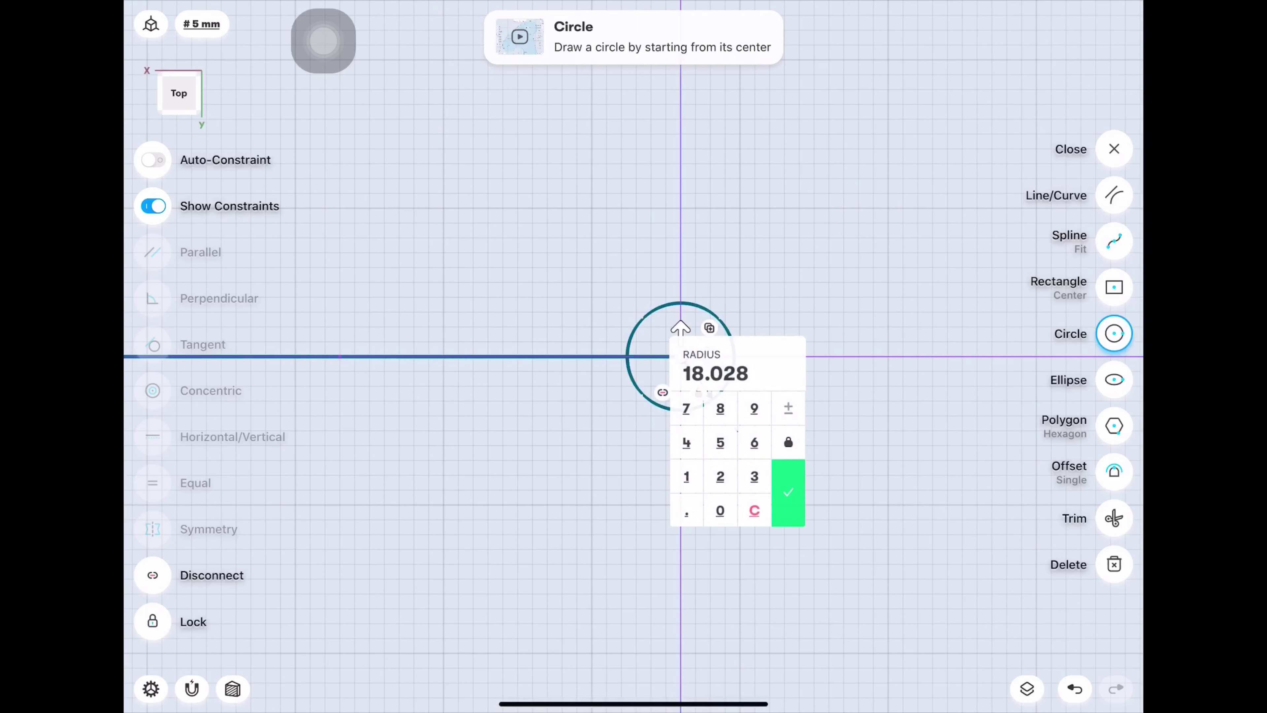
{"action": "type", "text": "17"}
{"action": "left_click", "coordinate": [789, 489]}
Add a concentric 23 mm radius circle around the 17 mm one.
{"action": "left_click_drag", "start_coordinate": [681, 357], "coordinate": [768, 356]}
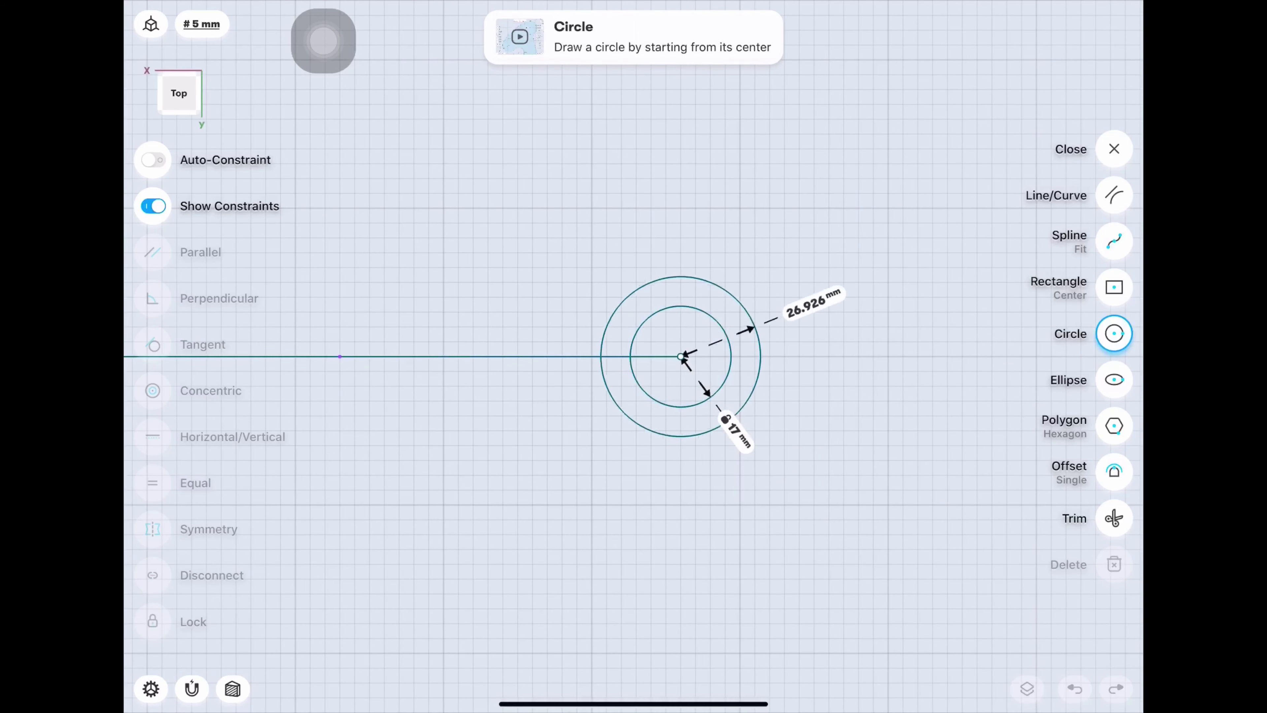
{"action": "left_click", "coordinate": [779, 278]}
{"action": "type", "text": "23"}
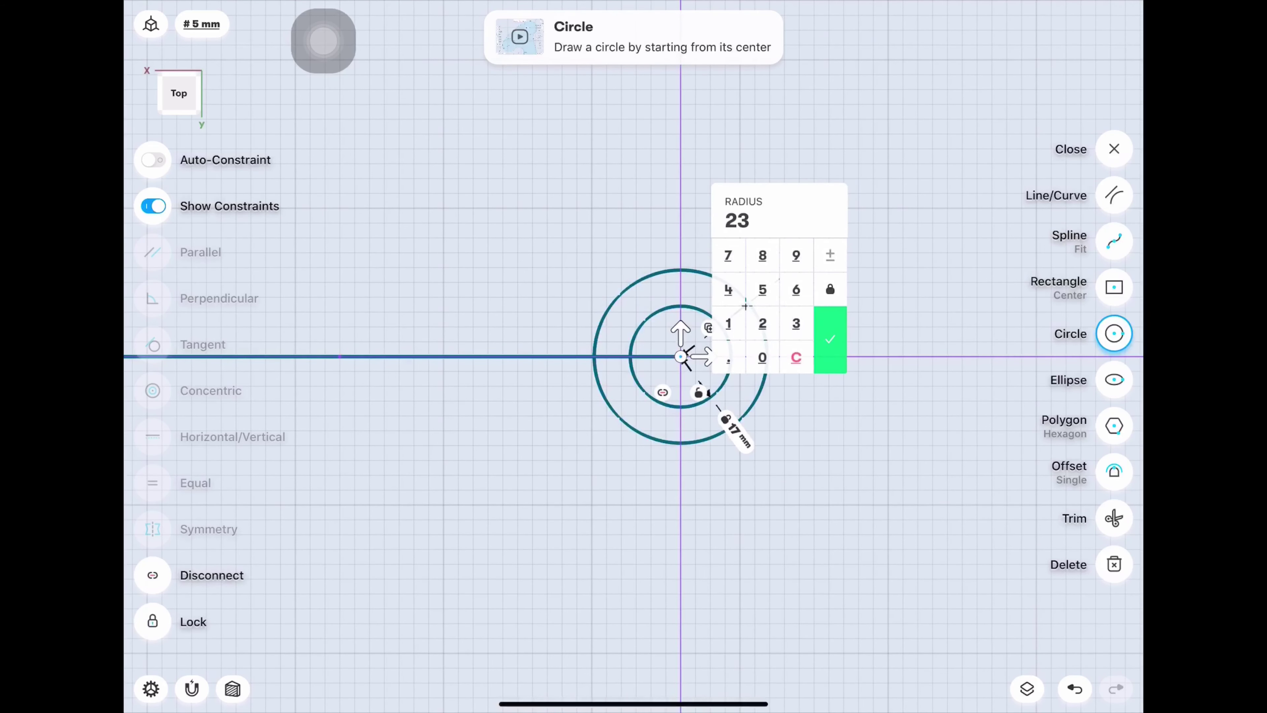
{"action": "left_click", "coordinate": [829, 340]}
{"action": "left_click", "coordinate": [1114, 194]}
{"action": "mouse_move", "coordinate": [549, 359]}
{"action": "left_mouse_down"}
{"action": "mouse_move", "coordinate": [798, 369]}
{"action": "mouse_move", "coordinate": [668, 369]}
{"action": "left_mouse_up"}
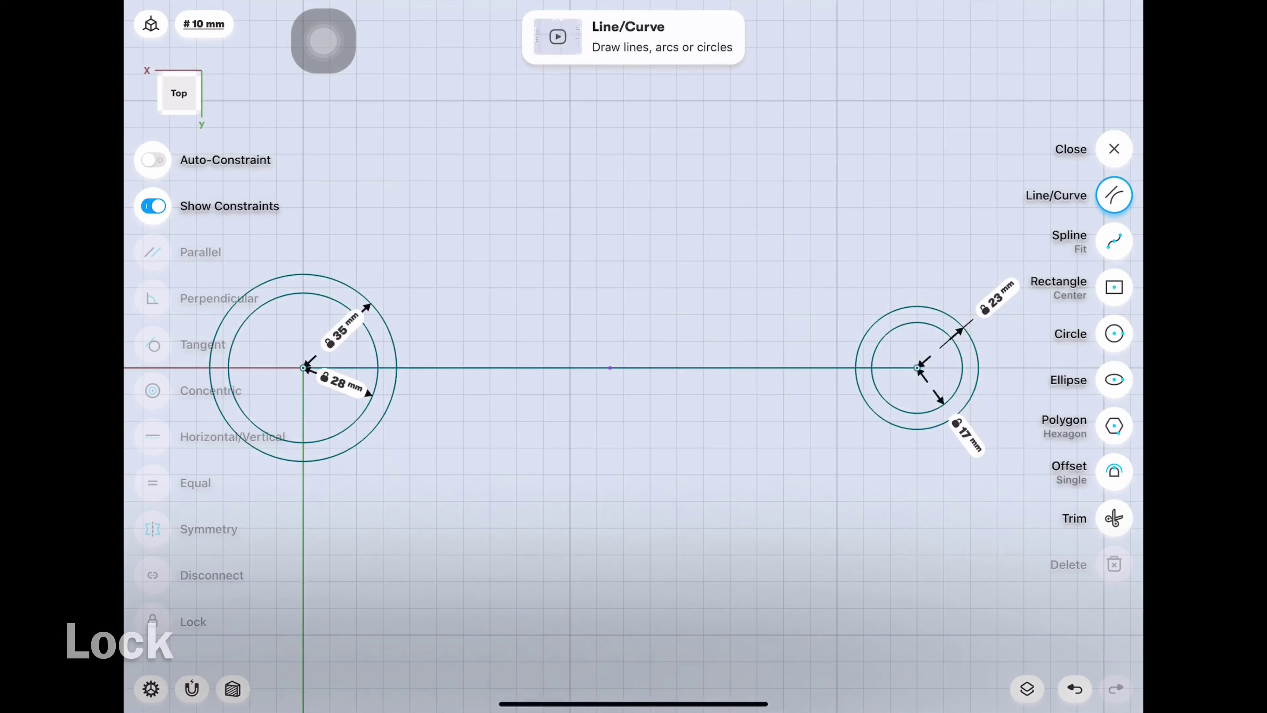
Delete the 230 mm line and draw a 50 mm x-axis line from the origin centre.
{"action": "left_click", "coordinate": [303, 460]}
{"action": "left_click", "coordinate": [303, 442]}
{"action": "left_click", "coordinate": [917, 429]}
{"action": "left_click", "coordinate": [917, 413]}
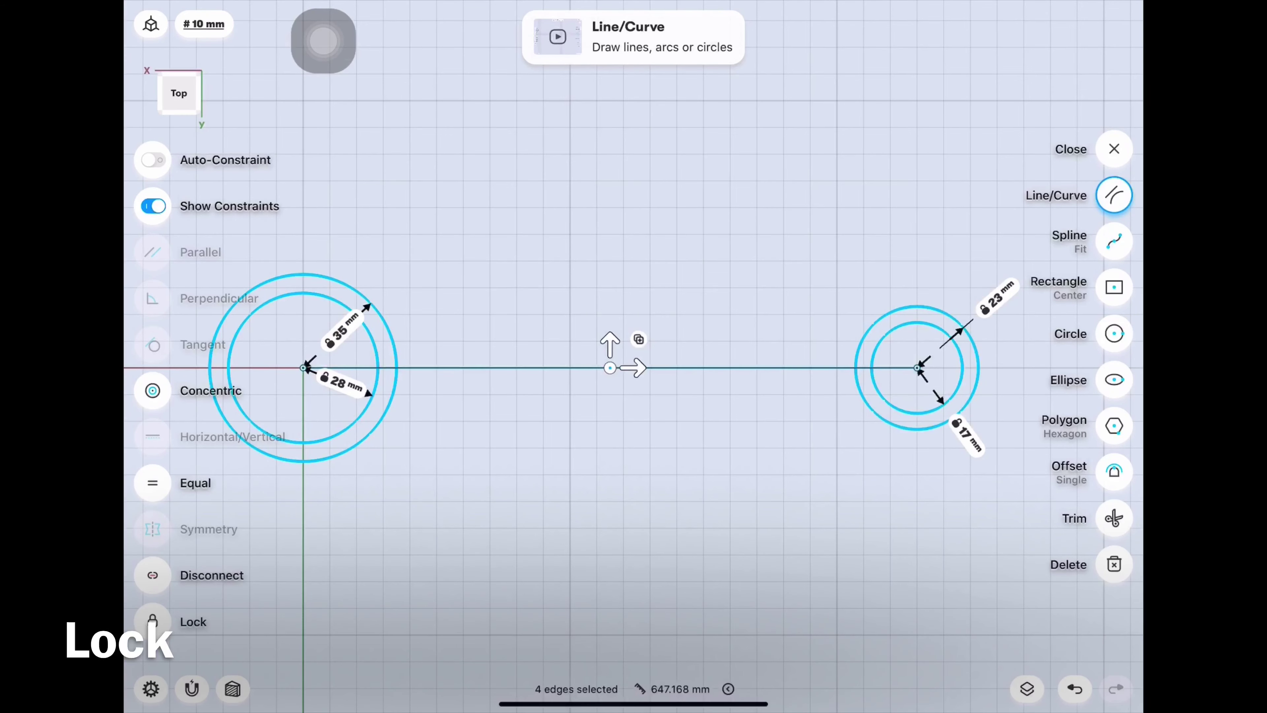
{"action": "left_click", "coordinate": [152, 621]}
{"action": "left_click", "coordinate": [610, 368]}
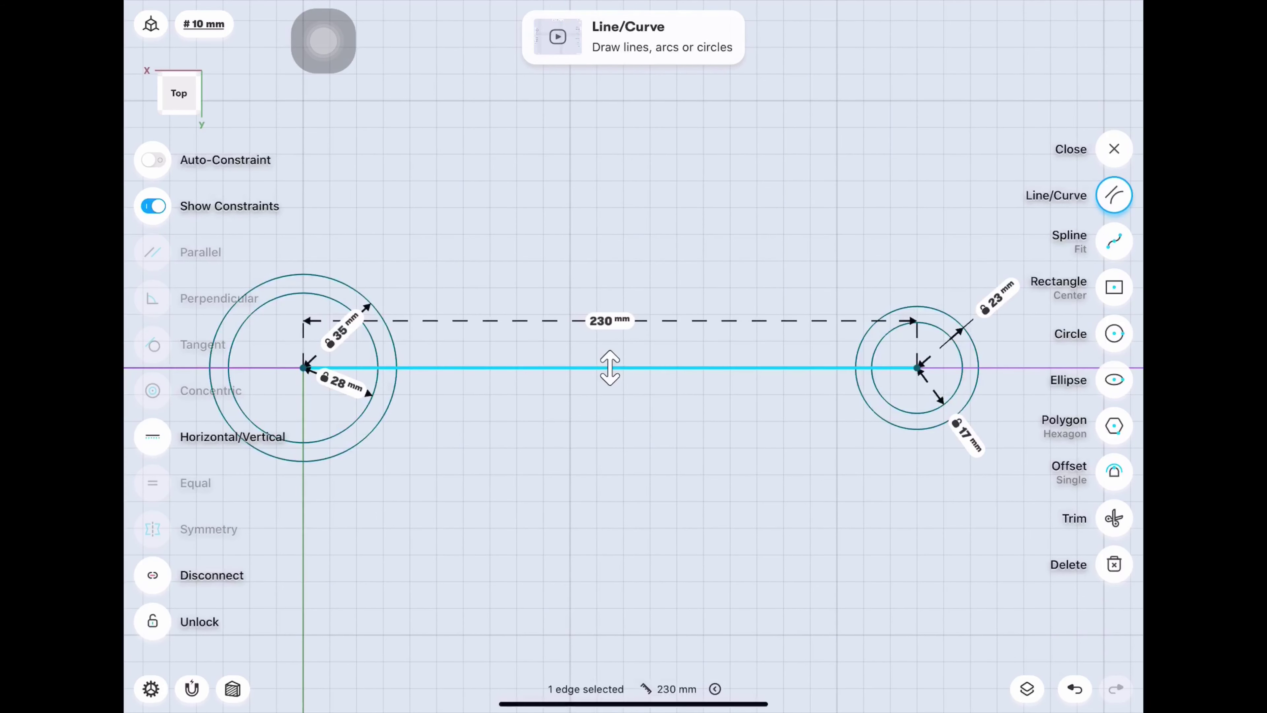
{"action": "key", "text": "Delete"}
{"action": "scroll", "coordinate": [303, 368], "scroll_direction": "up", "scroll_amount": 3}
{"action": "left_click_drag", "start_coordinate": [255, 377], "coordinate": [790, 401]}
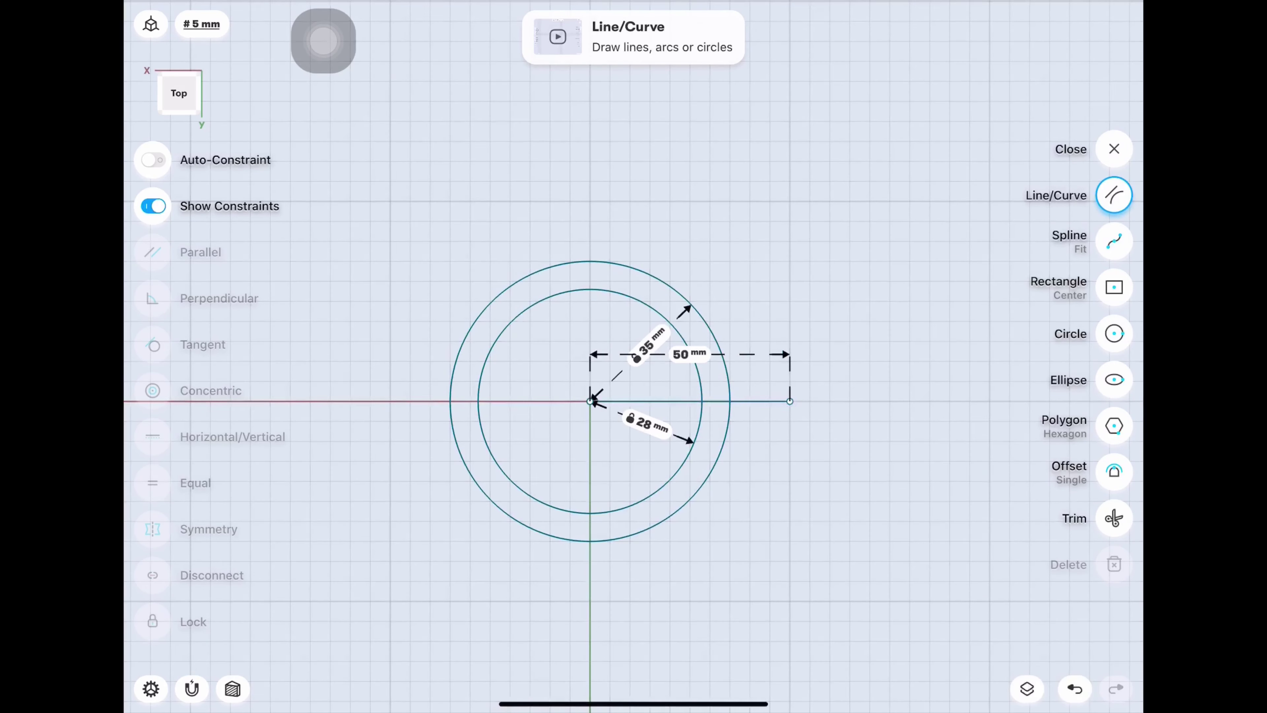
Offset the 50 mm line 15.5 mm upward.
{"action": "left_click", "coordinate": [1114, 471]}
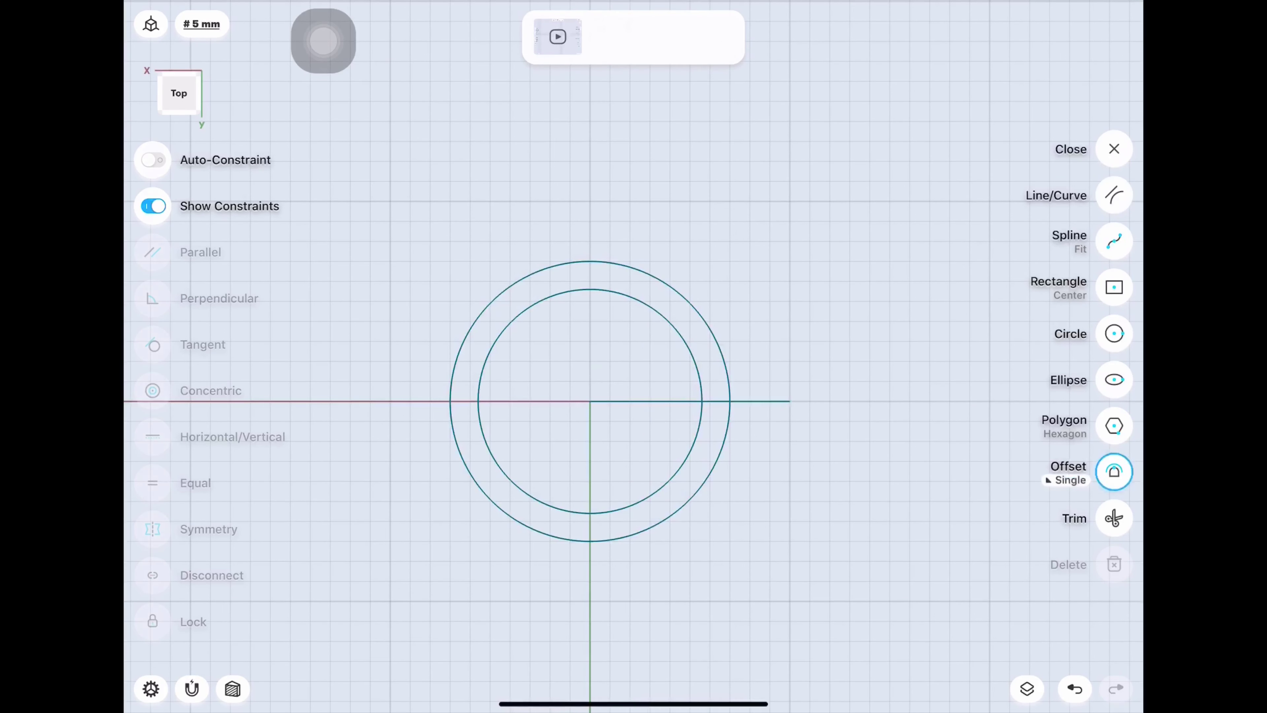
{"action": "left_click_drag", "start_coordinate": [749, 401], "coordinate": [752, 318]}
{"action": "left_click", "coordinate": [753, 359]}
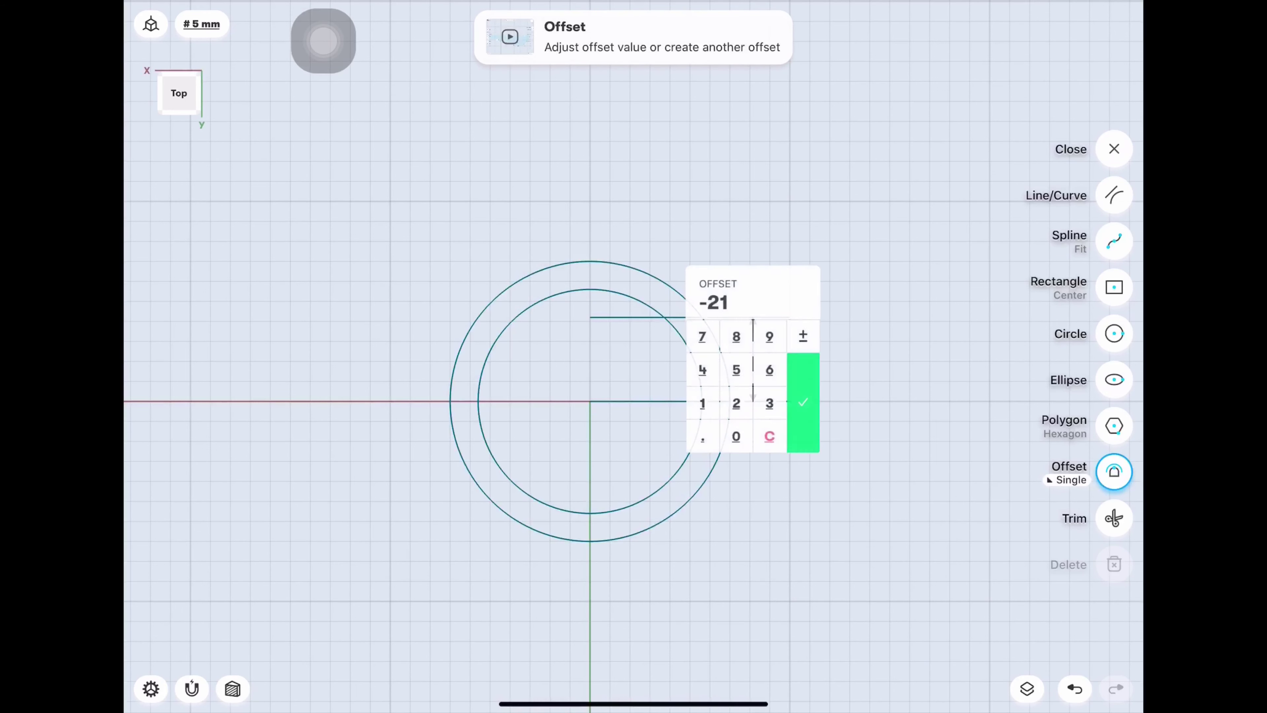
{"action": "left_click", "coordinate": [702, 403]}
{"action": "left_click", "coordinate": [736, 369]}
{"action": "left_click", "coordinate": [804, 403]}
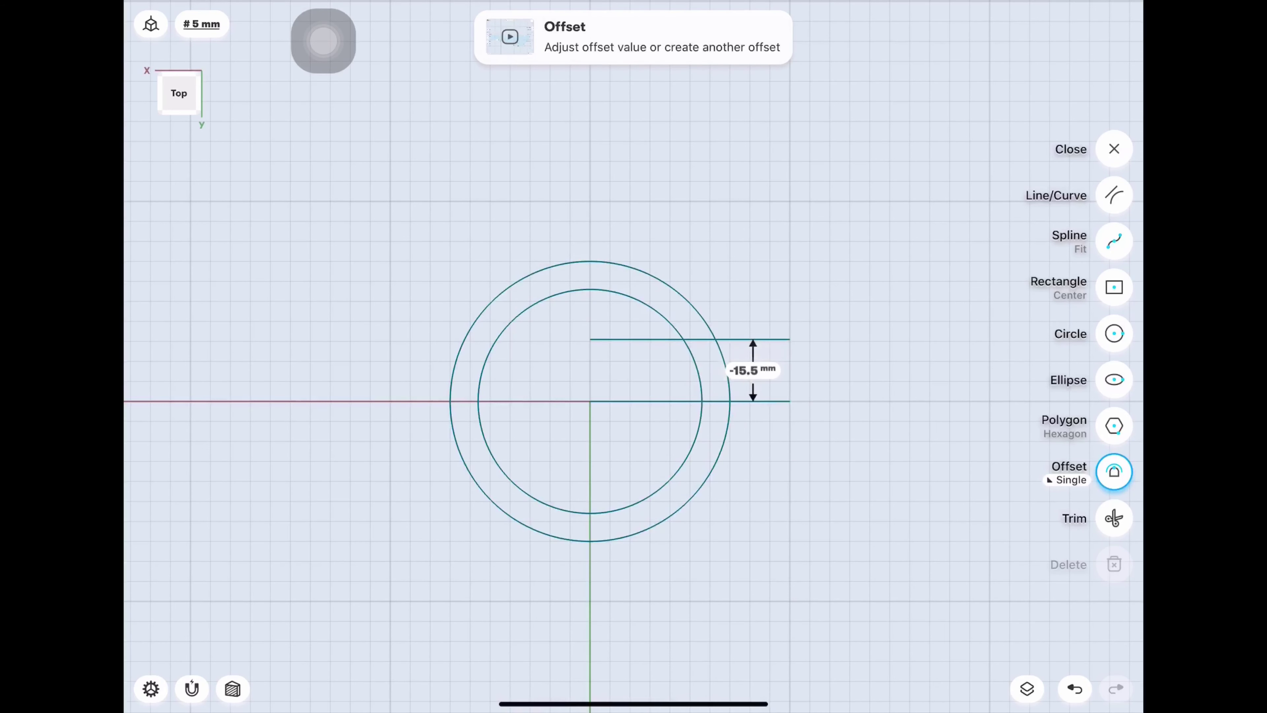
Offset the 50 mm line 15.5 mm downward as well.
{"action": "left_click_drag", "start_coordinate": [749, 401], "coordinate": [748, 472]}
{"action": "left_click", "coordinate": [758, 438]}
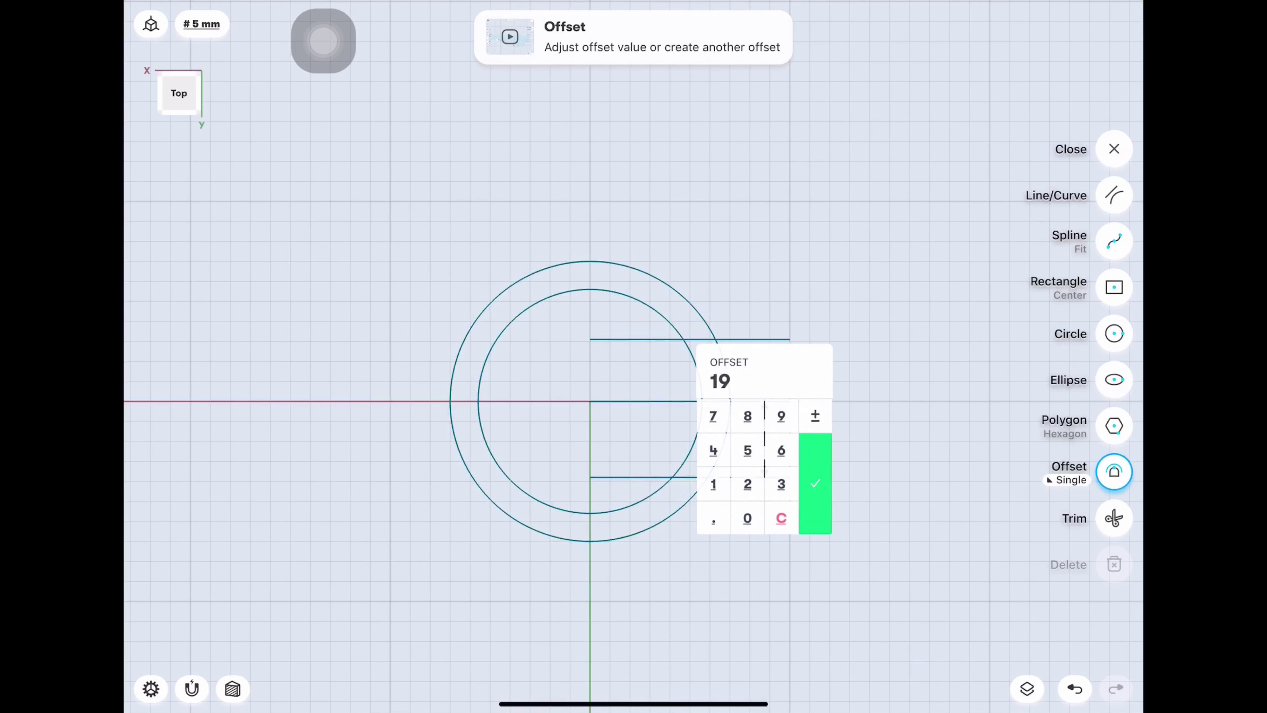
{"action": "left_click", "coordinate": [747, 450]}
{"action": "left_click", "coordinate": [714, 484]}
{"action": "left_click", "coordinate": [748, 450]}
{"action": "left_click", "coordinate": [714, 517]}
{"action": "left_click", "coordinate": [815, 483]}
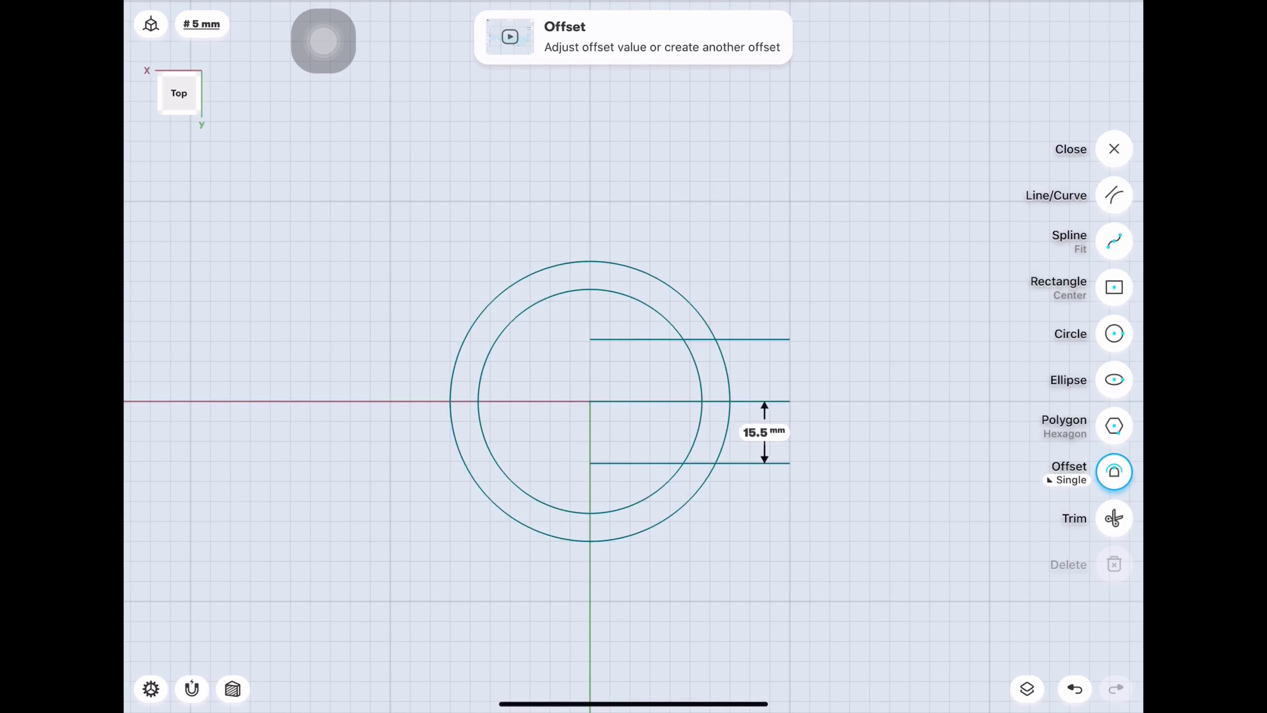
{"action": "scroll", "coordinate": [749, 360], "scroll_direction": "right", "scroll_amount": 10}
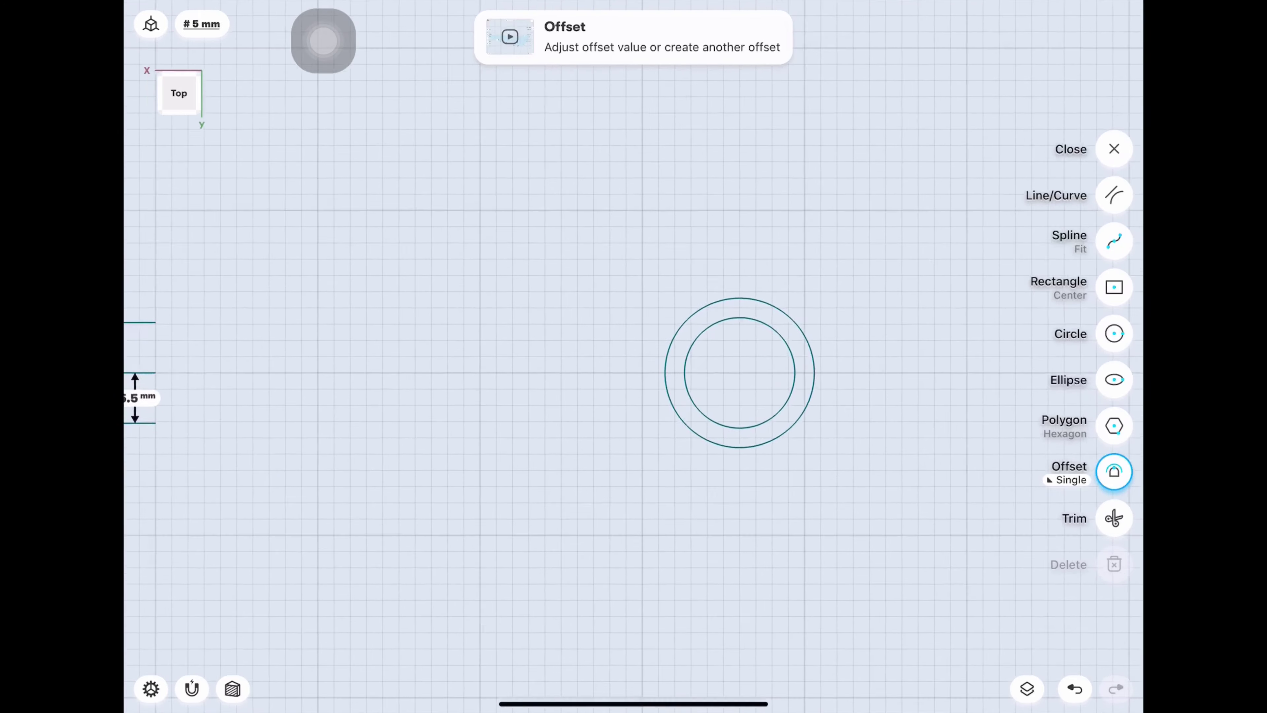
Draw a 30 mm horizontal line ending at the small circles' centre.
{"action": "left_click", "coordinate": [1114, 195]}
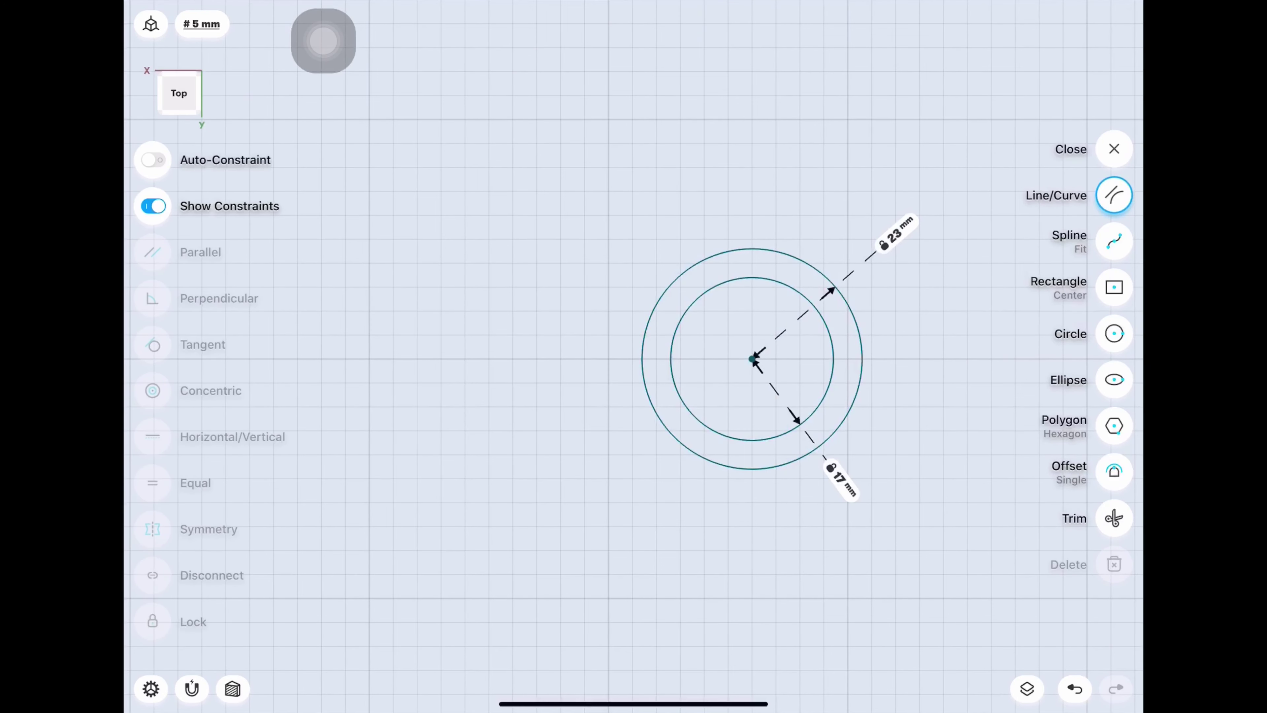
{"action": "left_click", "coordinate": [609, 359]}
{"action": "left_click", "coordinate": [752, 359]}
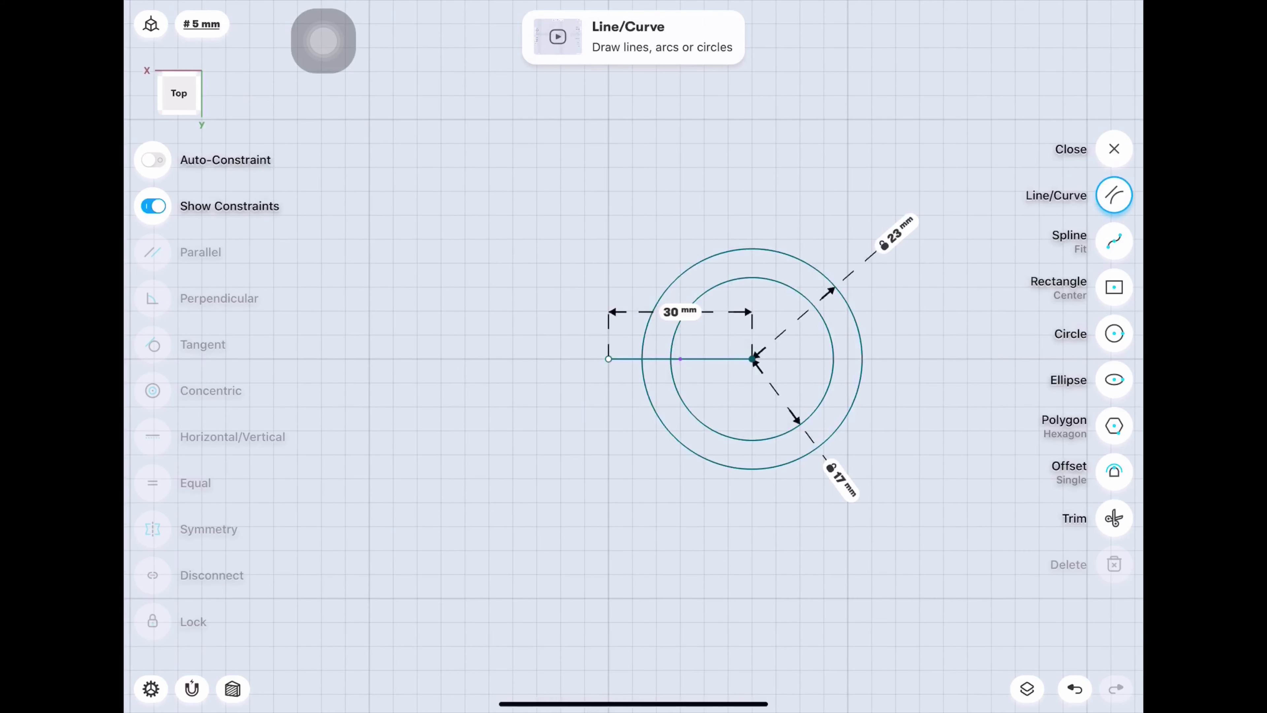
{"action": "left_click", "coordinate": [704, 358]}
{"action": "left_click", "coordinate": [704, 334]}
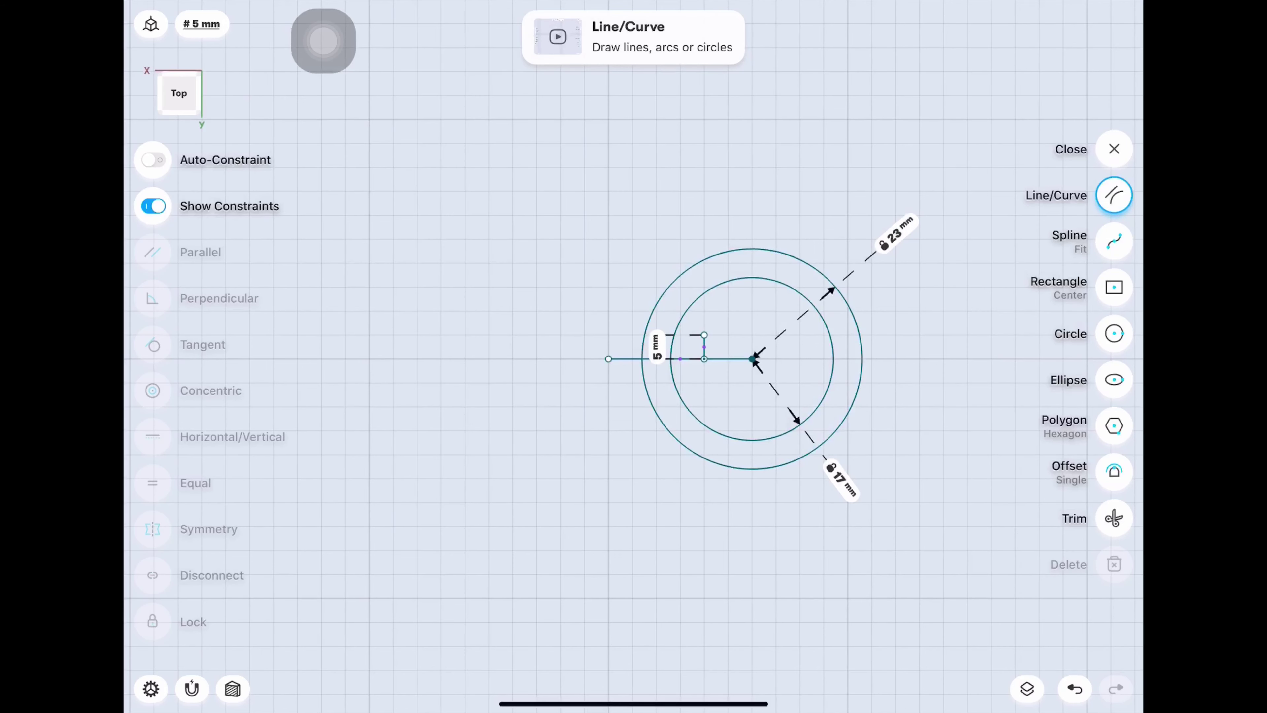
{"action": "key", "text": "ctrl+z"}
Offset the 30 mm line 5 mm above and below.
{"action": "left_click", "coordinate": [1114, 471]}
{"action": "left_click", "coordinate": [628, 358]}
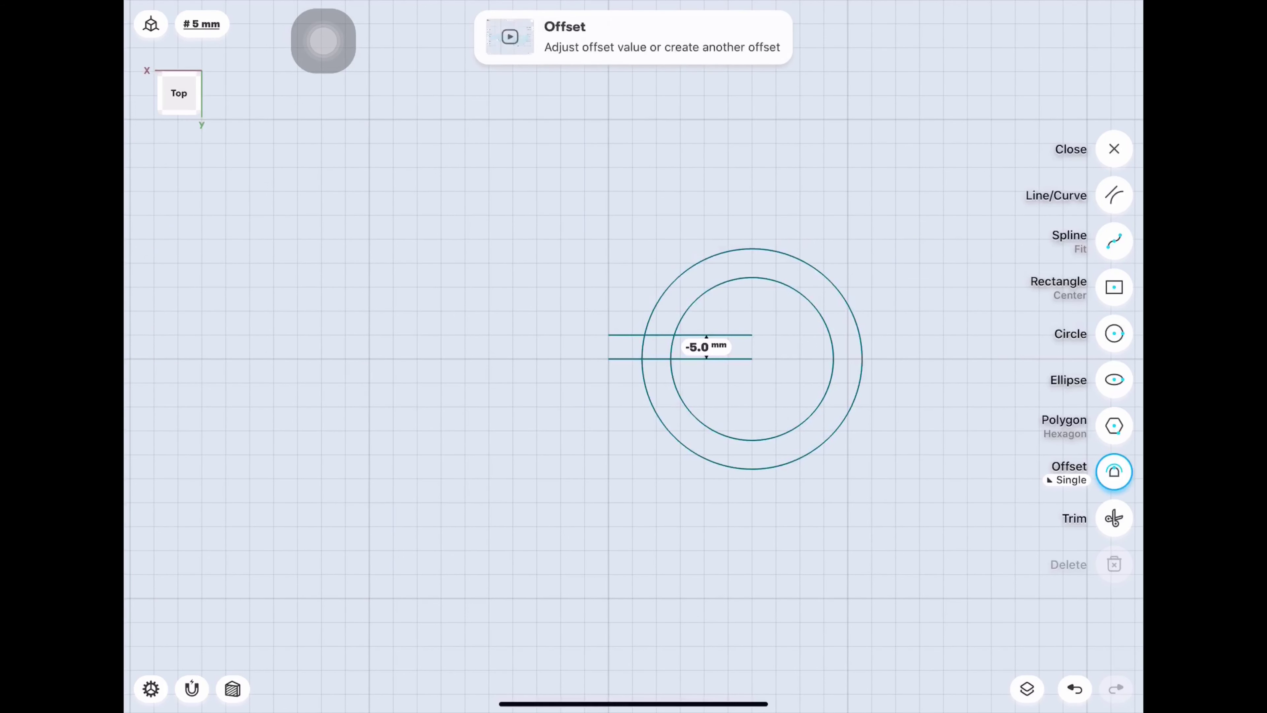
{"action": "left_click_drag", "start_coordinate": [705, 358], "coordinate": [706, 387]}
{"action": "left_click", "coordinate": [706, 372]}
{"action": "type", "text": "5"}
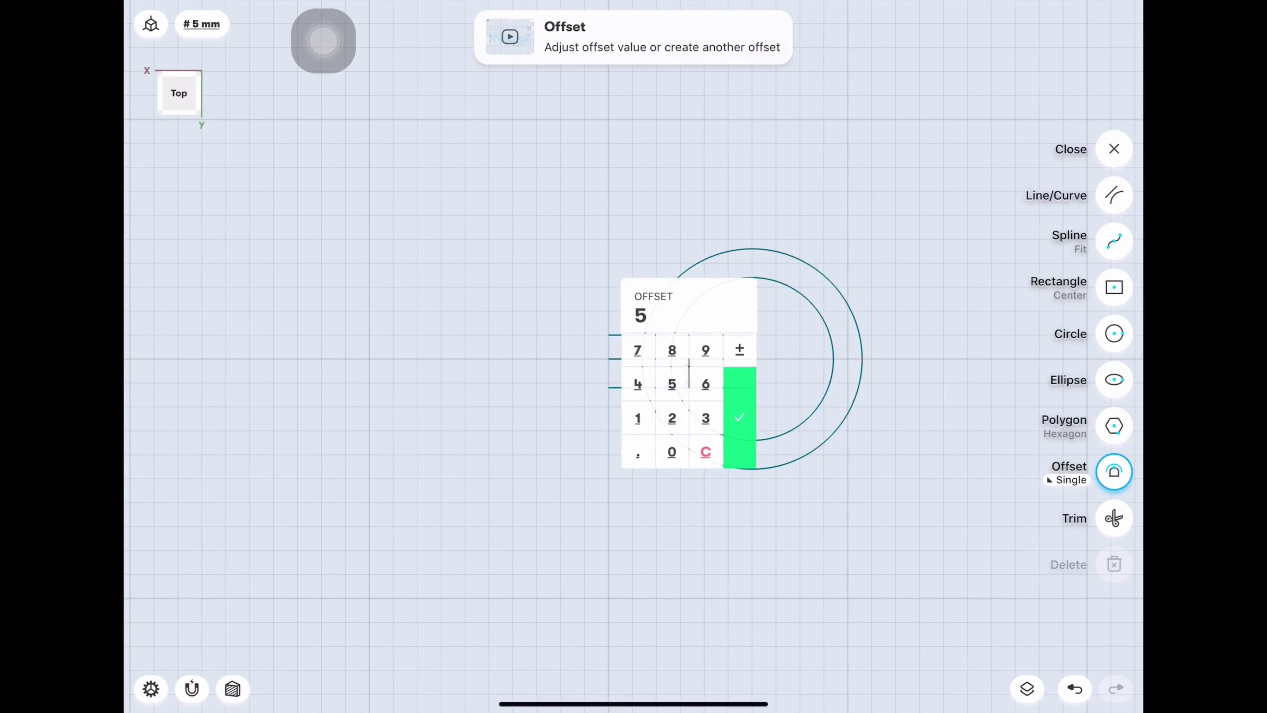
{"action": "key", "text": "Return"}
Draw upper and lower lines joining the two slot ends and lock them.
{"action": "key", "text": "l"}
{"action": "scroll", "coordinate": [699, 359], "scroll_direction": "right", "scroll_amount": 10}
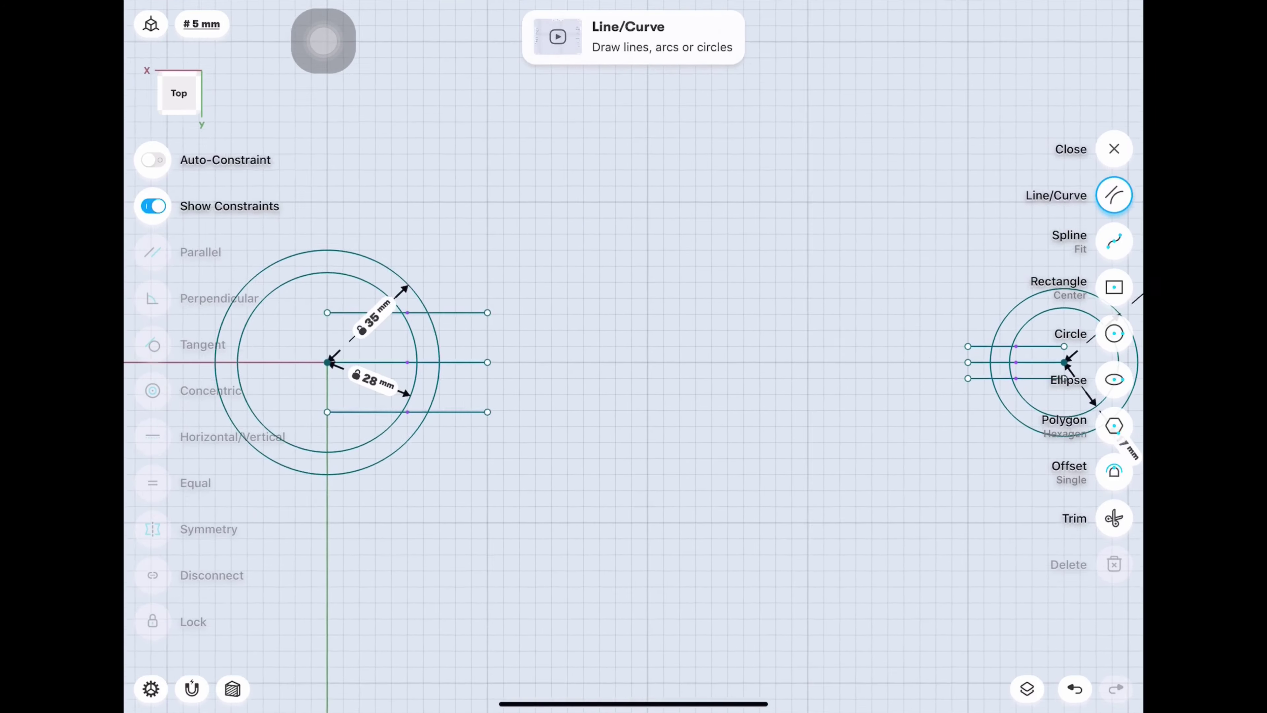
{"action": "scroll", "coordinate": [633, 357], "scroll_direction": "down", "scroll_amount": 1}
{"action": "scroll", "coordinate": [634, 356], "scroll_direction": "up", "scroll_amount": 1}
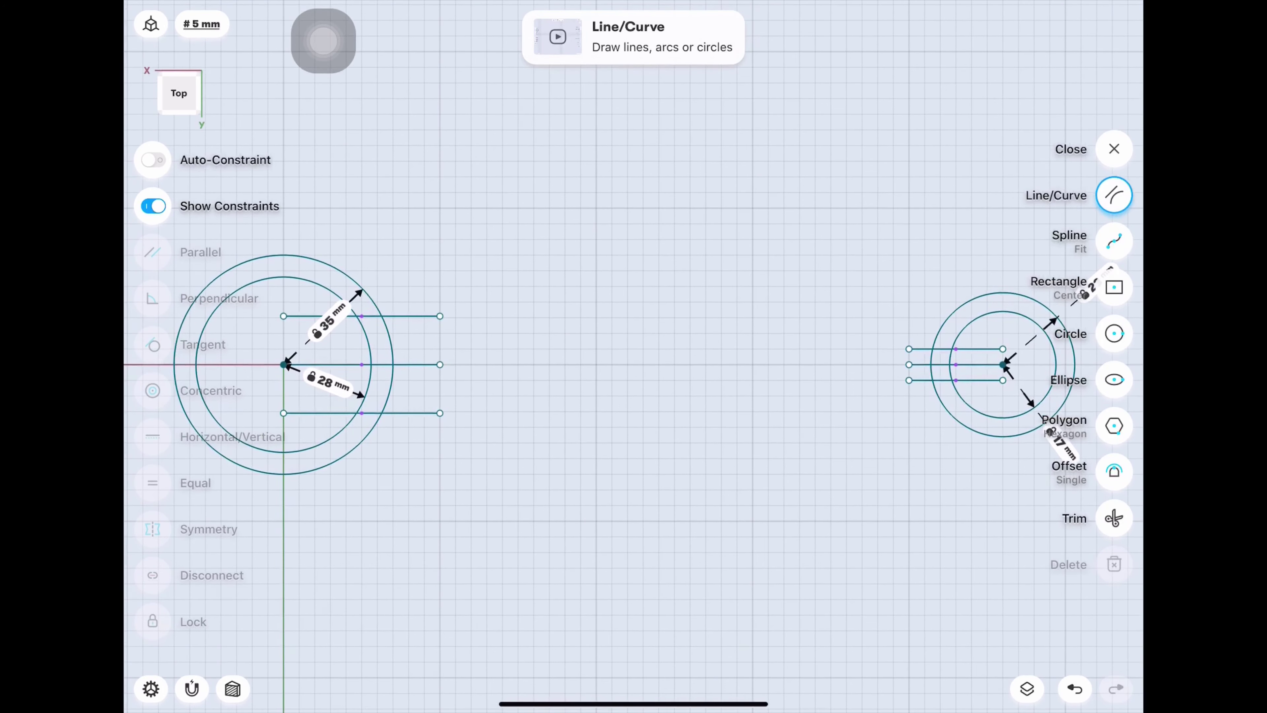
{"action": "left_click_drag", "start_coordinate": [284, 316], "coordinate": [1003, 348]}
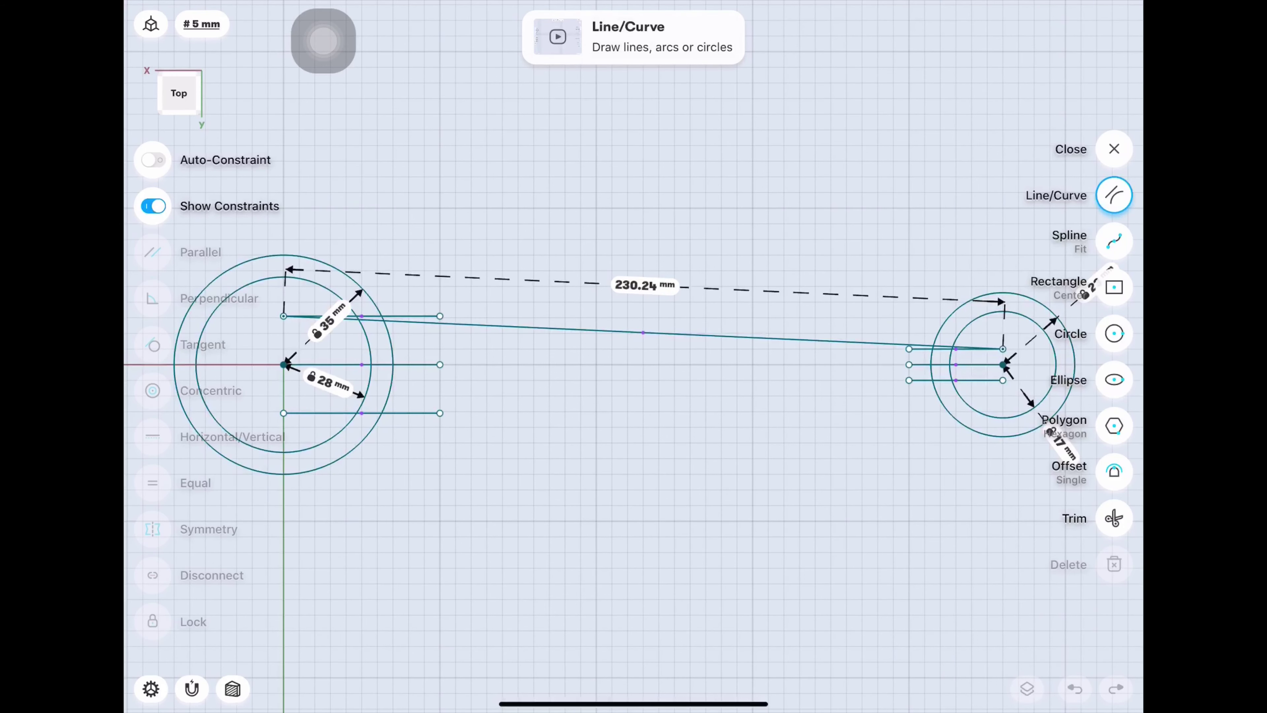
{"action": "left_click_drag", "start_coordinate": [283, 413], "coordinate": [1003, 380]}
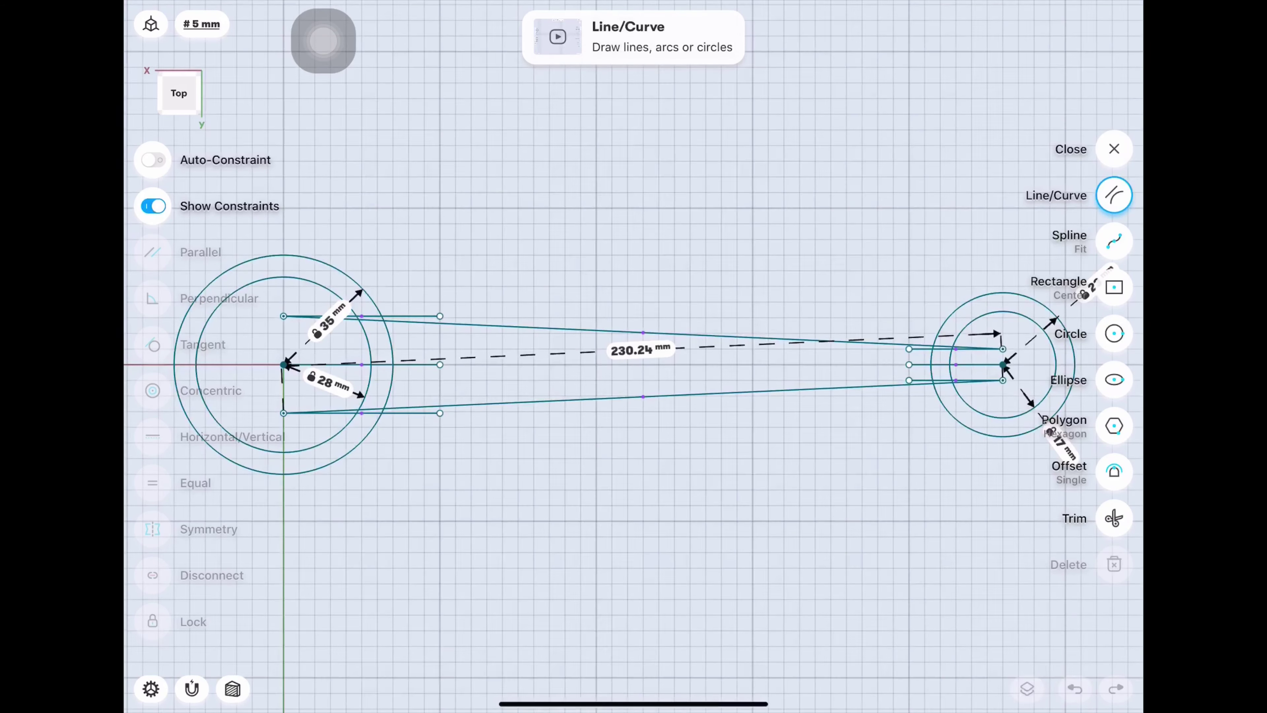
{"action": "left_click", "coordinate": [643, 332]}
{"action": "left_click", "coordinate": [643, 397]}
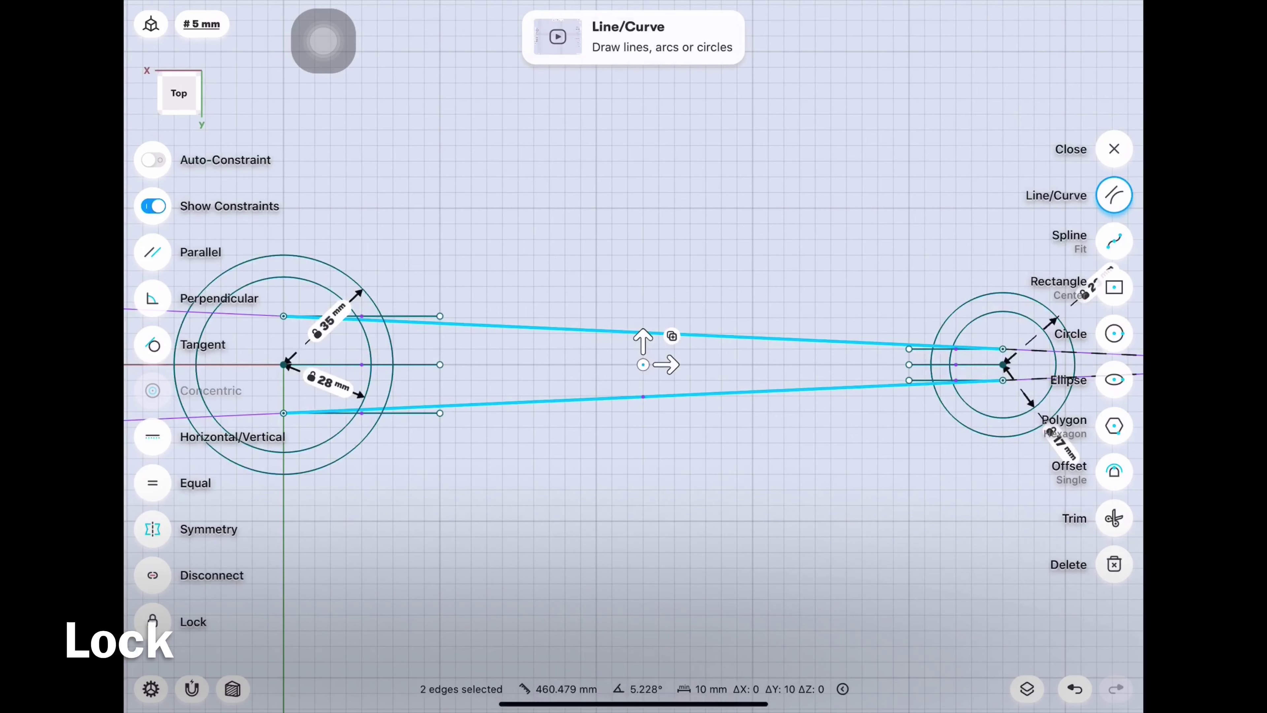
{"action": "left_click", "coordinate": [153, 621]}
Delete the leftover short horizontal lines at the left and right bosses.
{"action": "left_click", "coordinate": [399, 316]}
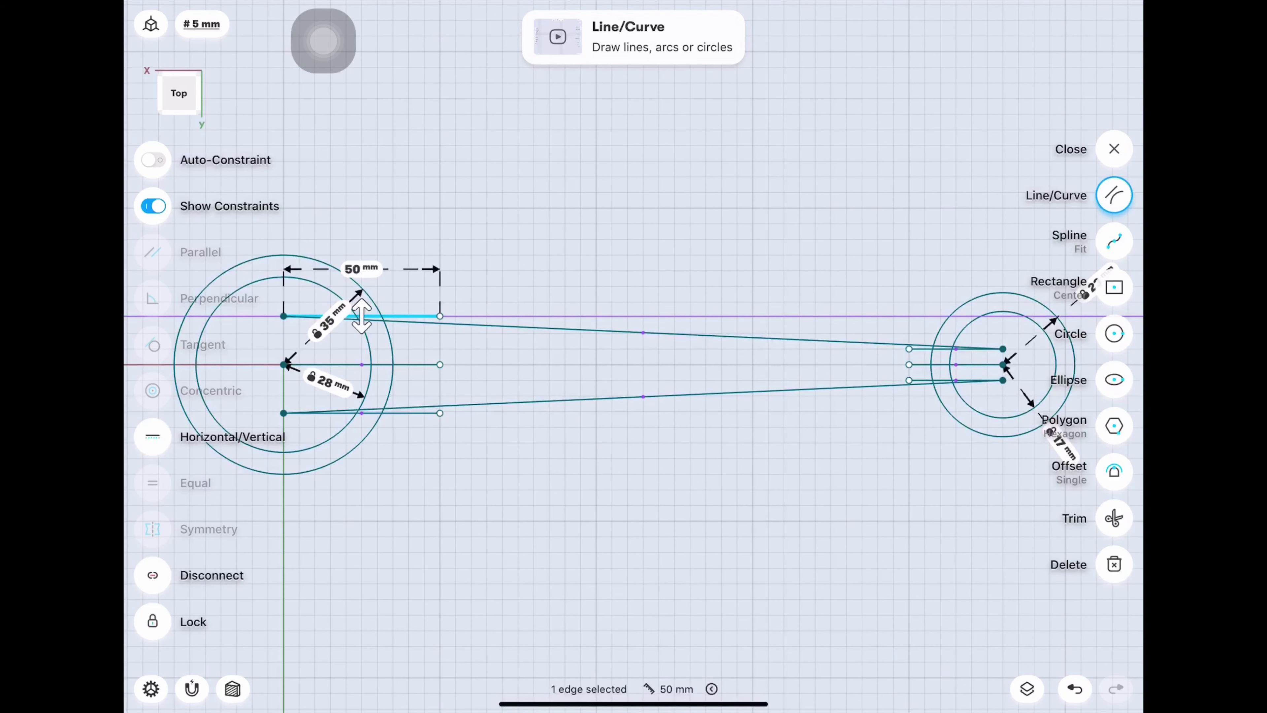
{"action": "left_click", "coordinate": [399, 413]}
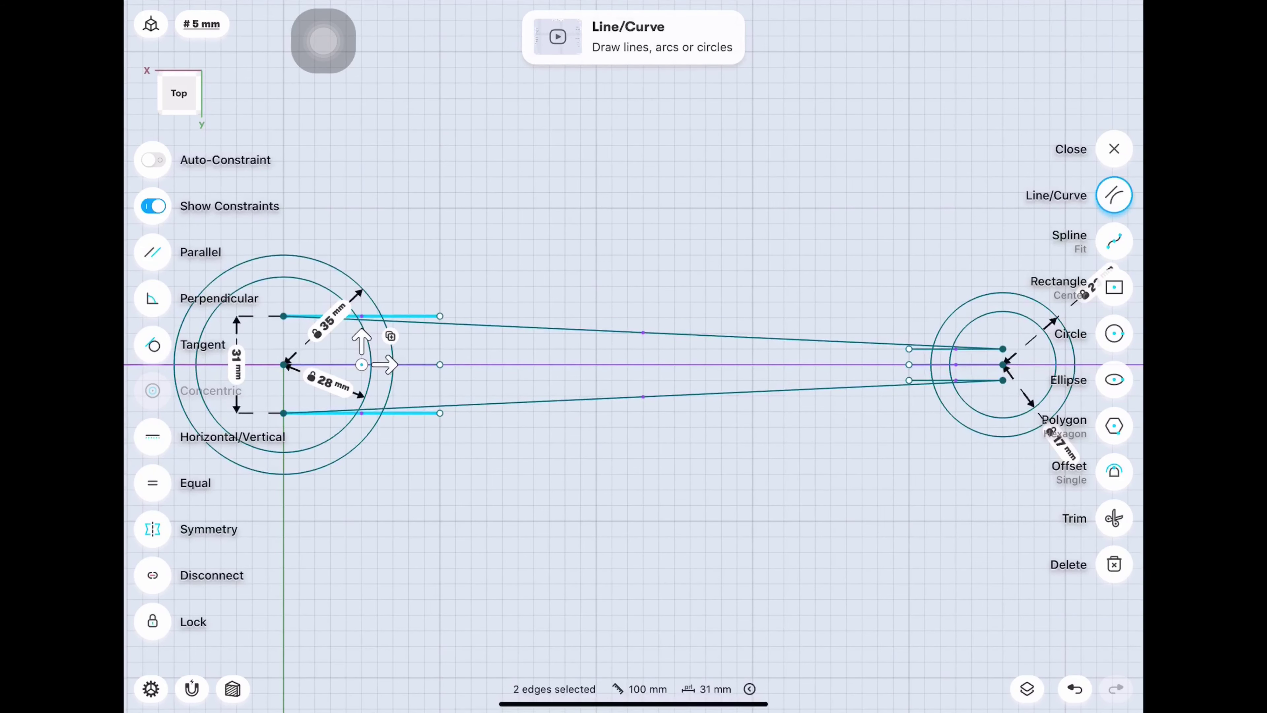
{"action": "key", "text": "Escape"}
{"action": "scroll", "coordinate": [1003, 364], "scroll_direction": "up", "scroll_amount": 10}
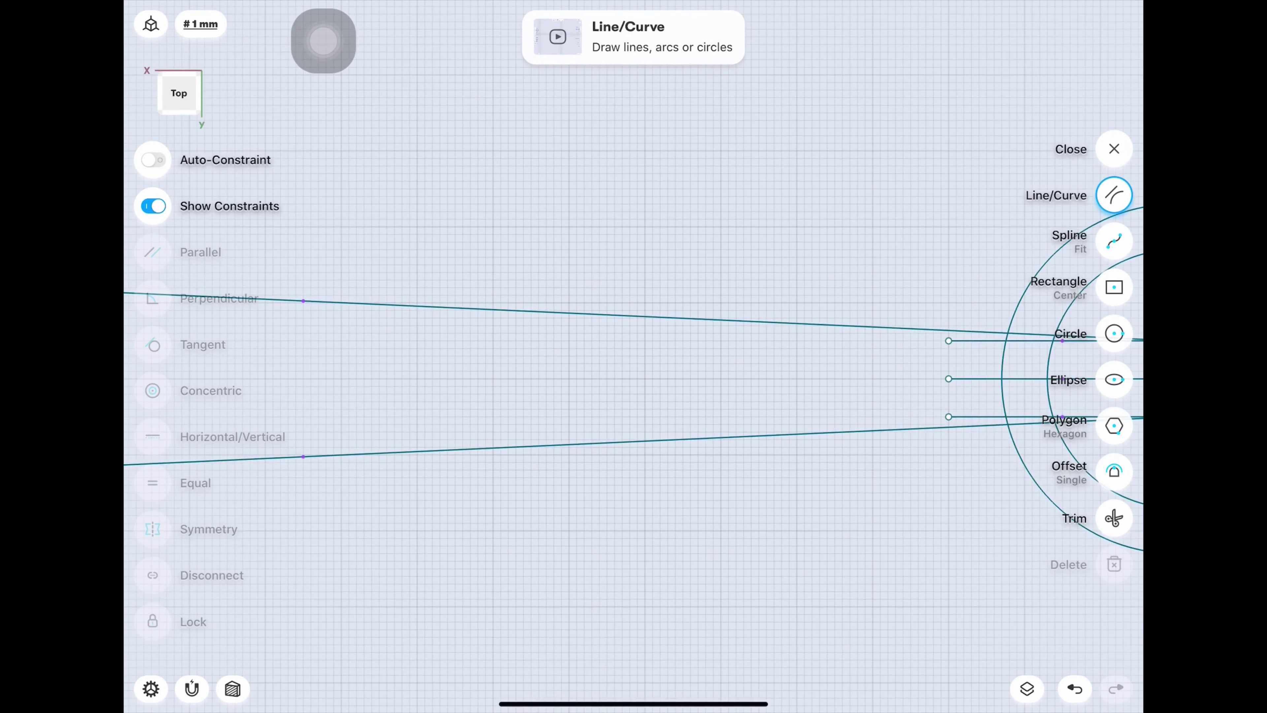
{"action": "left_click", "coordinate": [993, 341]}
{"action": "left_click", "coordinate": [993, 379]}
{"action": "left_click", "coordinate": [993, 417]}
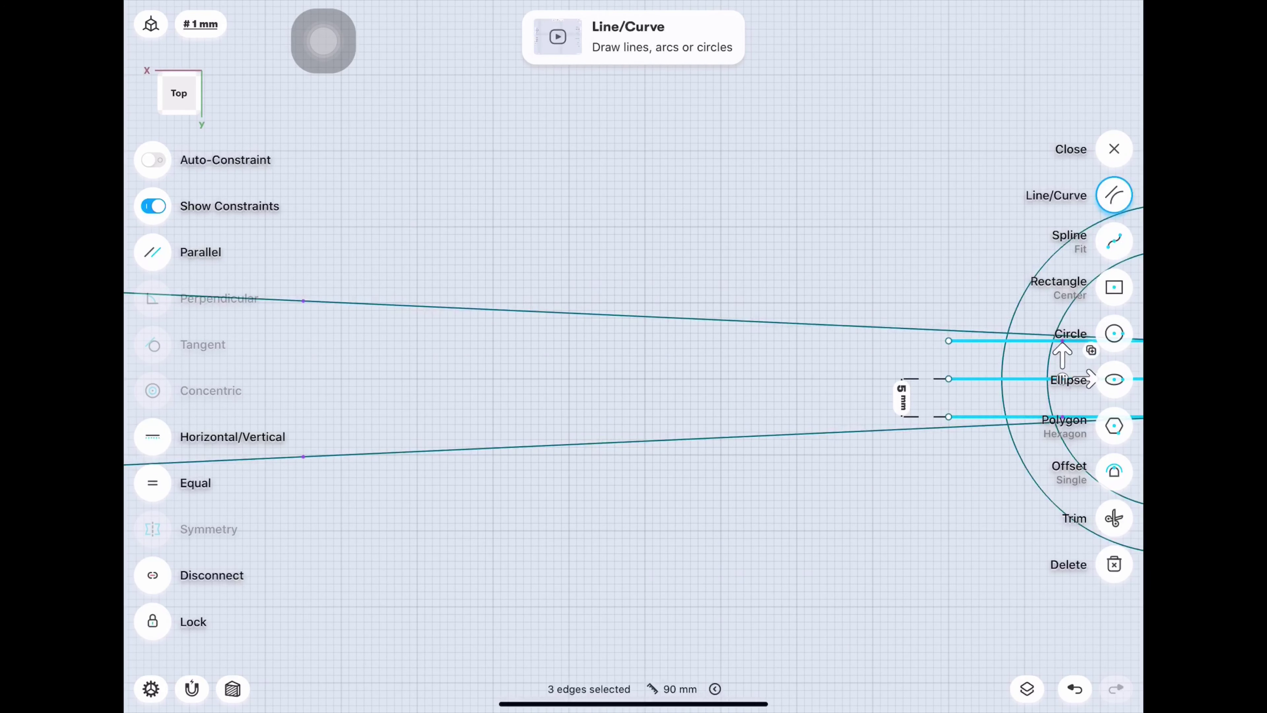
{"action": "key", "text": "Delete"}
{"action": "scroll", "coordinate": [633, 357], "scroll_direction": "down", "scroll_amount": 5}
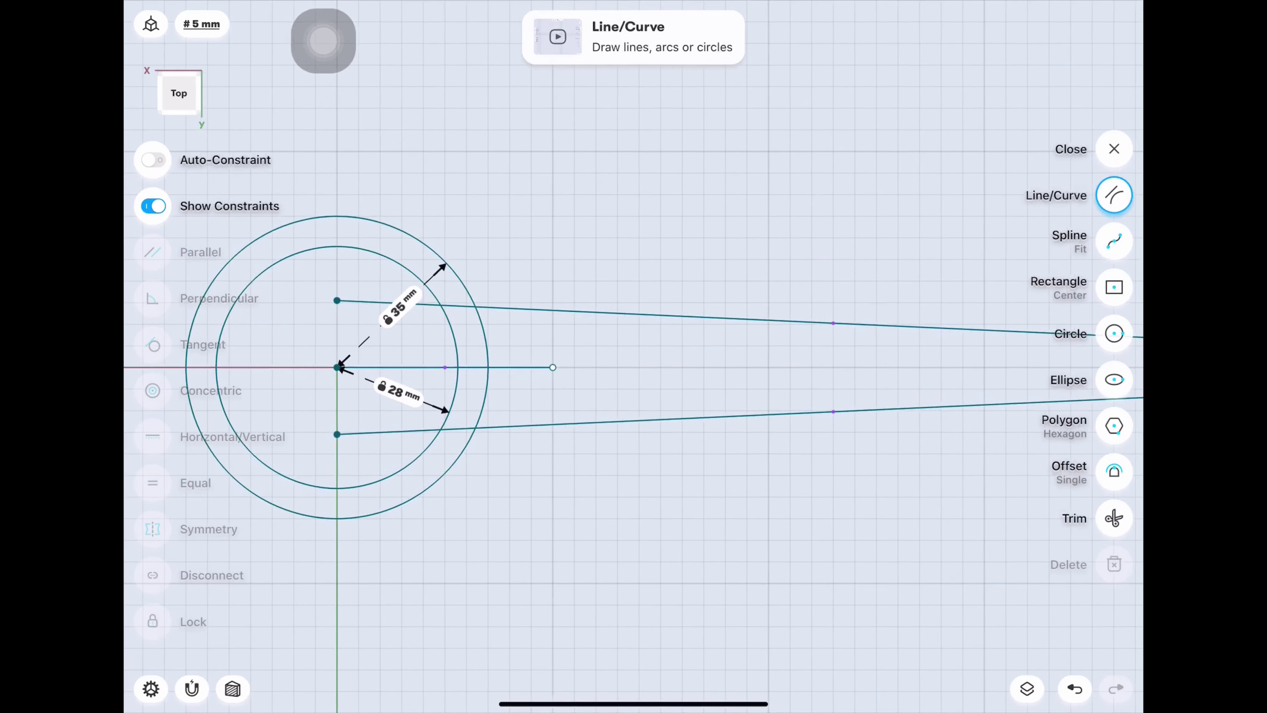
Add a 45 mm radius circle around the left boss centre.
{"action": "scroll", "coordinate": [523, 365], "scroll_direction": "up", "scroll_amount": 2}
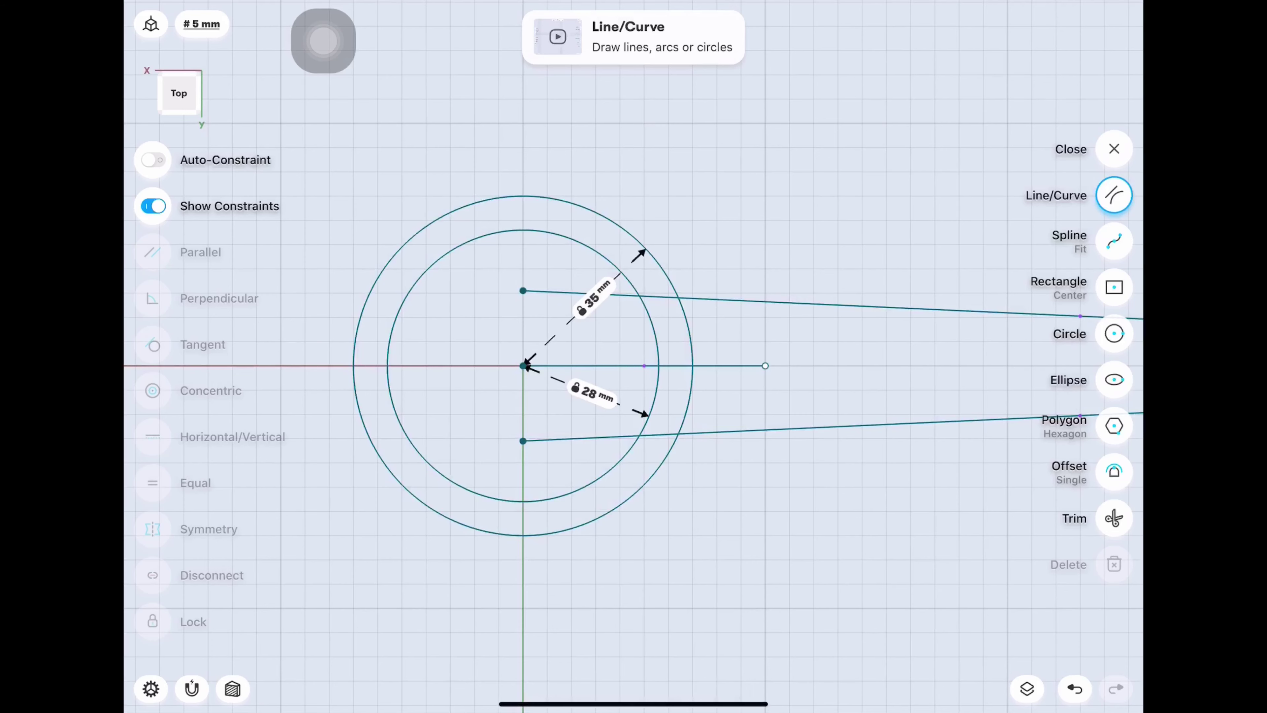
{"action": "left_click", "coordinate": [1115, 333]}
{"action": "left_click_drag", "start_coordinate": [522, 365], "coordinate": [741, 366]}
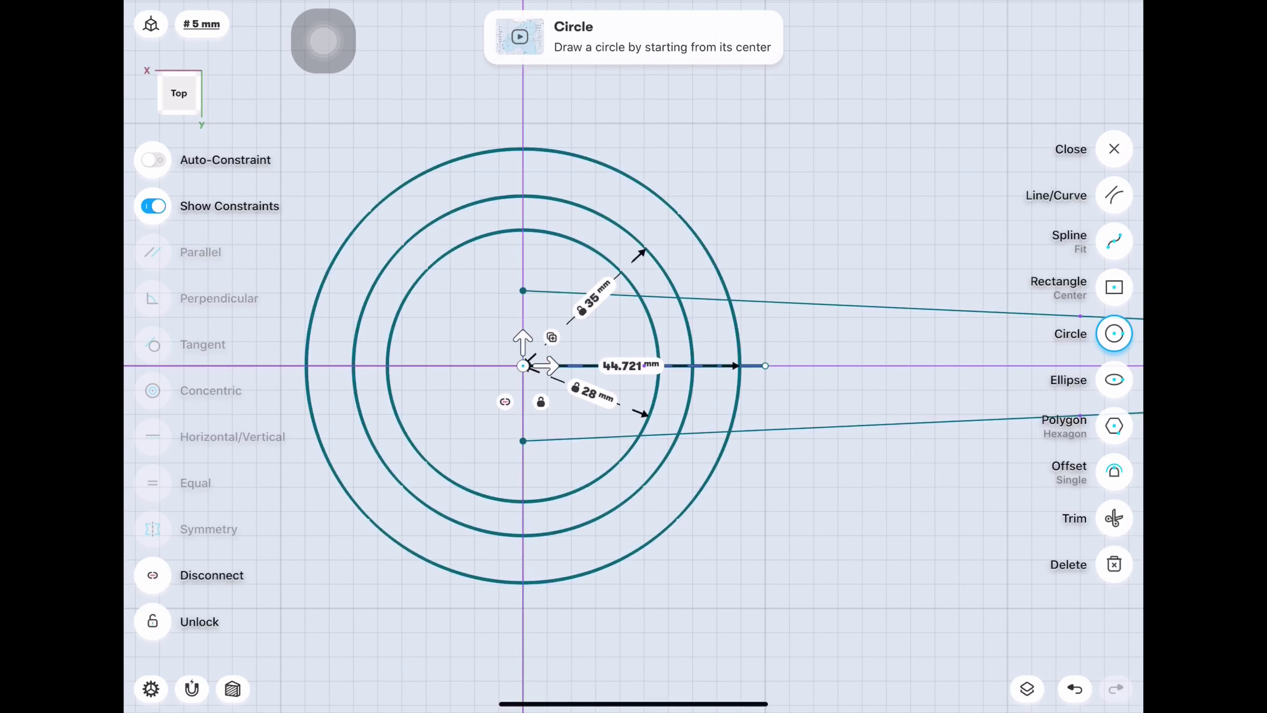
{"action": "left_click_drag", "start_coordinate": [631, 365], "coordinate": [379, 469]}
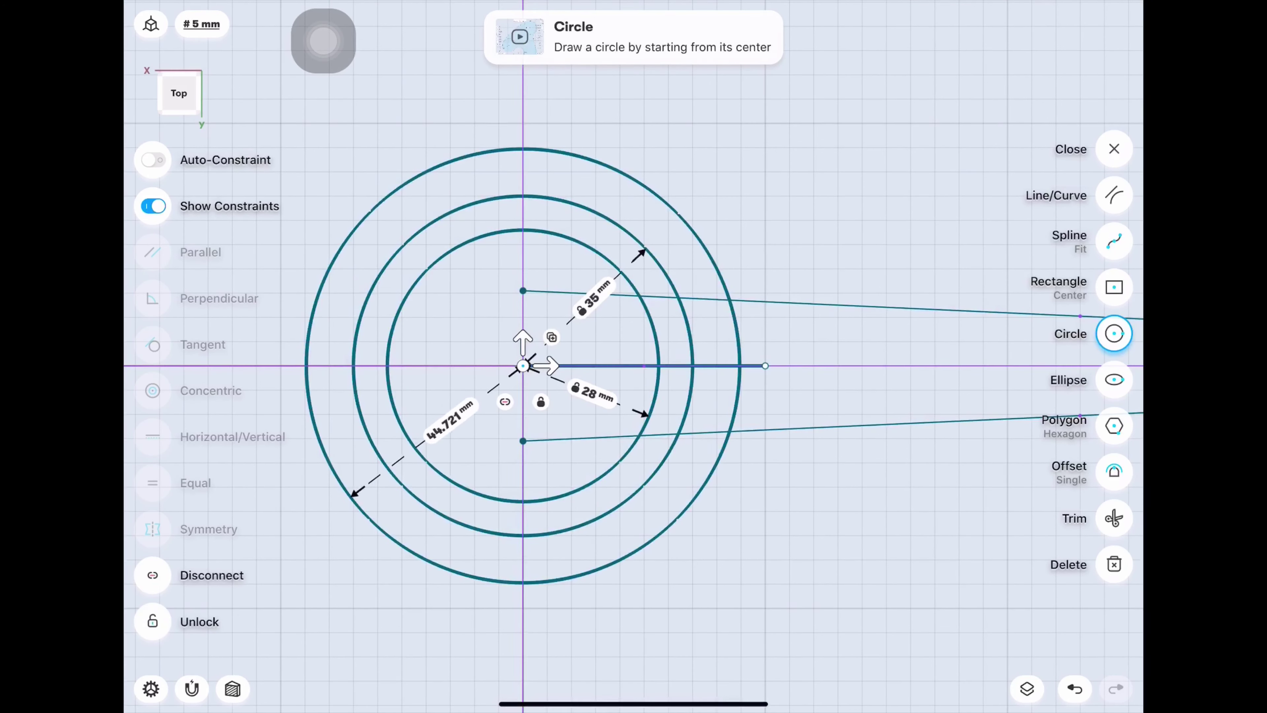
{"action": "left_click", "coordinate": [380, 469]}
{"action": "left_click", "coordinate": [400, 431]}
{"action": "left_click", "coordinate": [502, 481]}
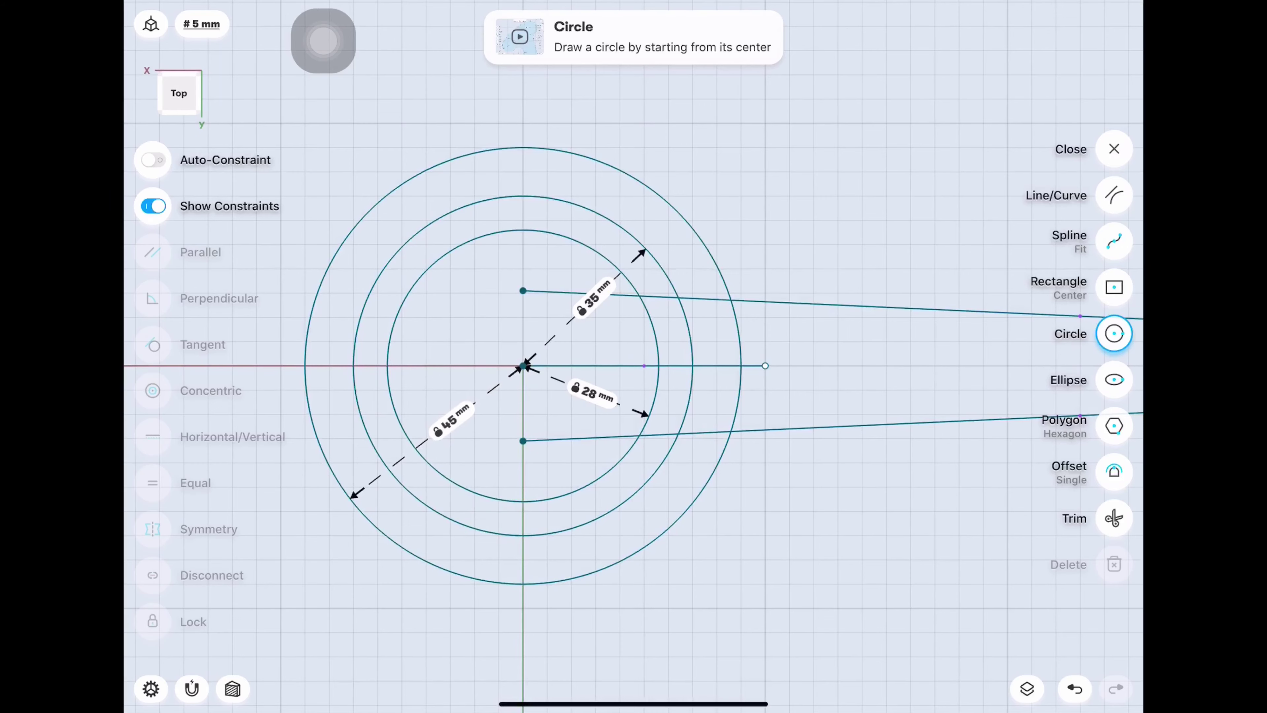
{"action": "left_click_drag", "start_coordinate": [523, 366], "coordinate": [664, 365]}
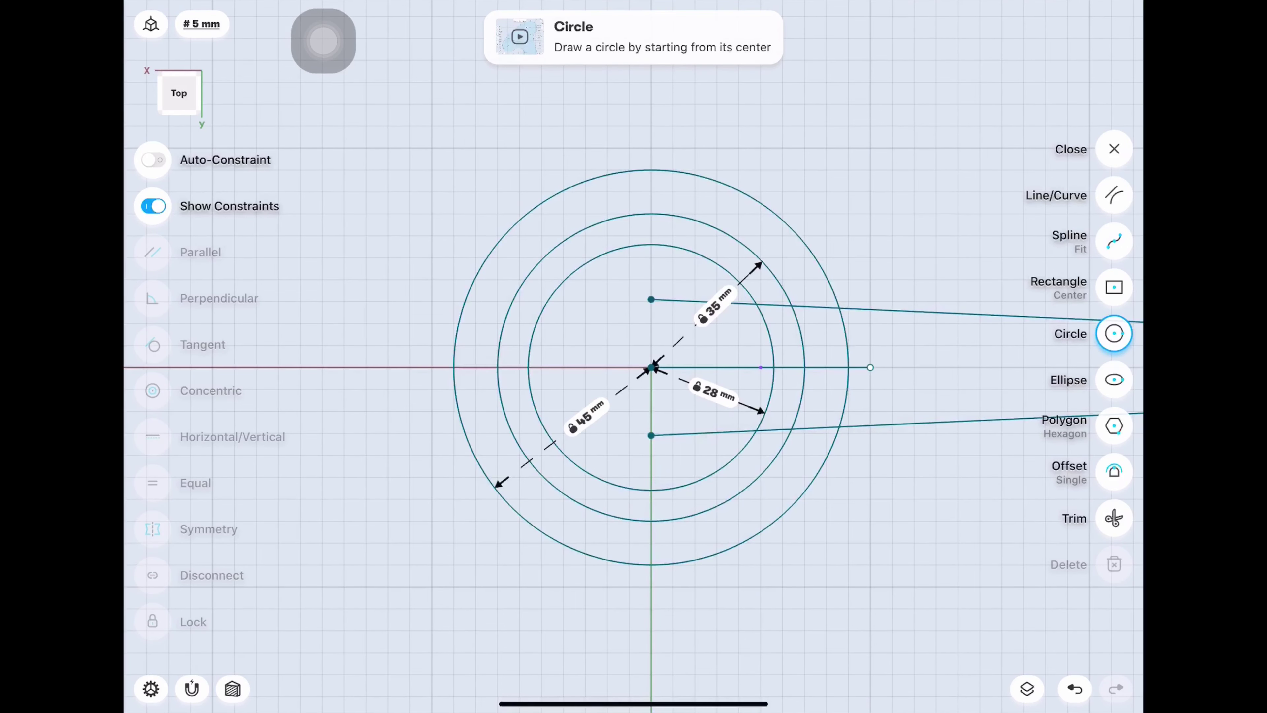
Draw a 95 mm line along the circle's top and a 60 mm vertical centre line.
{"action": "left_click", "coordinate": [1114, 195]}
{"action": "left_click_drag", "start_coordinate": [453, 170], "coordinate": [871, 170]}
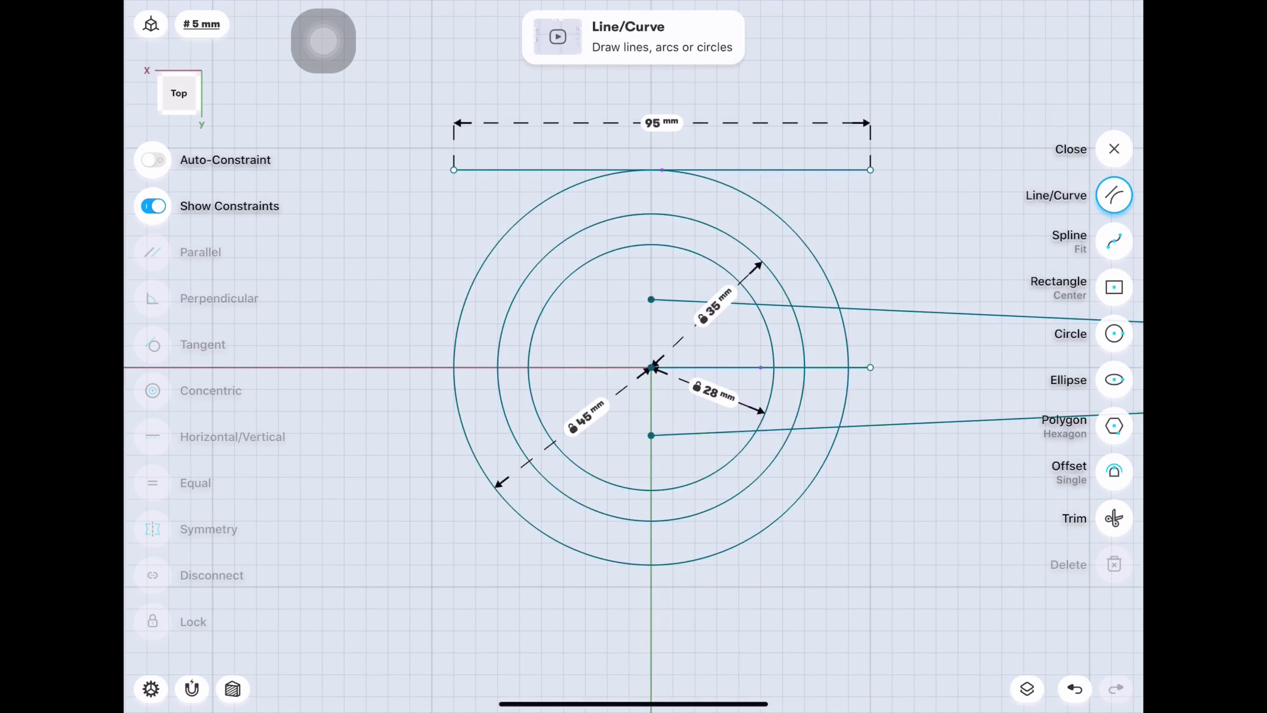
{"action": "left_click_drag", "start_coordinate": [651, 367], "coordinate": [651, 104]}
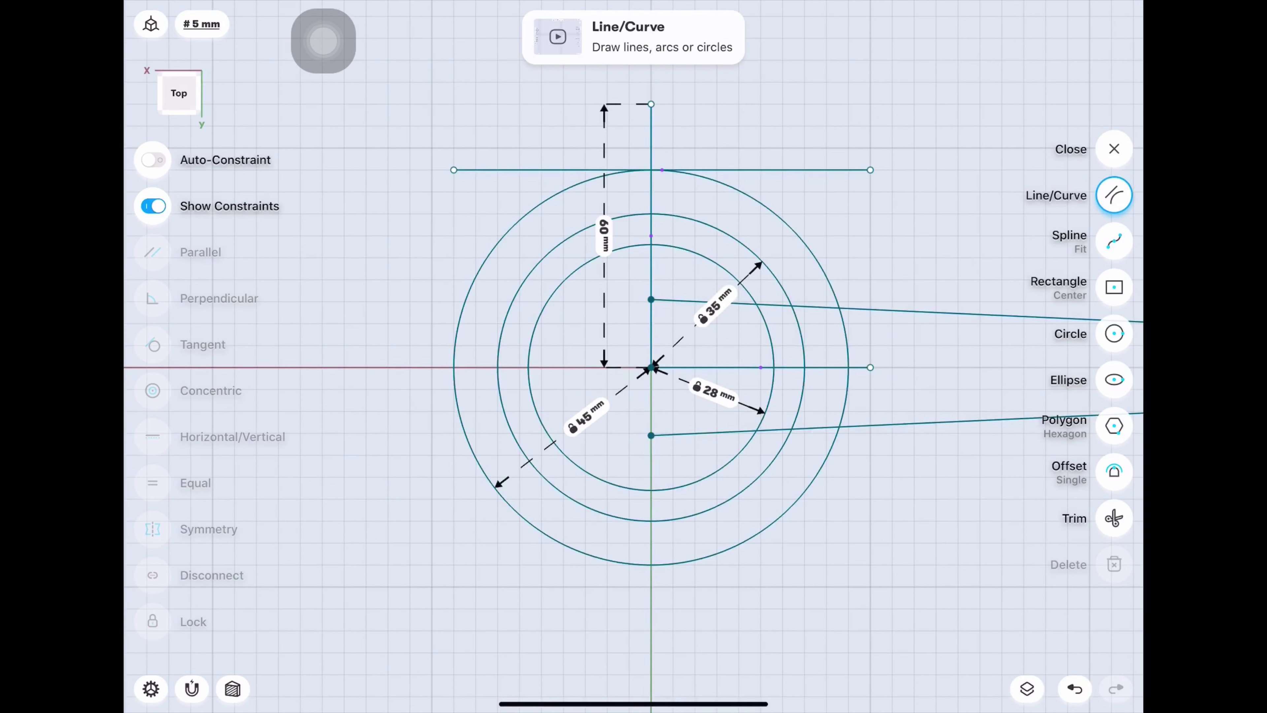
Offset the vertical line 30 mm to the left.
{"action": "left_click", "coordinate": [1114, 471]}
{"action": "left_click_drag", "start_coordinate": [651, 249], "coordinate": [515, 250]}
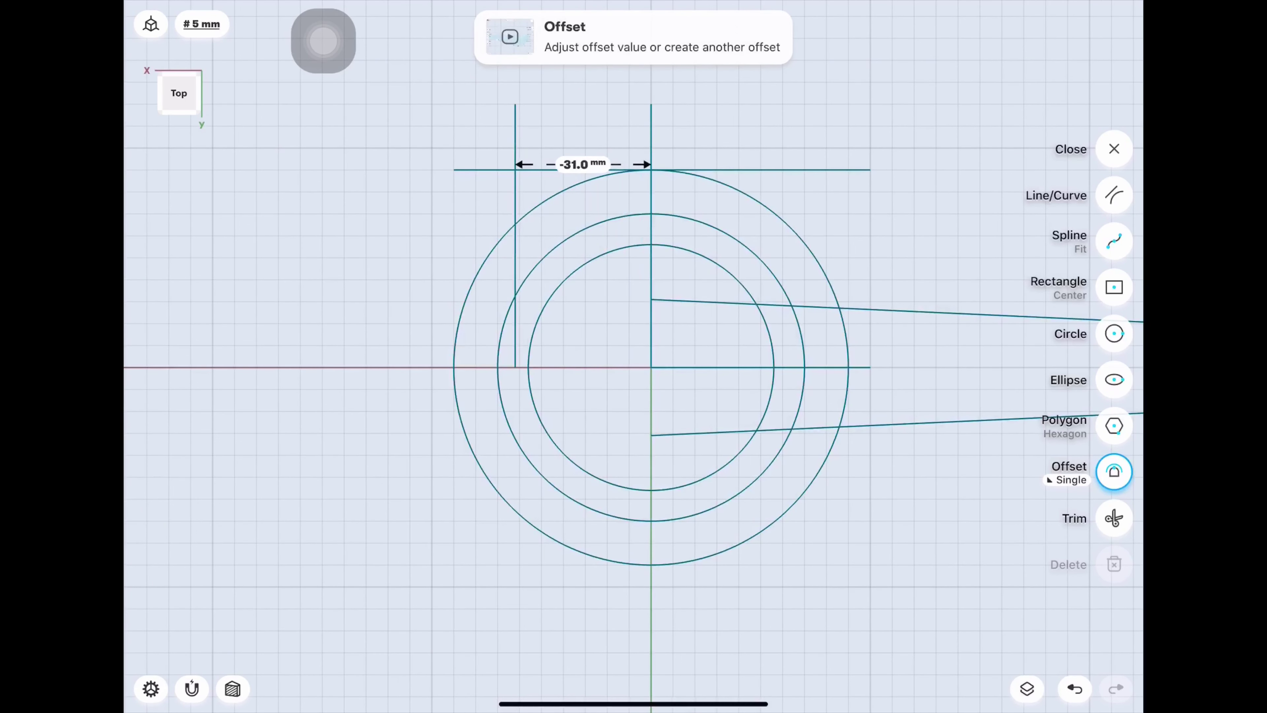
{"action": "left_click", "coordinate": [580, 161]}
{"action": "key", "text": "BackSpace"}
{"action": "type", "text": "0"}
{"action": "key", "text": "Return"}
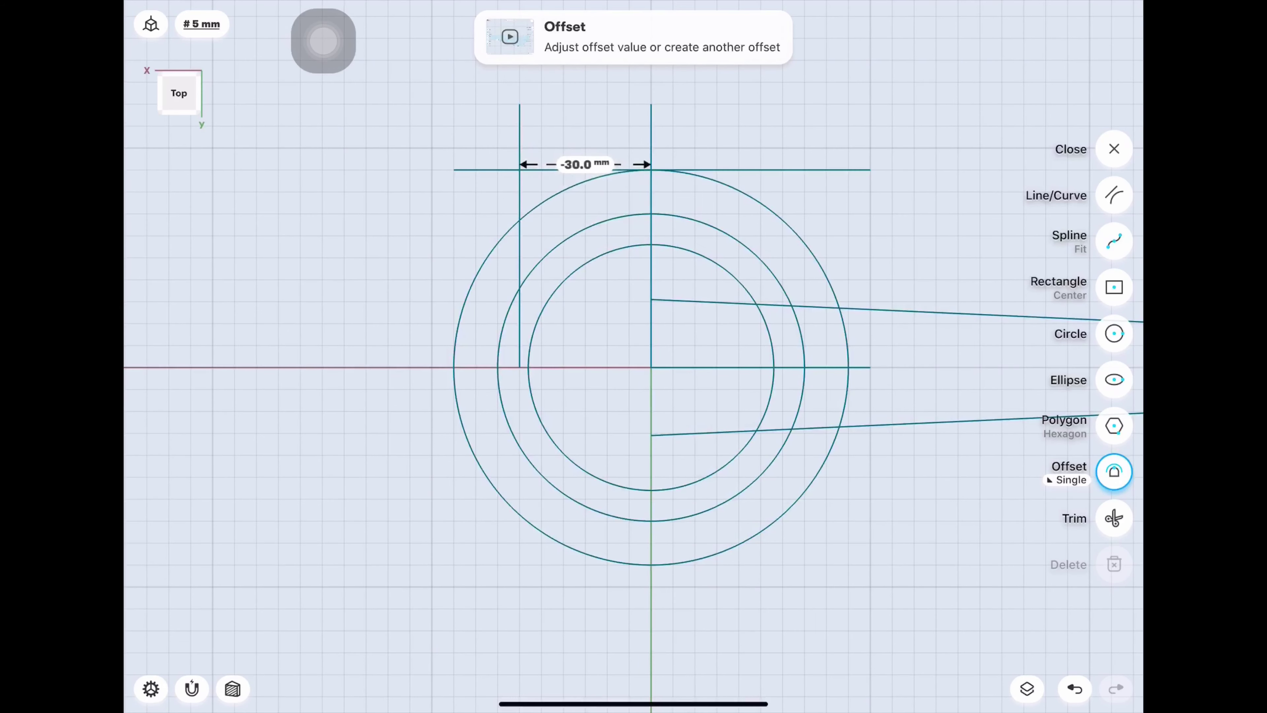
Offset the vertical line 31 mm right and trim the excess into a box outline.
{"action": "left_click_drag", "start_coordinate": [651, 250], "coordinate": [787, 249]}
{"action": "left_click", "coordinate": [719, 140]}
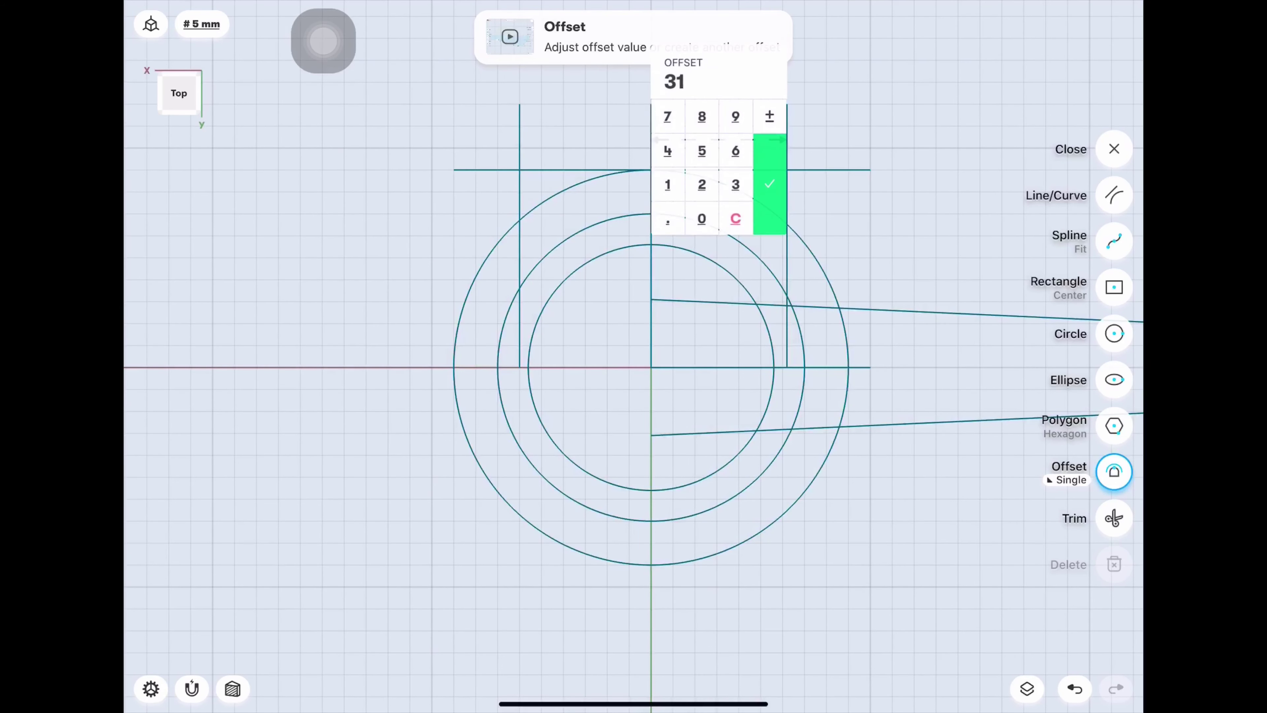
{"action": "key", "text": "BackSpace"}
{"action": "left_click", "coordinate": [668, 185]}
{"action": "left_click", "coordinate": [769, 183]}
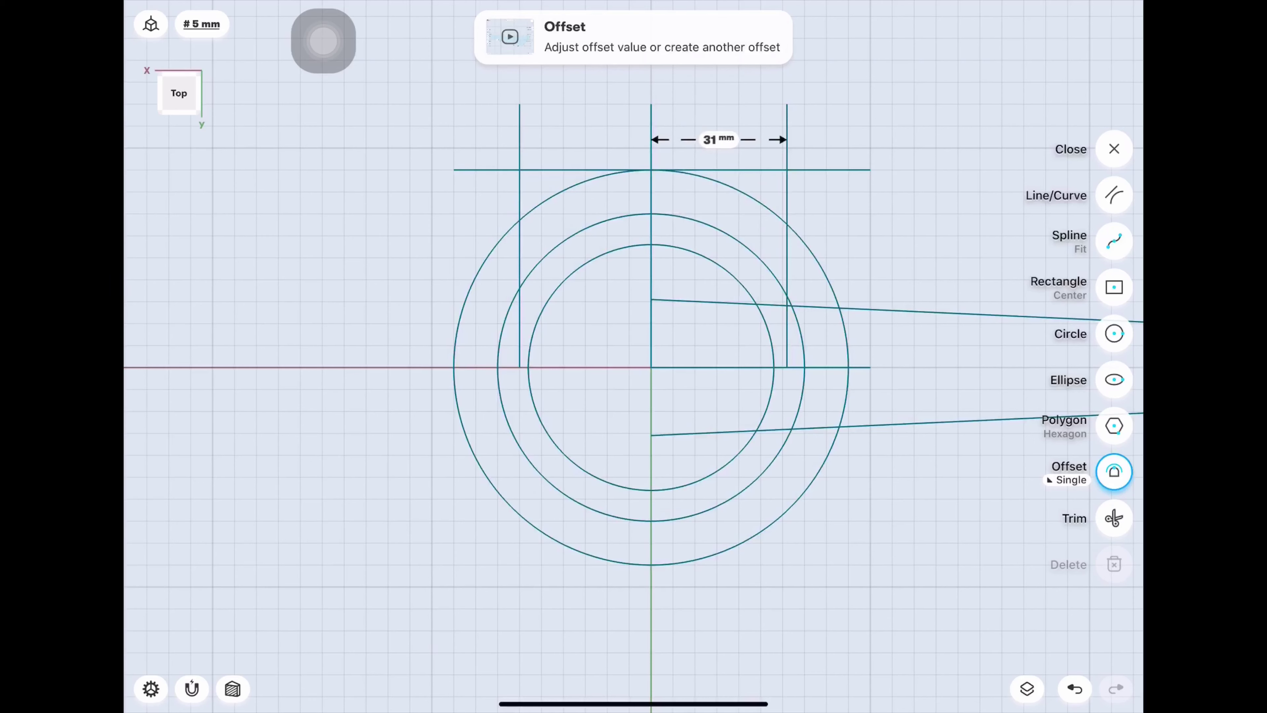
{"action": "left_click", "coordinate": [1114, 195]}
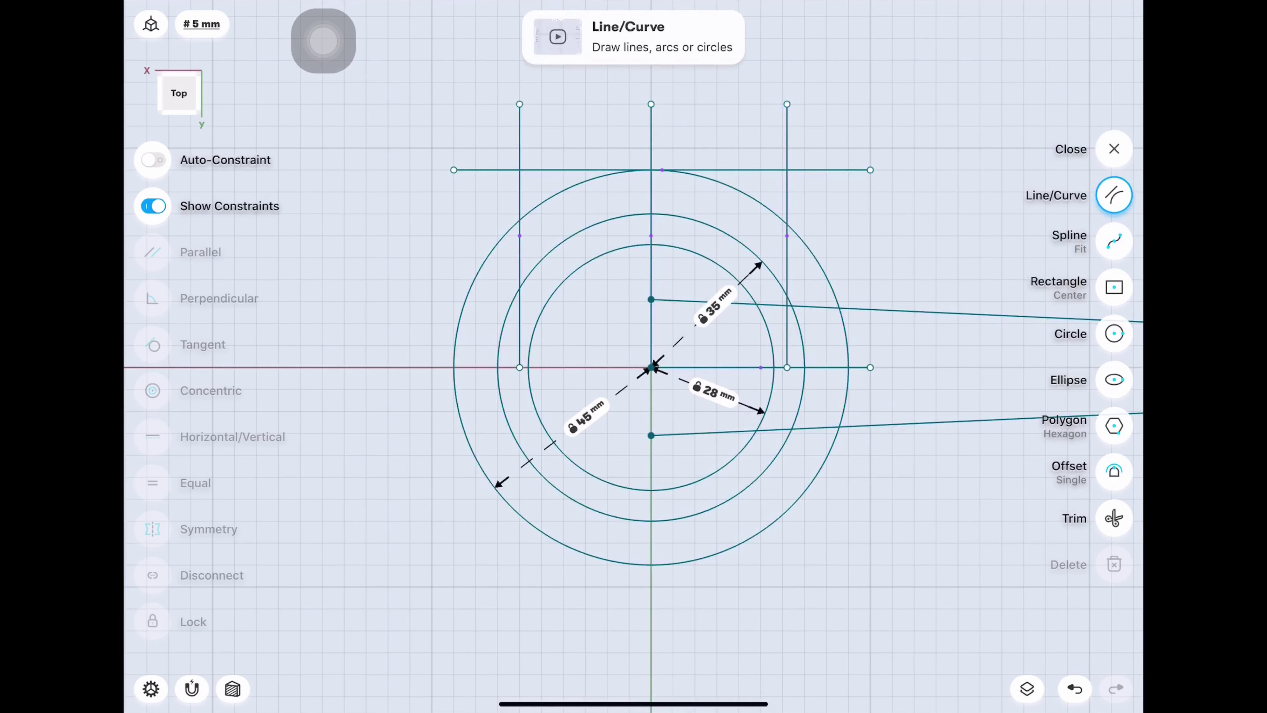
{"action": "left_click", "coordinate": [1114, 518]}
{"action": "left_click_drag", "start_coordinate": [487, 169], "coordinate": [519, 134]}
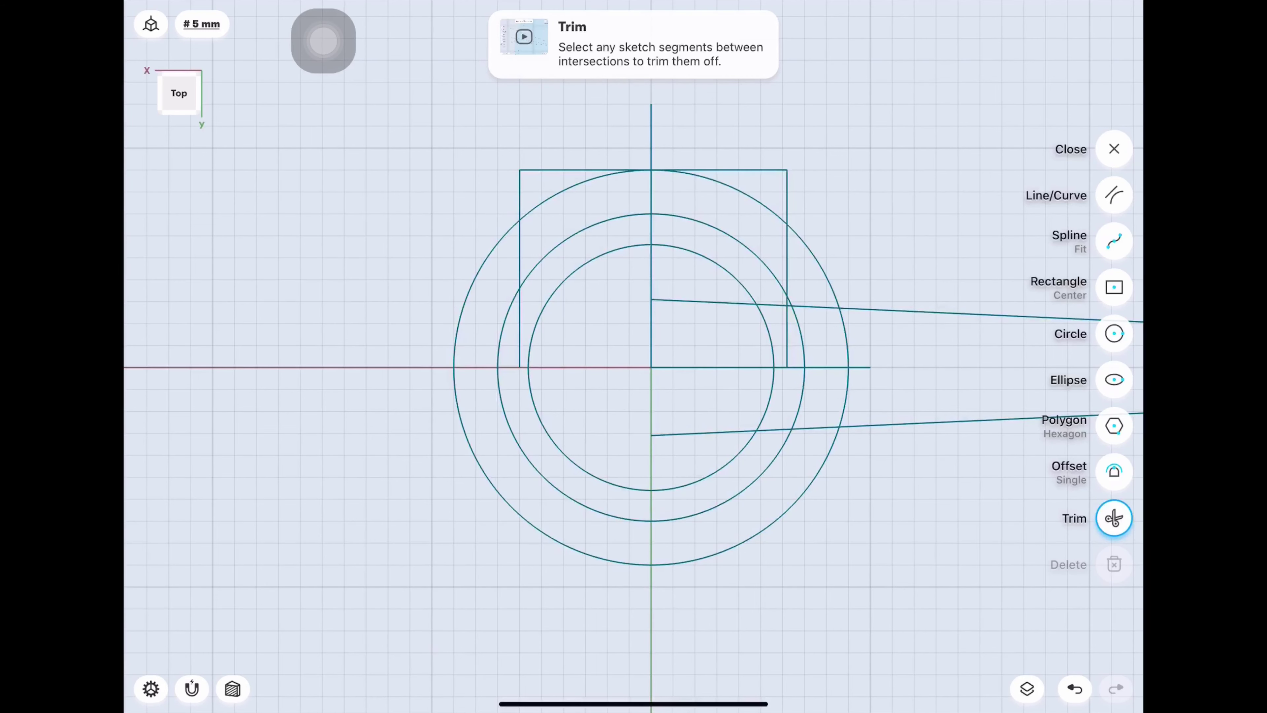
Trim the left edge below the circle; lock top edge, left edge and 45 mm circle.
{"action": "left_click", "coordinate": [519, 327]}
{"action": "left_click", "coordinate": [1114, 195]}
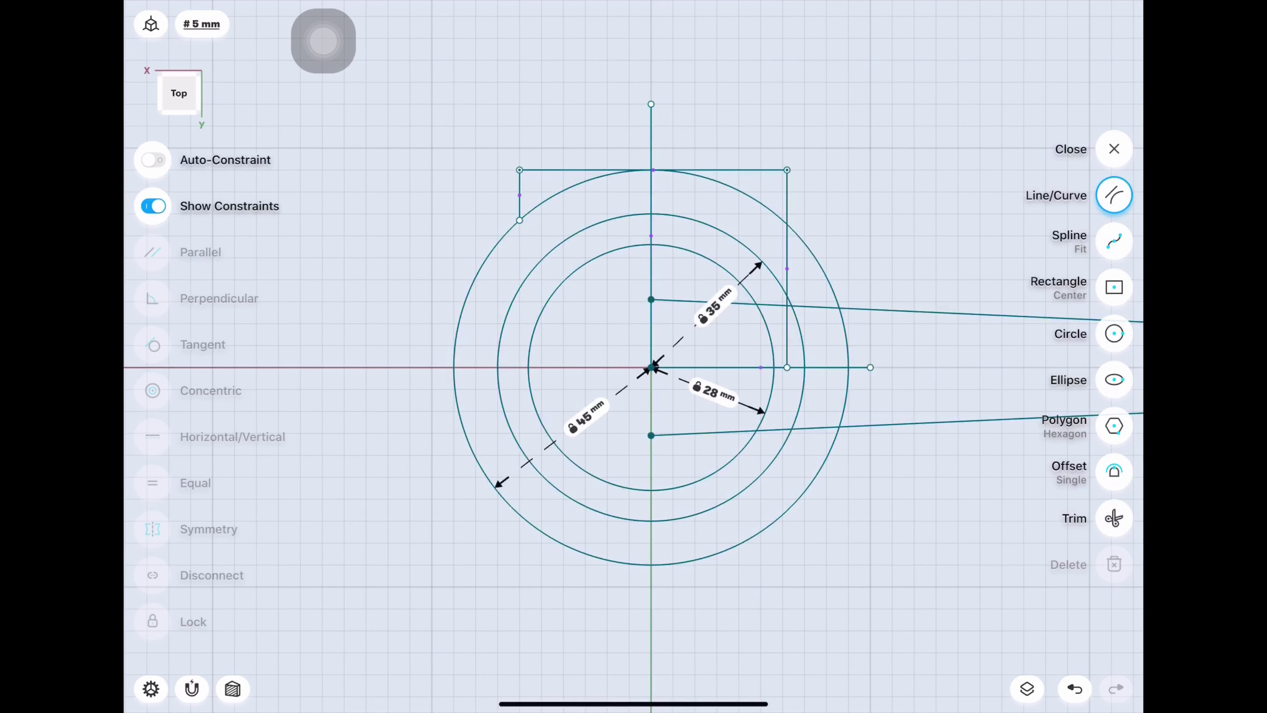
{"action": "left_click", "coordinate": [724, 170]}
{"action": "left_click", "coordinate": [520, 197]}
{"action": "left_click", "coordinate": [791, 506]}
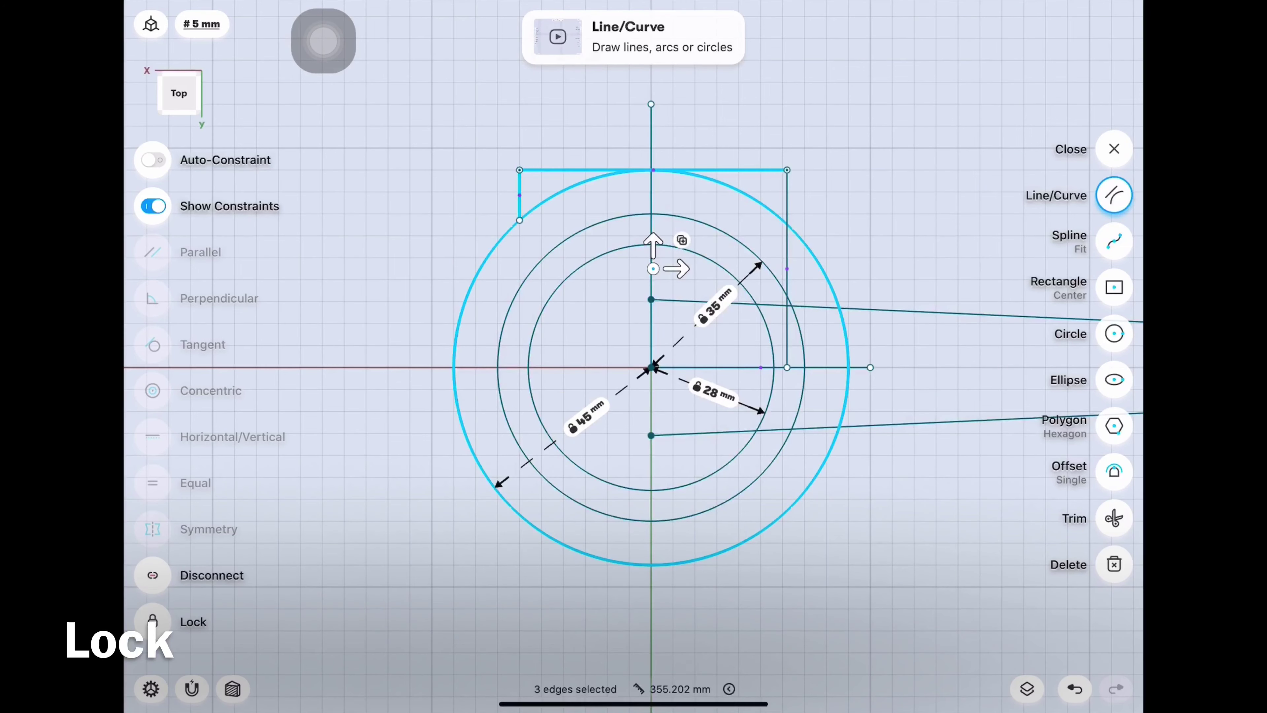
{"action": "key", "text": "Escape"}
Draw a slanted edge from the top-left corner to the circle at 10° to vertical.
{"action": "scroll", "coordinate": [633, 356], "scroll_direction": "up", "scroll_amount": 3}
{"action": "scroll", "coordinate": [634, 356], "scroll_direction": "up", "scroll_amount": 3}
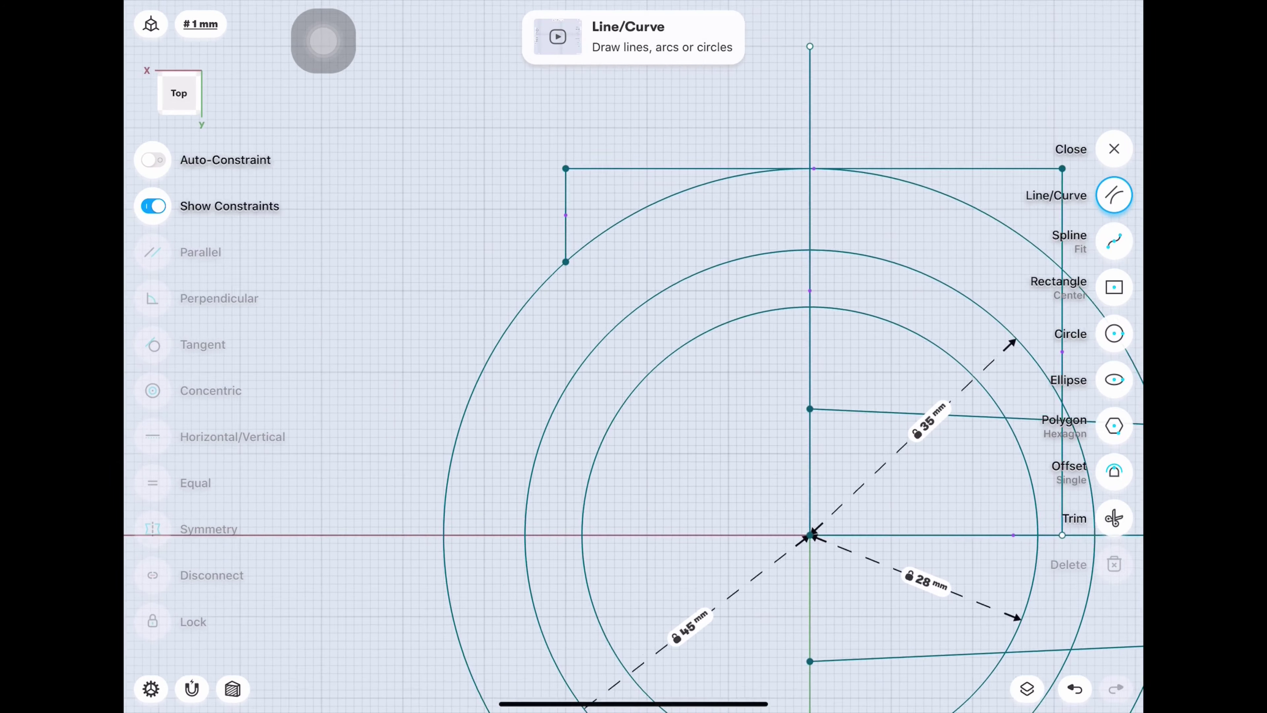
{"action": "mouse_move", "coordinate": [565, 168]}
{"action": "left_mouse_down"}
{"action": "mouse_move", "coordinate": [548, 199]}
{"action": "mouse_move", "coordinate": [543, 325]}
{"action": "left_mouse_up"}
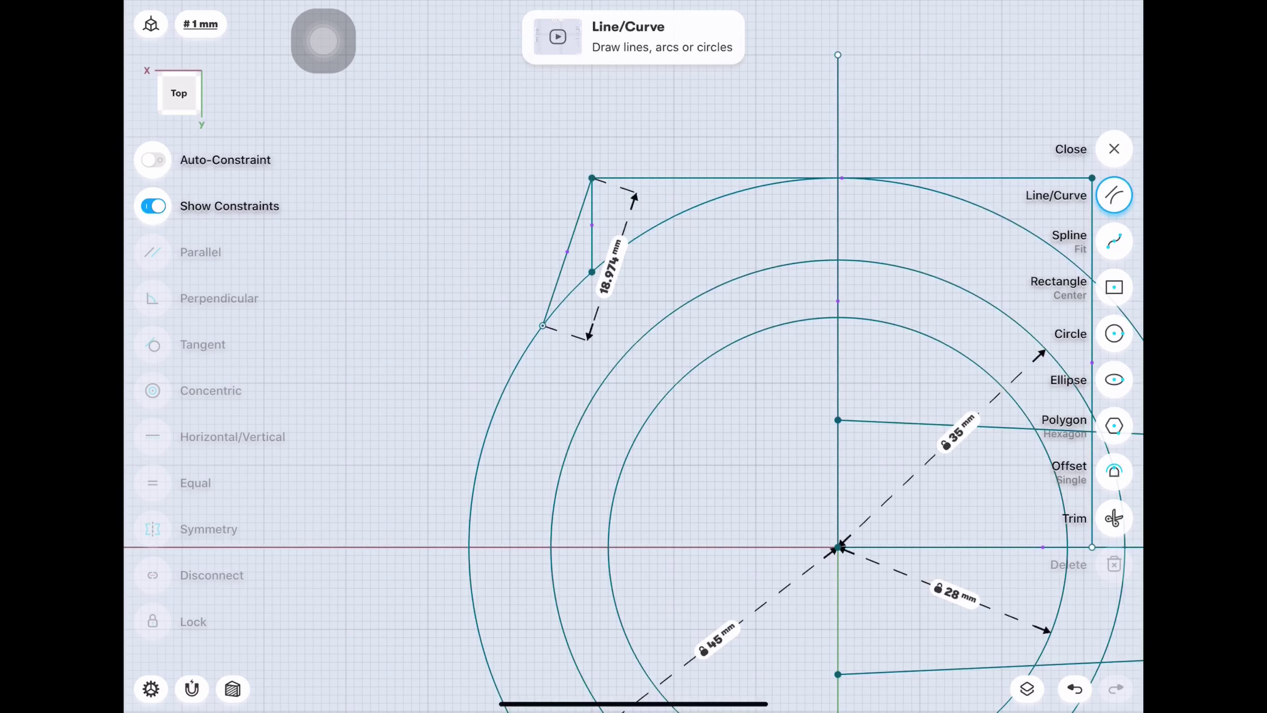
{"action": "left_click", "coordinate": [1114, 195]}
{"action": "left_click", "coordinate": [592, 225]}
{"action": "left_click", "coordinate": [567, 251]}
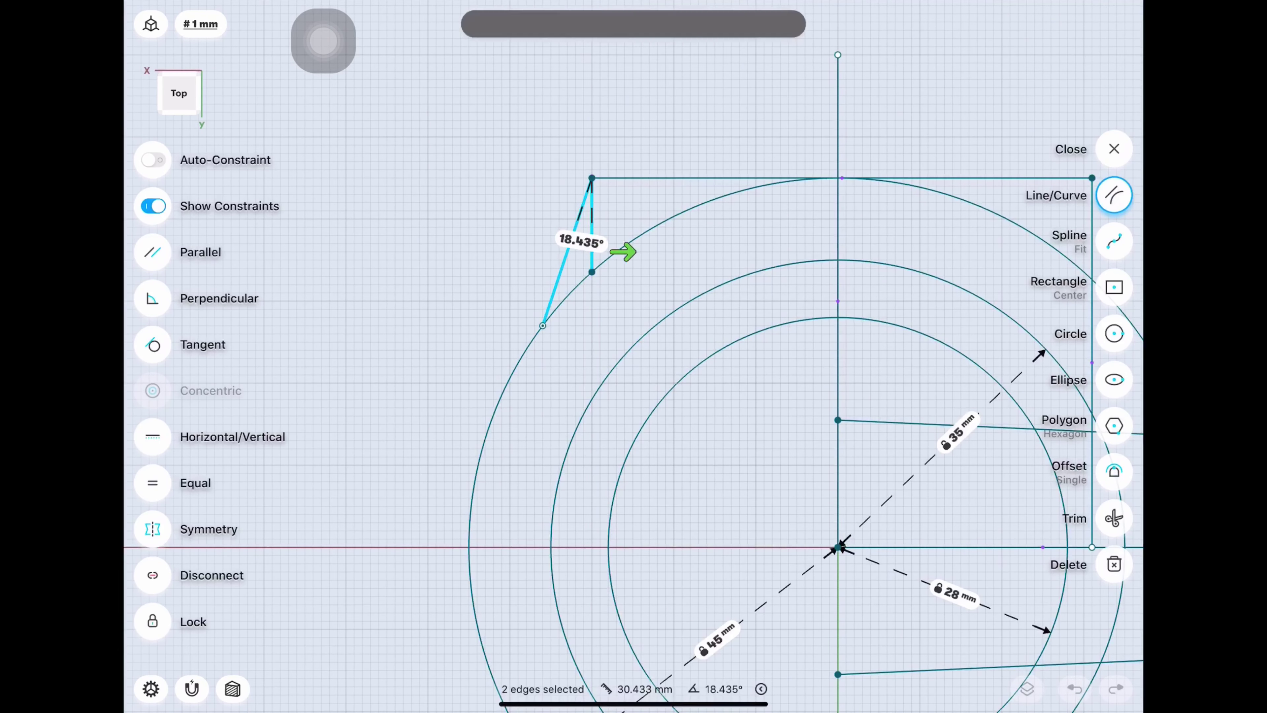
{"action": "left_click", "coordinate": [581, 241]}
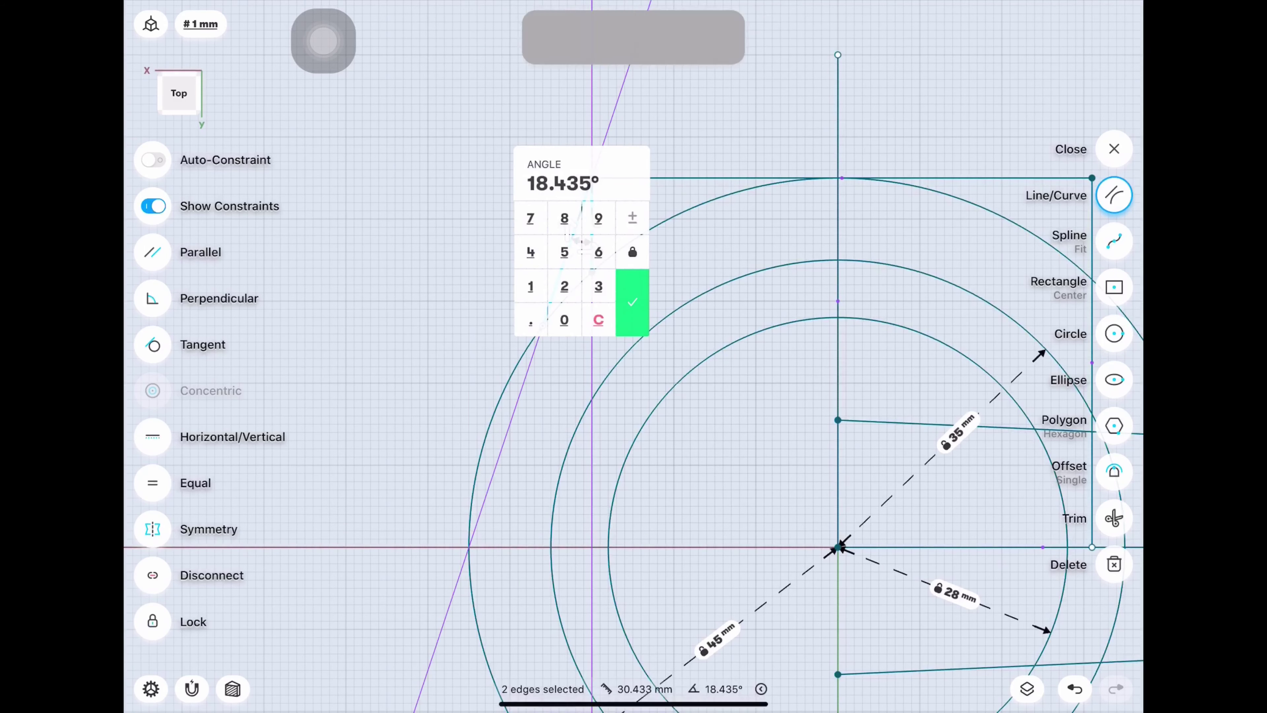
{"action": "type", "text": "10"}
{"action": "key", "text": "Return"}
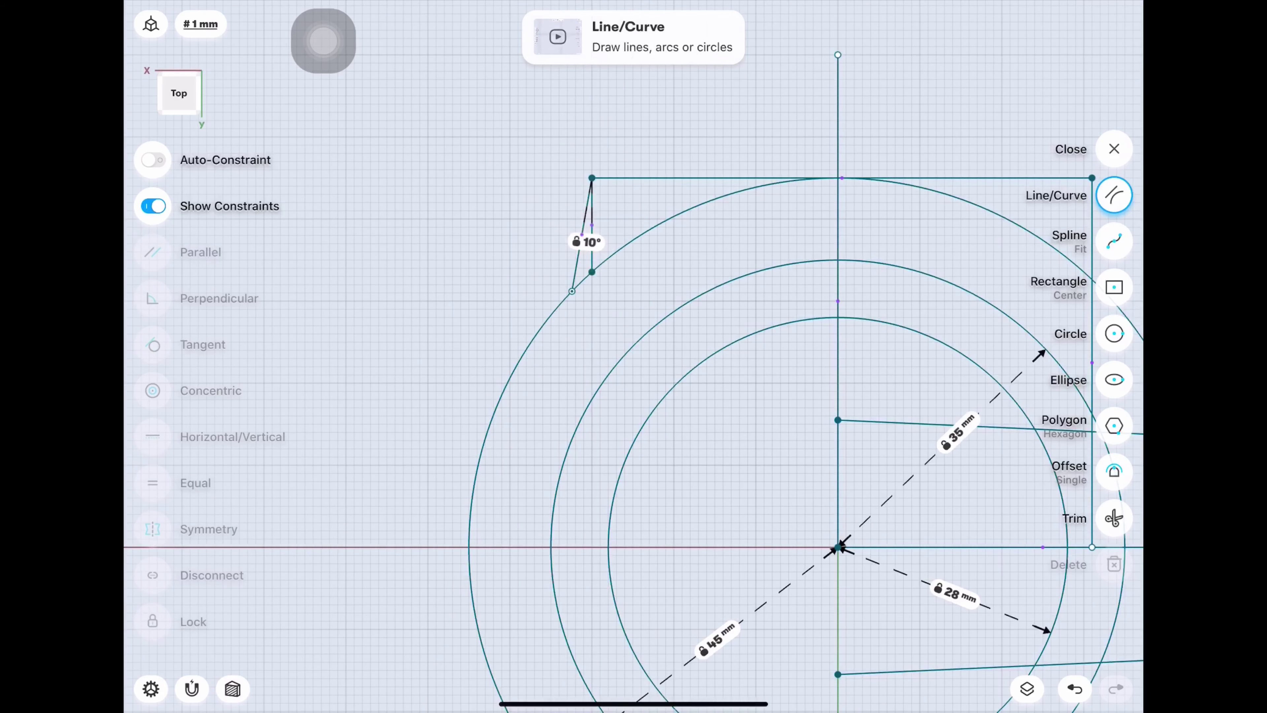
{"action": "key", "text": "ctrl+z"}
{"action": "key", "text": "ctrl+shift+z"}
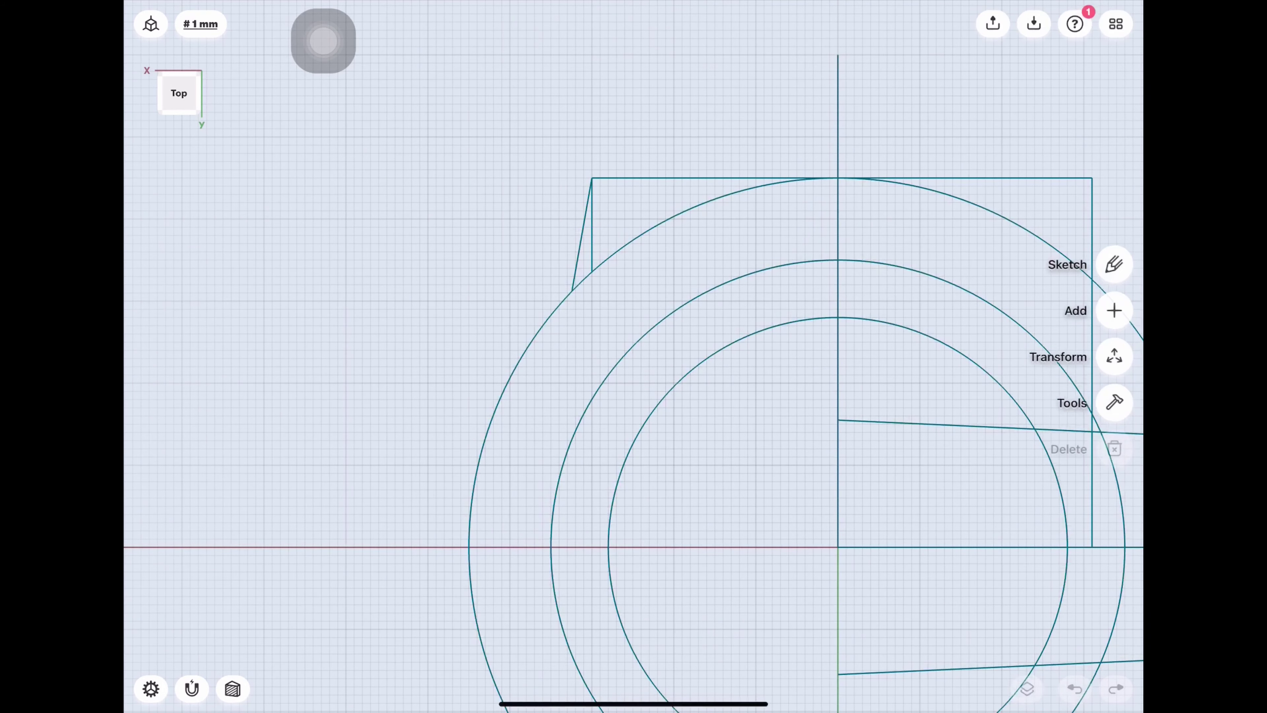
Offset the top edge 4 mm downward.
{"action": "left_click", "coordinate": [592, 225]}
{"action": "left_click", "coordinate": [591, 225]}
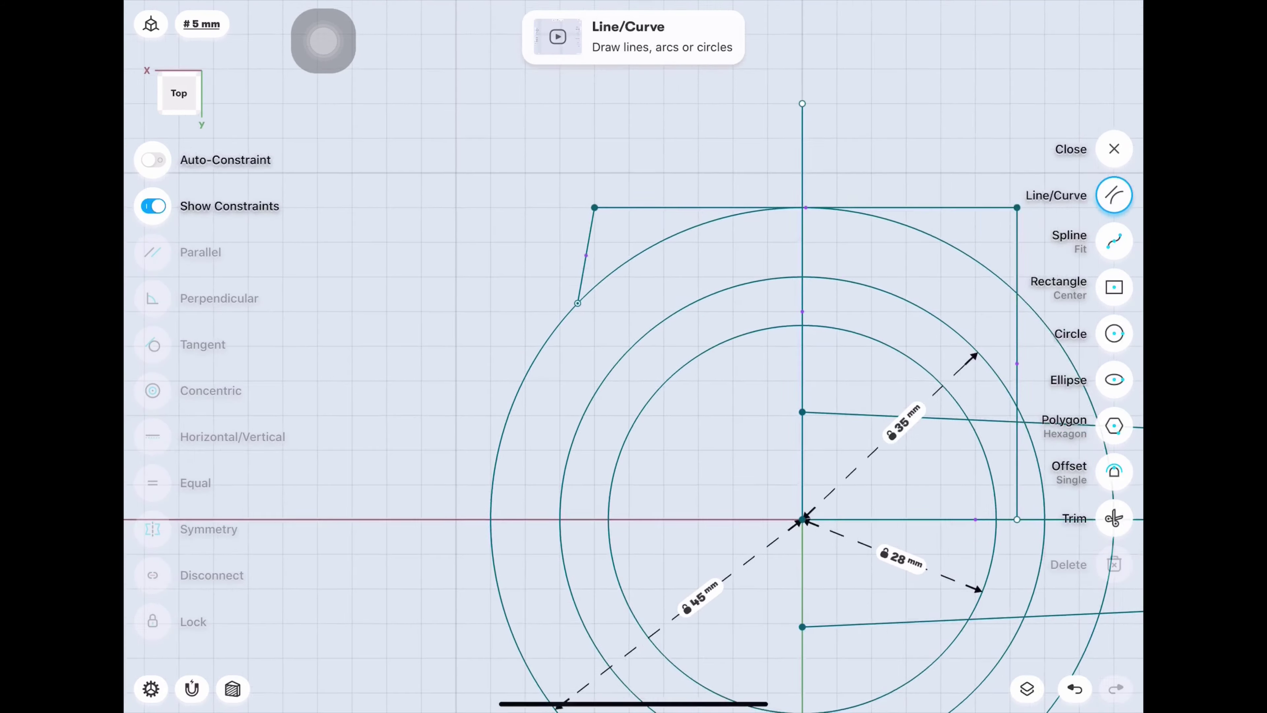
{"action": "scroll", "coordinate": [592, 224], "scroll_direction": "down", "scroll_amount": 5}
{"action": "scroll", "coordinate": [633, 357], "scroll_direction": "left", "scroll_amount": 3}
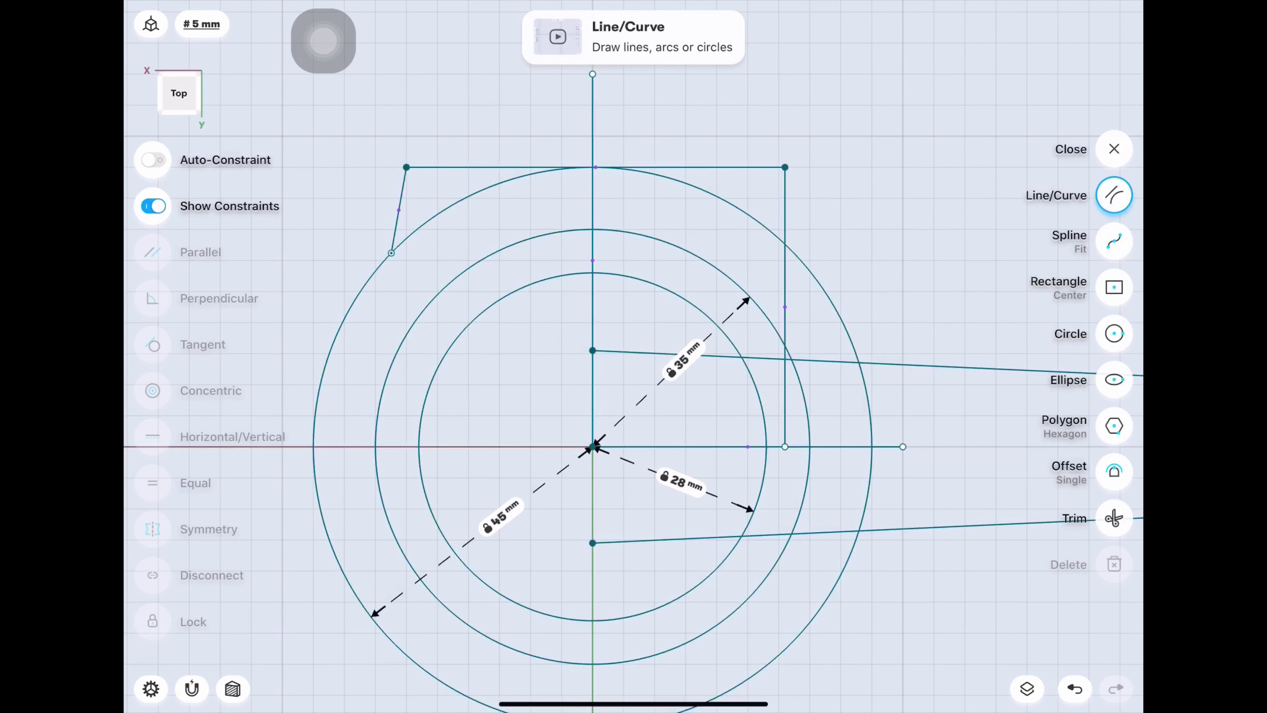
{"action": "left_click", "coordinate": [1114, 472]}
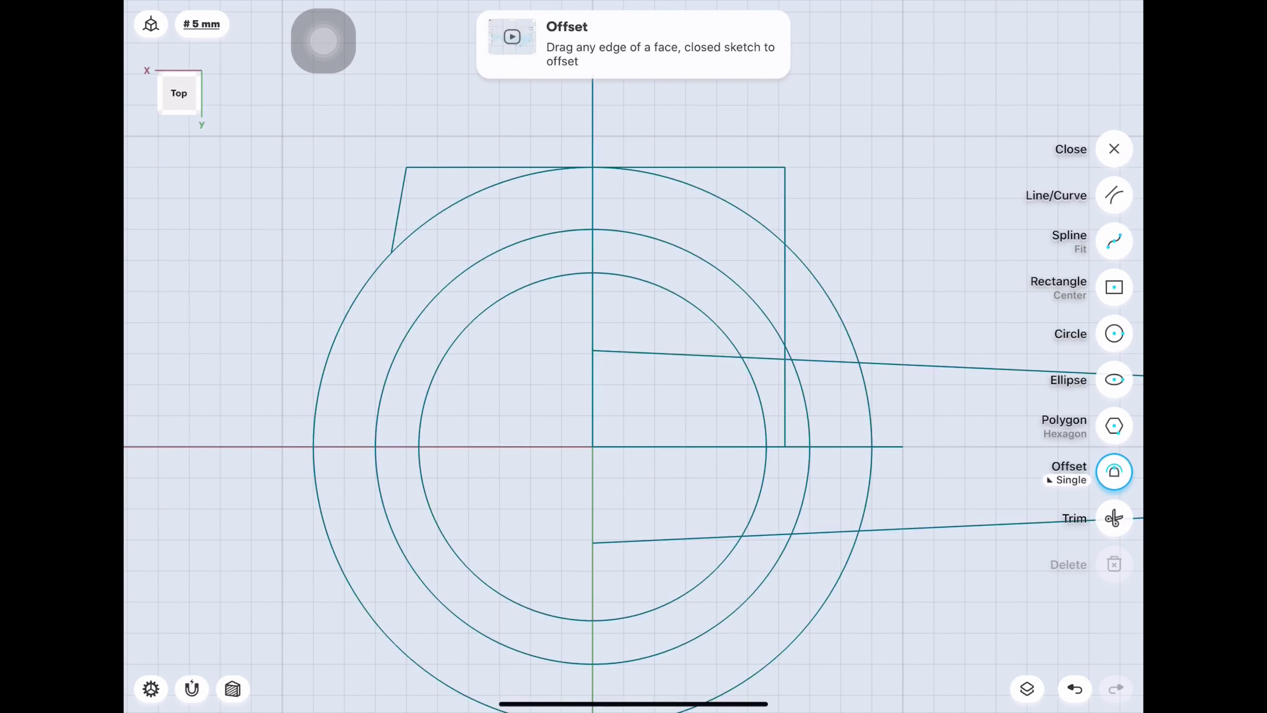
{"action": "left_click_drag", "start_coordinate": [736, 167], "coordinate": [736, 204]}
{"action": "left_click", "coordinate": [737, 185]}
{"action": "left_click", "coordinate": [681, 195]}
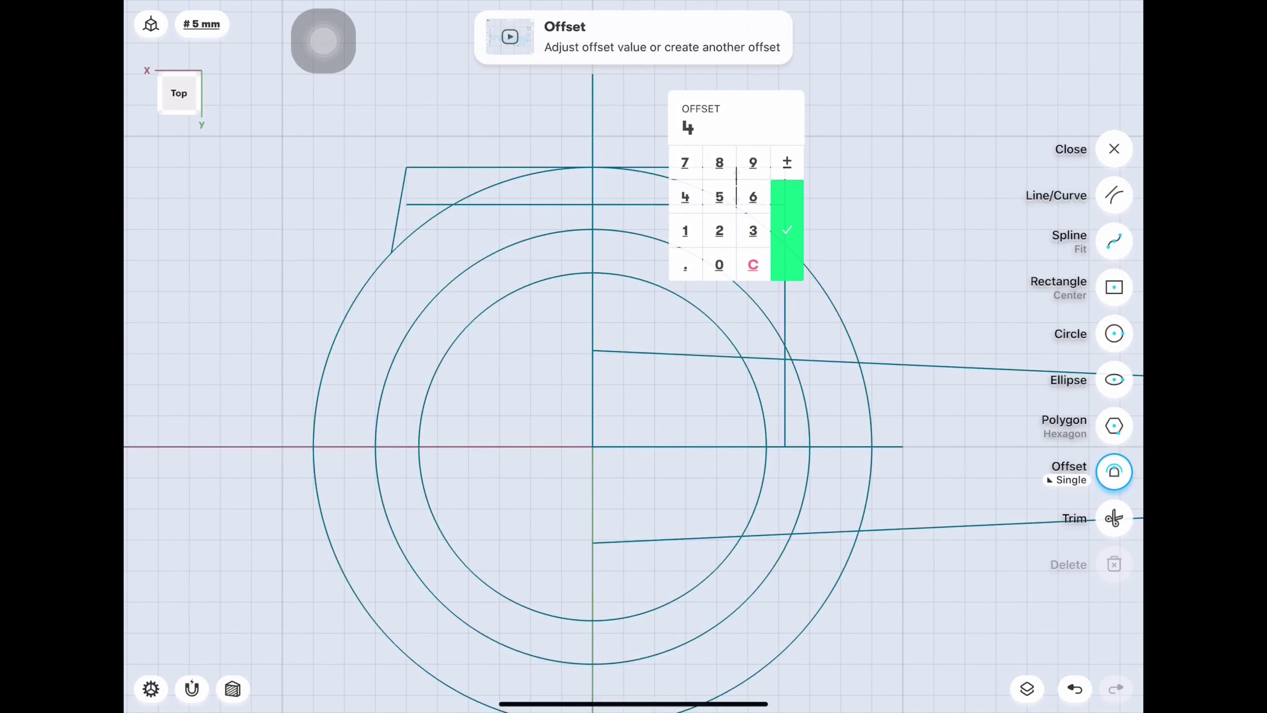
{"action": "left_click", "coordinate": [787, 240]}
Offset the centre vertical line 15 mm to the left.
{"action": "left_click_drag", "start_coordinate": [592, 150], "coordinate": [556, 150]}
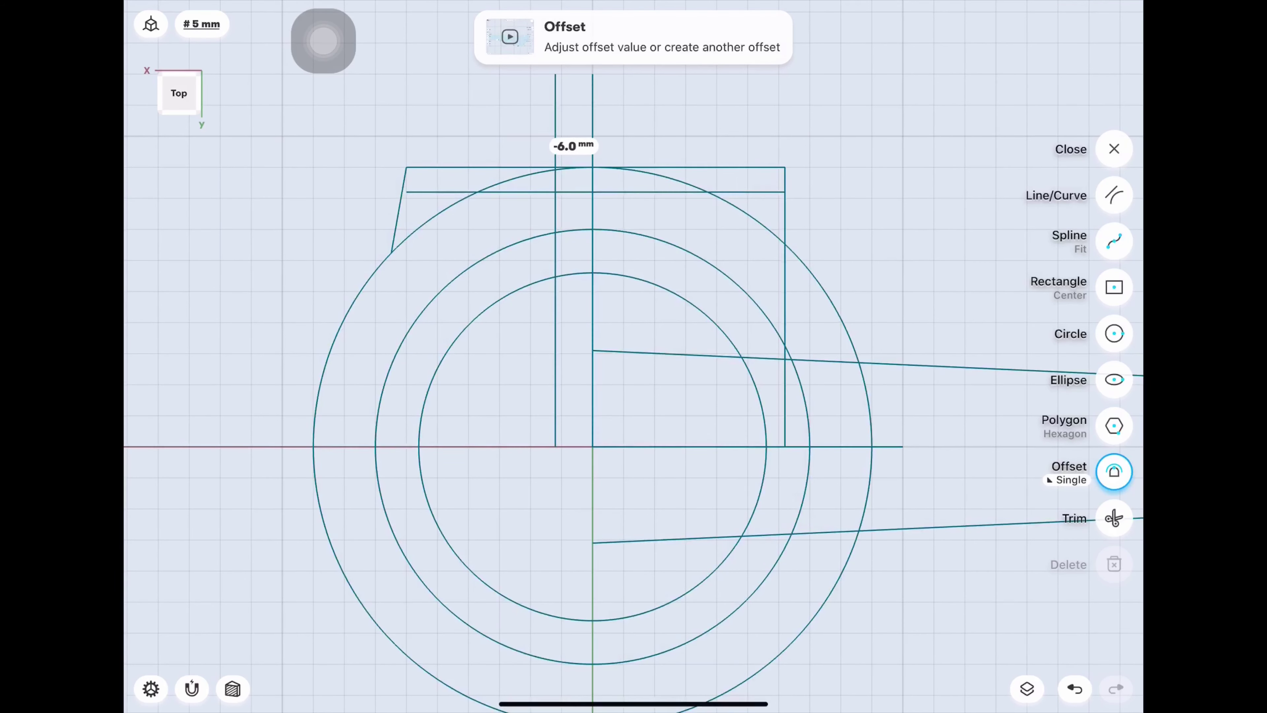
{"action": "left_click", "coordinate": [565, 145]}
{"action": "left_click", "coordinate": [624, 190]}
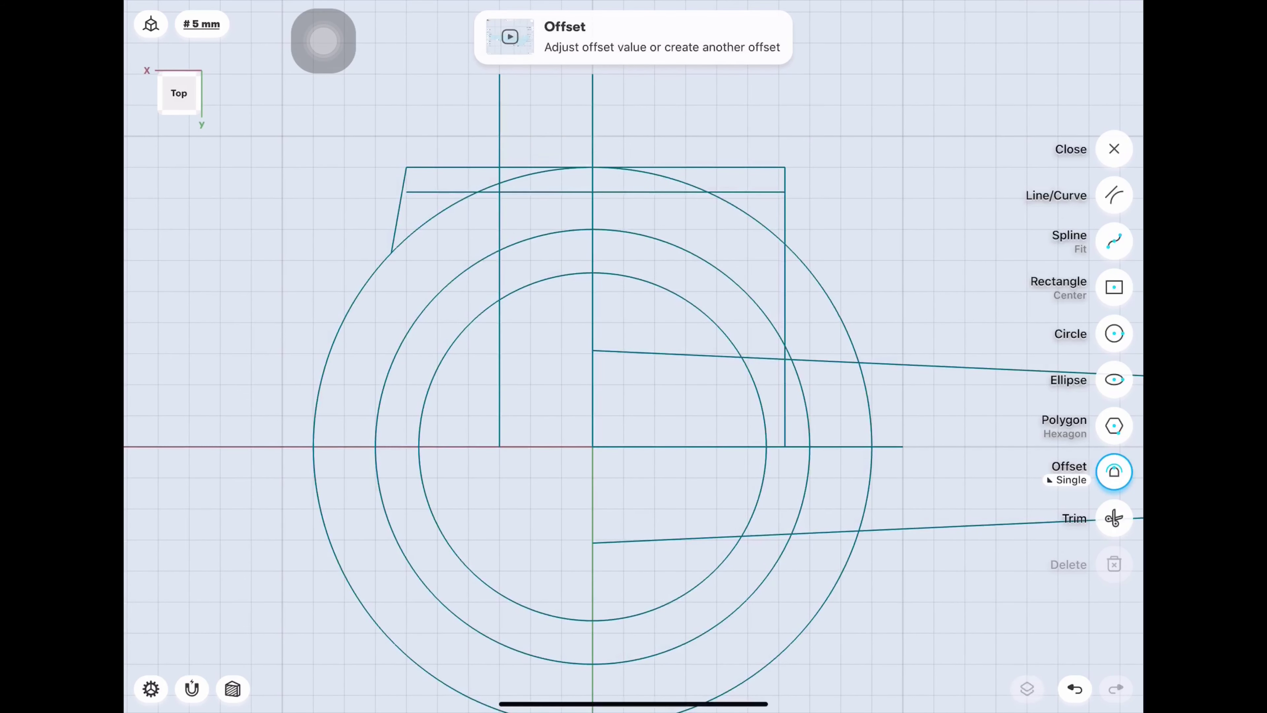
{"action": "left_click", "coordinate": [1114, 195]}
Trim the new line's ends and the outer circle's arc inside the top block.
{"action": "left_click", "coordinate": [1114, 518]}
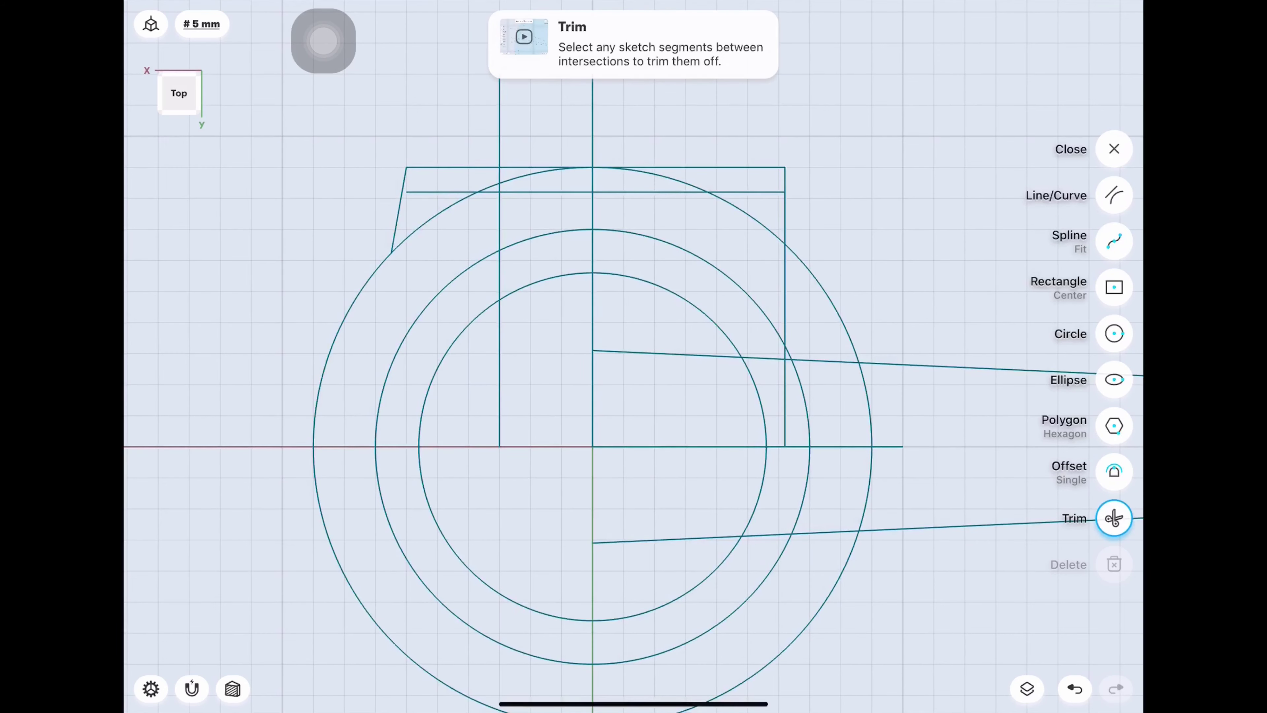
{"action": "left_click", "coordinate": [500, 123]}
{"action": "left_click", "coordinate": [500, 374]}
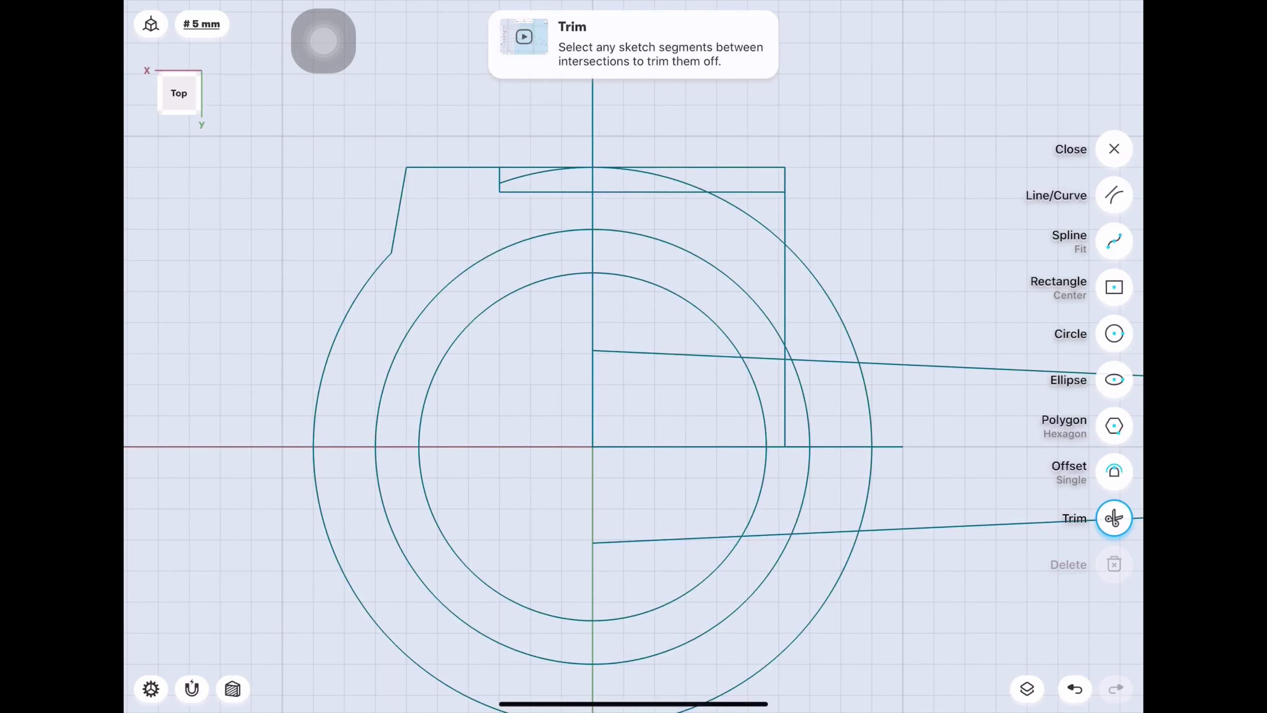
{"action": "left_click", "coordinate": [545, 174]}
{"action": "left_click", "coordinate": [1114, 195]}
{"action": "left_click", "coordinate": [153, 206]}
{"action": "left_click_drag", "start_coordinate": [593, 449], "coordinate": [439, 470]}
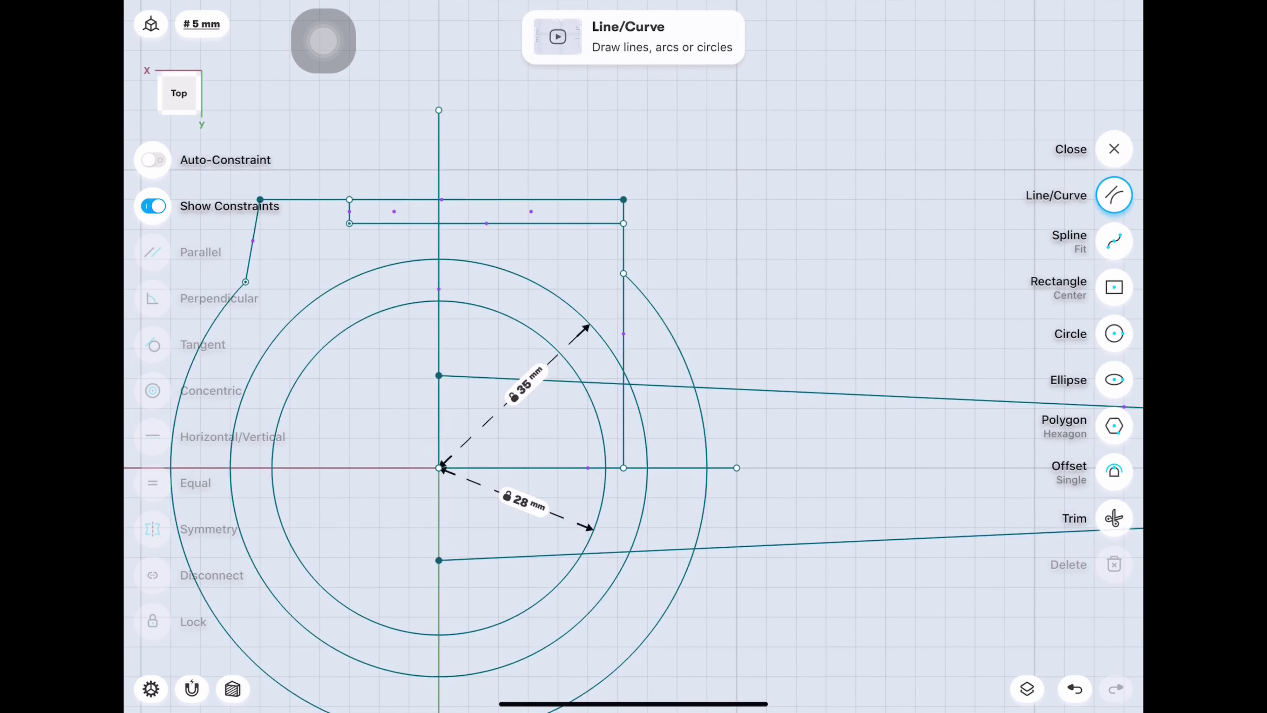
Offset the horizontal centre line 24 mm upward to make a helper line.
{"action": "left_click", "coordinate": [1114, 471]}
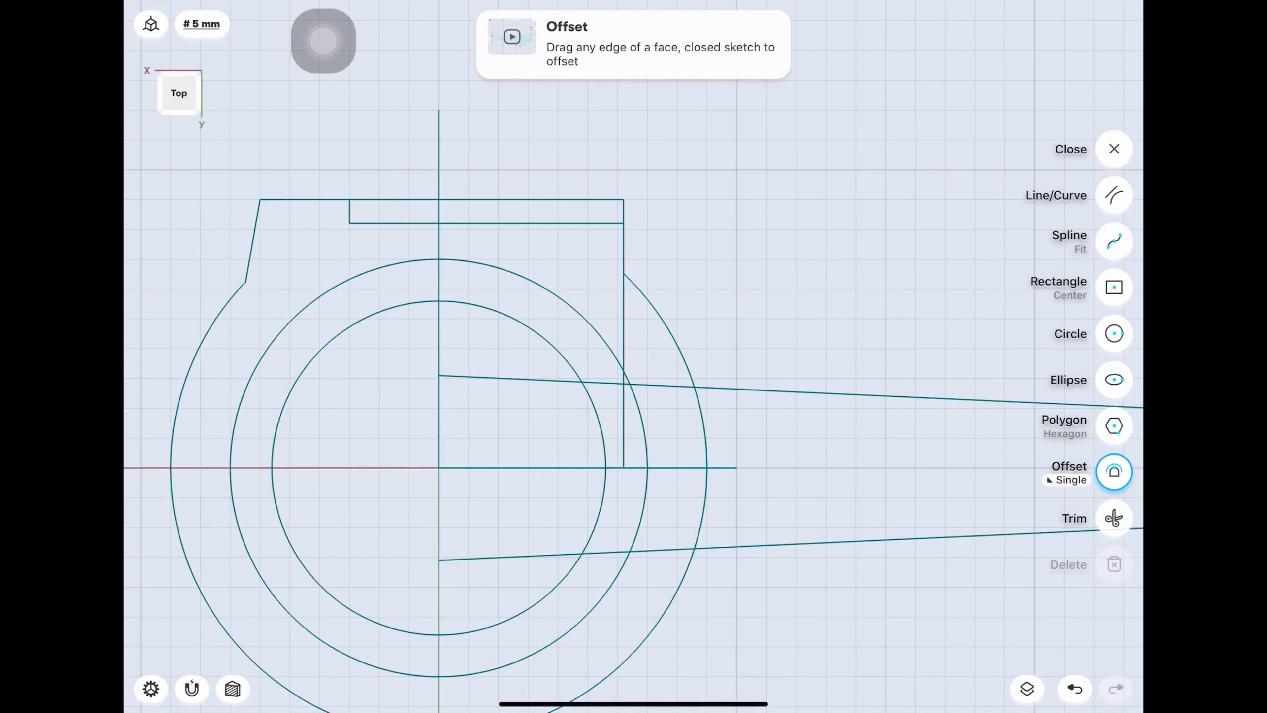
{"action": "left_click_drag", "start_coordinate": [690, 468], "coordinate": [690, 325]}
{"action": "left_click", "coordinate": [690, 396]}
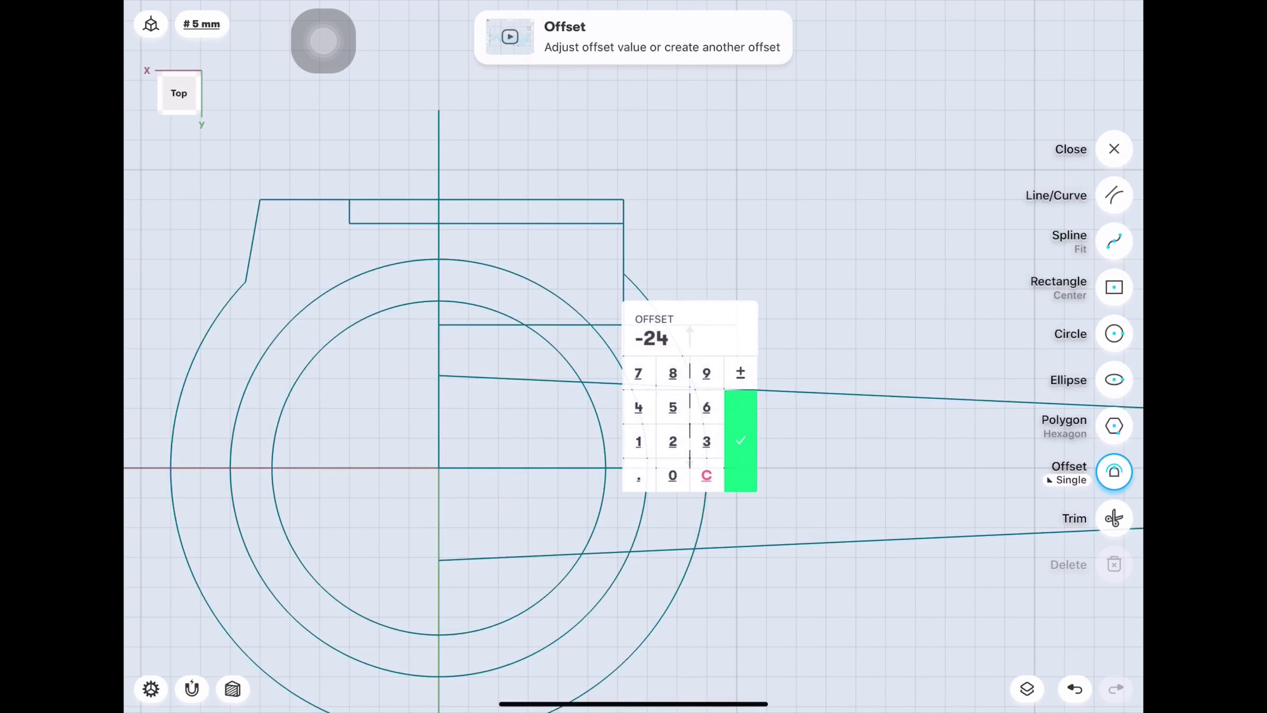
{"action": "left_click", "coordinate": [741, 440]}
{"action": "left_click", "coordinate": [1114, 195]}
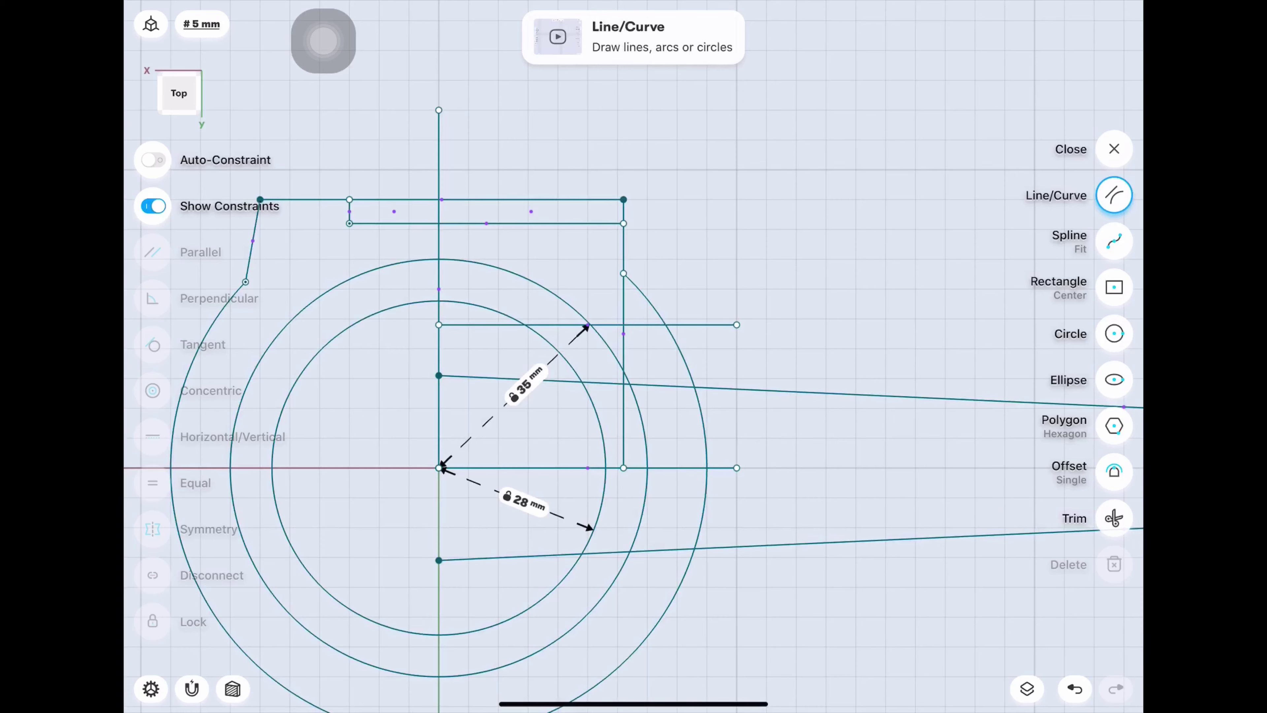
{"action": "left_click", "coordinate": [1115, 518]}
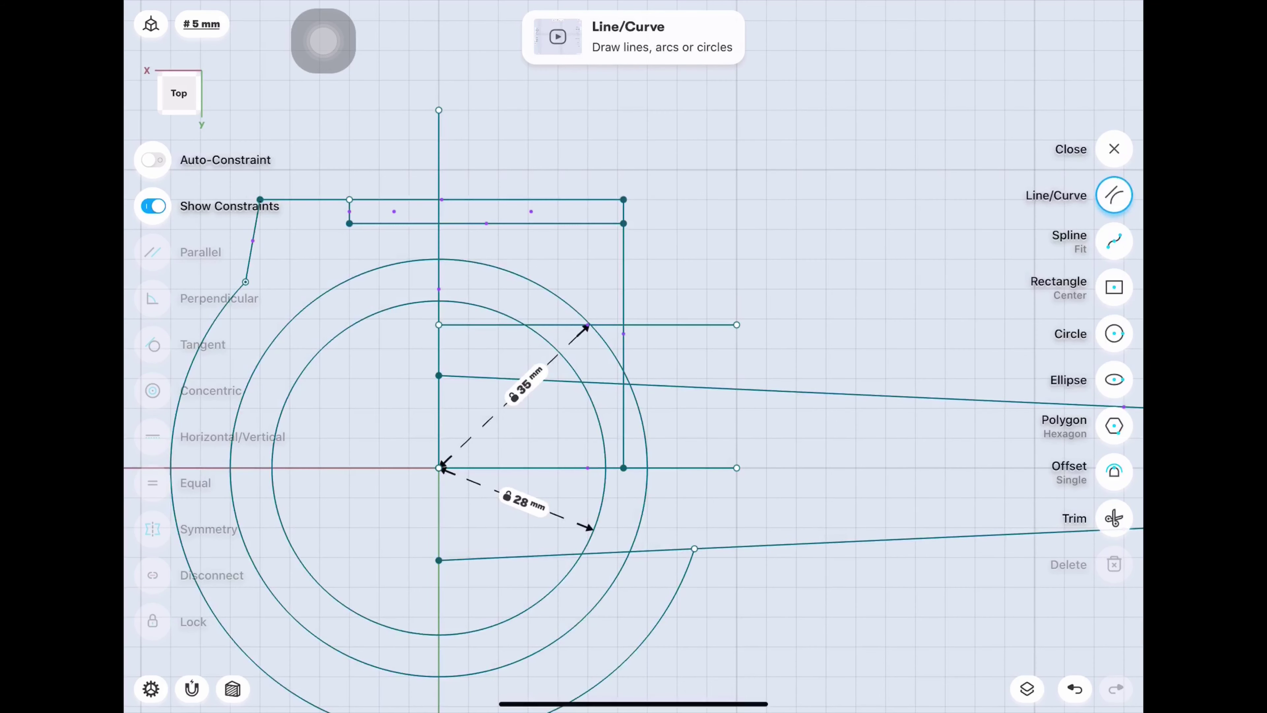
Draw a straight edge from the top block corner to the 24 mm line, angled 10° from the vertical side.
{"action": "mouse_move", "coordinate": [623, 223]}
{"action": "left_mouse_down"}
{"action": "mouse_move", "coordinate": [622, 300]}
{"action": "mouse_move", "coordinate": [647, 325]}
{"action": "left_mouse_up"}
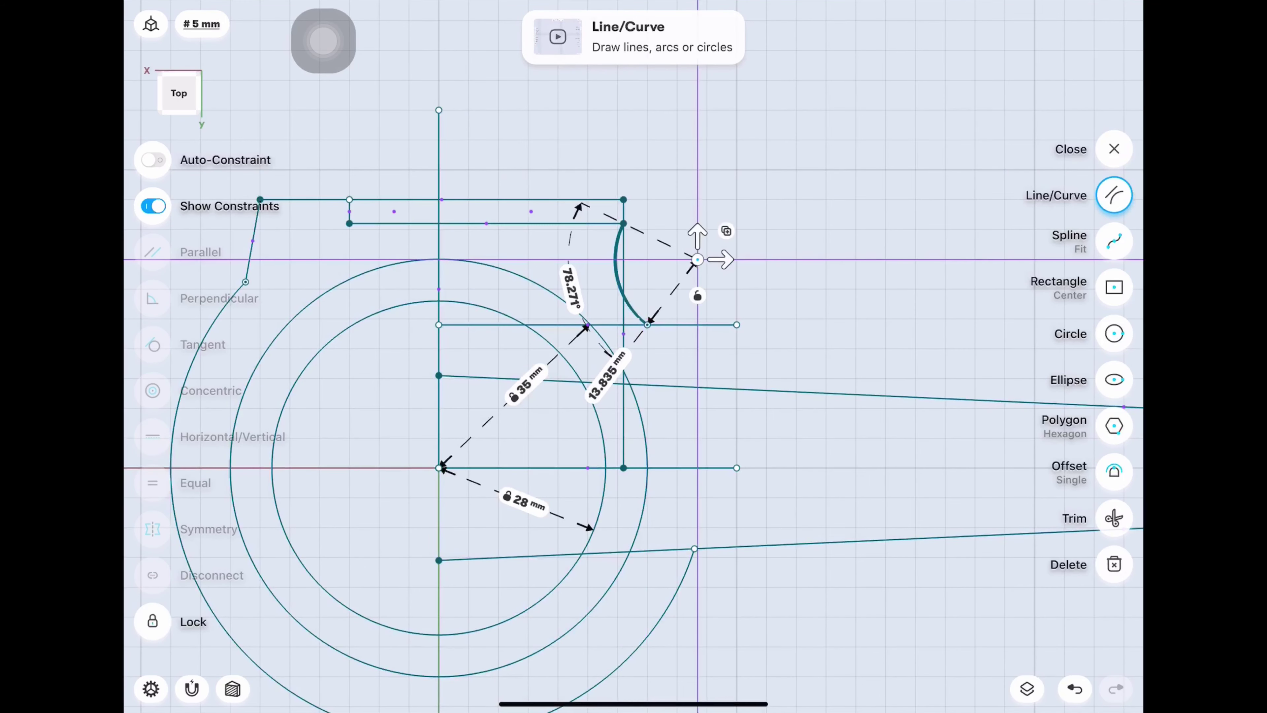
{"action": "left_click", "coordinate": [1114, 564]}
{"action": "left_click_drag", "start_coordinate": [623, 223], "coordinate": [655, 324]}
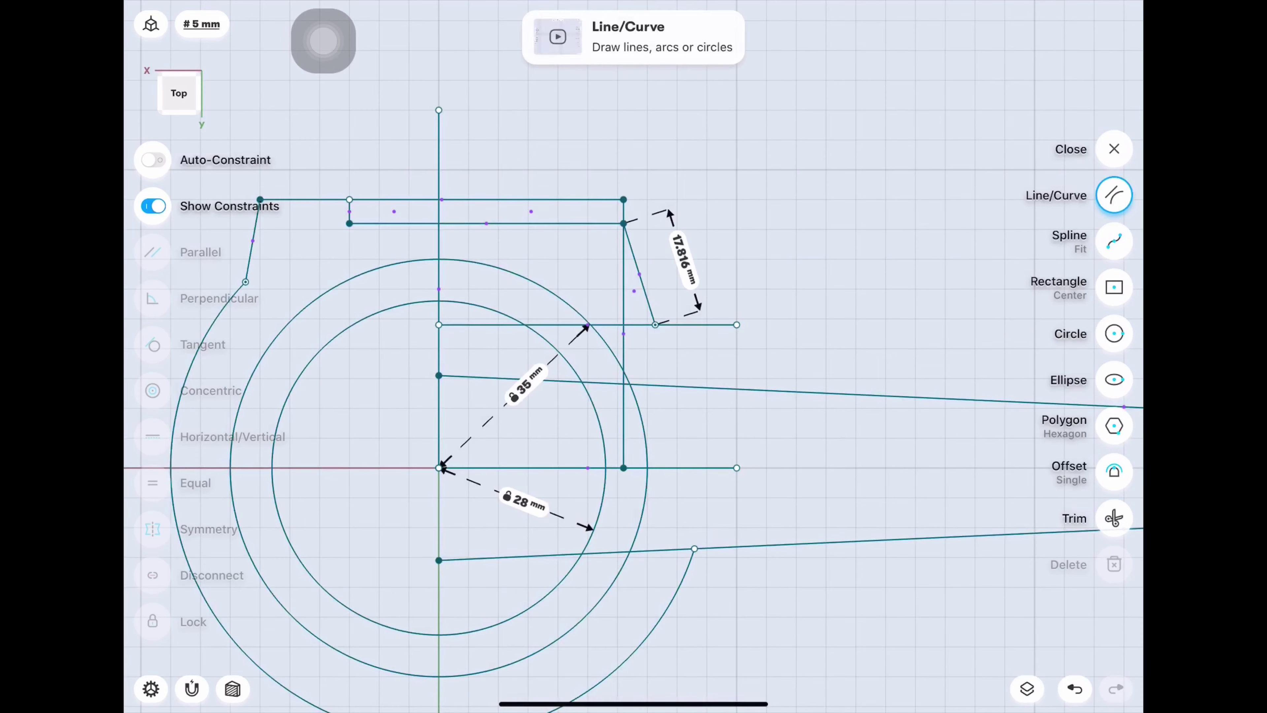
{"action": "left_click", "coordinate": [623, 390]}
{"action": "left_click", "coordinate": [641, 280]}
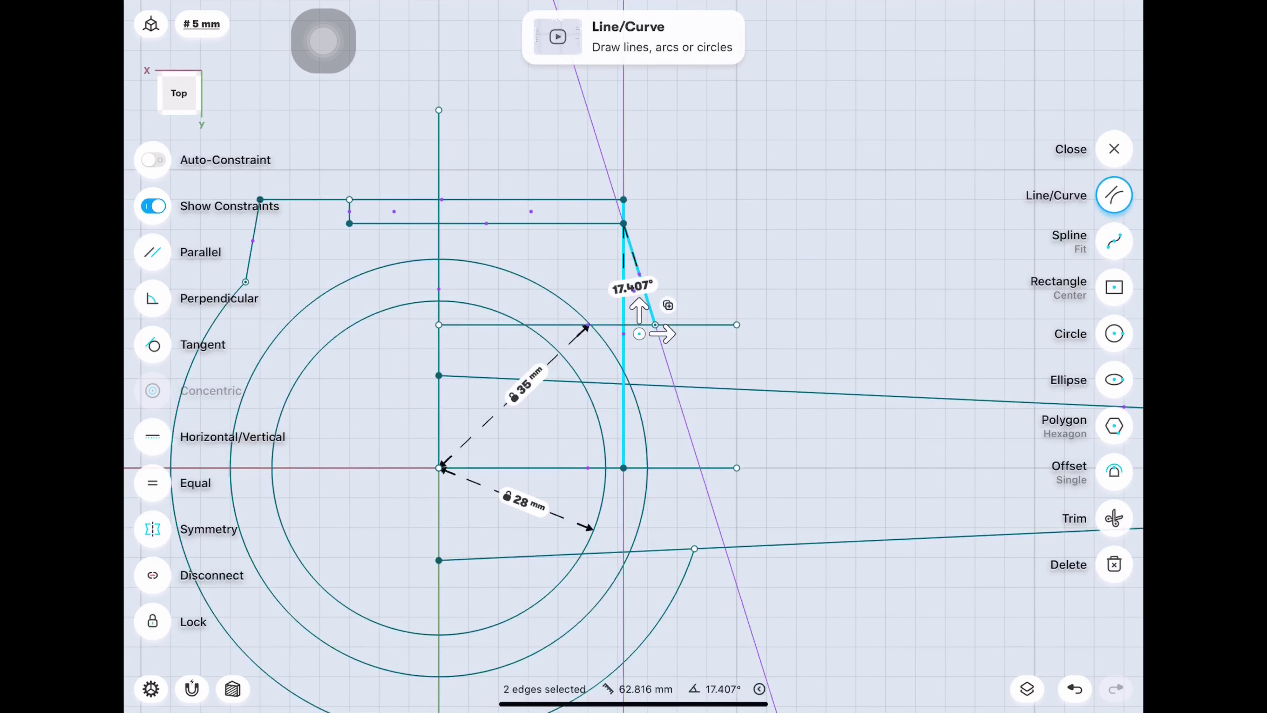
{"action": "left_click", "coordinate": [656, 260]}
{"action": "left_click", "coordinate": [684, 293]}
{"action": "left_click", "coordinate": [717, 327]}
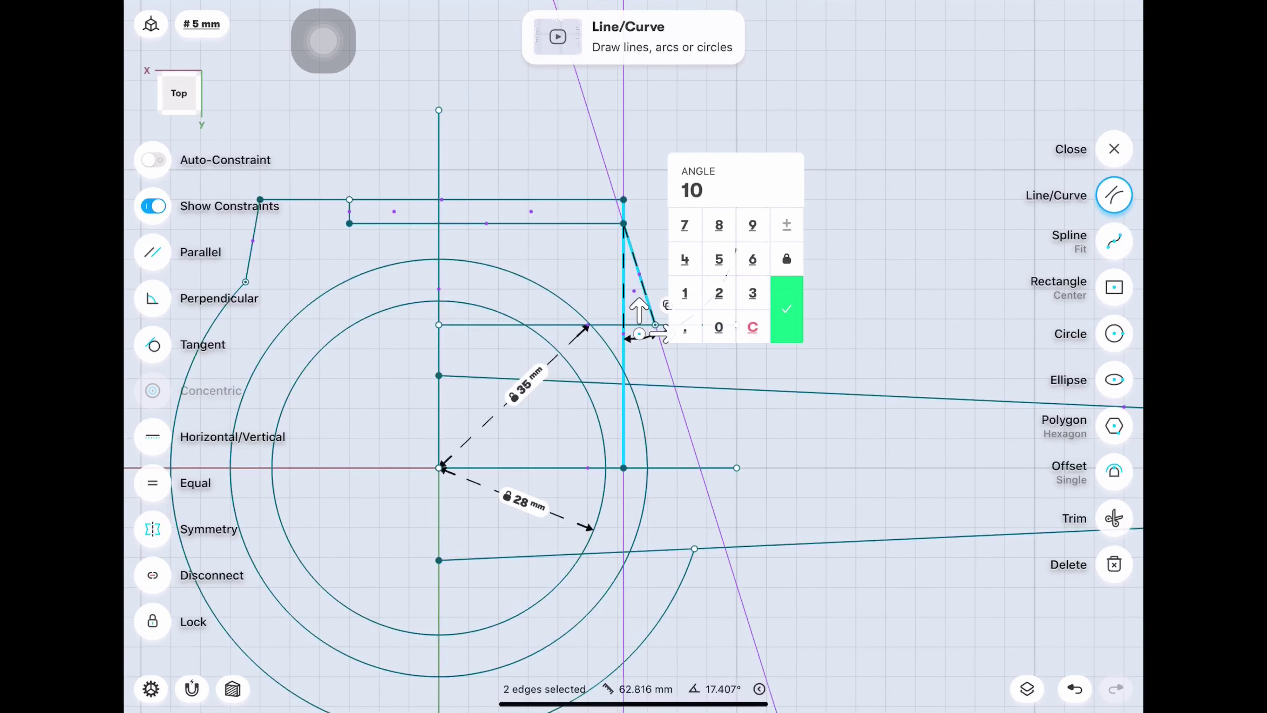
{"action": "left_click", "coordinate": [786, 311]}
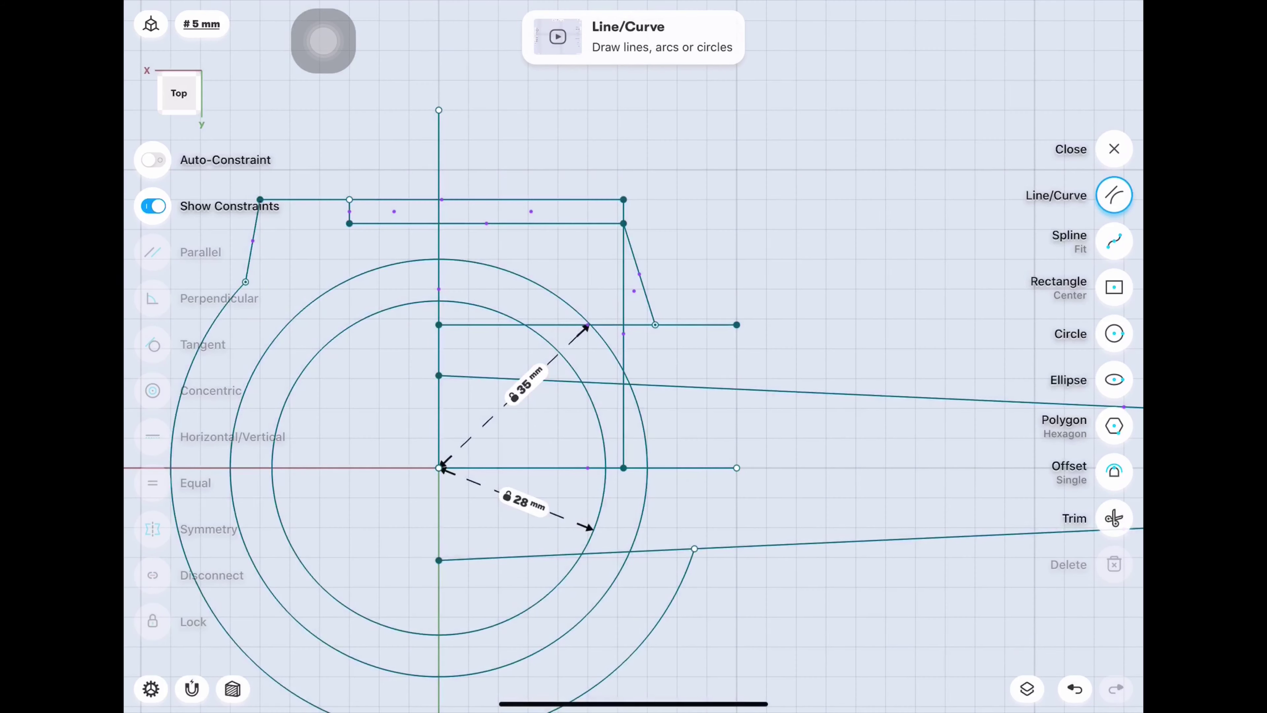
Change the vertical-side-to-slanted-edge angle from 17.407° back to 10°, then close the sketch.
{"action": "left_click", "coordinate": [623, 409]}
{"action": "left_click", "coordinate": [639, 275]}
{"action": "left_click", "coordinate": [766, 229]}
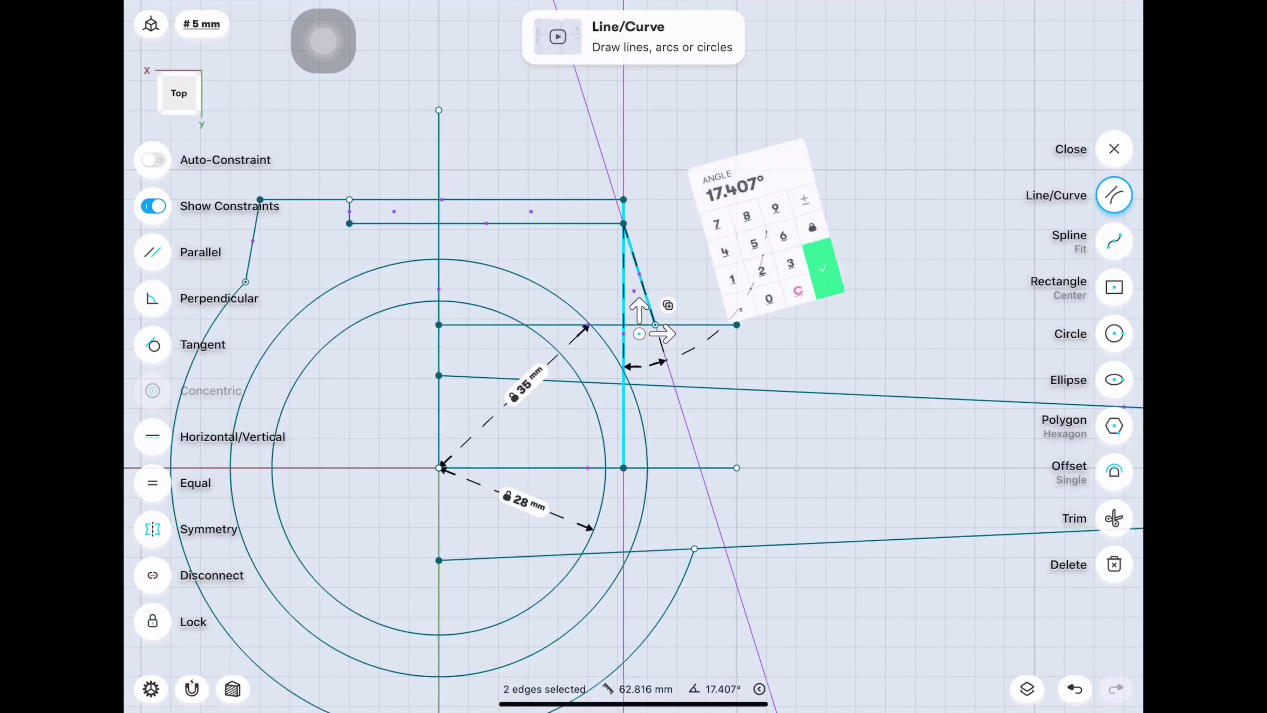
{"action": "left_click", "coordinate": [718, 278]}
{"action": "left_click", "coordinate": [733, 311]}
{"action": "left_click", "coordinate": [817, 280]}
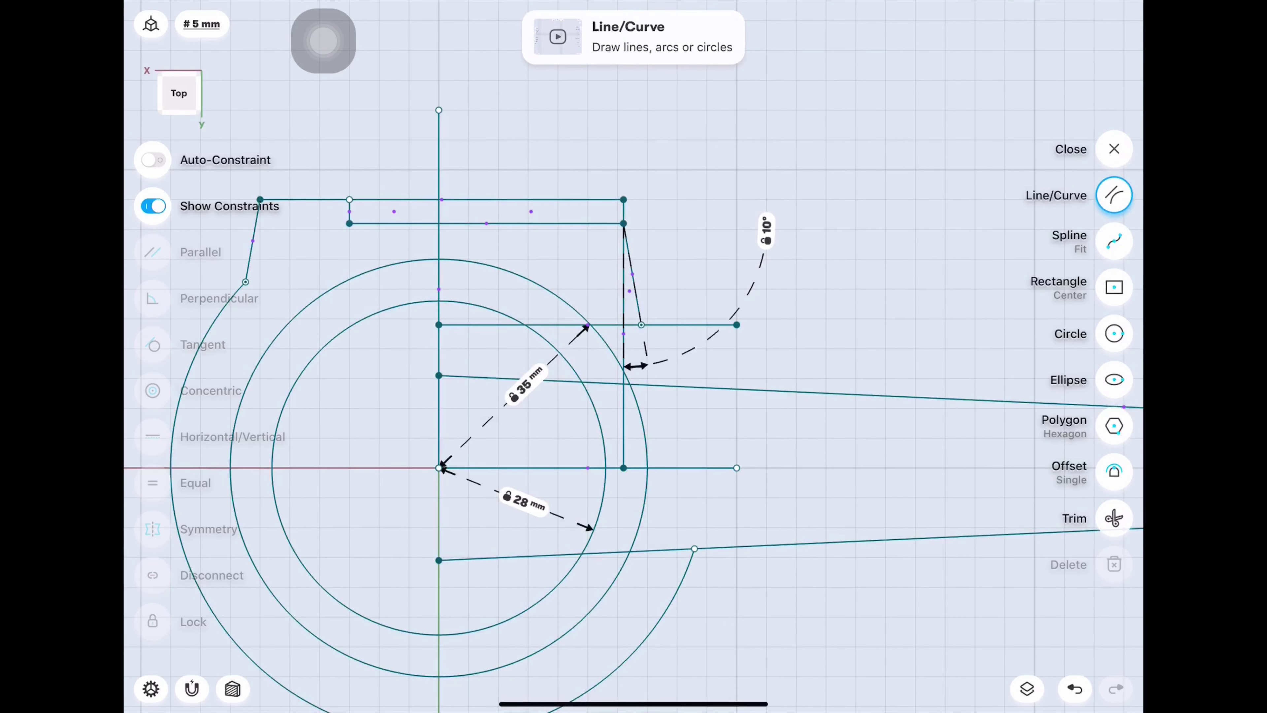
{"action": "left_click", "coordinate": [1114, 149]}
Delete the 50 mm horizontal helper line and move the 10° dimension label aside.
{"action": "left_click_drag", "start_coordinate": [598, 349], "coordinate": [441, 349]}
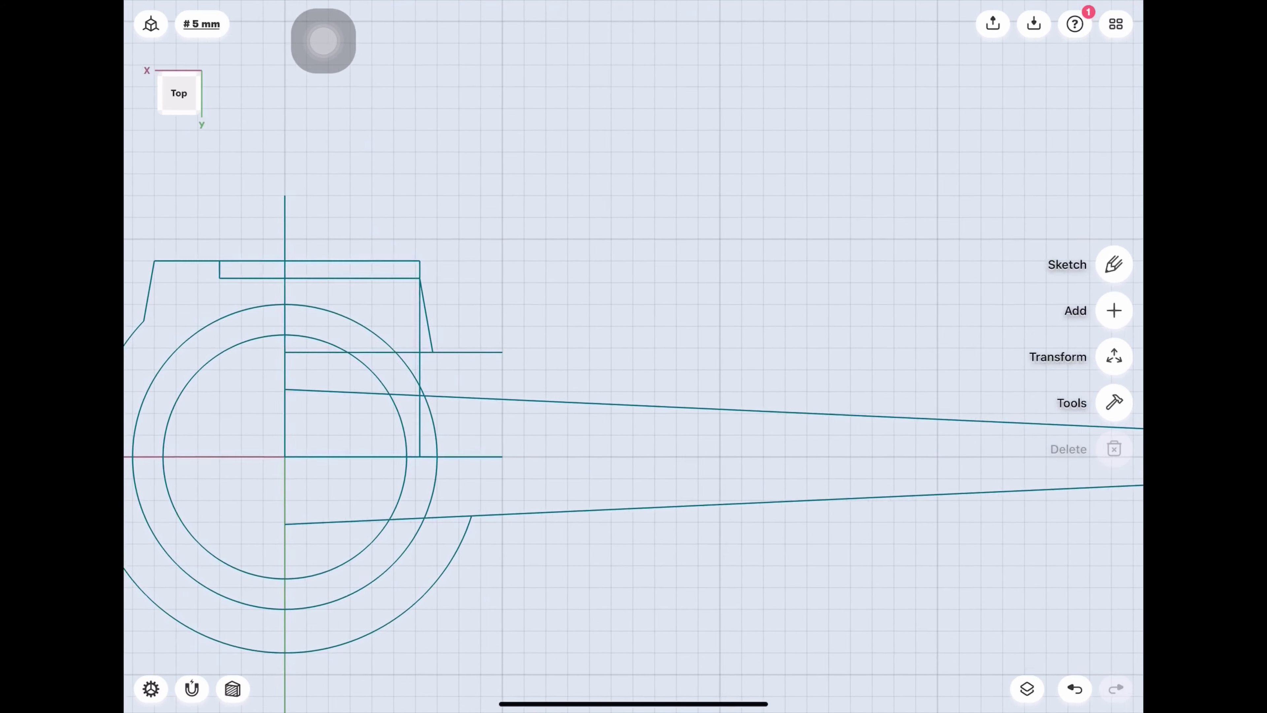
{"action": "double_click", "coordinate": [450, 351]}
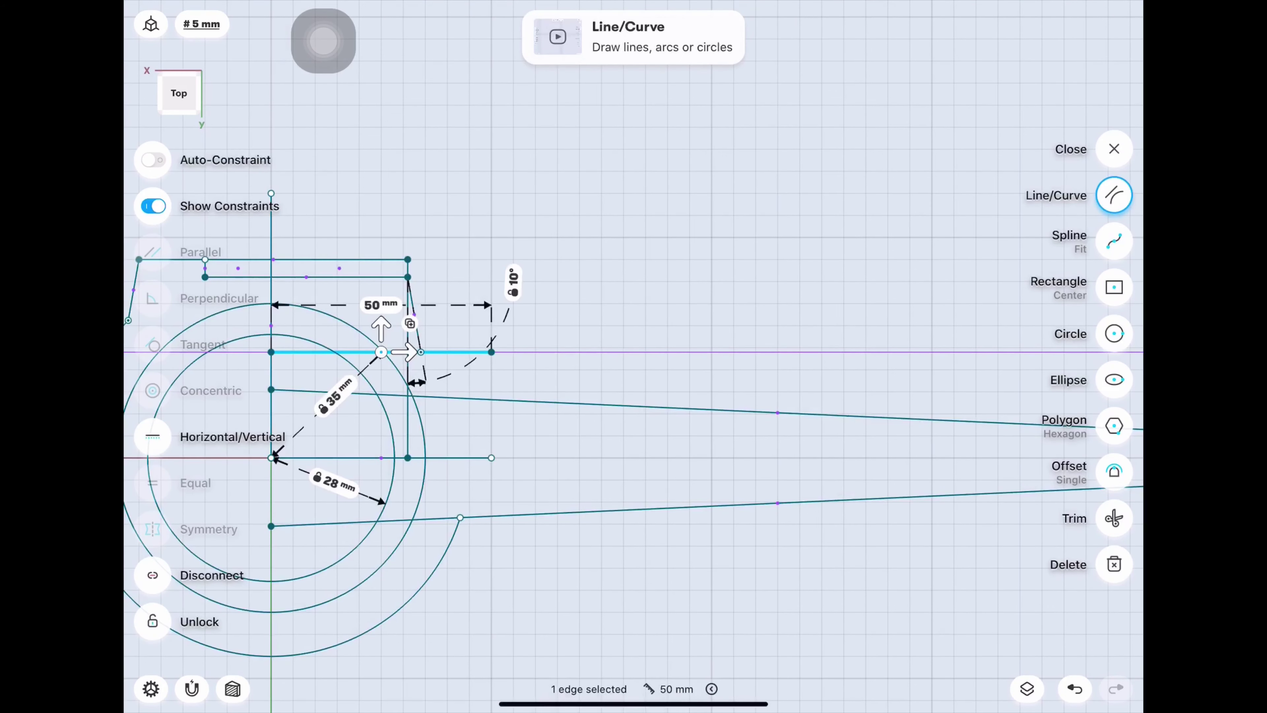
{"action": "left_click", "coordinate": [1115, 564]}
{"action": "left_click_drag", "start_coordinate": [499, 399], "coordinate": [596, 402]}
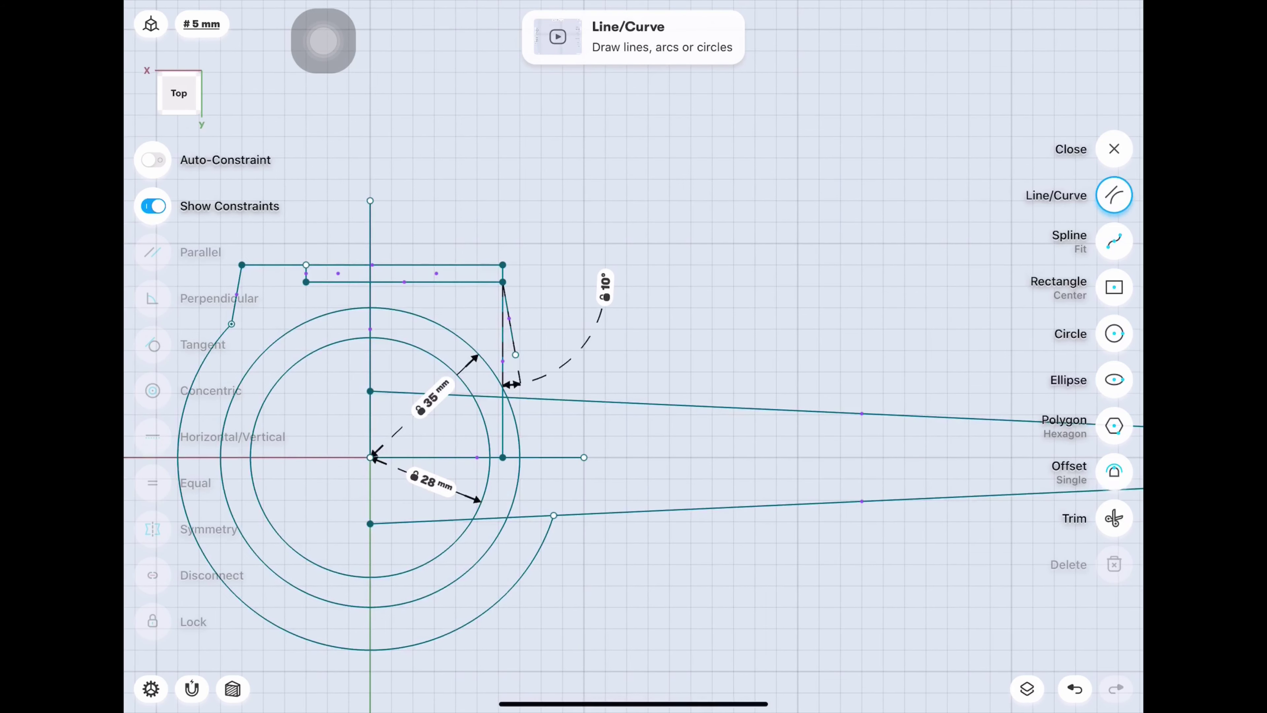
{"action": "left_click", "coordinate": [548, 457]}
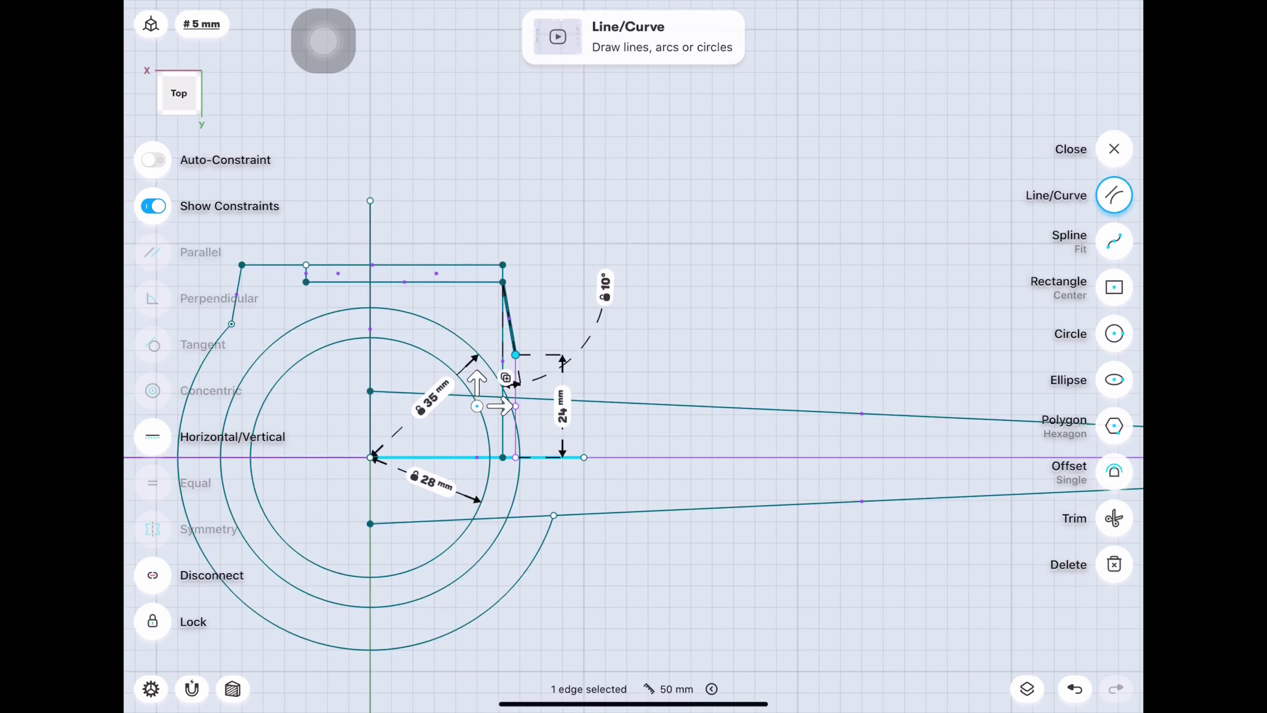
{"action": "left_click", "coordinate": [749, 599]}
{"action": "left_click_drag", "start_coordinate": [605, 285], "coordinate": [474, 305]}
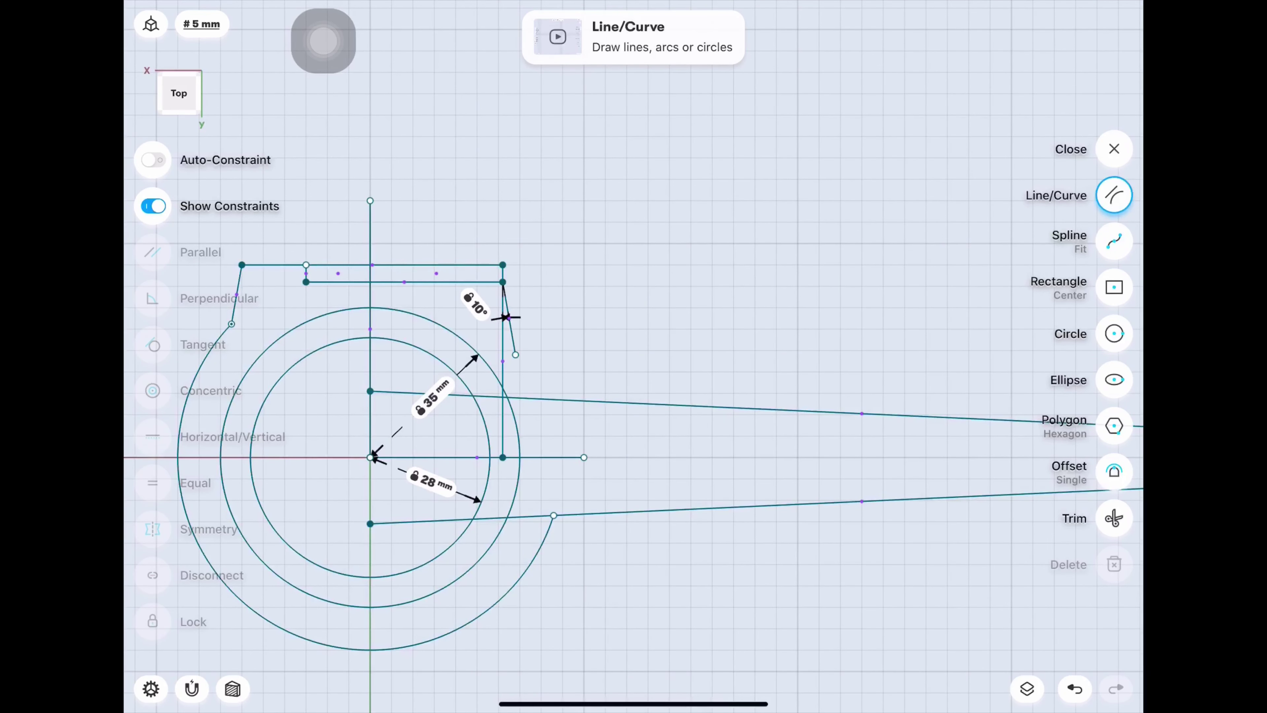
{"action": "left_click_drag", "start_coordinate": [648, 399], "coordinate": [489, 370]}
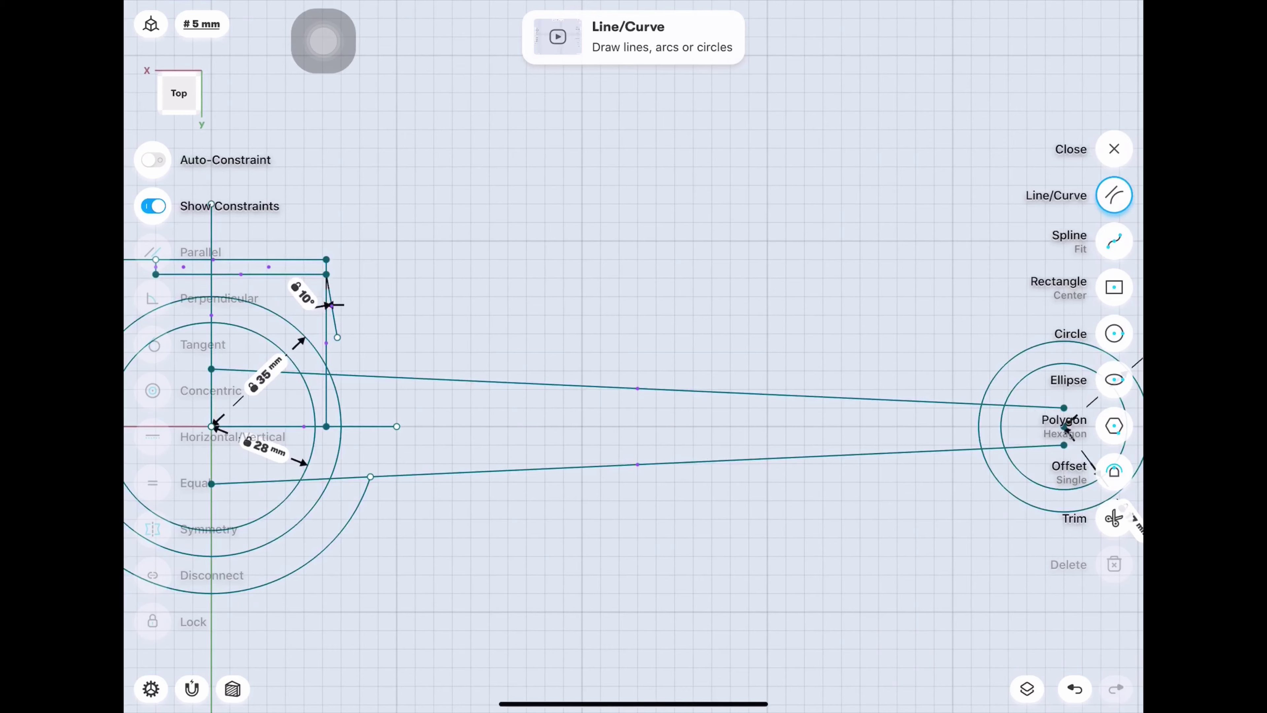
{"action": "left_click", "coordinate": [1114, 149]}
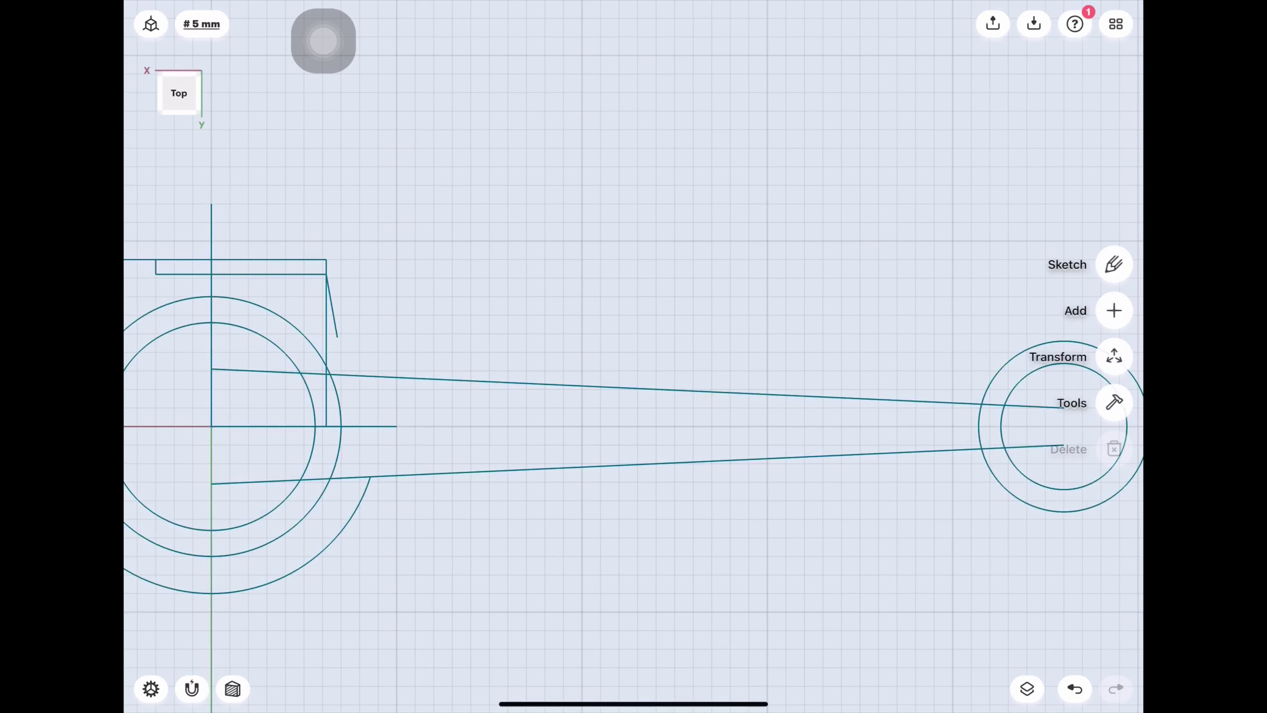
Draw a line from the slanted edge's lower end to the small end's outer circle.
{"action": "mouse_move", "coordinate": [337, 337]}
{"action": "left_mouse_down"}
{"action": "mouse_move", "coordinate": [990, 376]}
{"action": "mouse_move", "coordinate": [1008, 390]}
{"action": "mouse_move", "coordinate": [995, 375]}
{"action": "left_mouse_up"}
{"action": "left_click", "coordinate": [1114, 264]}
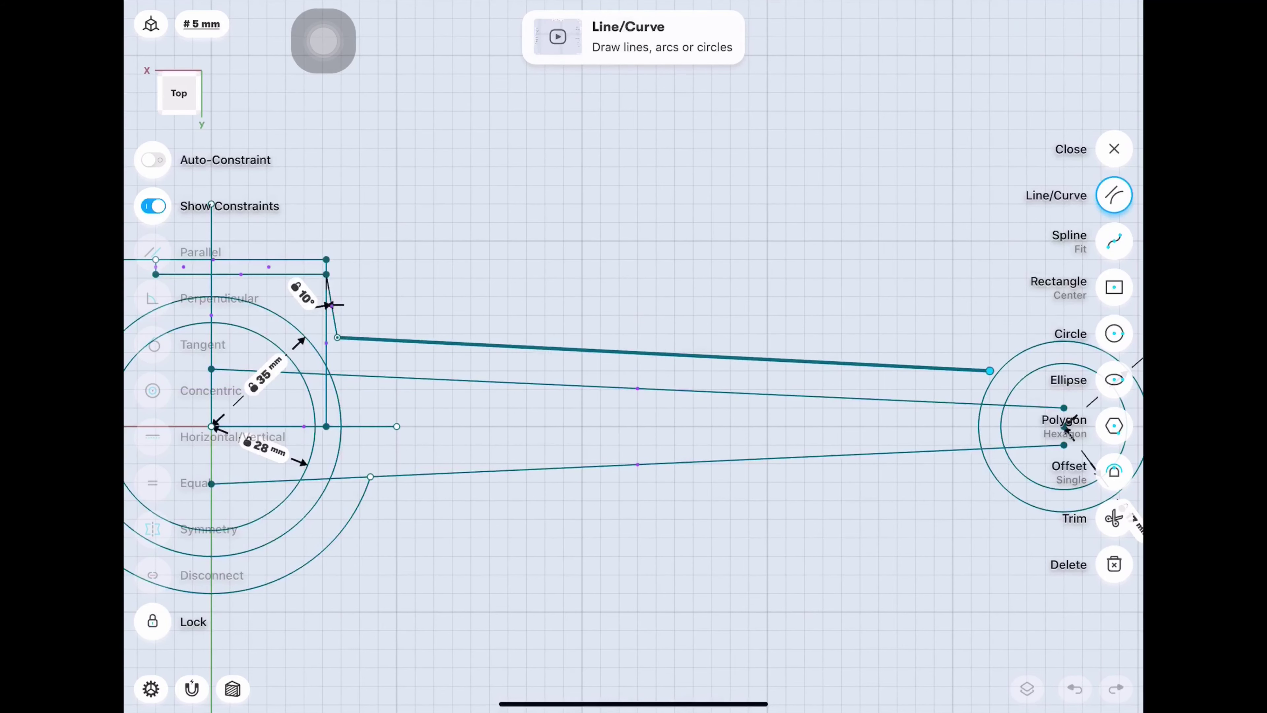
{"action": "key", "text": "Escape"}
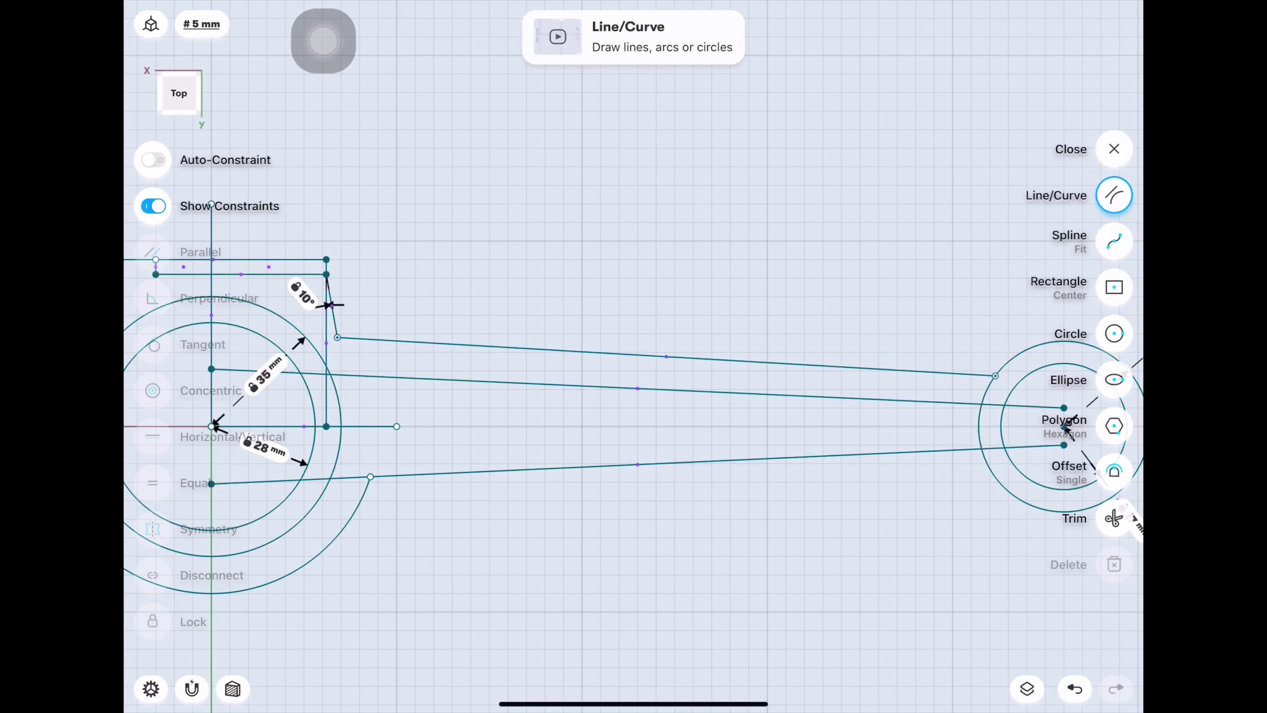
{"action": "scroll", "coordinate": [634, 380], "scroll_direction": "left", "scroll_amount": 6}
{"action": "scroll", "coordinate": [634, 379], "scroll_direction": "left", "scroll_amount": 3}
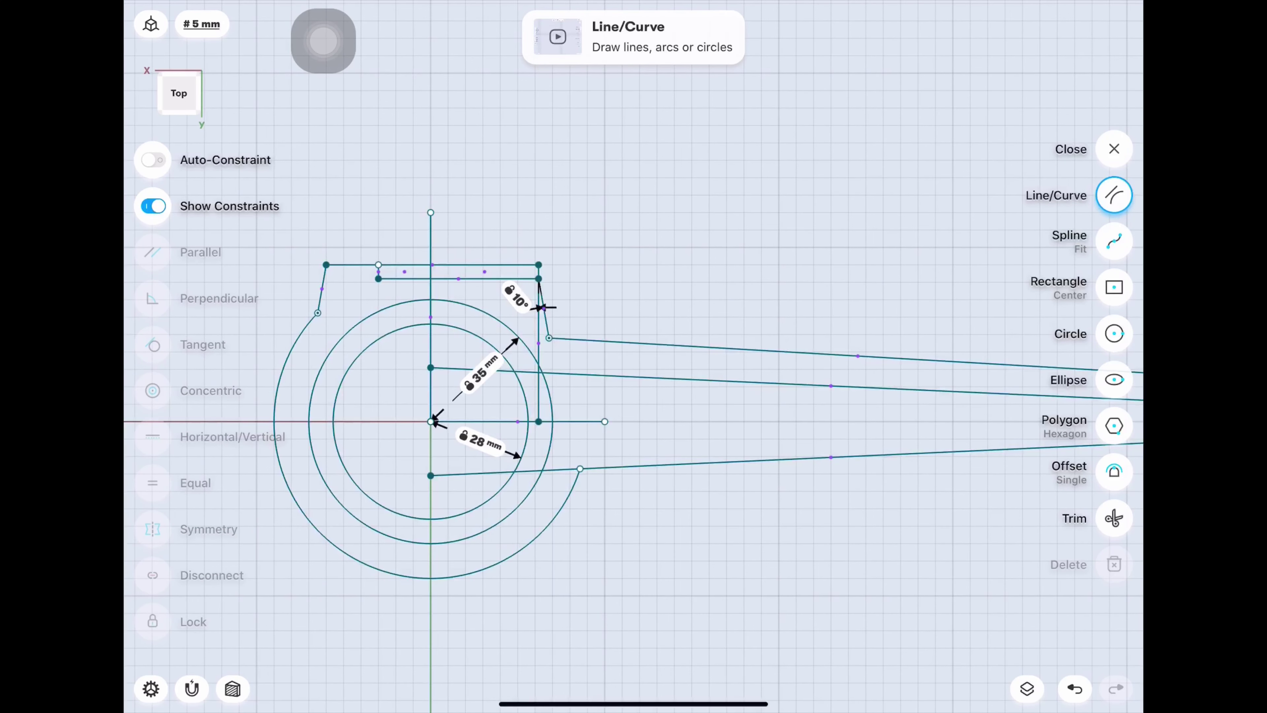
{"action": "left_click_drag", "start_coordinate": [549, 338], "coordinate": [549, 338]}
Change the 3.339° angle between the centre line and upper arm edge to 4°.
{"action": "left_click", "coordinate": [574, 422]}
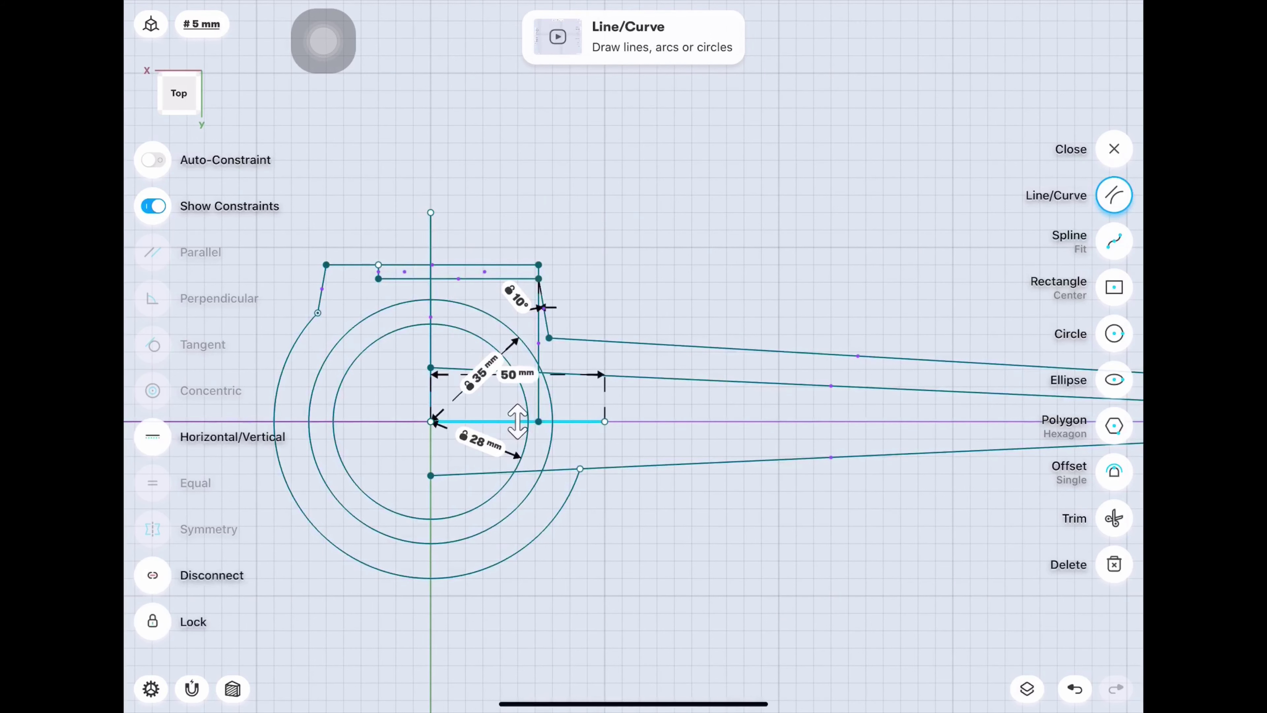
{"action": "left_click", "coordinate": [809, 353]}
{"action": "scroll", "coordinate": [633, 379], "scroll_direction": "down", "scroll_amount": 3}
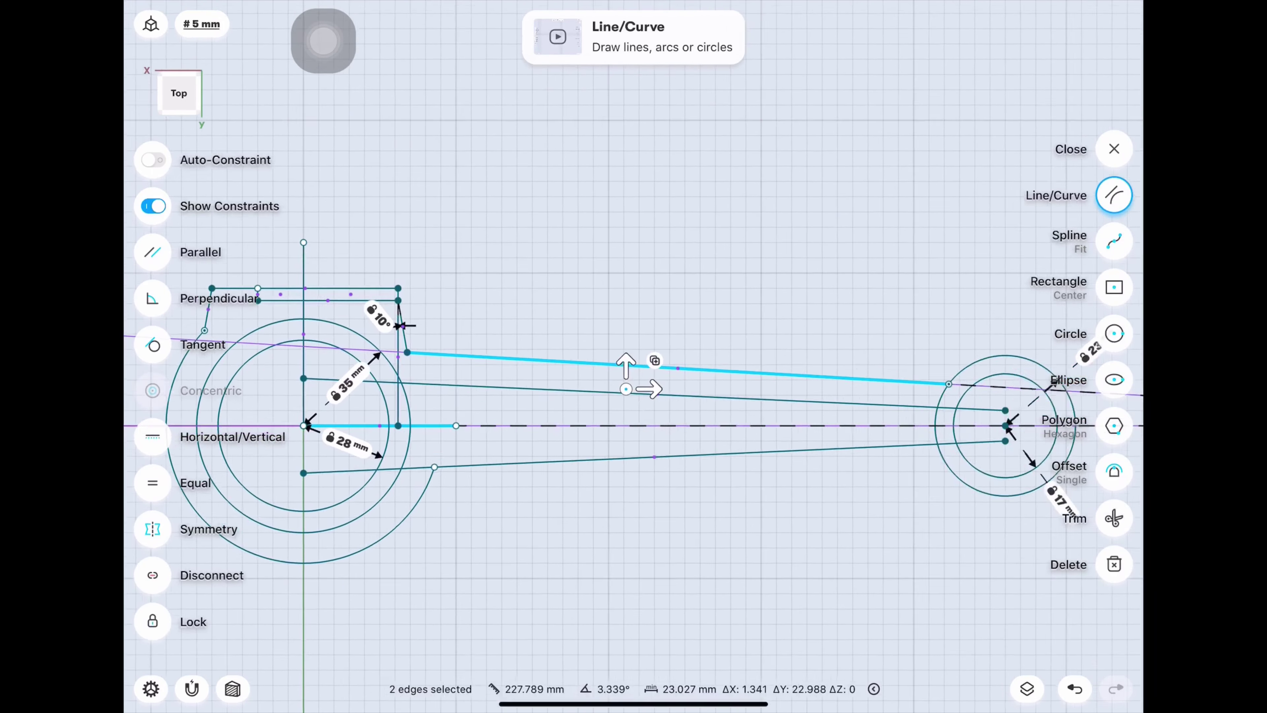
{"action": "scroll", "coordinate": [634, 380], "scroll_direction": "down", "scroll_amount": 2}
{"action": "scroll", "coordinate": [634, 380], "scroll_direction": "down", "scroll_amount": 3}
{"action": "scroll", "coordinate": [634, 380], "scroll_direction": "down", "scroll_amount": 2}
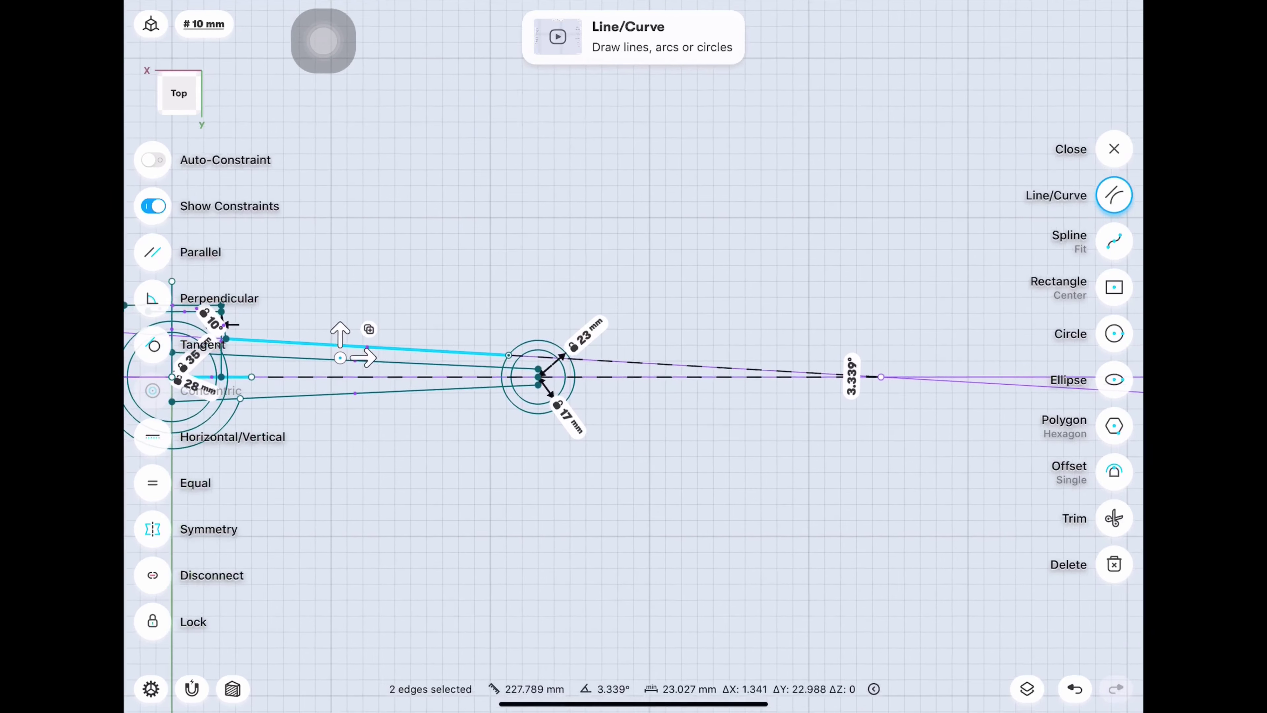
{"action": "left_click_drag", "start_coordinate": [669, 365], "coordinate": [432, 295]}
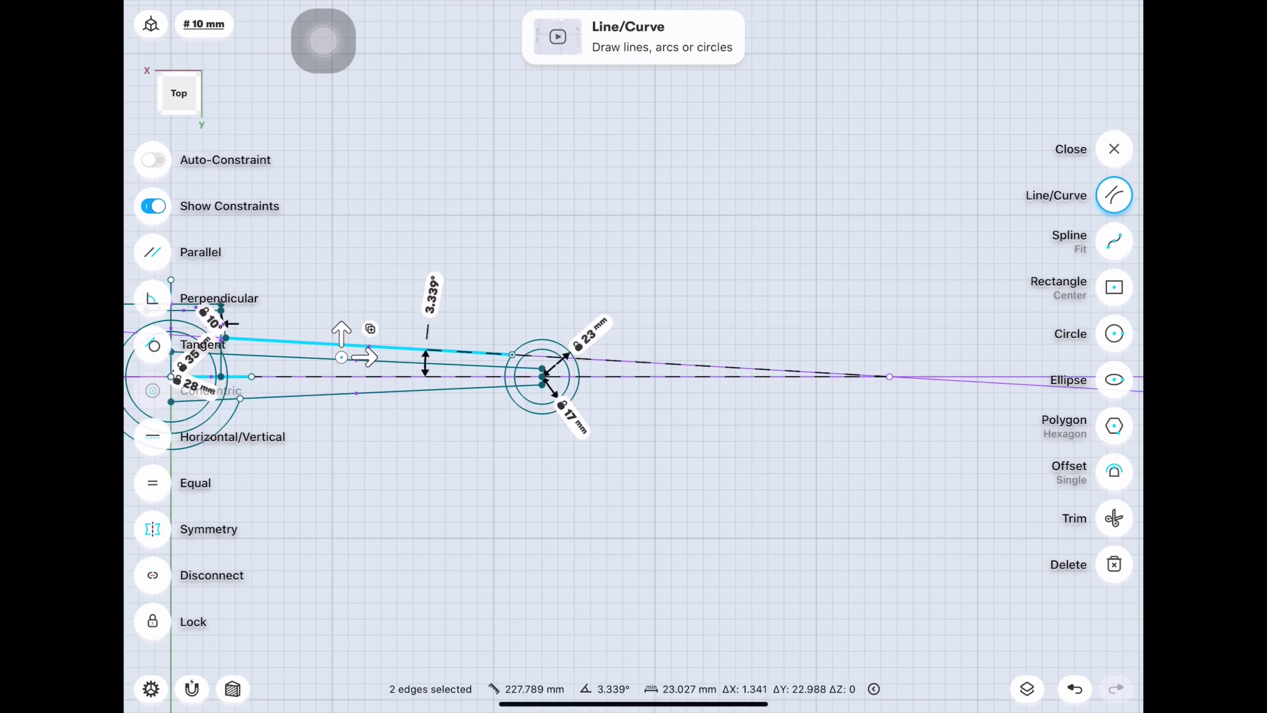
{"action": "scroll", "coordinate": [634, 379], "scroll_direction": "up", "scroll_amount": 2}
{"action": "scroll", "coordinate": [633, 379], "scroll_direction": "up", "scroll_amount": 1}
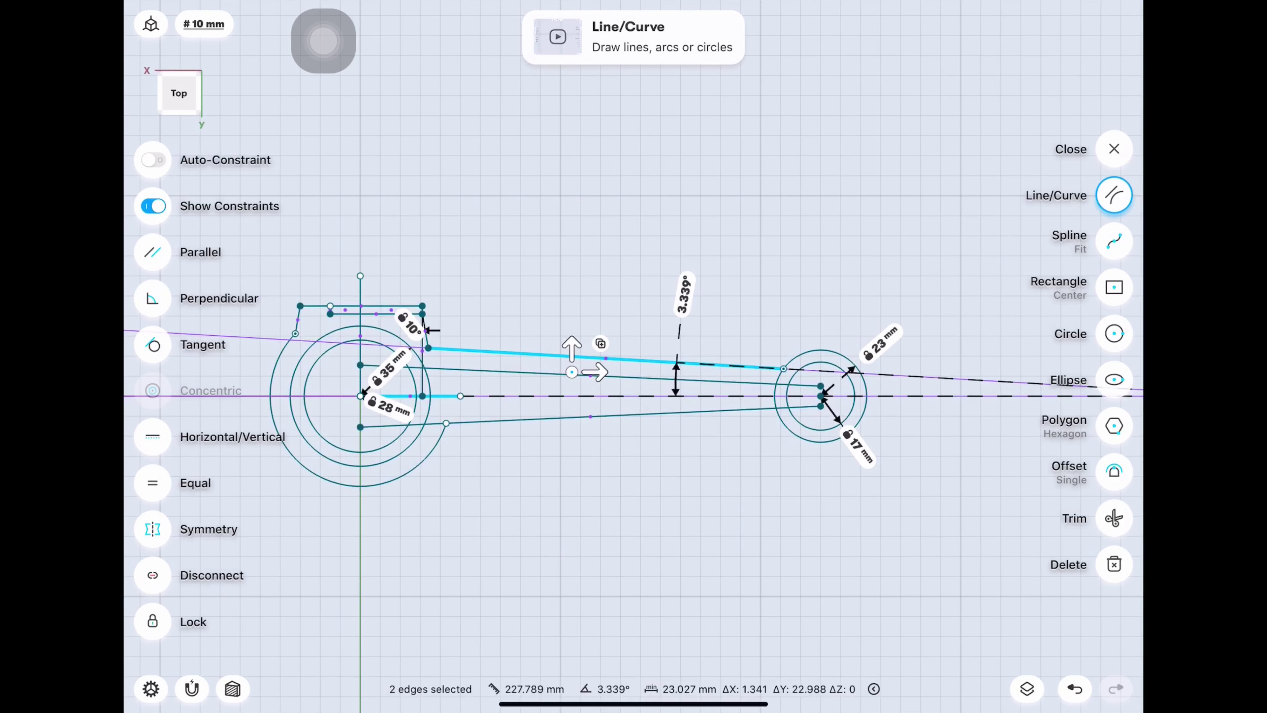
{"action": "left_click", "coordinate": [684, 294]}
{"action": "key", "text": "BackSpace"}
{"action": "type", "text": "4"}
{"action": "key", "text": "Return"}
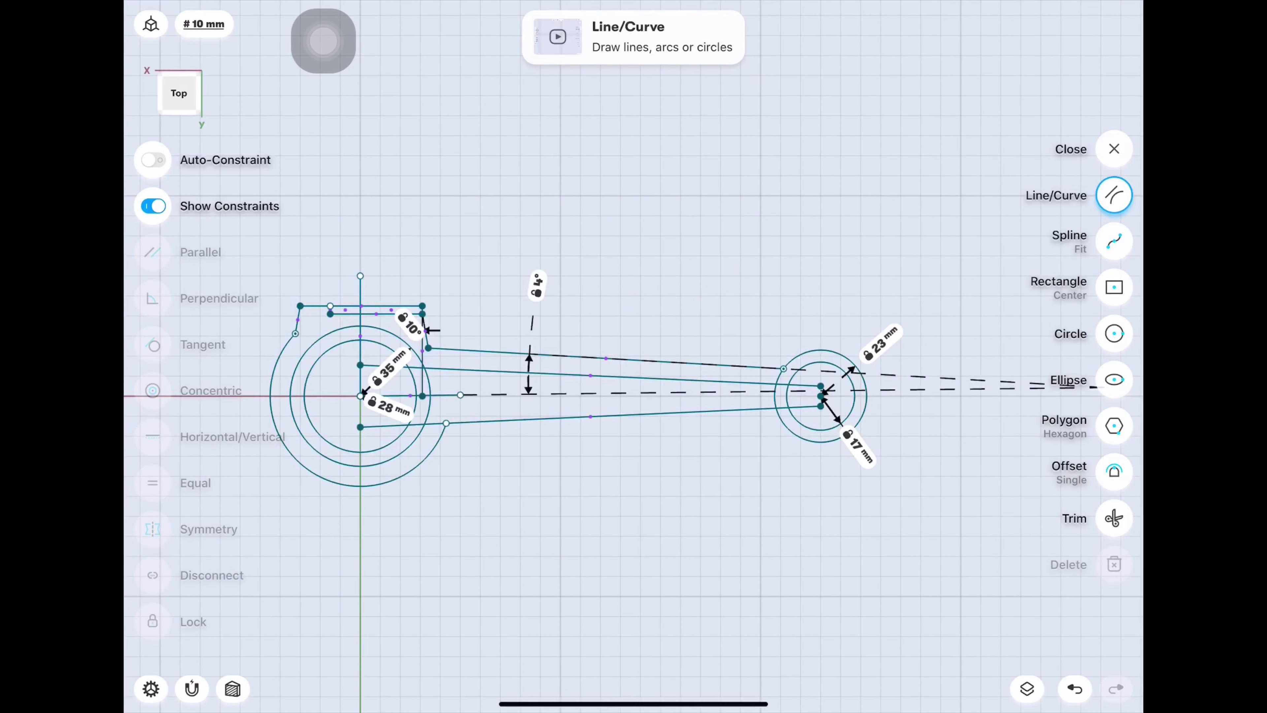
Undo and redo the 4° angle, finally removing it, and clear the centre edge selection.
{"action": "key", "text": "ctrl+z"}
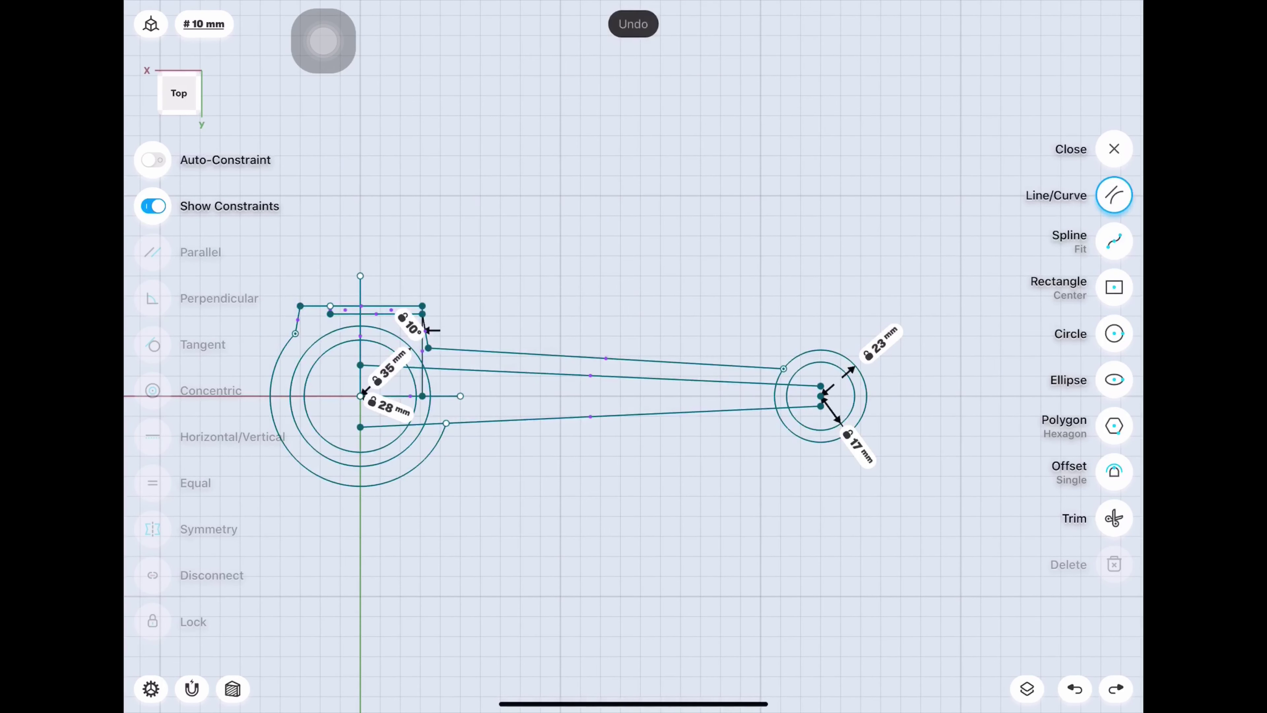
{"action": "key", "text": "ctrl+shift+z"}
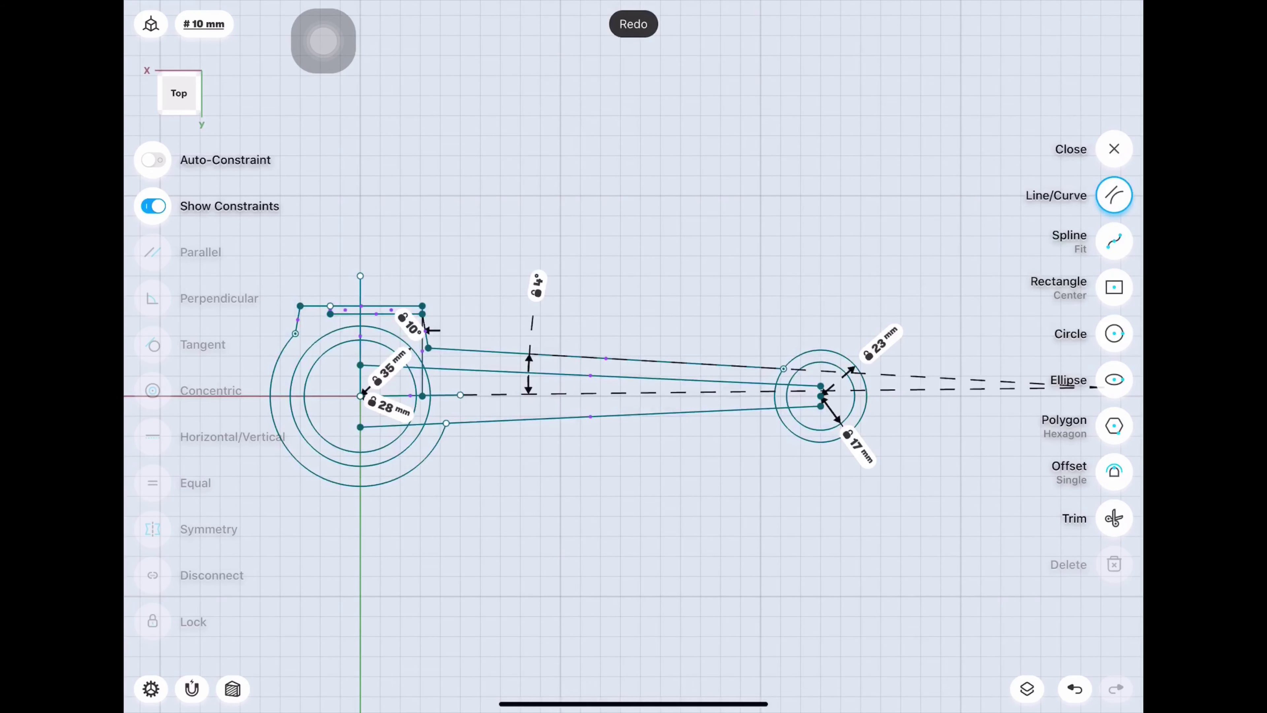
{"action": "key", "text": "ctrl+z"}
{"action": "key", "text": "ctrl+shift+z"}
{"action": "key", "text": "ctrl+z"}
{"action": "left_click", "coordinate": [410, 396]}
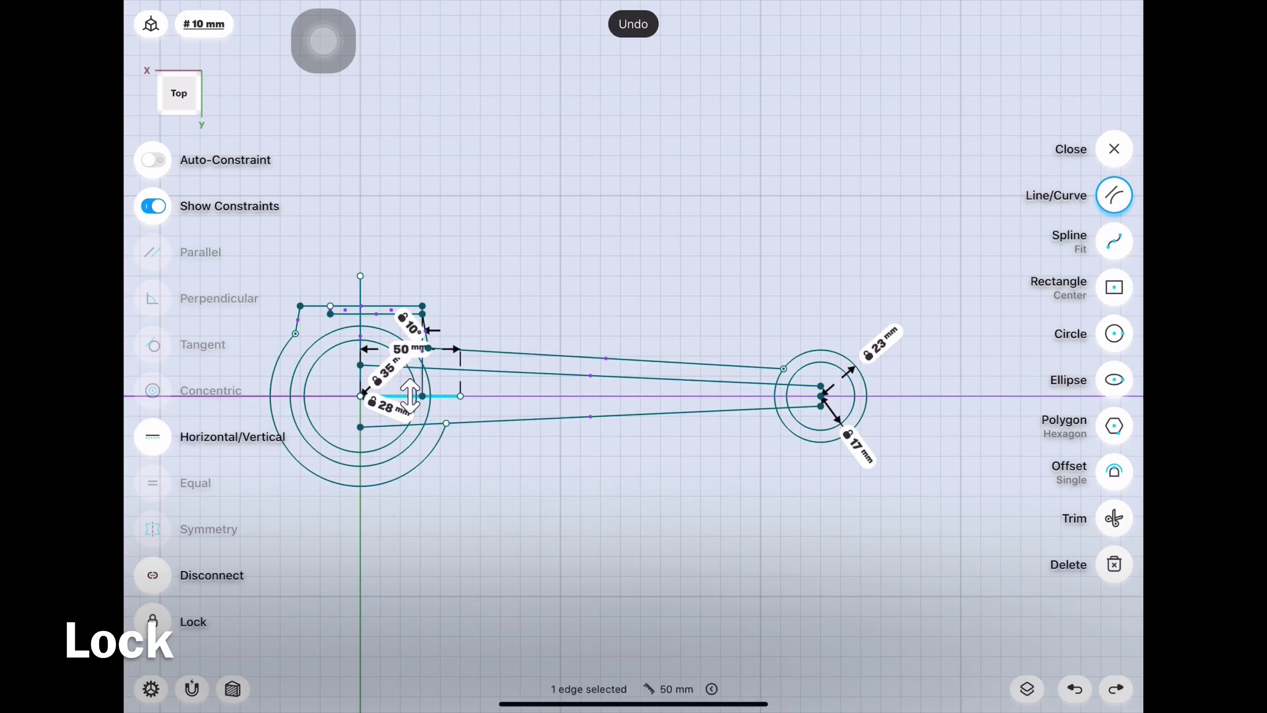
{"action": "left_click", "coordinate": [410, 396]}
Lock the angle between the long upper arm edge and short centre edge at 4°.
{"action": "left_click", "coordinate": [606, 357]}
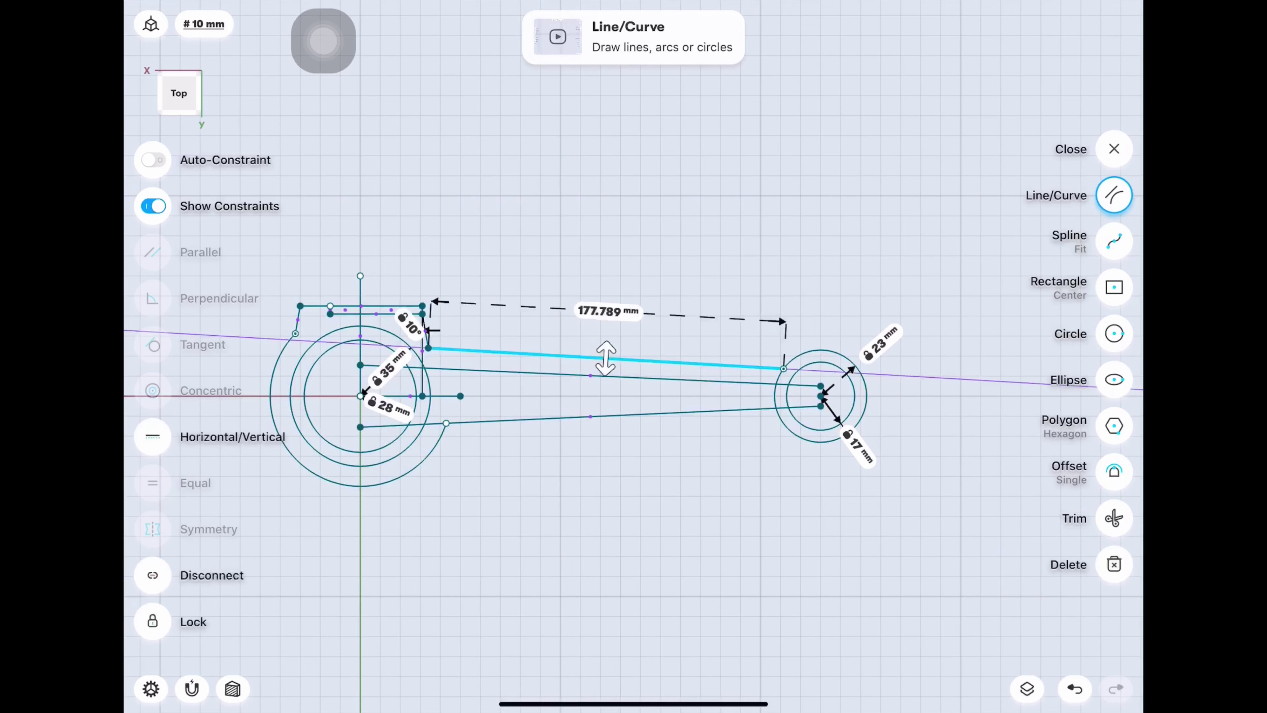
{"action": "left_click", "coordinate": [441, 395]}
{"action": "scroll", "coordinate": [589, 389], "scroll_direction": "down", "scroll_amount": 3}
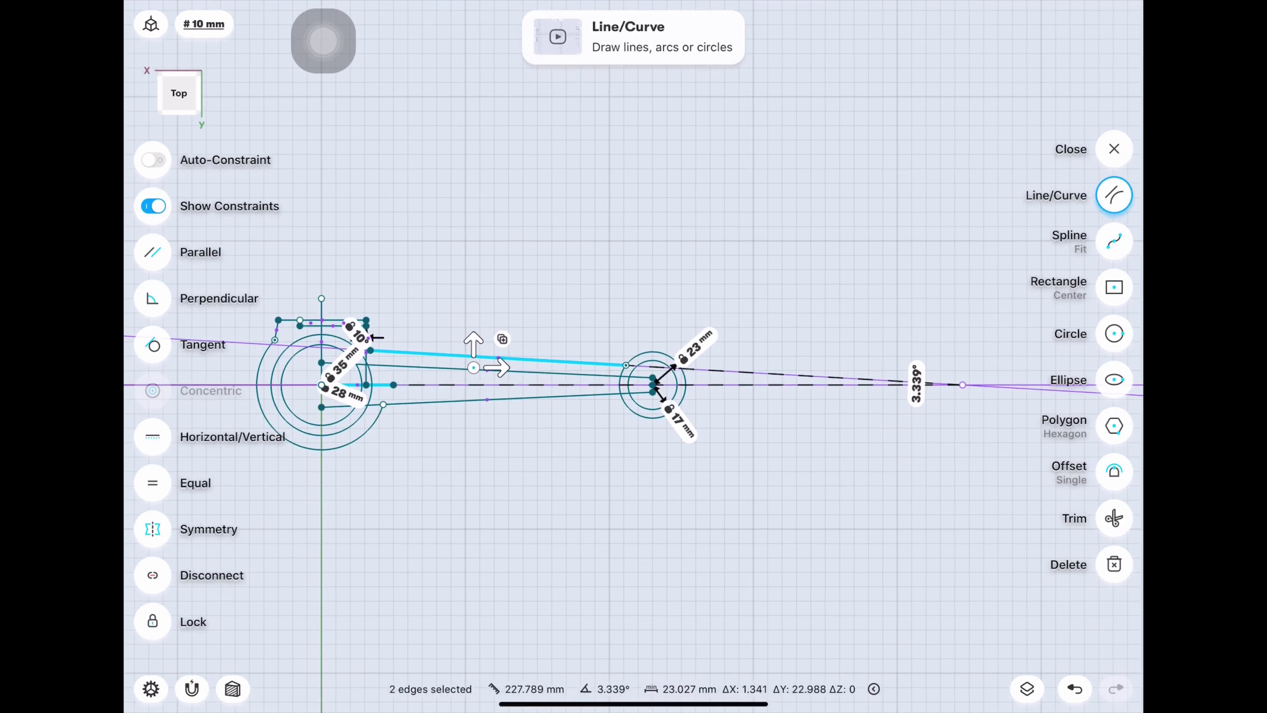
{"action": "scroll", "coordinate": [589, 389], "scroll_direction": "down", "scroll_amount": 2}
{"action": "left_click", "coordinate": [543, 509]}
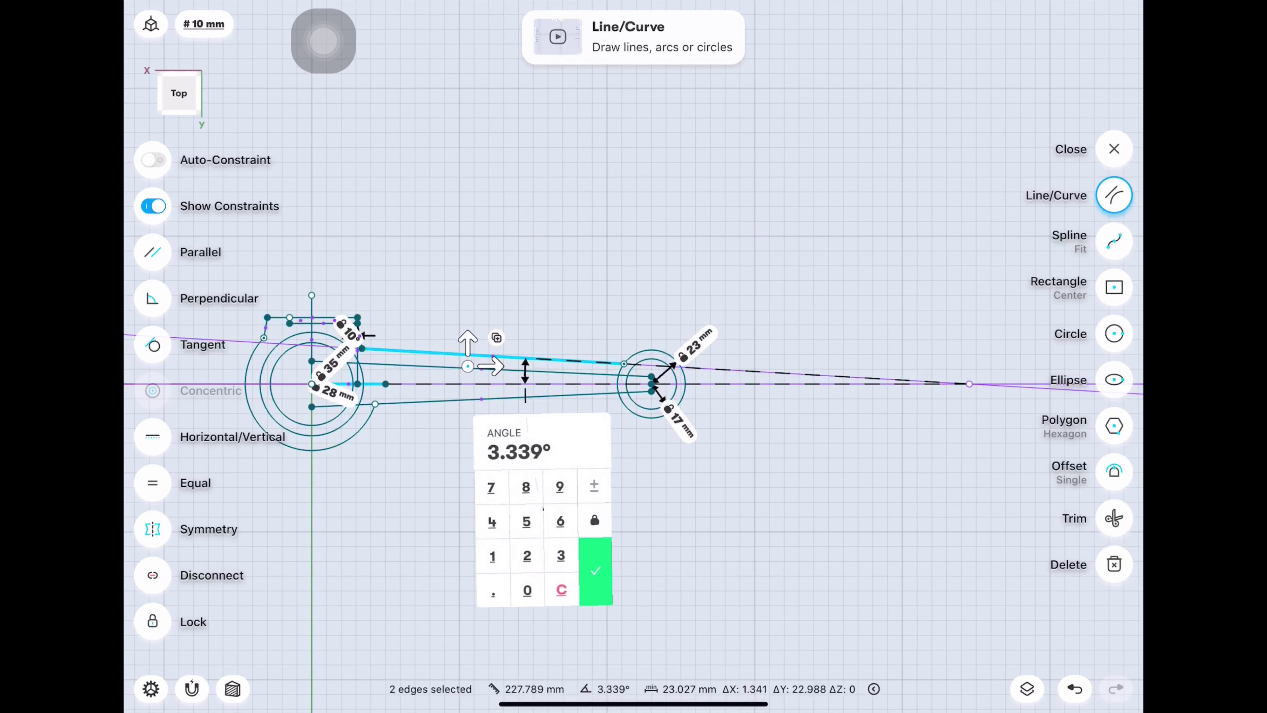
{"action": "type", "text": "4"}
{"action": "key", "text": "Return"}
{"action": "scroll", "coordinate": [499, 379], "scroll_direction": "up", "scroll_amount": 1}
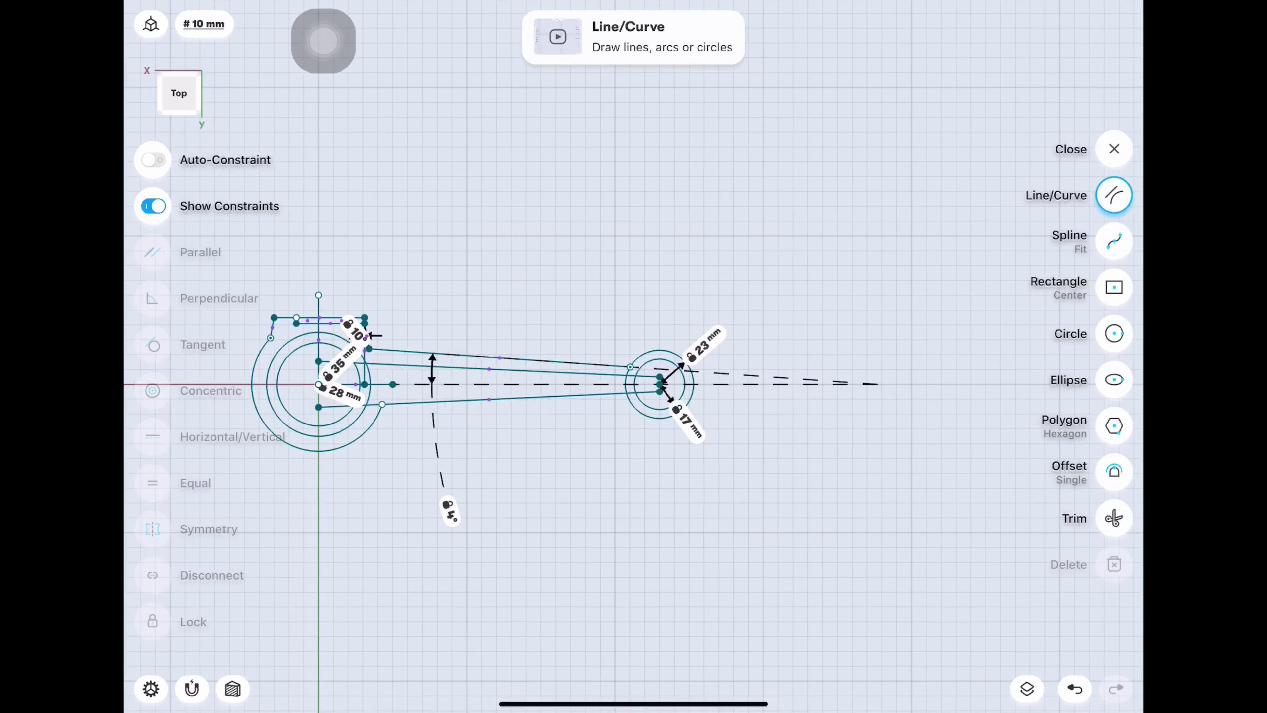
{"action": "scroll", "coordinate": [499, 380], "scroll_direction": "up", "scroll_amount": 2}
{"action": "scroll", "coordinate": [499, 380], "scroll_direction": "up", "scroll_amount": 1}
{"action": "scroll", "coordinate": [499, 380], "scroll_direction": "up", "scroll_amount": 1}
{"action": "scroll", "coordinate": [633, 350], "scroll_direction": "down", "scroll_amount": 1}
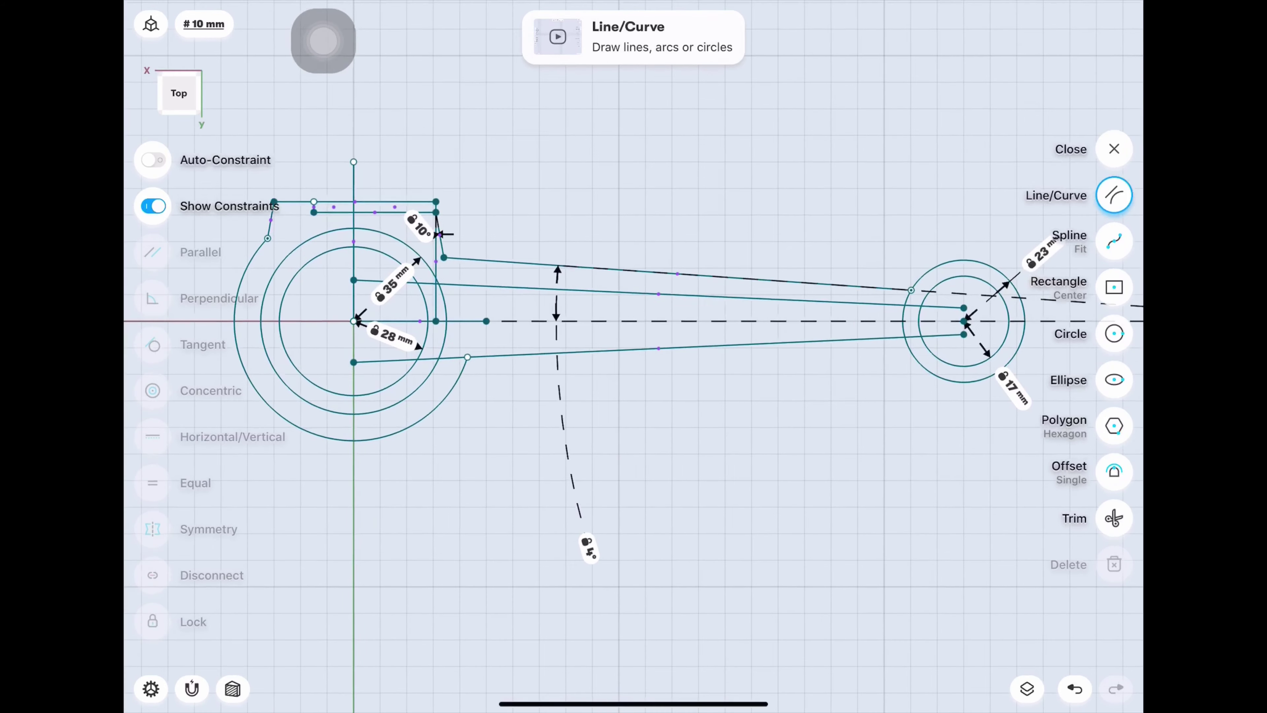
{"action": "scroll", "coordinate": [633, 350], "scroll_direction": "left", "scroll_amount": 2}
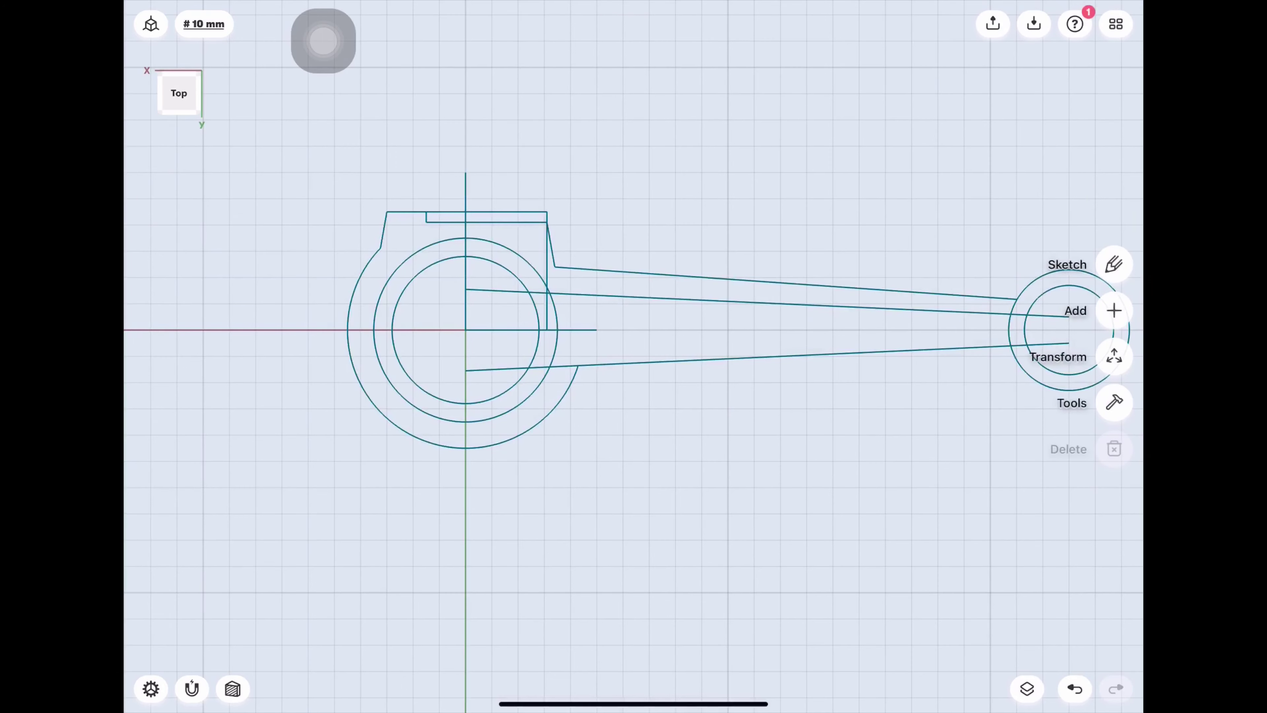
Delete the 45 mm and 60 mm vertical lines.
{"action": "left_click", "coordinate": [547, 271]}
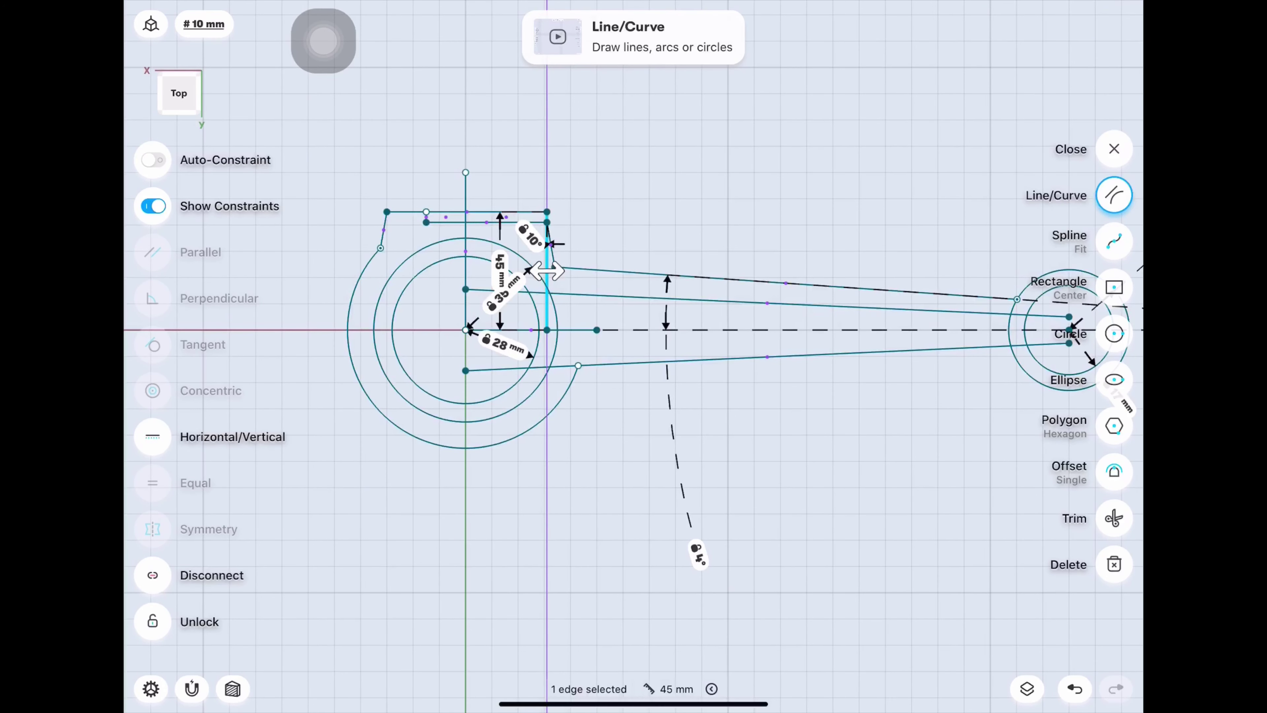
{"action": "left_click", "coordinate": [1114, 564]}
{"action": "scroll", "coordinate": [634, 349], "scroll_direction": "up", "scroll_amount": 3}
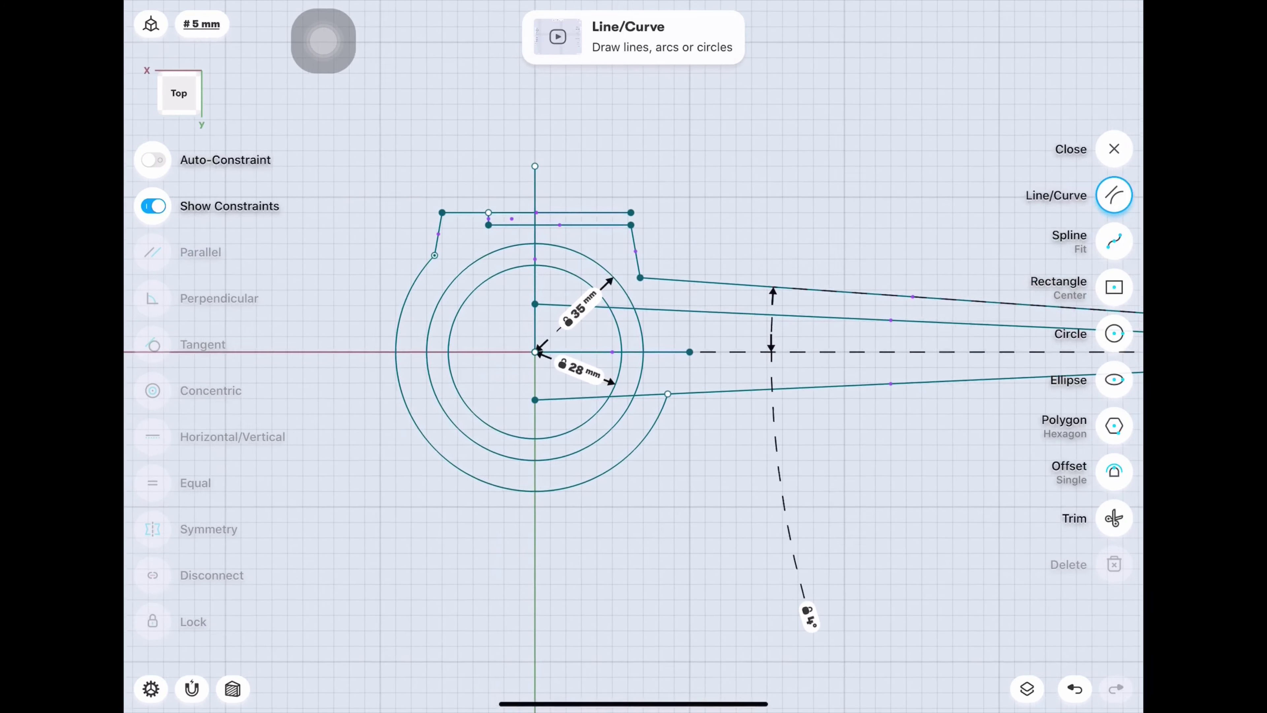
{"action": "left_click", "coordinate": [1074, 689]}
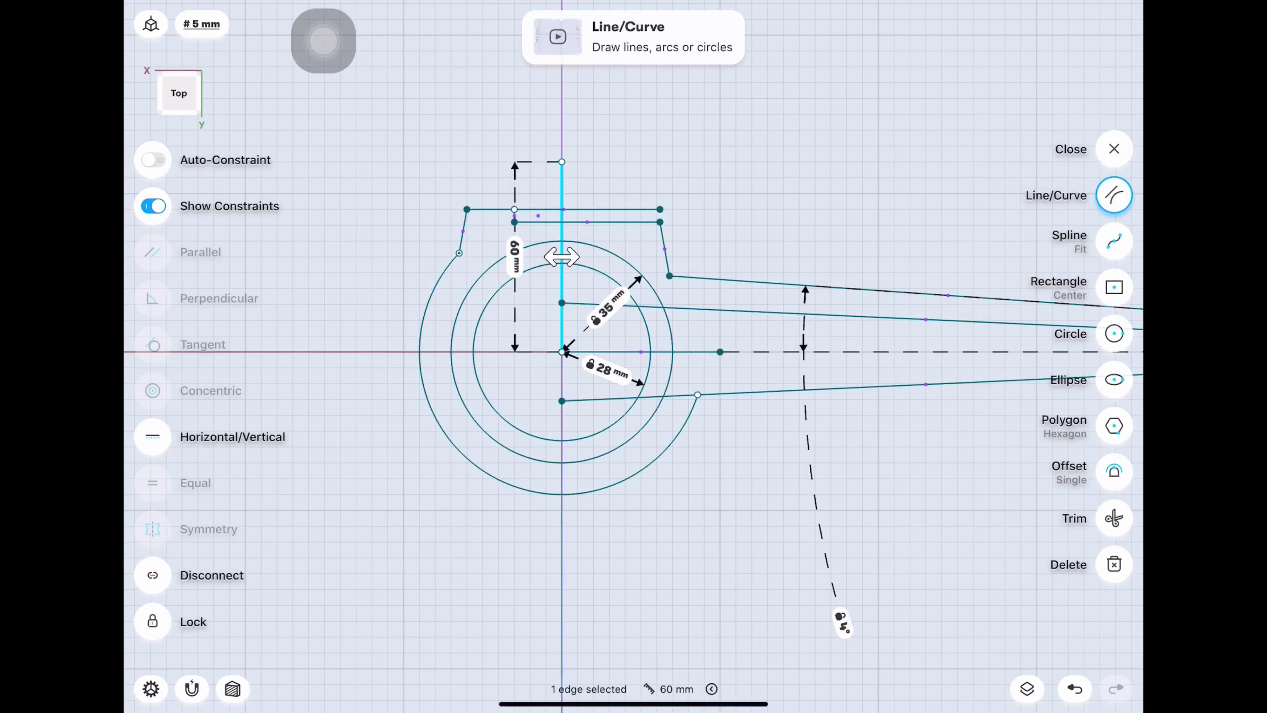
{"action": "left_click", "coordinate": [1114, 564]}
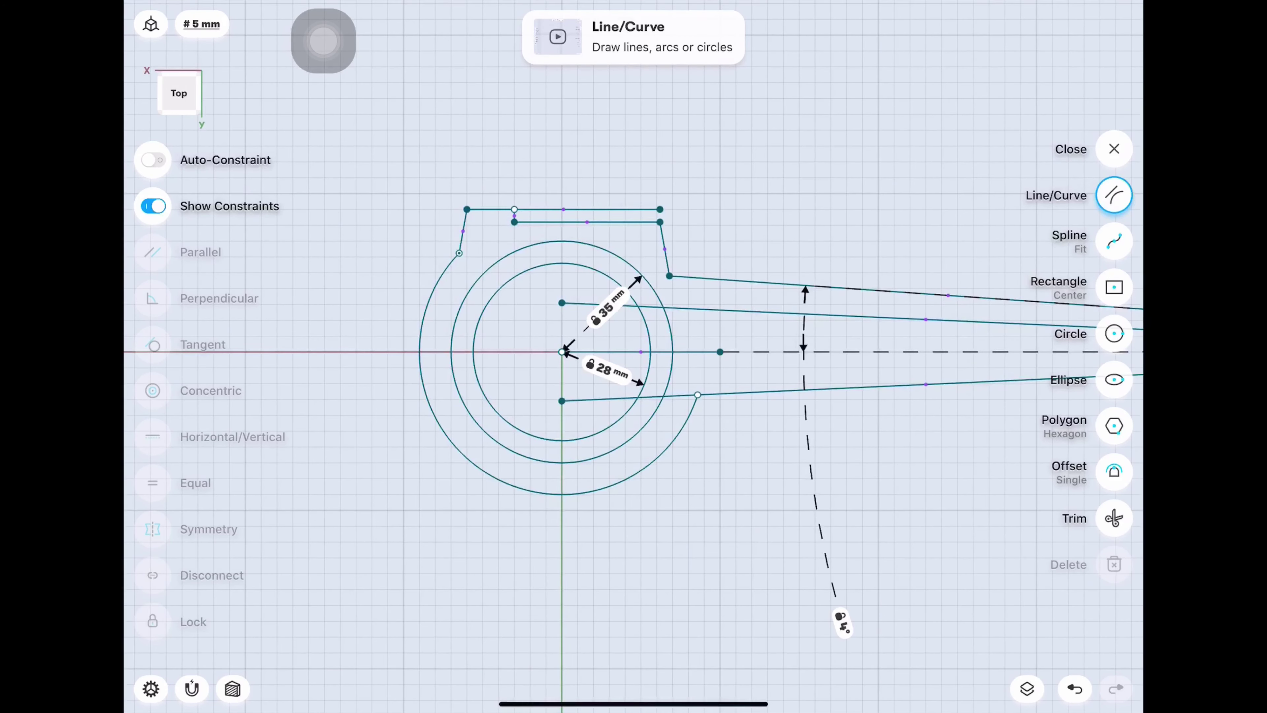
Trim the upper and lower arm lines back where they run inside the circle.
{"action": "left_click", "coordinate": [1115, 518]}
{"action": "left_click", "coordinate": [609, 305]}
{"action": "left_click", "coordinate": [599, 399]}
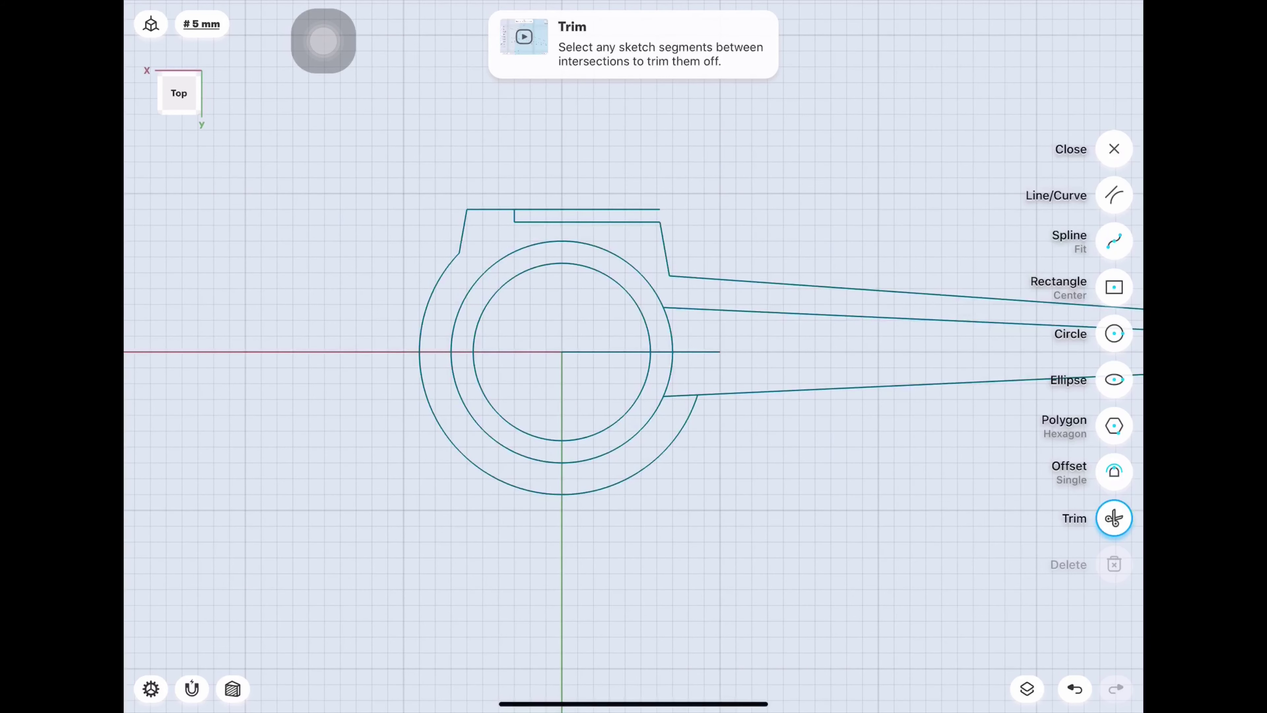
{"action": "left_click", "coordinate": [1114, 195]}
{"action": "scroll", "coordinate": [693, 178], "scroll_direction": "up", "scroll_amount": 3}
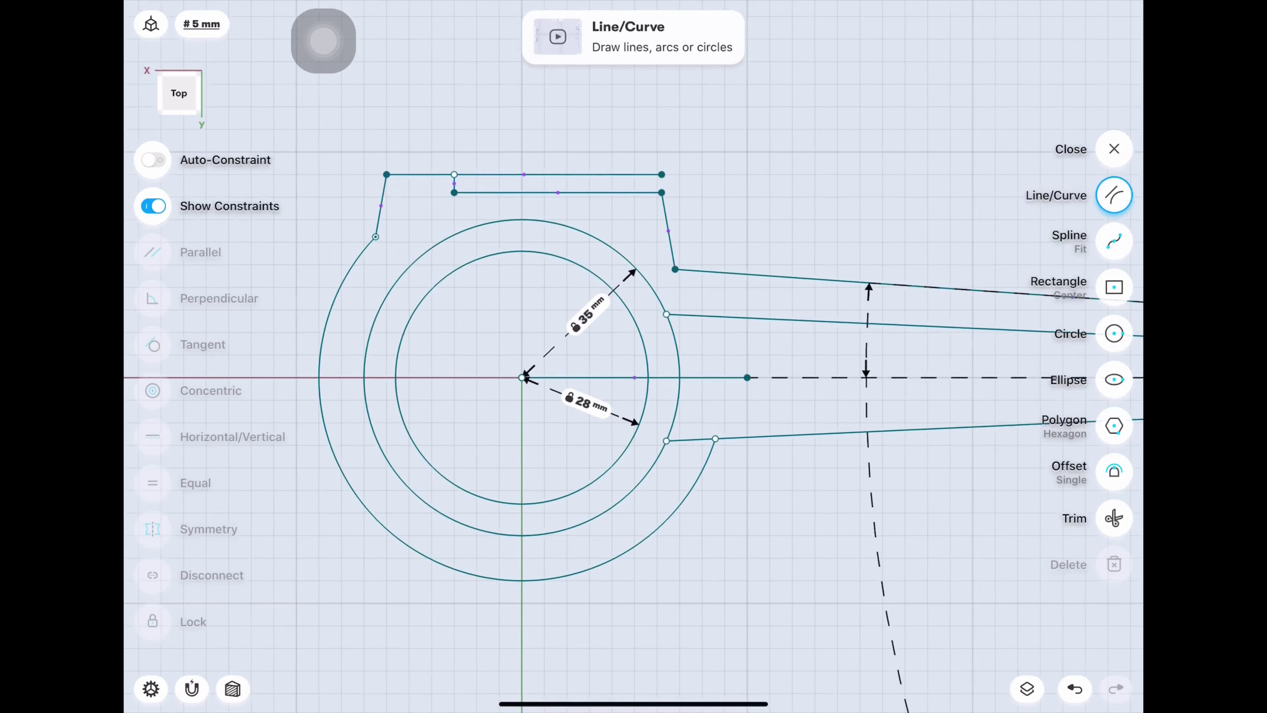
Draw a 17.262 mm line up from the boss corner, trim it away, and exit the sketch tools.
{"action": "left_click_drag", "start_coordinate": [636, 255], "coordinate": [619, 163]}
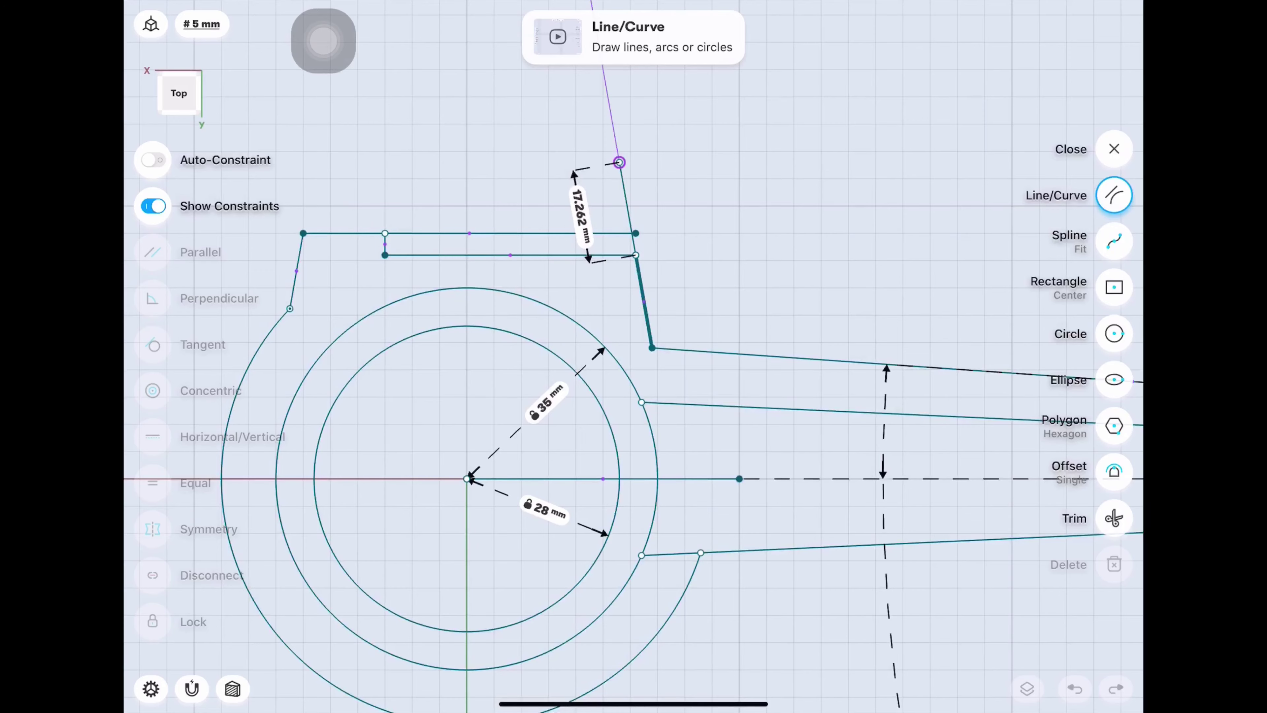
{"action": "left_click", "coordinate": [1114, 518]}
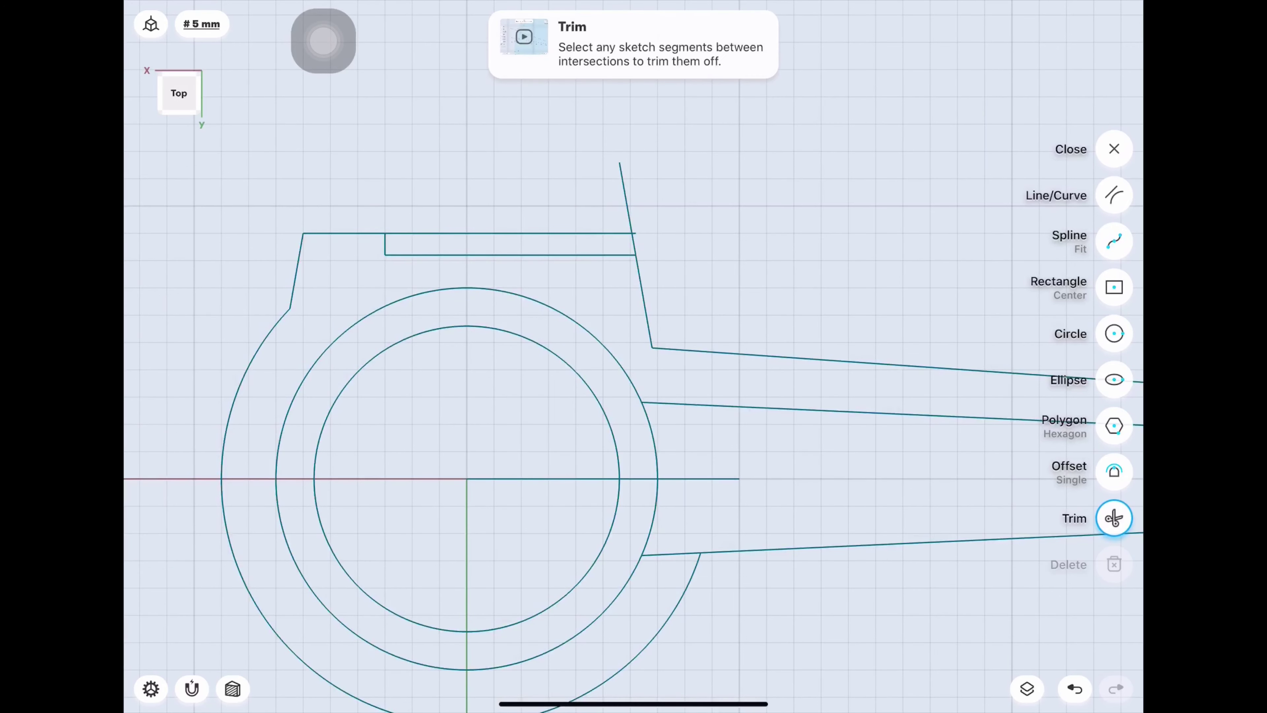
{"action": "left_click", "coordinate": [627, 199]}
{"action": "left_click", "coordinate": [1114, 195]}
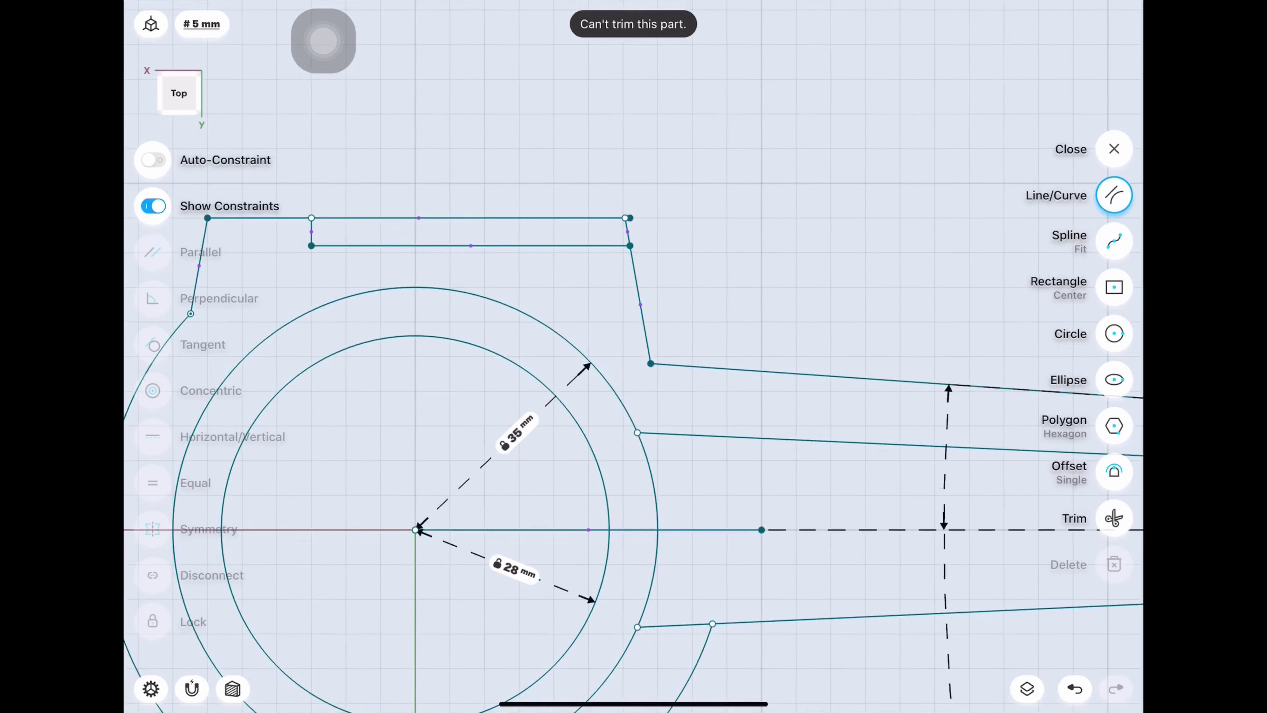
{"action": "scroll", "coordinate": [592, 214], "scroll_direction": "up", "scroll_amount": 5}
{"action": "left_click", "coordinate": [1114, 518]}
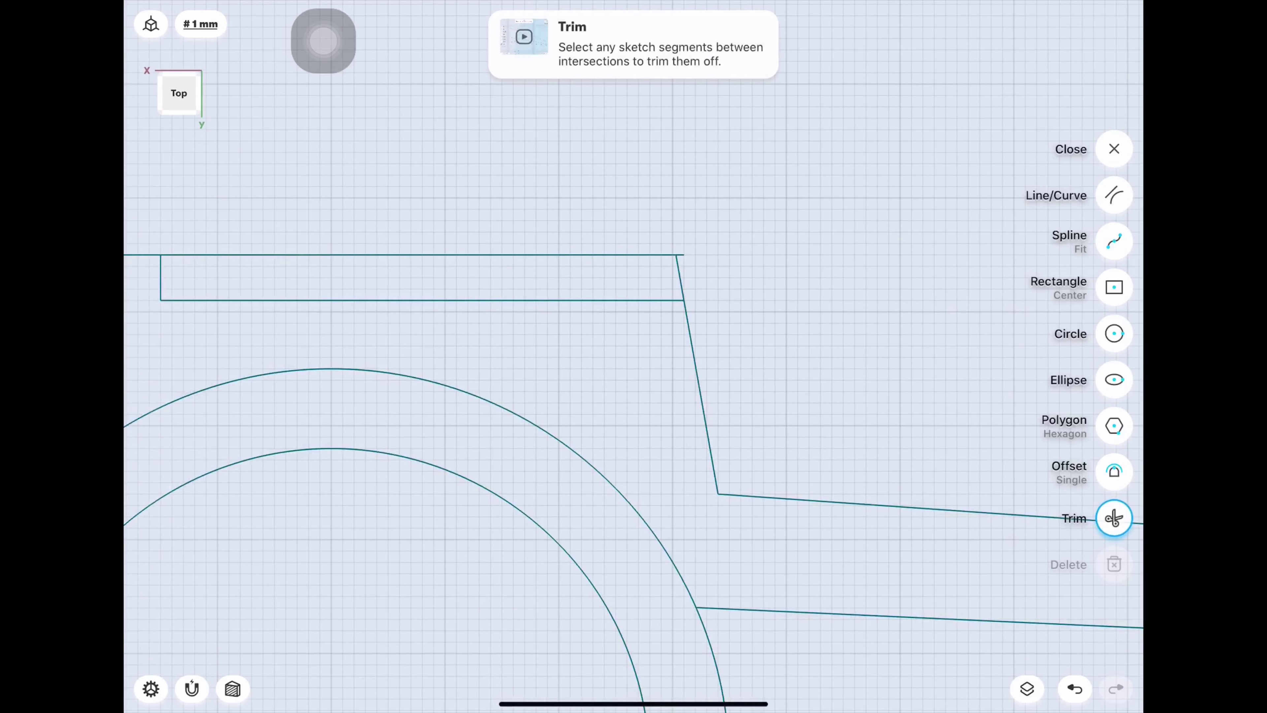
{"action": "scroll", "coordinate": [634, 356], "scroll_direction": "down", "scroll_amount": 5}
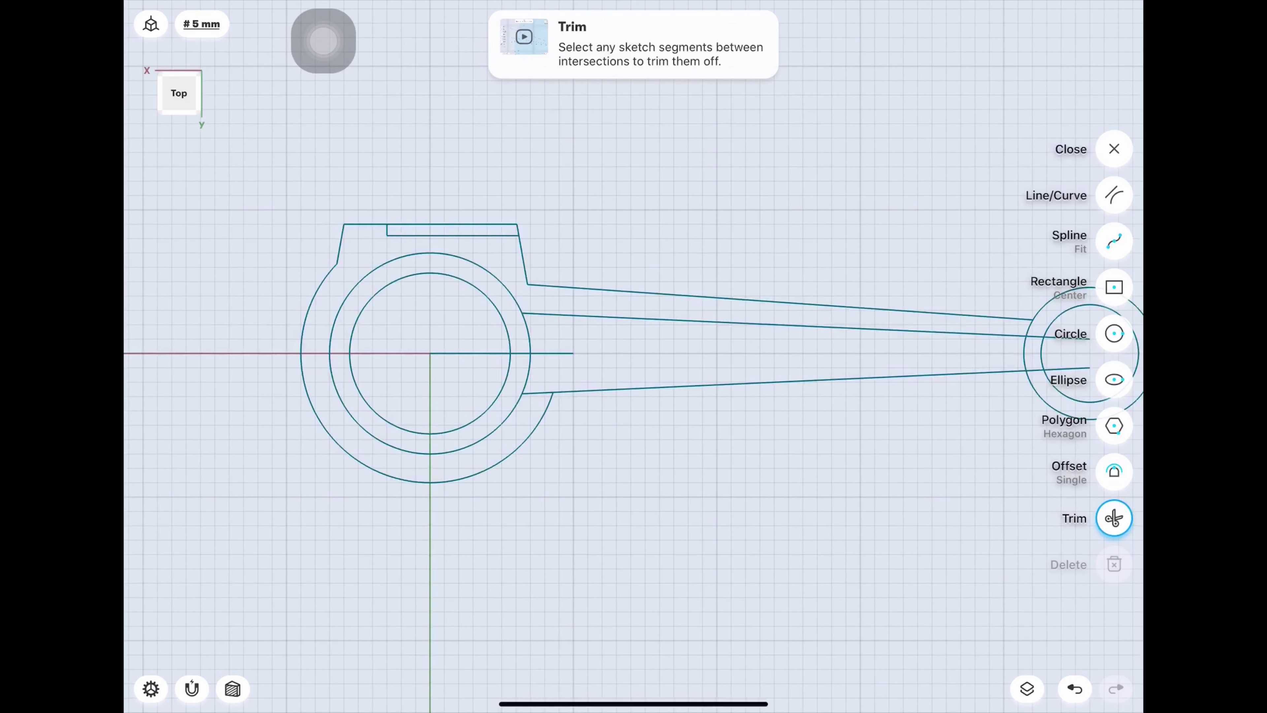
{"action": "left_click", "coordinate": [1114, 195]}
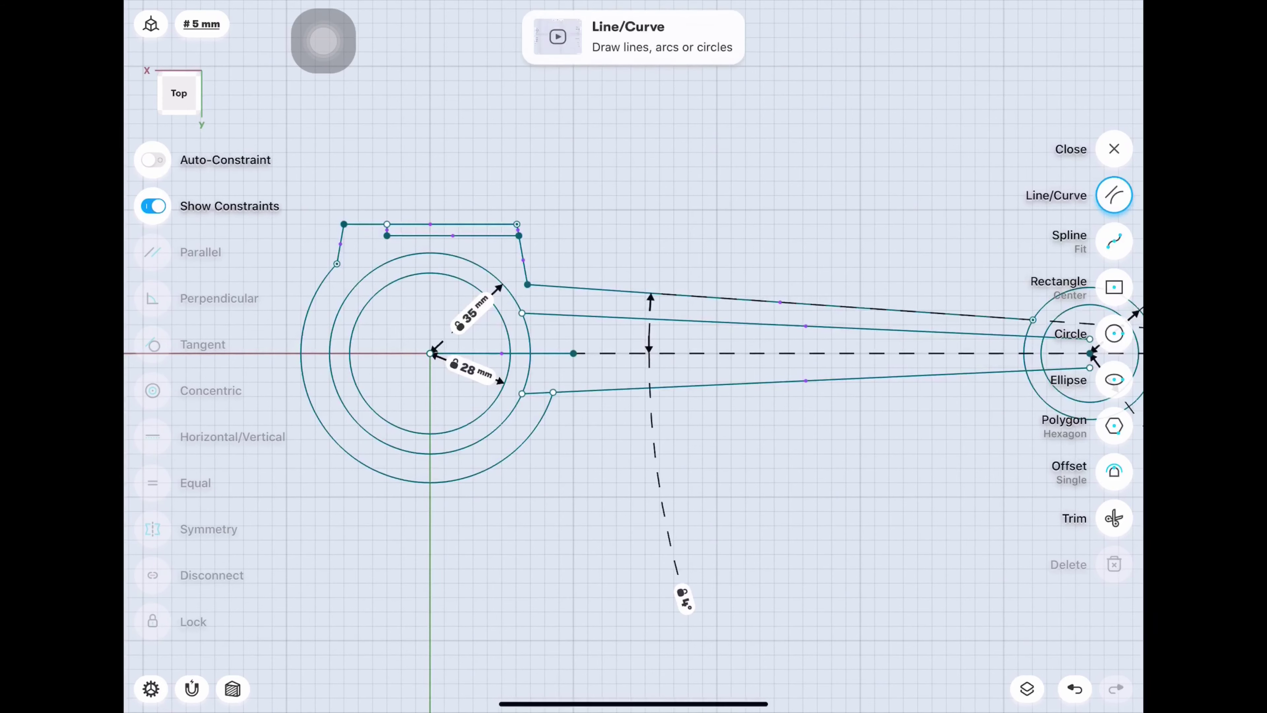
{"action": "left_click", "coordinate": [1114, 149]}
Start Mirror and select the boss's slanted, top and inner edges plus the arm's upper edge.
{"action": "left_click", "coordinate": [1115, 357]}
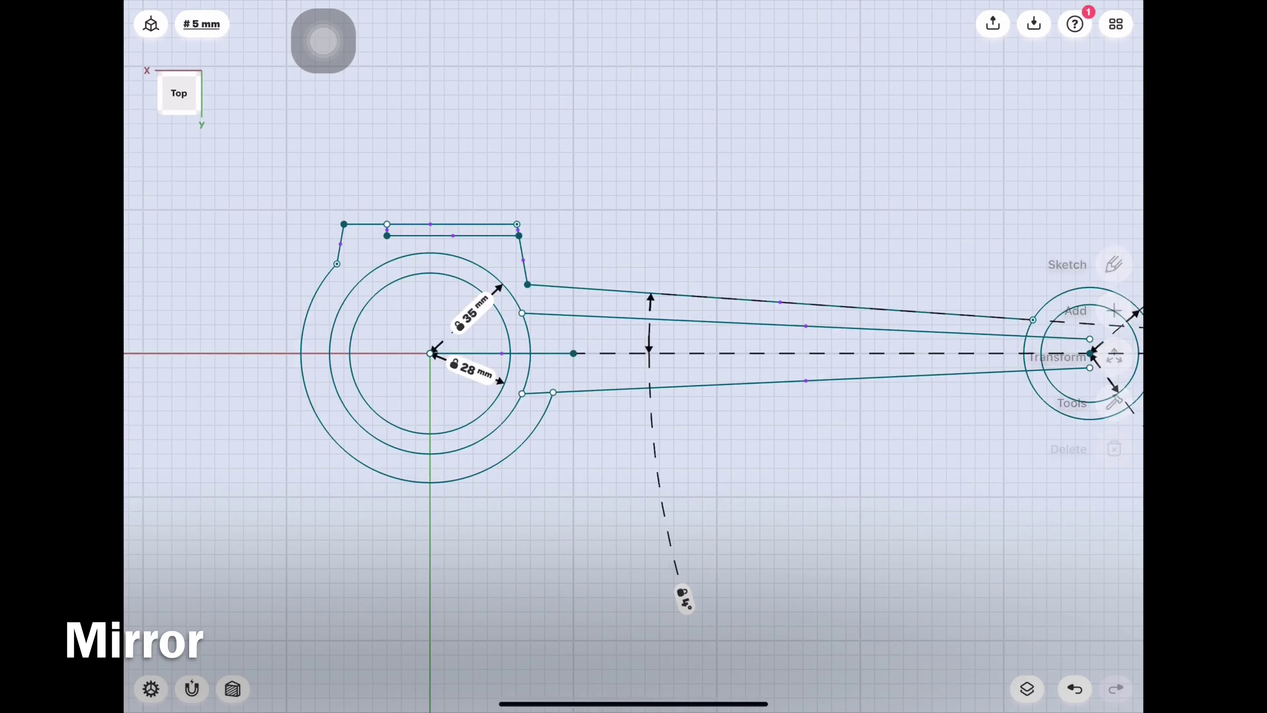
{"action": "left_click", "coordinate": [1114, 473]}
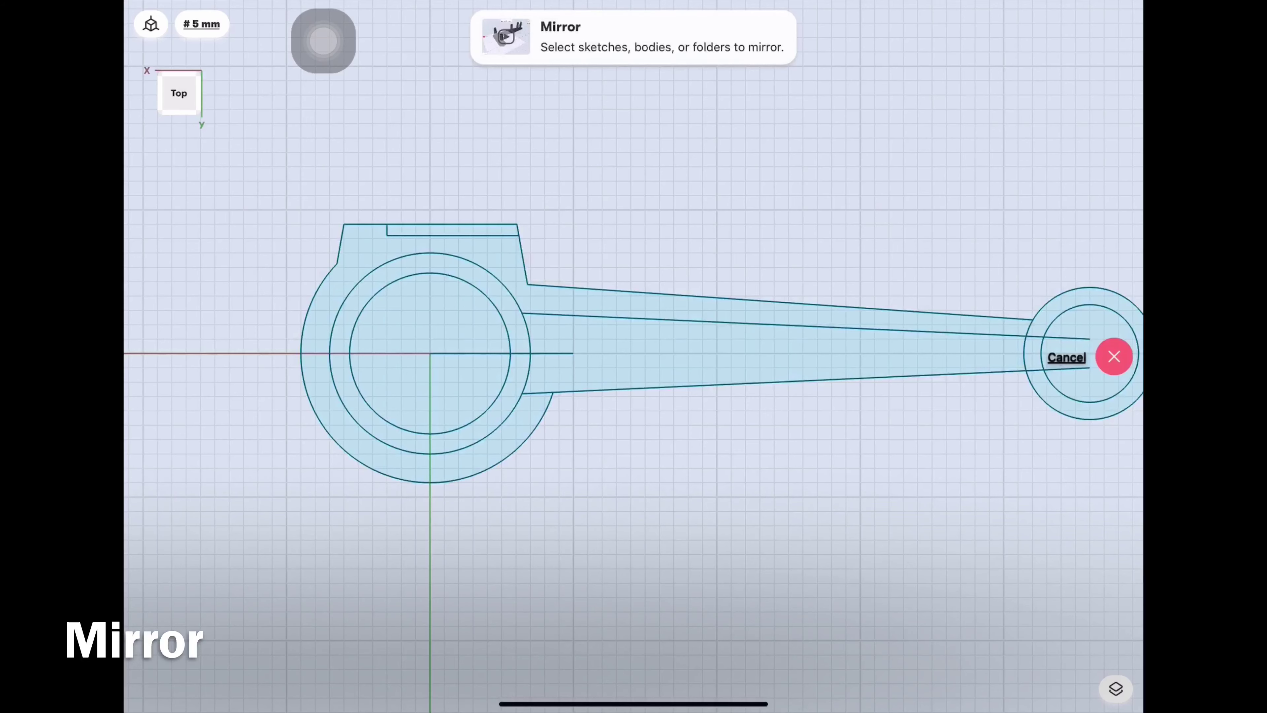
{"action": "left_click", "coordinate": [341, 244]}
{"action": "left_click", "coordinate": [449, 224]}
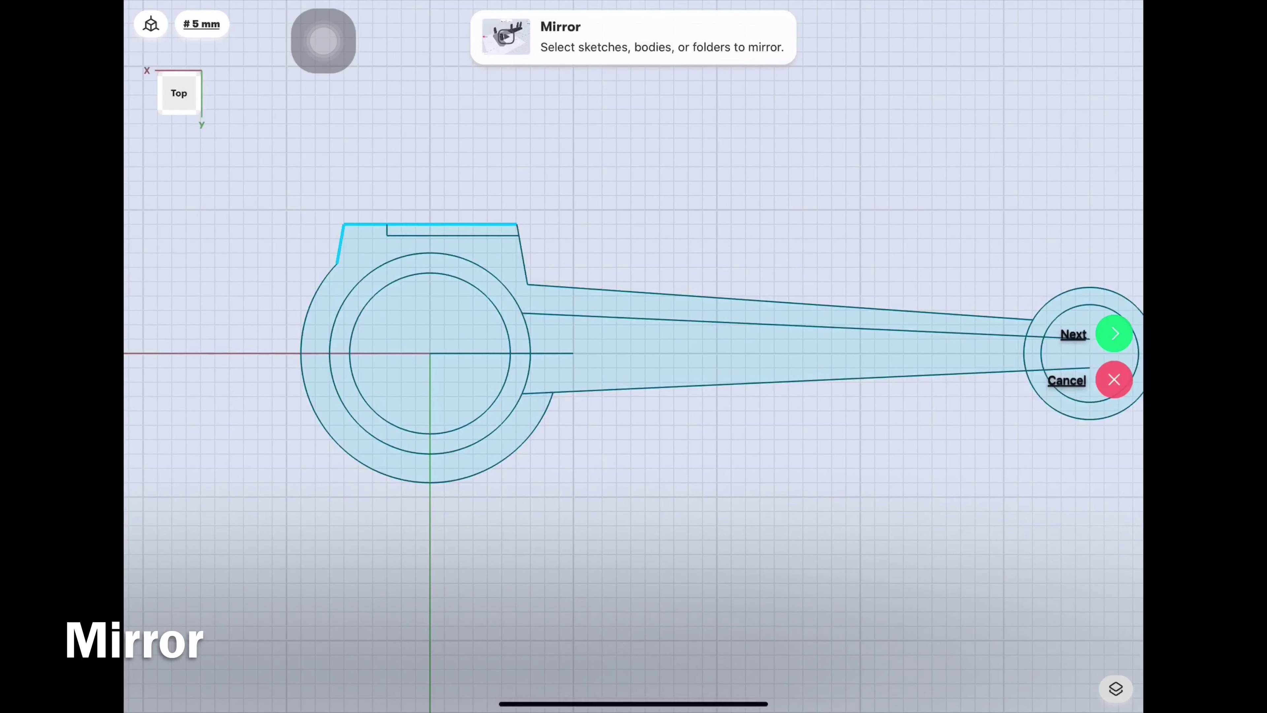
{"action": "scroll", "coordinate": [433, 271], "scroll_direction": "up", "scroll_amount": 5}
{"action": "left_click", "coordinate": [468, 211]}
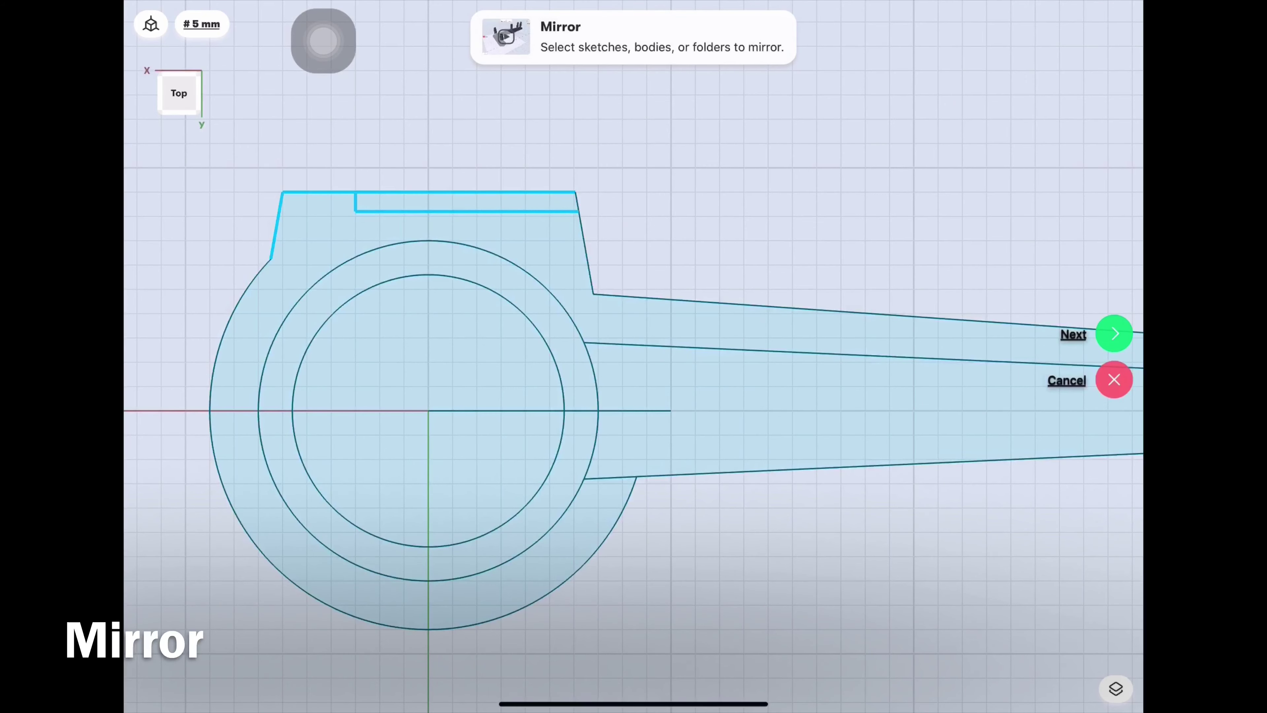
{"action": "left_click", "coordinate": [586, 252]}
{"action": "left_click", "coordinate": [874, 313]}
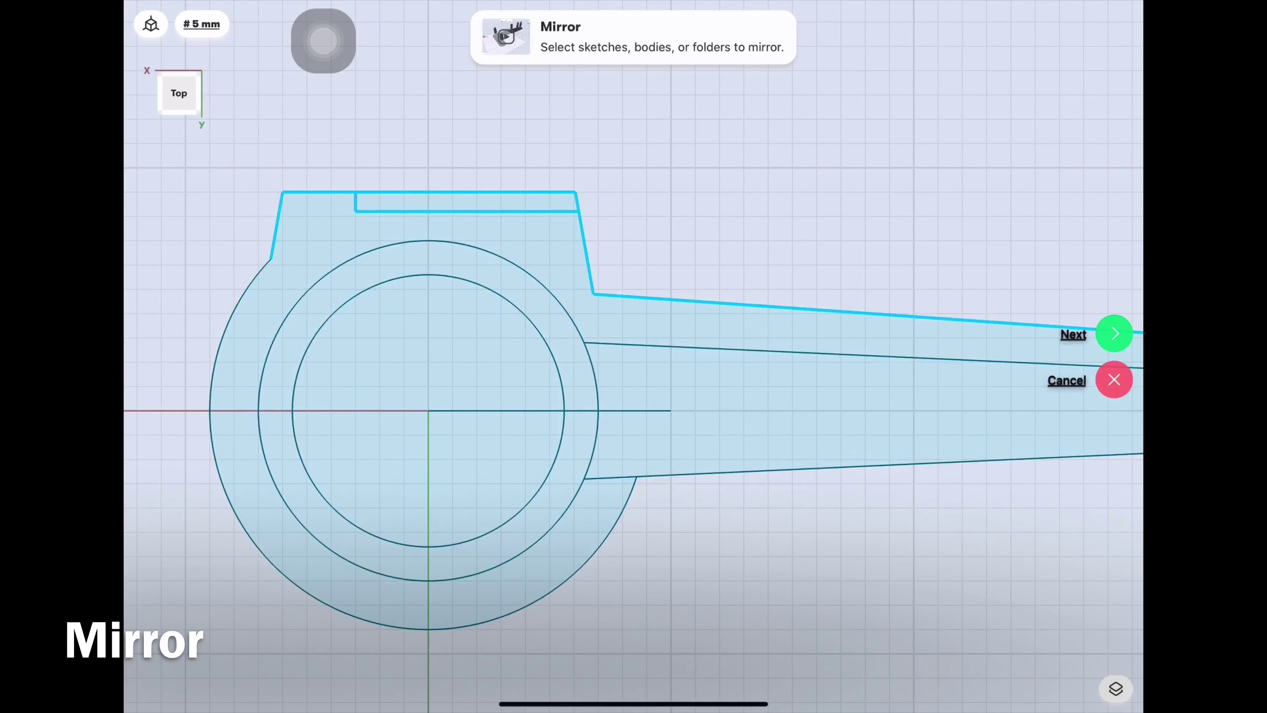
Mirror the selected edges as a copy across the horizontal centreline.
{"action": "scroll", "coordinate": [613, 283], "scroll_direction": "down", "scroll_amount": 3}
{"action": "scroll", "coordinate": [499, 225], "scroll_direction": "down", "scroll_amount": 3}
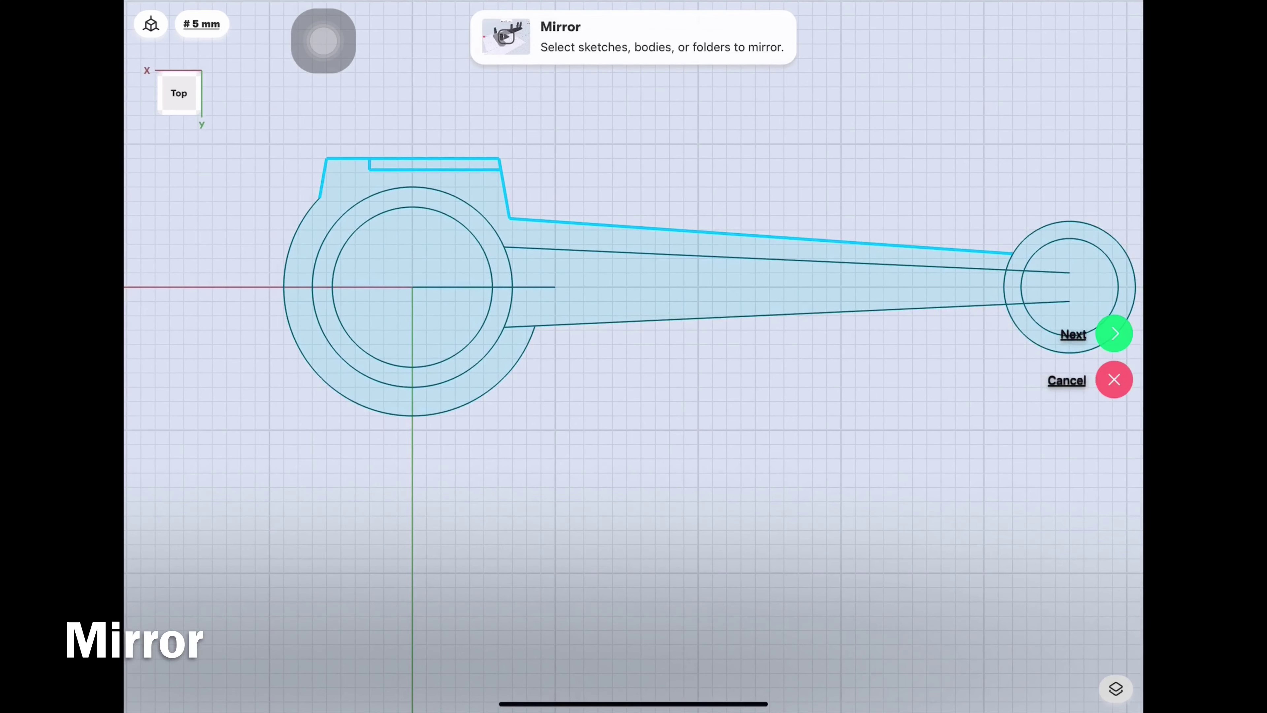
{"action": "left_click", "coordinate": [1114, 333]}
{"action": "left_click", "coordinate": [200, 287]}
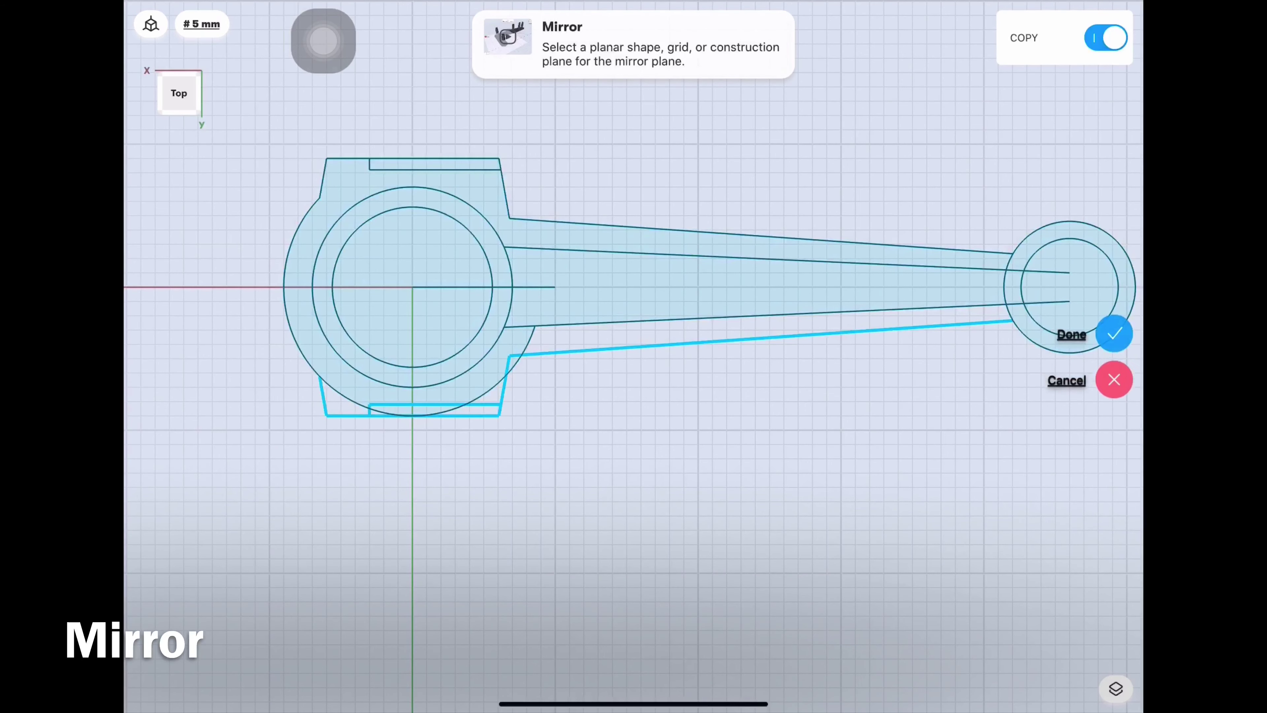
{"action": "left_click", "coordinate": [1114, 334]}
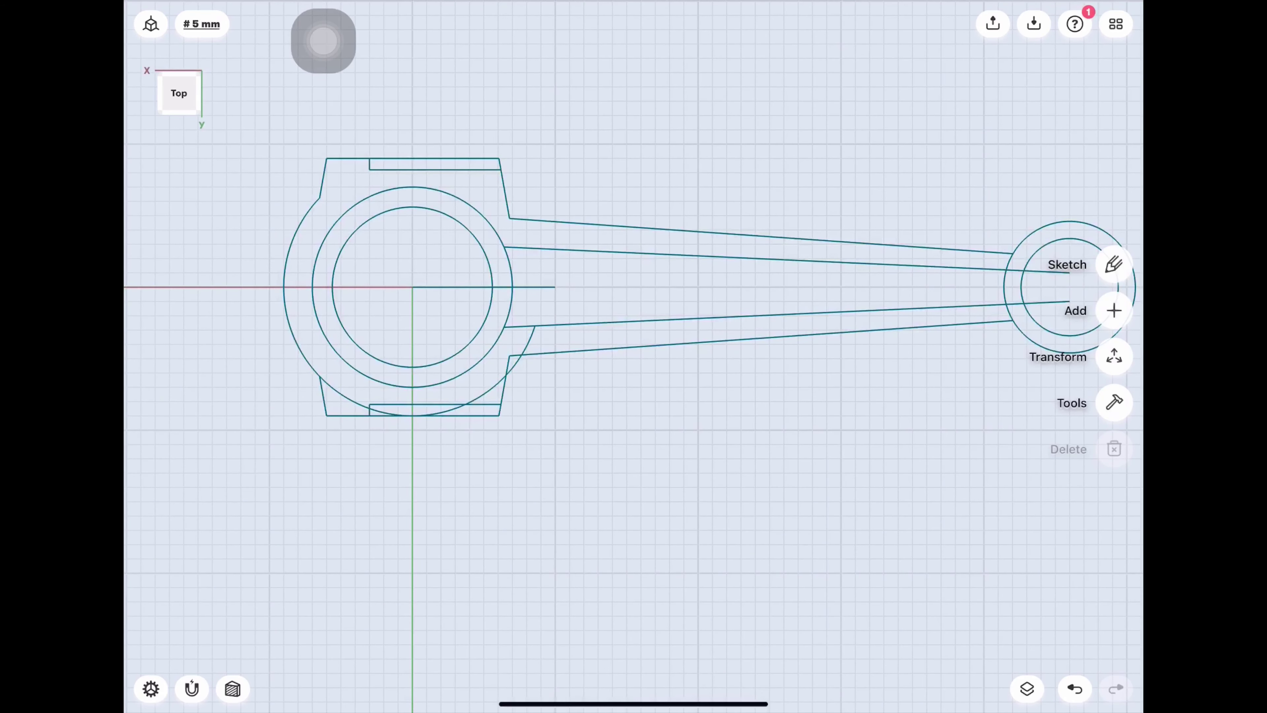
Trim the stray outer-circle arcs at the big end, undoing an accidental bottom-edge trim.
{"action": "scroll", "coordinate": [634, 350], "scroll_direction": "up", "scroll_amount": 2}
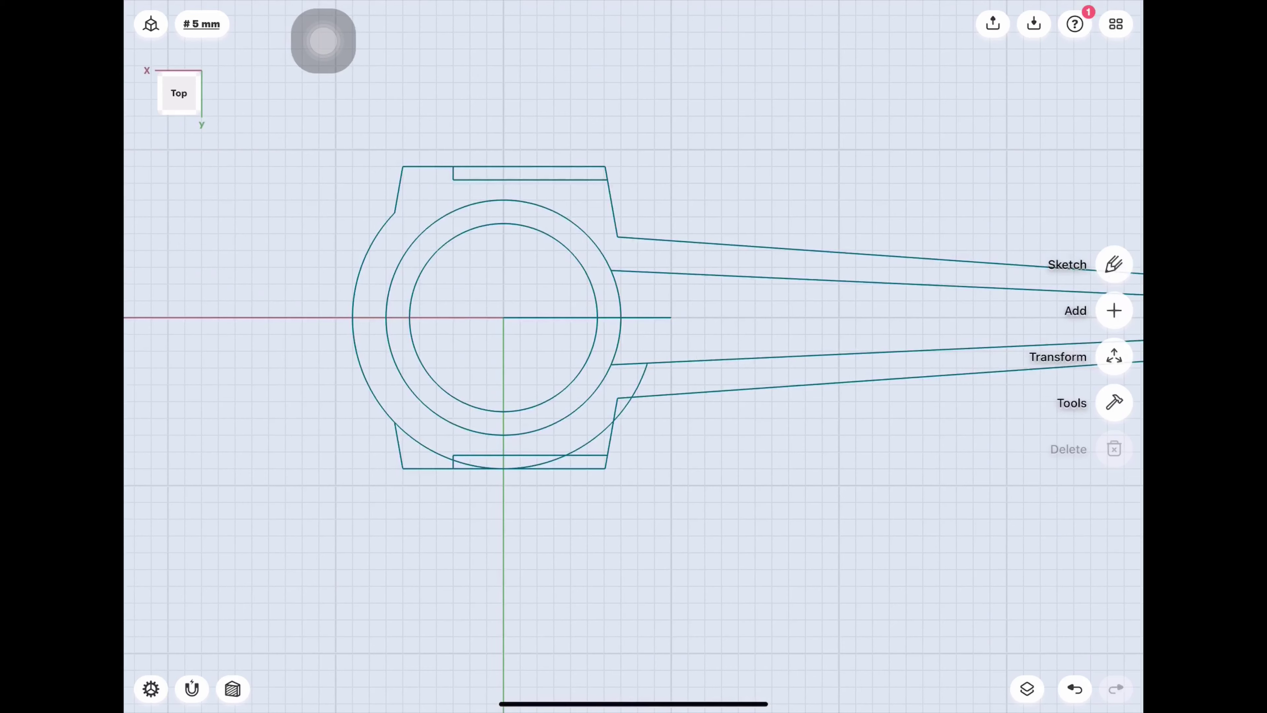
{"action": "left_click", "coordinate": [1114, 264]}
{"action": "left_click", "coordinate": [1114, 517]}
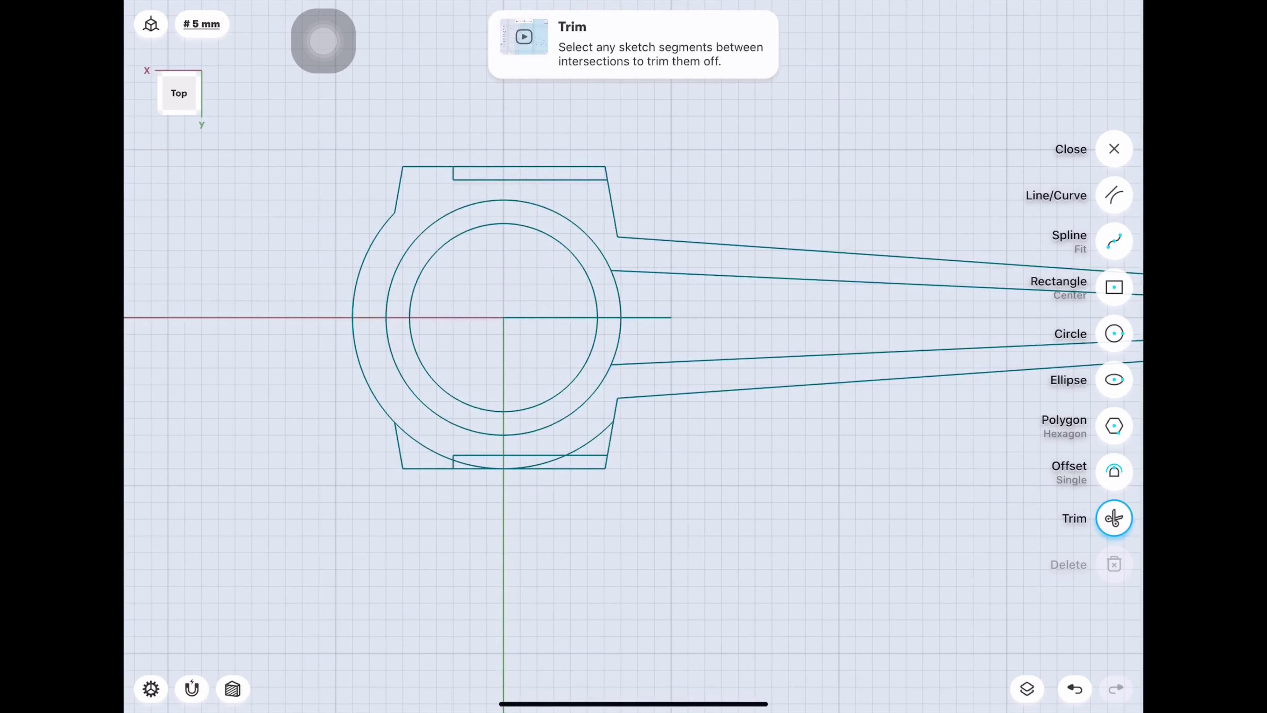
{"action": "left_click", "coordinate": [591, 441]}
{"action": "left_click", "coordinate": [559, 468]}
{"action": "left_click", "coordinate": [1075, 688]}
{"action": "scroll", "coordinate": [336, 441], "scroll_direction": "up", "scroll_amount": 3}
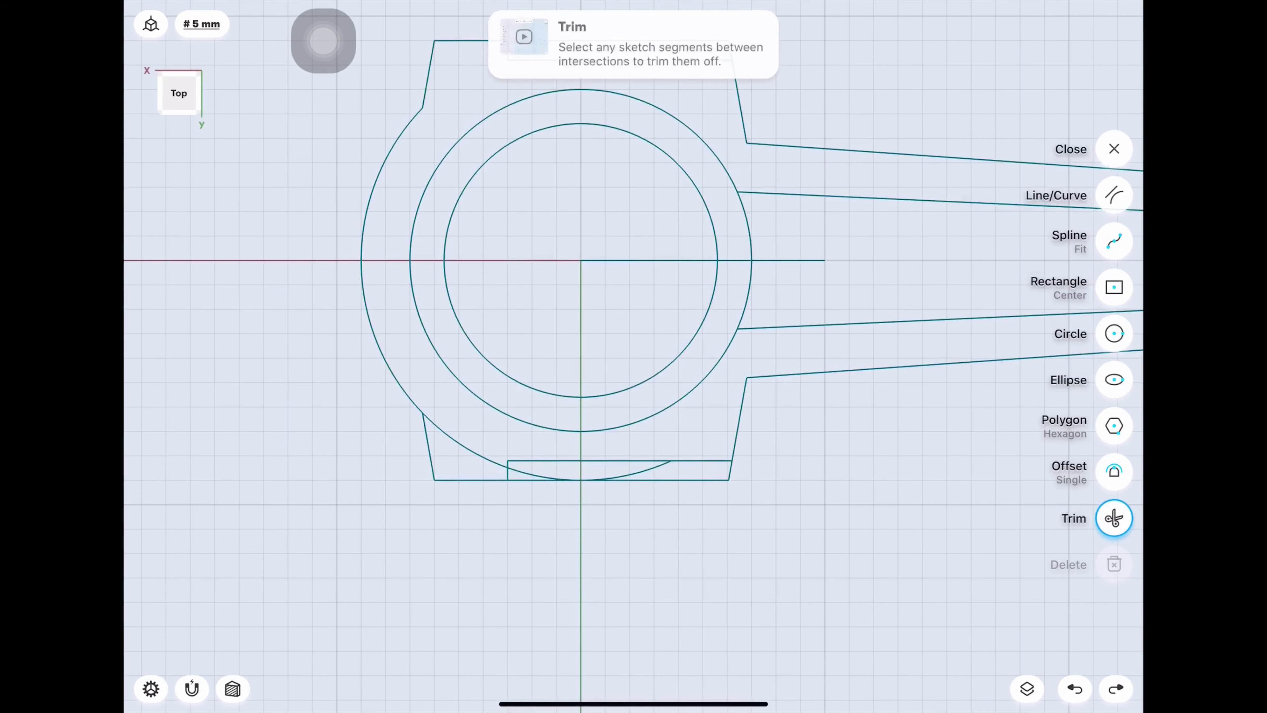
{"action": "left_click", "coordinate": [628, 474]}
{"action": "left_click", "coordinate": [544, 477]}
{"action": "left_click", "coordinate": [464, 446]}
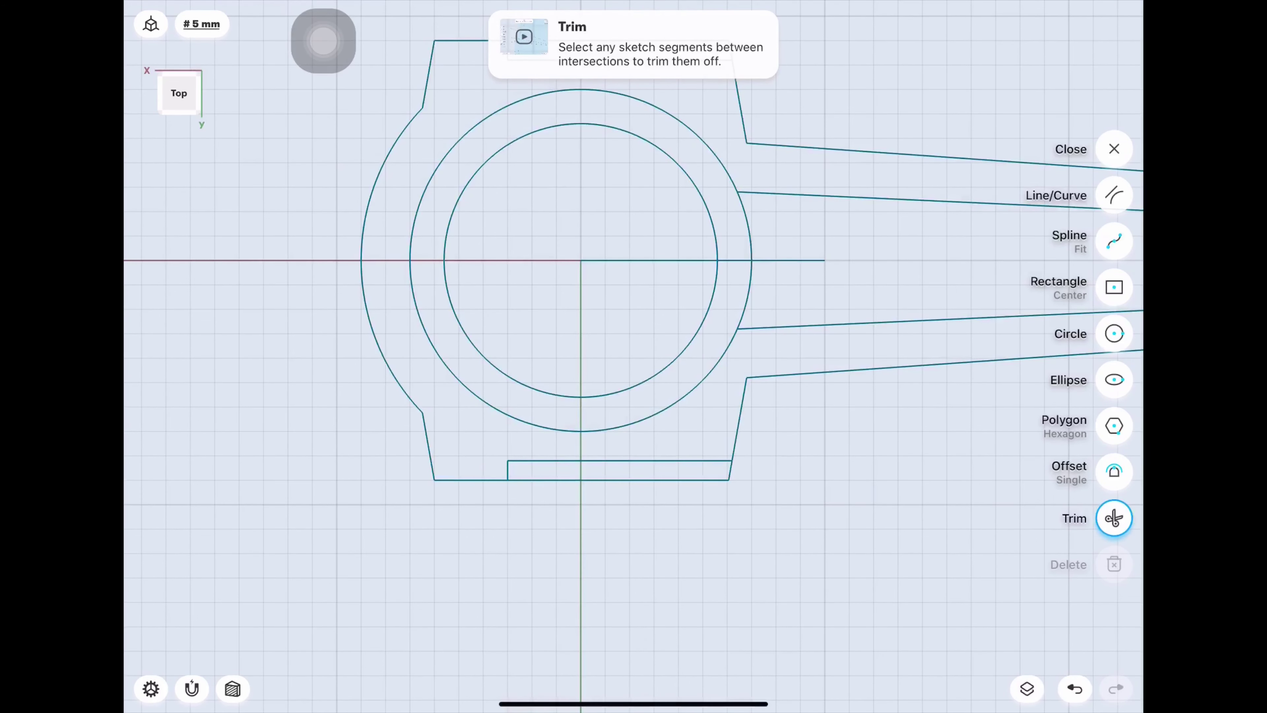
{"action": "scroll", "coordinate": [580, 299], "scroll_direction": "down", "scroll_amount": 3}
{"action": "scroll", "coordinate": [499, 355], "scroll_direction": "right", "scroll_amount": 2}
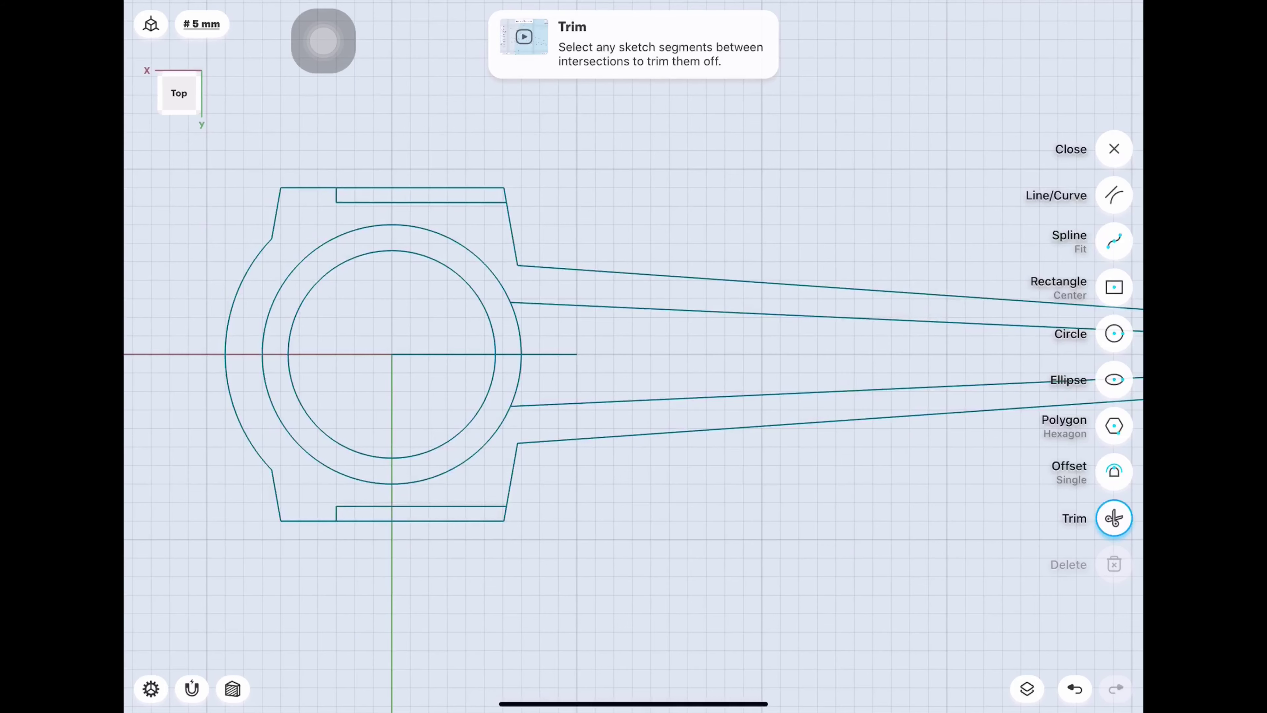
Trim the short horizontal segment off the circle and delete the horizontal radius line.
{"action": "left_click", "coordinate": [549, 355]}
{"action": "left_click", "coordinate": [1114, 194]}
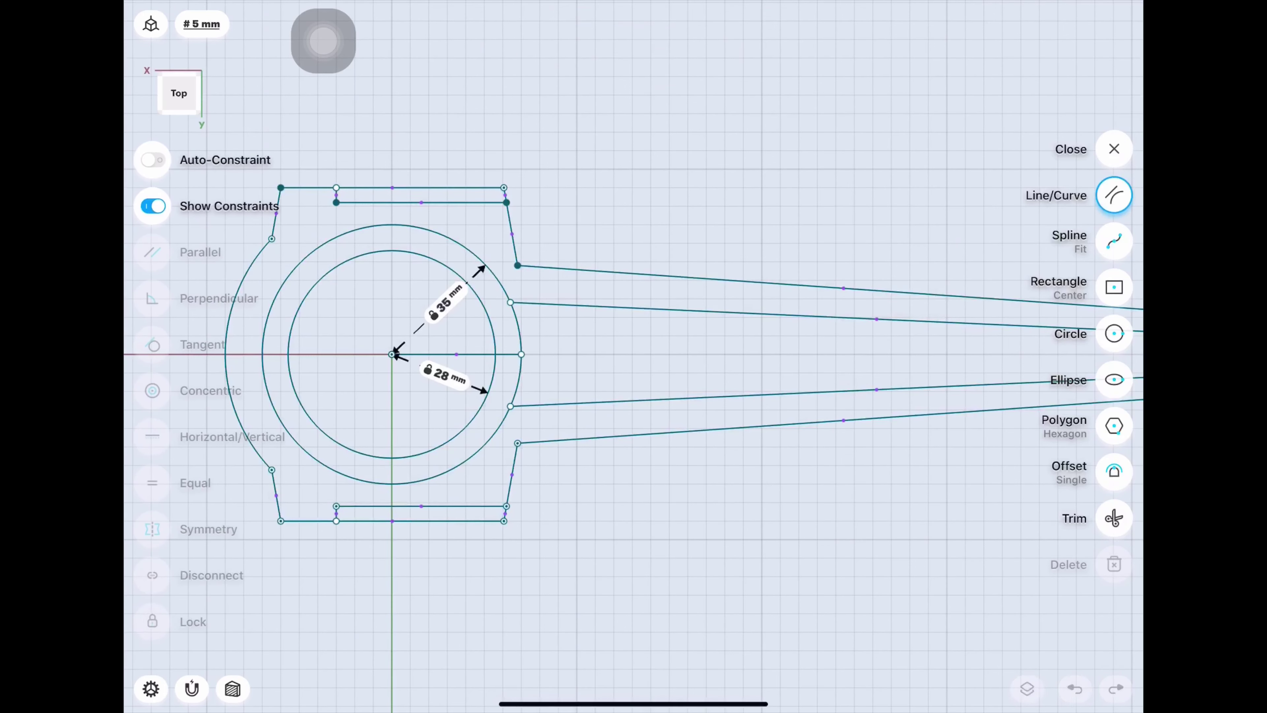
{"action": "left_click", "coordinate": [454, 354]}
{"action": "left_click", "coordinate": [1114, 564]}
{"action": "scroll", "coordinate": [580, 349], "scroll_direction": "down", "scroll_amount": 3}
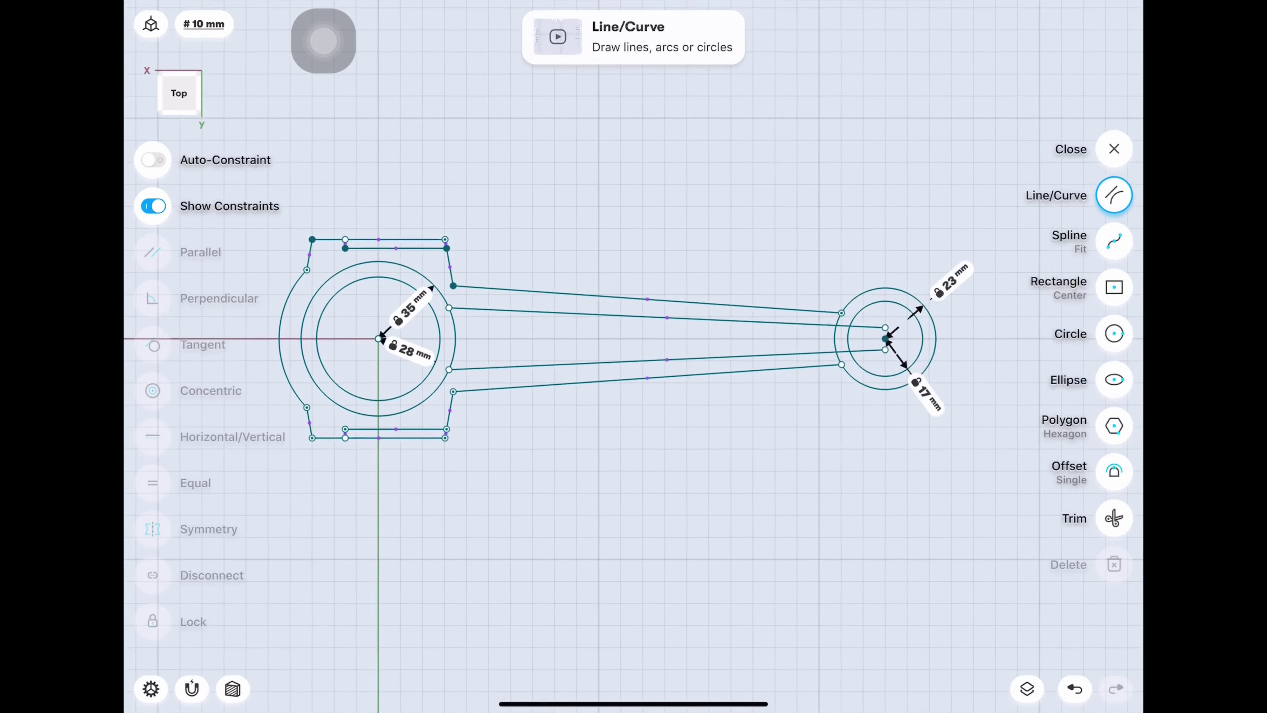
{"action": "scroll", "coordinate": [580, 350], "scroll_direction": "down", "scroll_amount": 1}
{"action": "scroll", "coordinate": [841, 341], "scroll_direction": "up", "scroll_amount": 3}
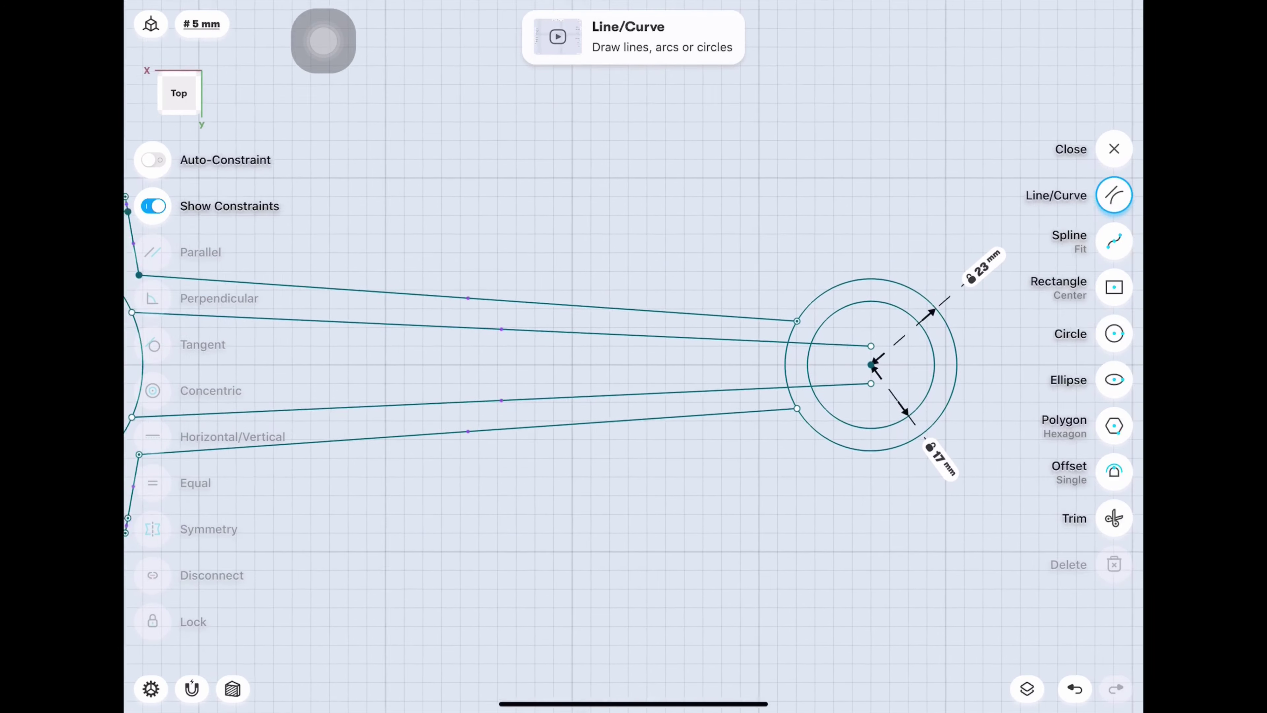
{"action": "scroll", "coordinate": [841, 341], "scroll_direction": "up", "scroll_amount": 2}
{"action": "scroll", "coordinate": [841, 341], "scroll_direction": "up", "scroll_amount": 1}
Trim the upper and lower arm lines inside the small-end circle.
{"action": "left_click", "coordinate": [1114, 518]}
{"action": "left_click", "coordinate": [793, 333]}
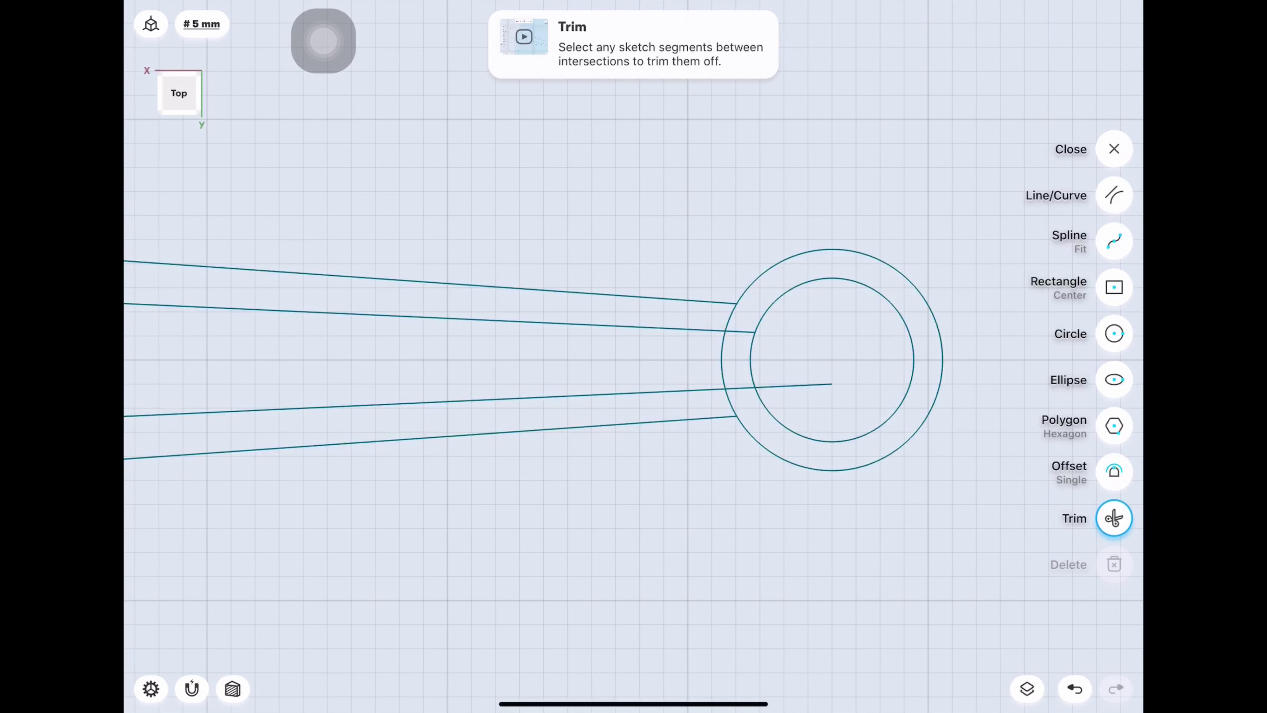
{"action": "left_click", "coordinate": [794, 386]}
{"action": "left_click", "coordinate": [1114, 195]}
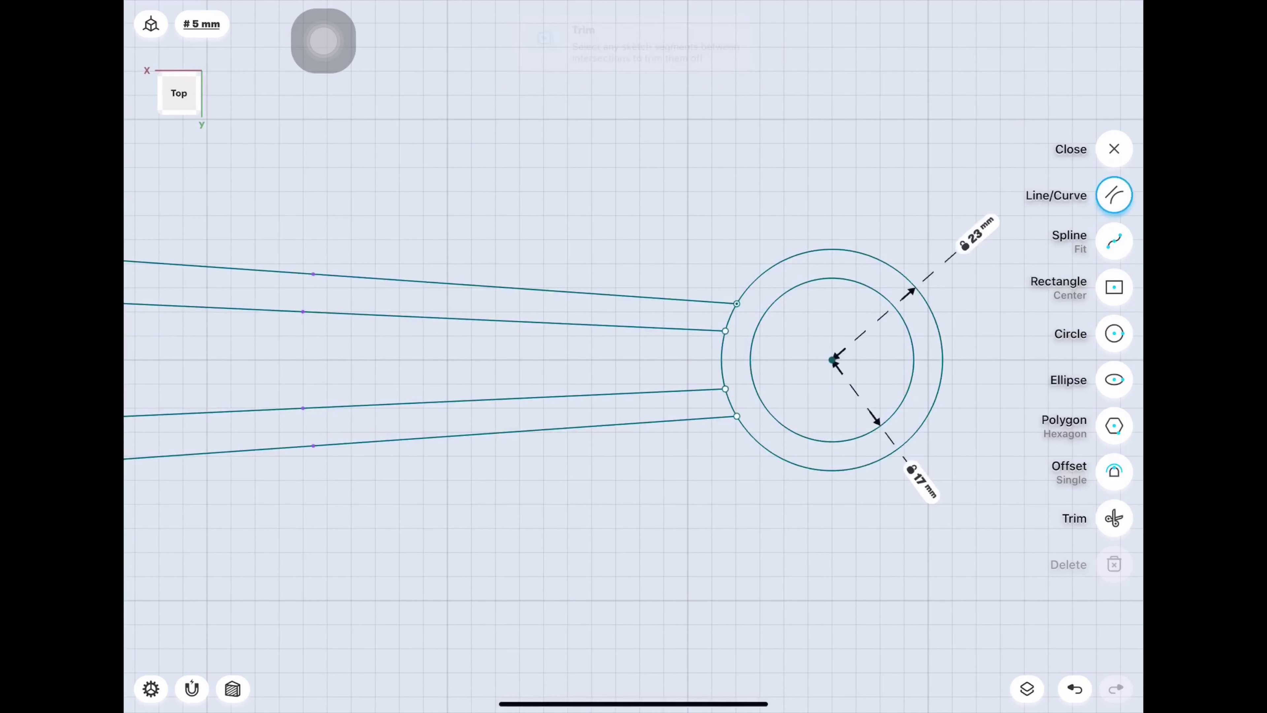
{"action": "scroll", "coordinate": [633, 357], "scroll_direction": "down", "scroll_amount": 2}
{"action": "scroll", "coordinate": [634, 356], "scroll_direction": "down", "scroll_amount": 2}
Close the sketch into filled profiles and orbit to a low view of the small ring.
{"action": "scroll", "coordinate": [633, 357], "scroll_direction": "down", "scroll_amount": 2}
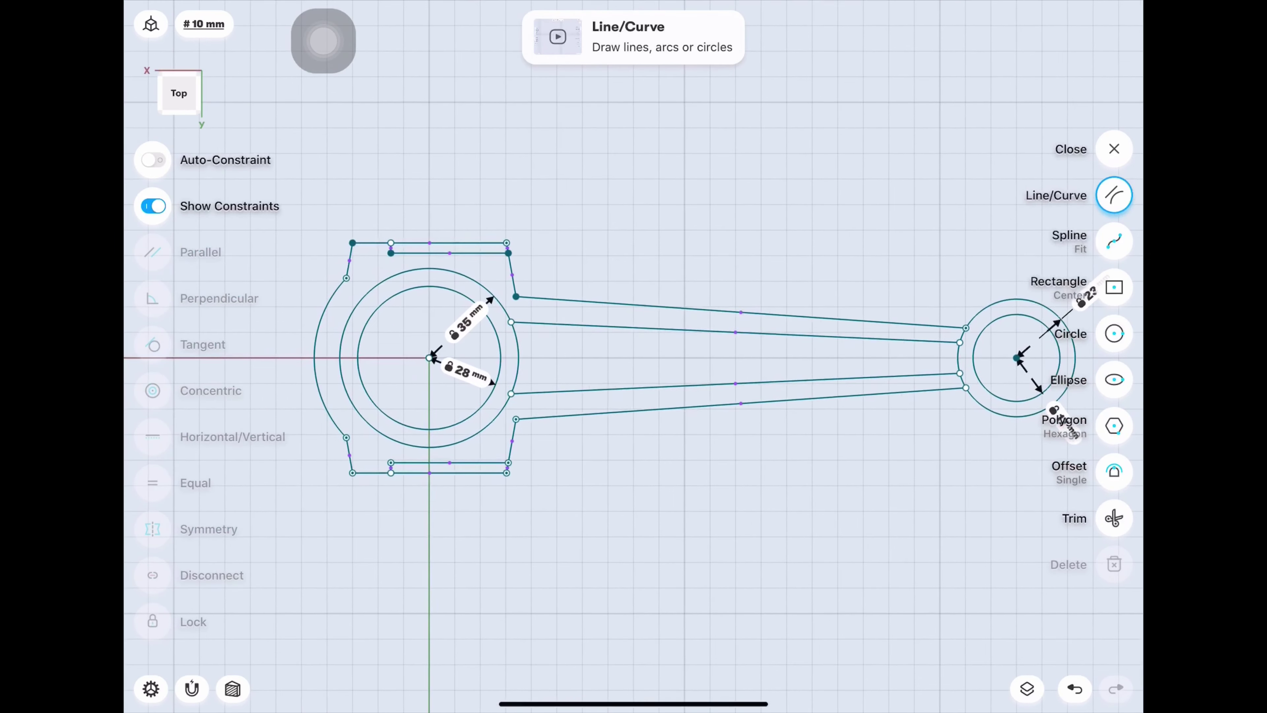
{"action": "left_click", "coordinate": [1114, 148]}
{"action": "left_click_drag", "start_coordinate": [649, 499], "coordinate": [548, 324]}
{"action": "left_click_drag", "start_coordinate": [648, 449], "coordinate": [549, 374]}
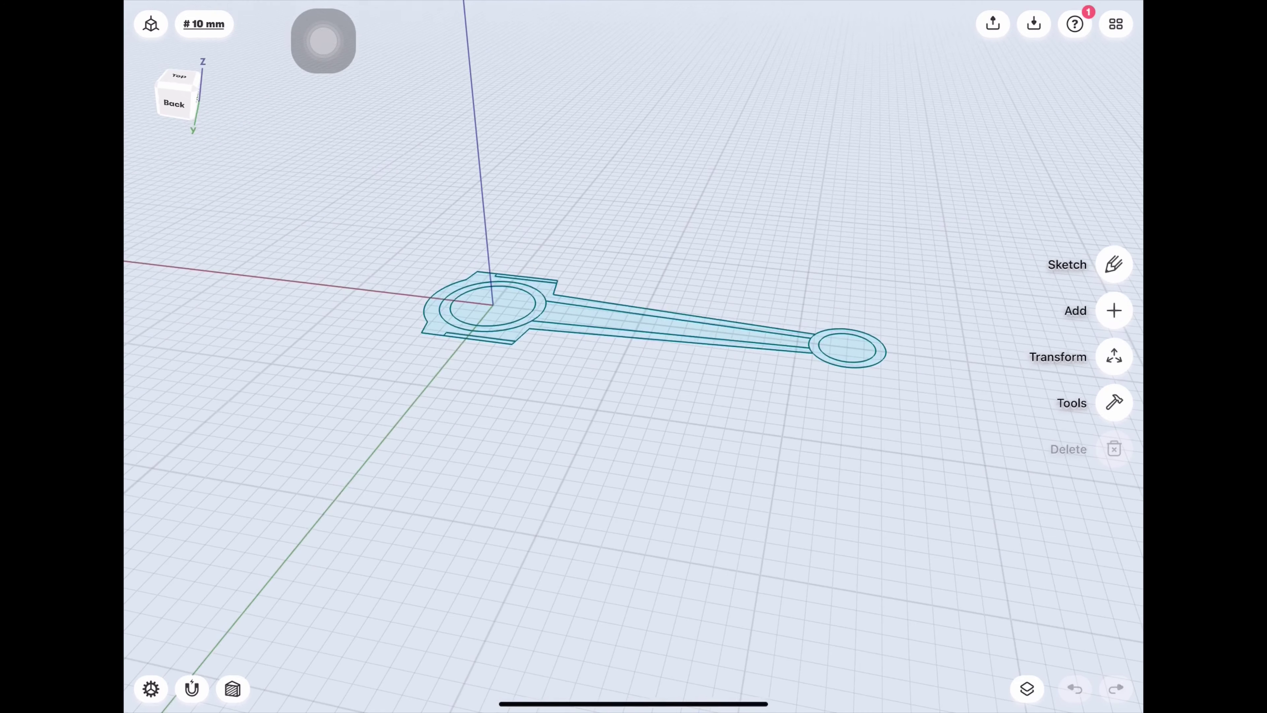
{"action": "scroll", "coordinate": [699, 400], "scroll_direction": "up", "scroll_amount": 3}
{"action": "scroll", "coordinate": [699, 399], "scroll_direction": "up", "scroll_amount": 2}
{"action": "scroll", "coordinate": [698, 399], "scroll_direction": "up", "scroll_amount": 1}
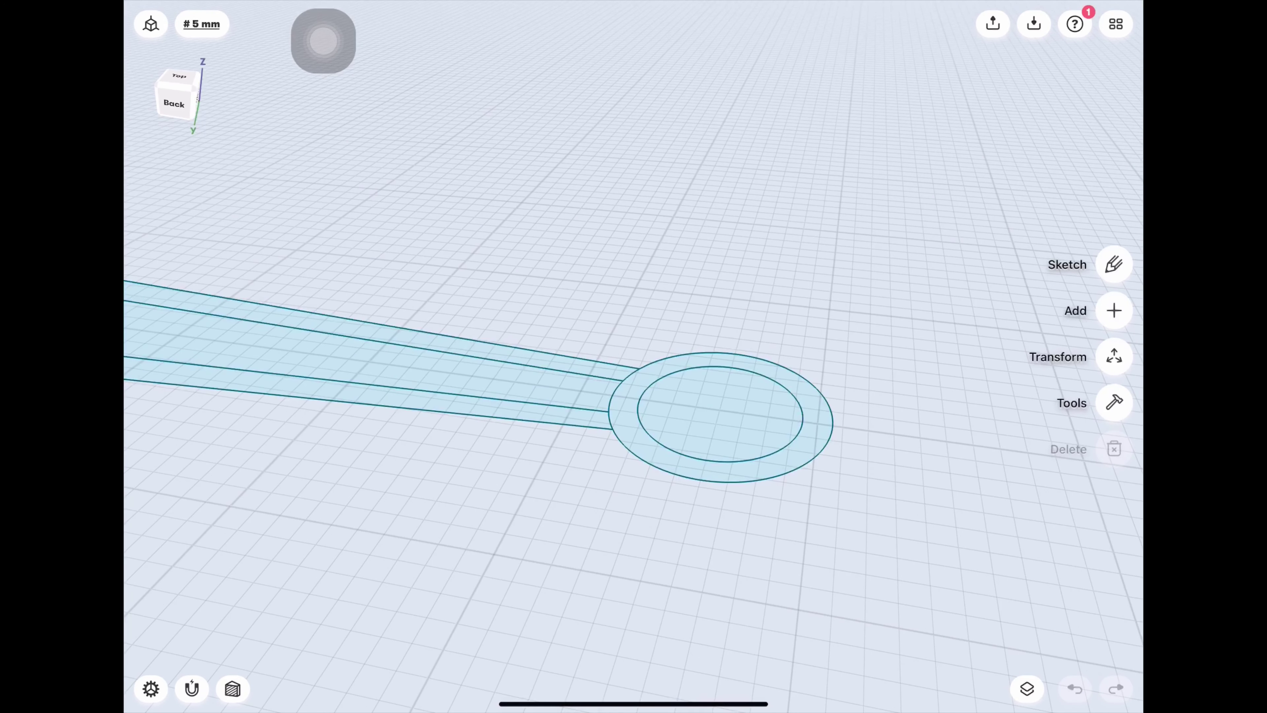
Extrude the small-end disk and ring faces 13.5 mm with a 10° draft.
{"action": "left_click", "coordinate": [1114, 402]}
{"action": "left_click", "coordinate": [1114, 126]}
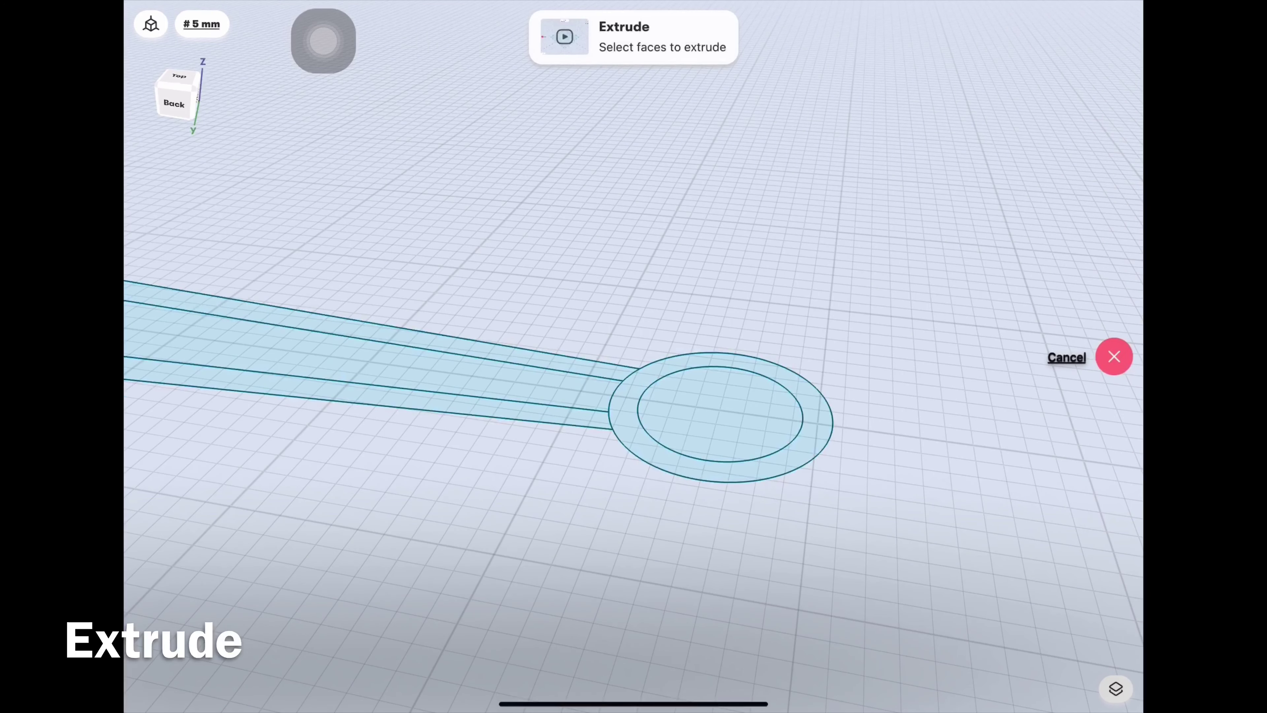
{"action": "left_click", "coordinate": [720, 414]}
{"action": "left_click", "coordinate": [718, 471]}
{"action": "left_click", "coordinate": [1114, 333]}
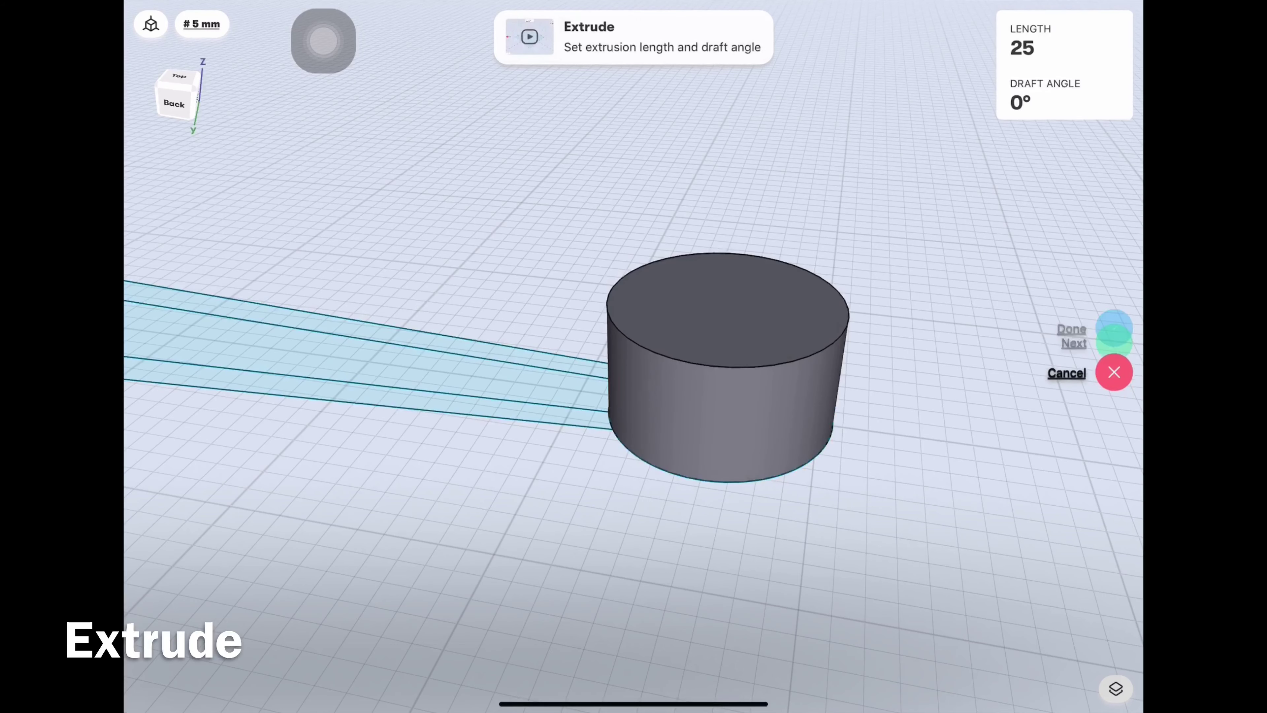
{"action": "left_click", "coordinate": [1048, 40]}
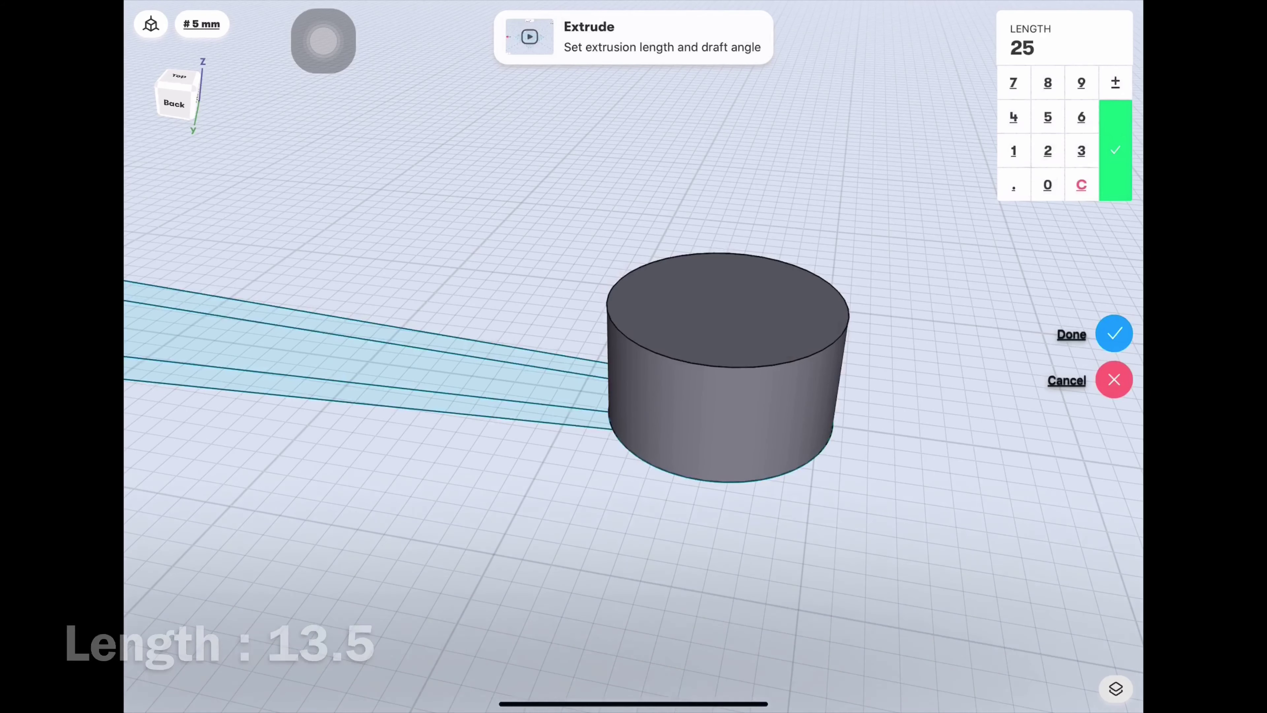
{"action": "type", "text": "13.5"}
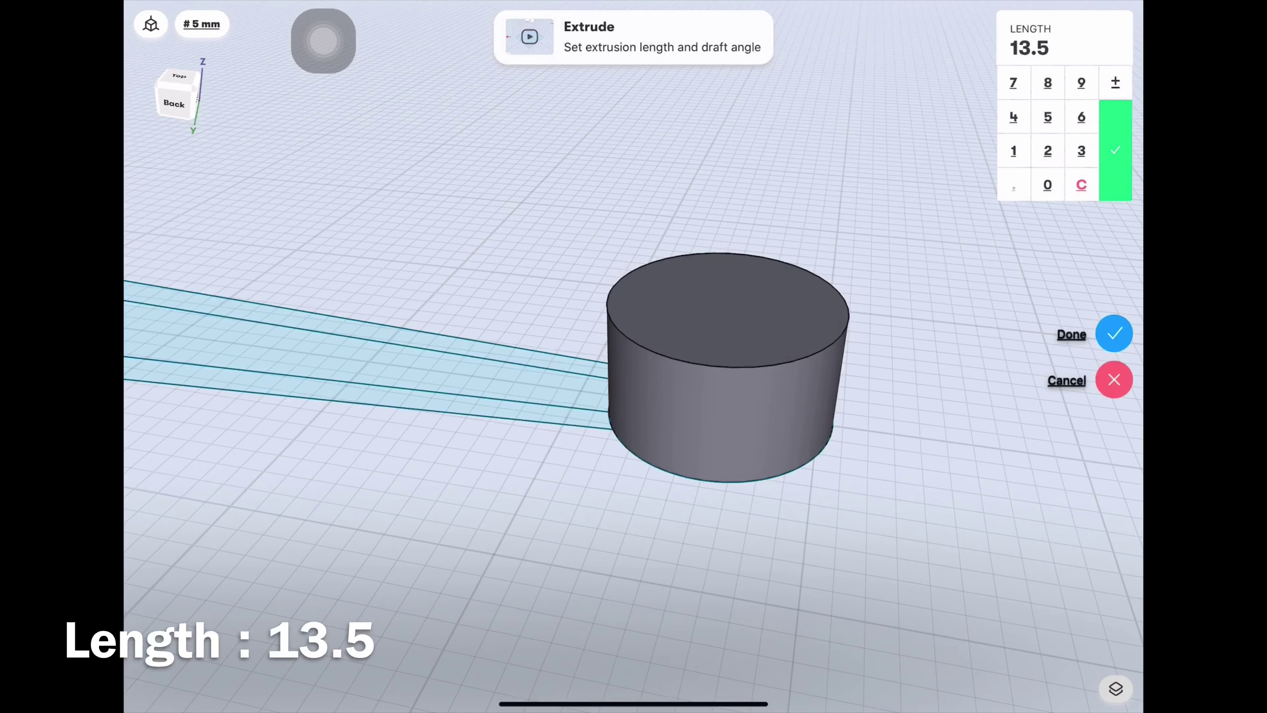
{"action": "left_click", "coordinate": [1115, 149]}
{"action": "left_click", "coordinate": [1048, 95]}
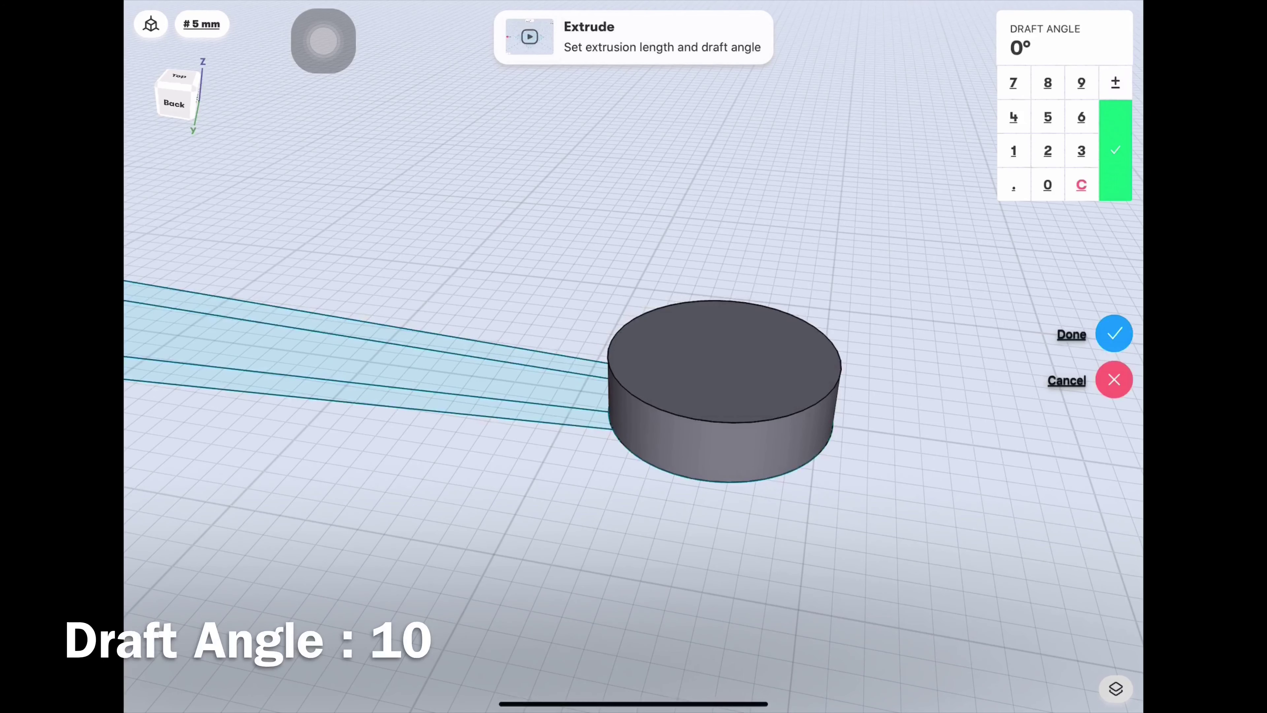
{"action": "type", "text": "10"}
{"action": "left_click", "coordinate": [1115, 150]}
{"action": "left_click", "coordinate": [1114, 333]}
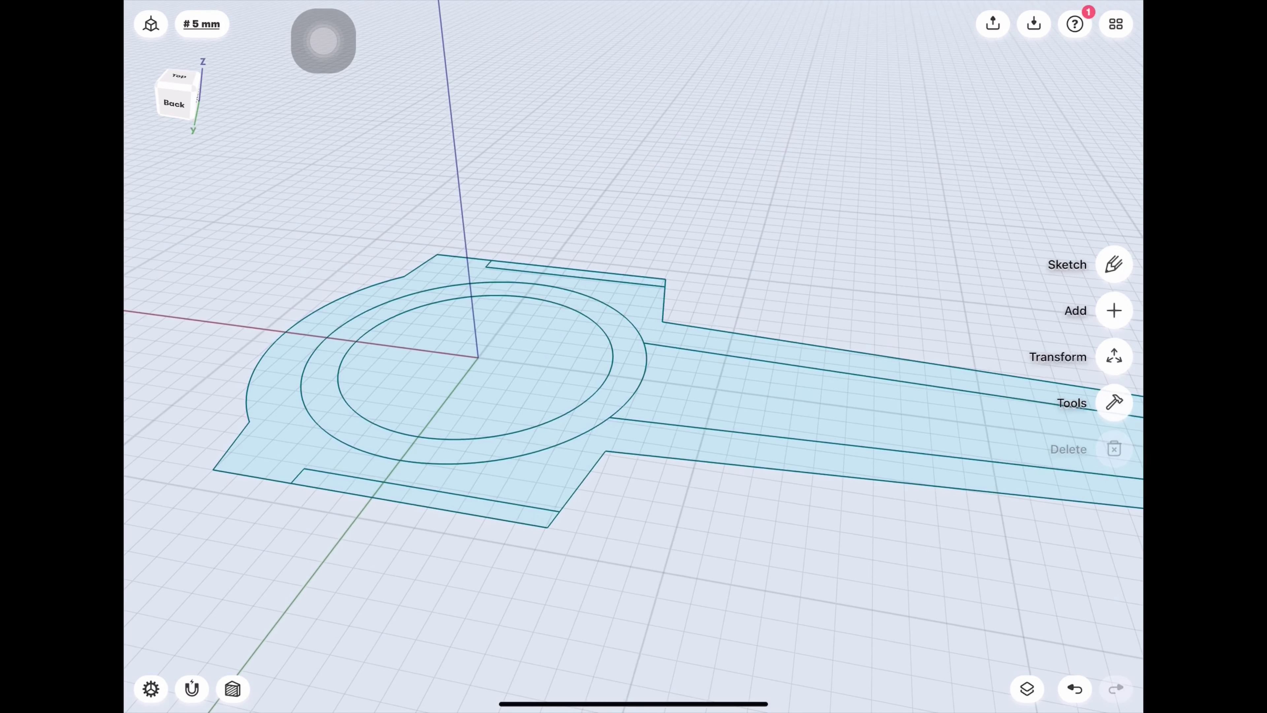
Extrude the big-end circular face 13.5 mm with a 10° draft.
{"action": "left_click", "coordinate": [1114, 402]}
{"action": "left_click", "coordinate": [1114, 126]}
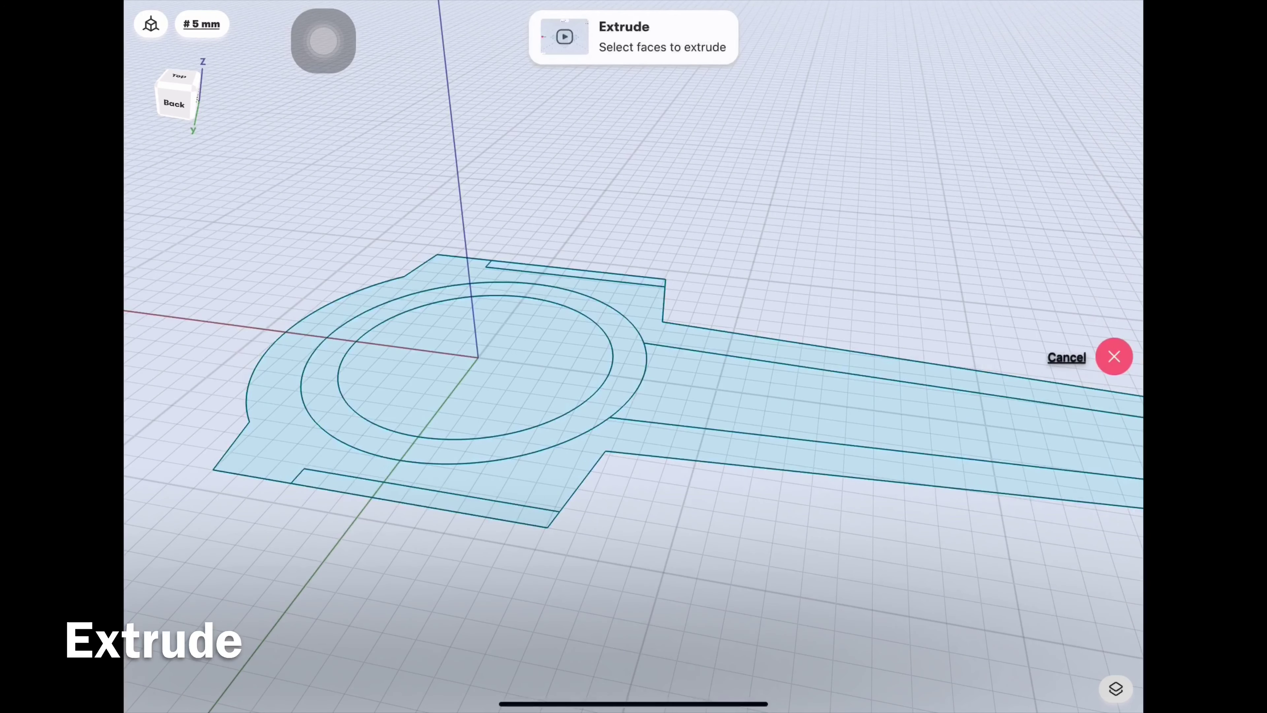
{"action": "left_click", "coordinate": [498, 390]}
{"action": "left_click", "coordinate": [1114, 333]}
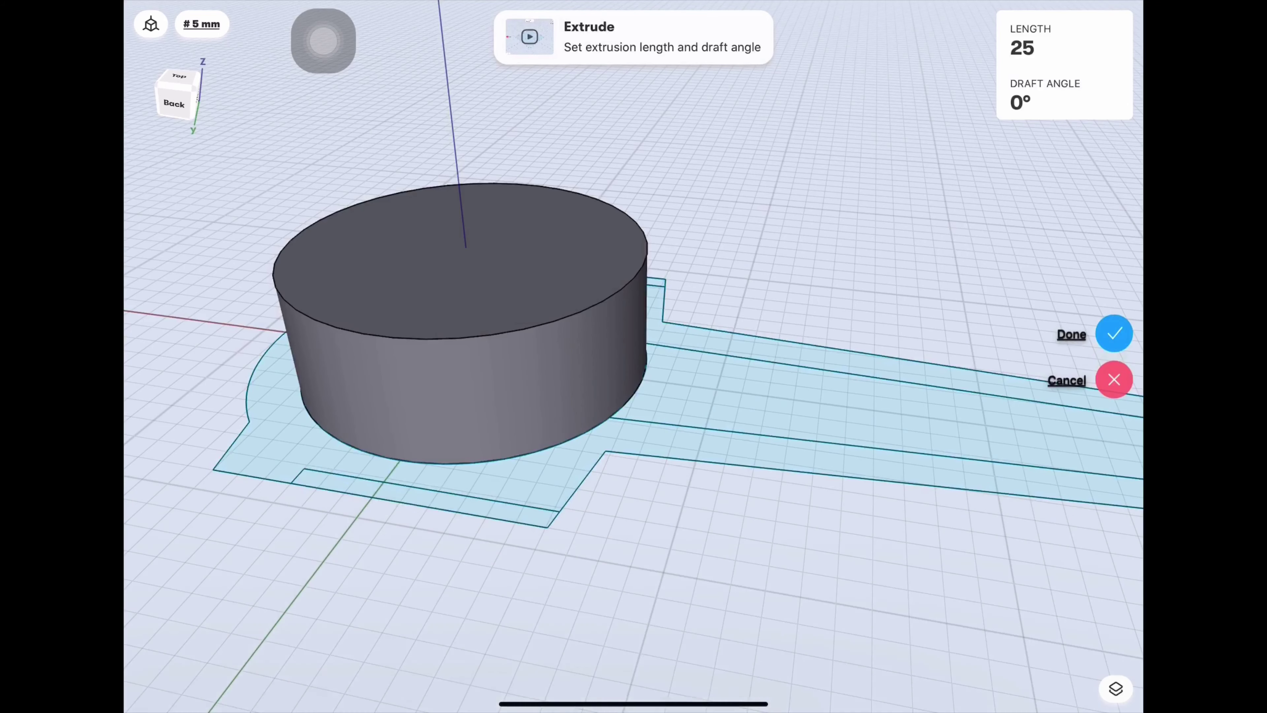
{"action": "left_click", "coordinate": [1048, 42]}
{"action": "type", "text": "13.5"}
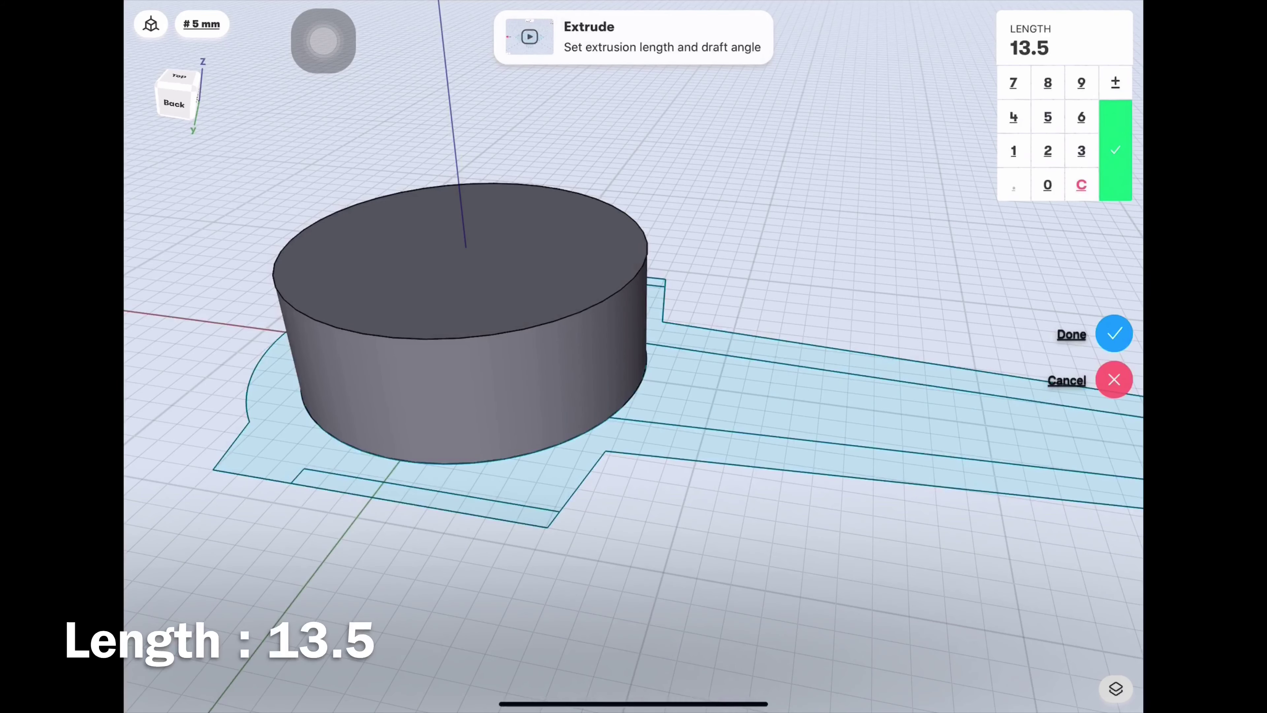
{"action": "left_click", "coordinate": [1116, 150]}
{"action": "left_click", "coordinate": [1043, 100]}
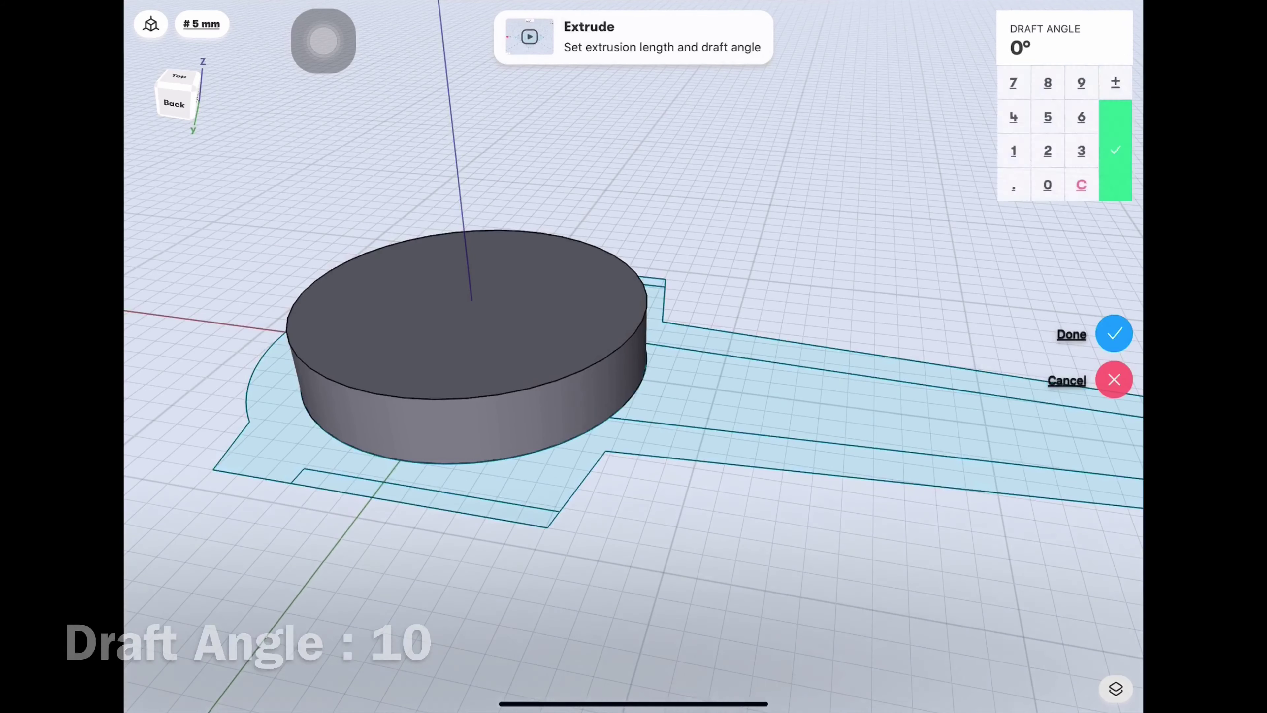
{"action": "type", "text": "10"}
{"action": "left_click", "coordinate": [1115, 150]}
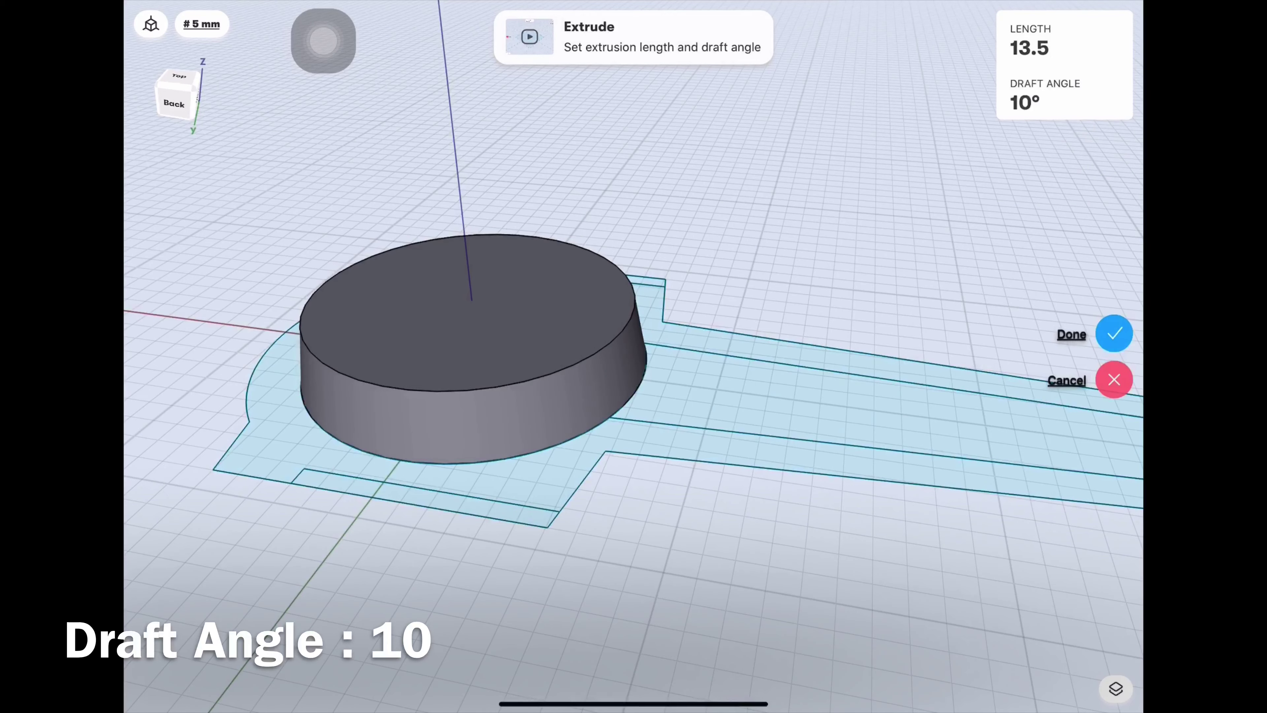
{"action": "left_click", "coordinate": [1115, 333]}
{"action": "left_click", "coordinate": [173, 103]}
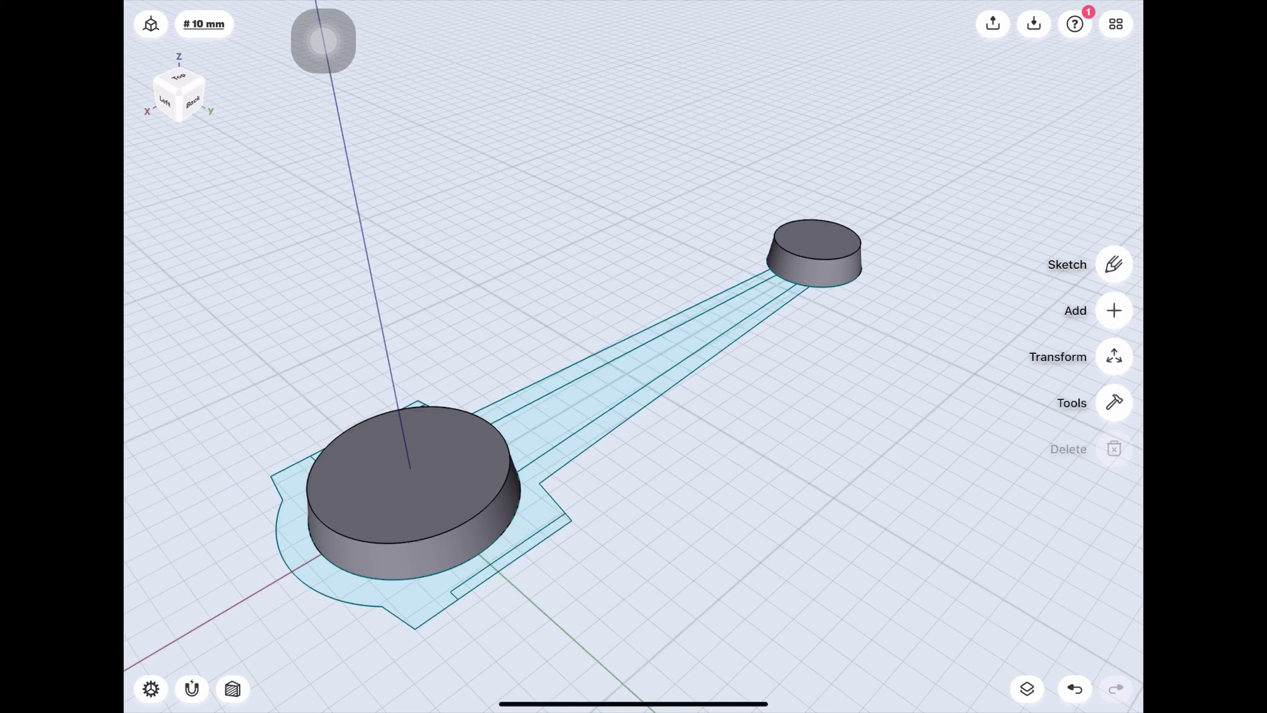
Pull the arm's central strip up into a 2 mm raised bar.
{"action": "left_click", "coordinate": [596, 390]}
{"action": "left_click_drag", "start_coordinate": [596, 391], "coordinate": [597, 367]}
{"action": "left_click", "coordinate": [596, 386]}
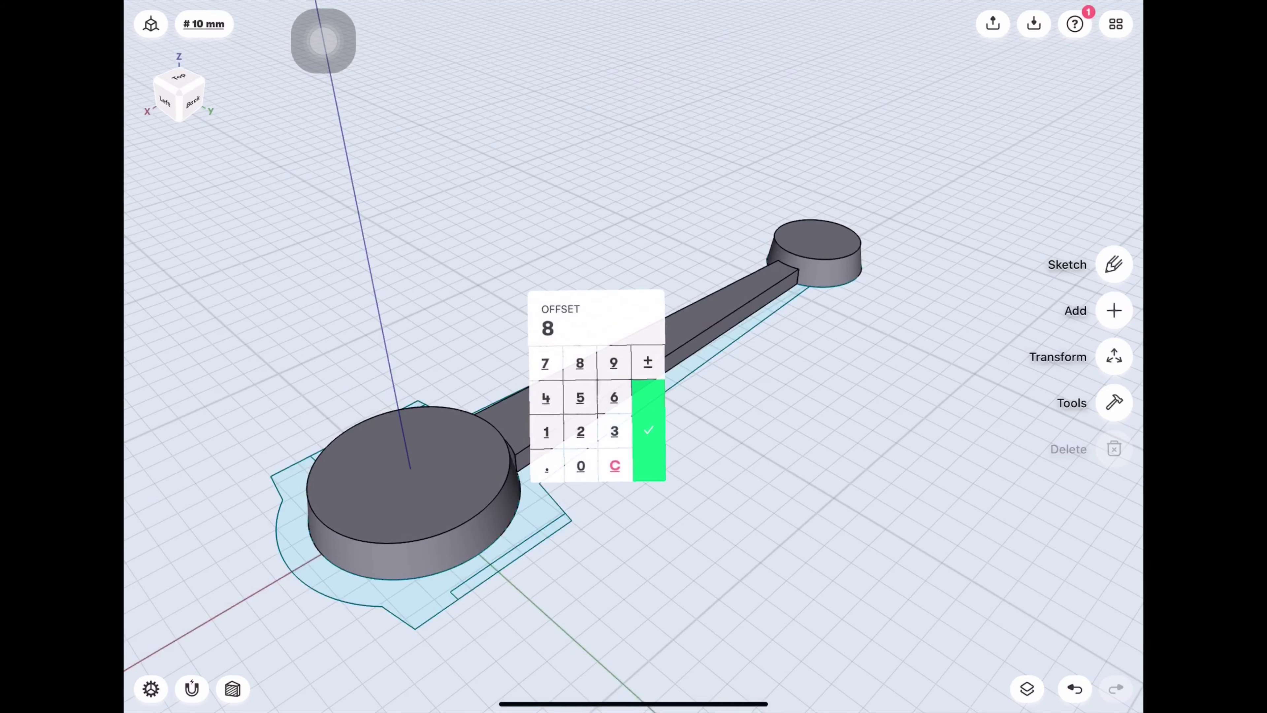
{"action": "left_click", "coordinate": [647, 430]}
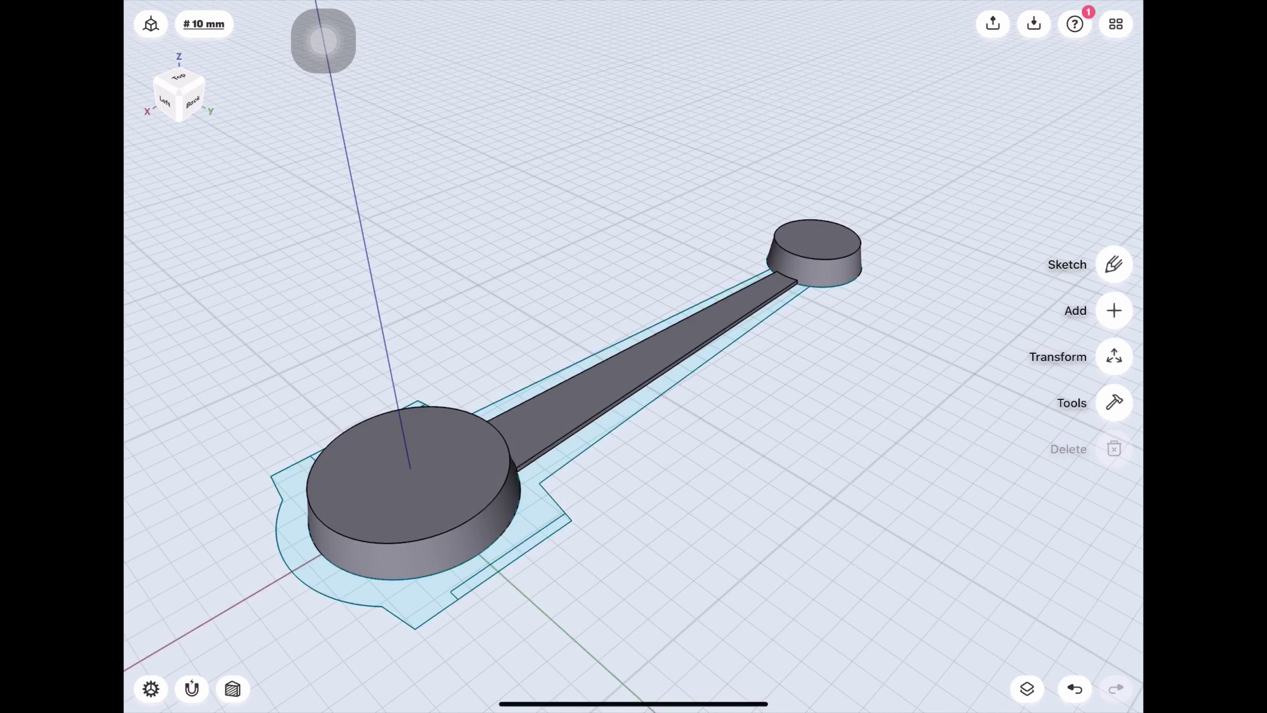
{"action": "left_click_drag", "start_coordinate": [699, 499], "coordinate": [648, 375]}
Replace the bar's end face with the adjoining boss's side face.
{"action": "left_click", "coordinate": [1027, 689]}
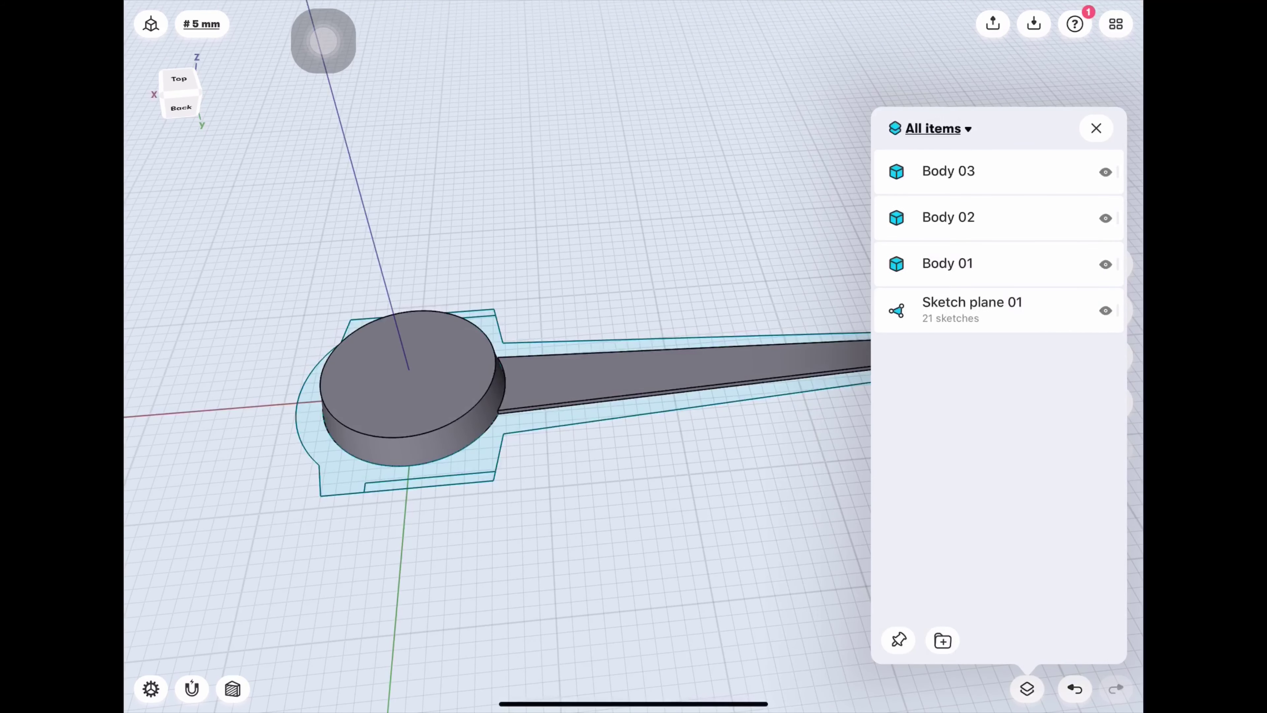
{"action": "left_click", "coordinate": [989, 340]}
{"action": "scroll", "coordinate": [390, 331], "scroll_direction": "up", "scroll_amount": 3}
{"action": "scroll", "coordinate": [390, 331], "scroll_direction": "up", "scroll_amount": 3}
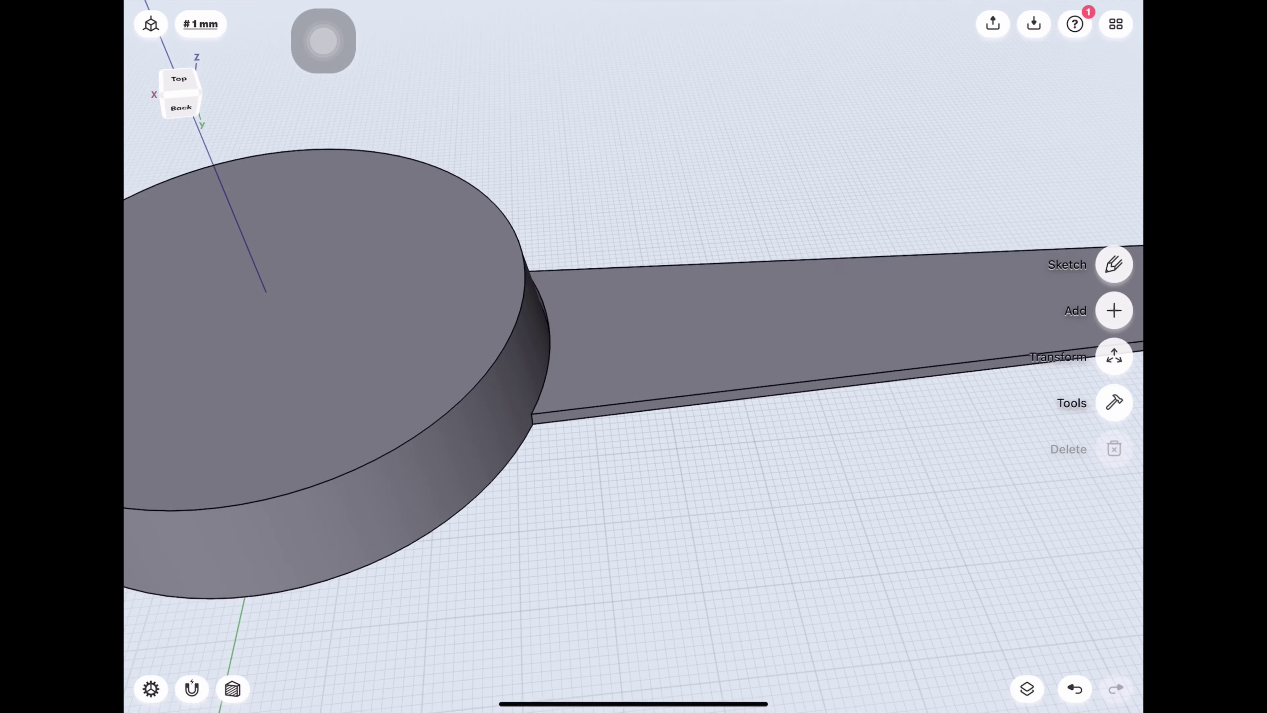
{"action": "scroll", "coordinate": [390, 331], "scroll_direction": "up", "scroll_amount": 3}
{"action": "left_click_drag", "start_coordinate": [699, 399], "coordinate": [848, 379]}
{"action": "scroll", "coordinate": [323, 41], "scroll_direction": "up", "scroll_amount": 2}
{"action": "scroll", "coordinate": [323, 41], "scroll_direction": "up", "scroll_amount": 2}
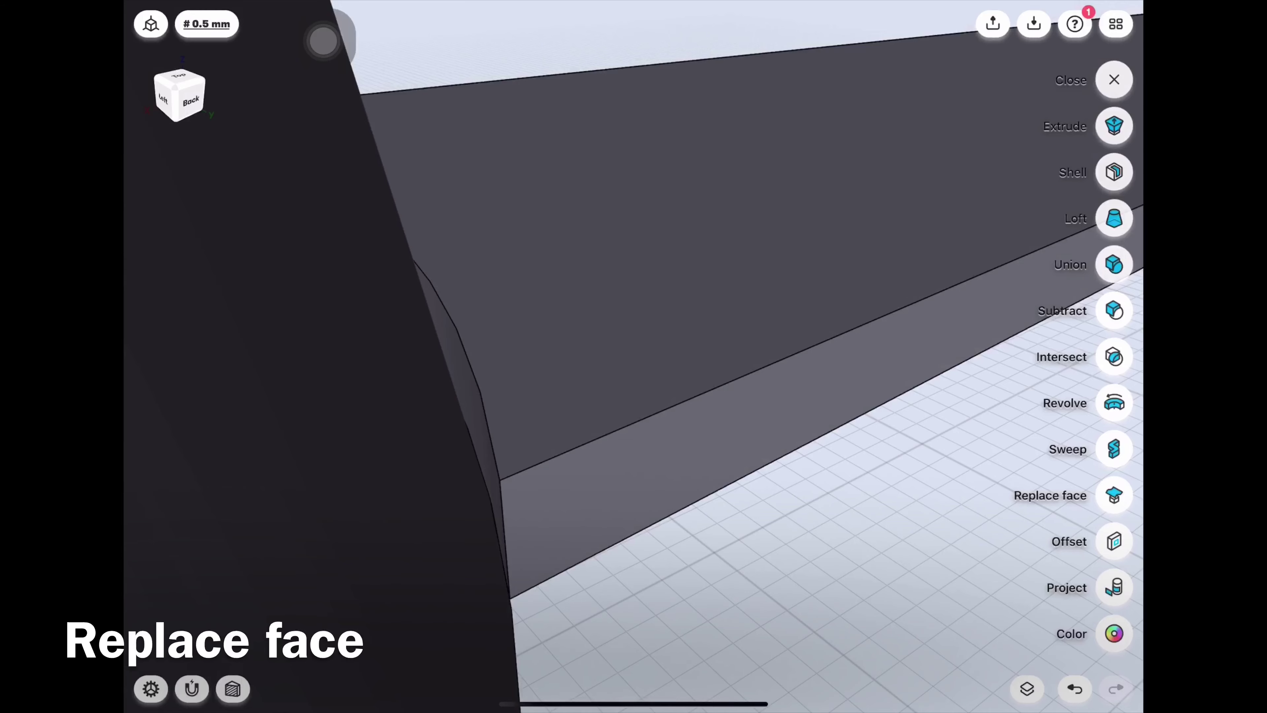
{"action": "left_click", "coordinate": [1114, 495]}
{"action": "left_click", "coordinate": [1114, 334]}
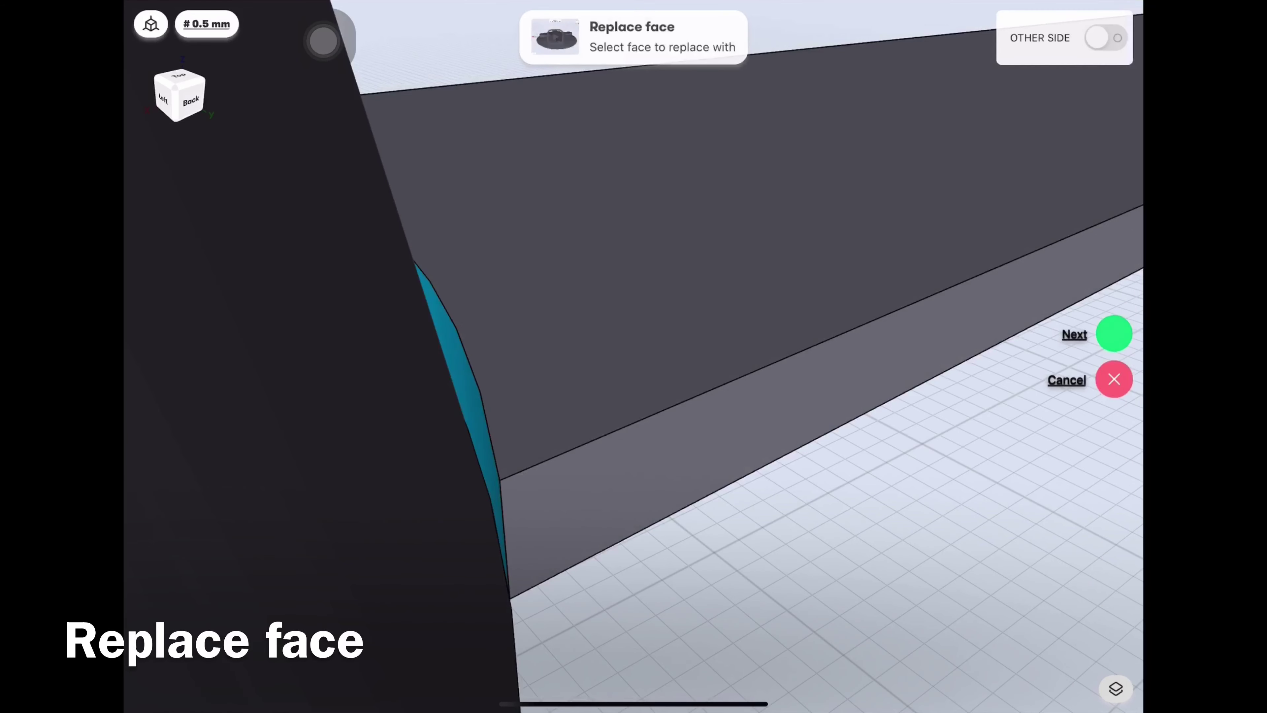
{"action": "left_click", "coordinate": [259, 350]}
{"action": "left_click", "coordinate": [1114, 334]}
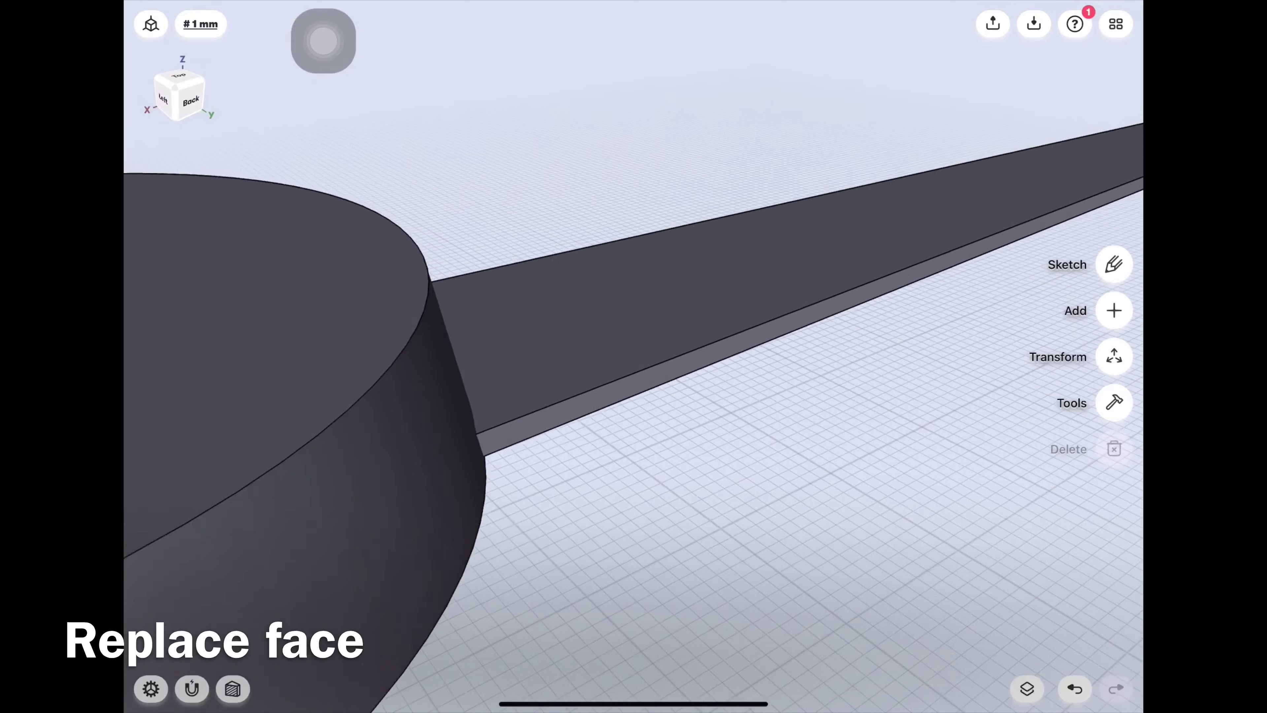
Extend the bar's other end to the big cylinder's wall with Replace face.
{"action": "mouse_move", "coordinate": [699, 250]}
{"action": "middle_mouse_down"}
{"action": "mouse_move", "coordinate": [574, 324]}
{"action": "mouse_move", "coordinate": [504, 394]}
{"action": "mouse_move", "coordinate": [334, 479]}
{"action": "middle_mouse_up"}
{"action": "scroll", "coordinate": [774, 310], "scroll_direction": "up", "scroll_amount": 3}
{"action": "scroll", "coordinate": [774, 309], "scroll_direction": "up", "scroll_amount": 3}
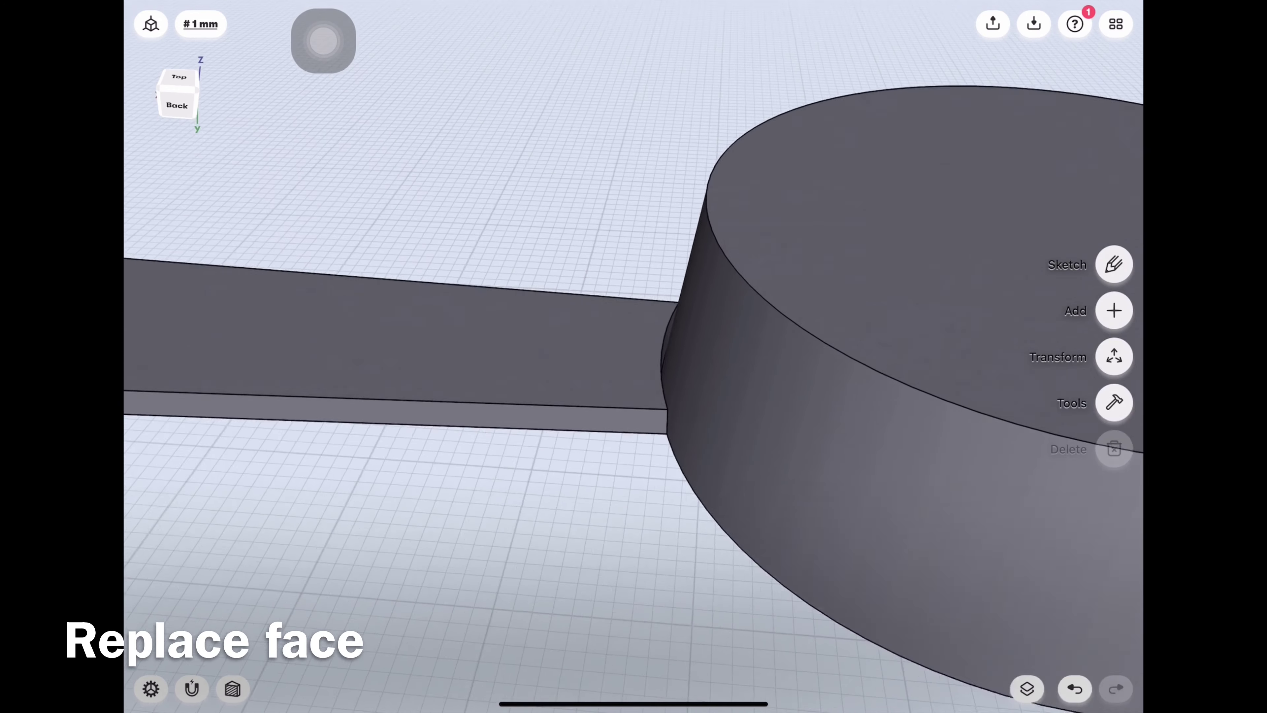
{"action": "scroll", "coordinate": [773, 310], "scroll_direction": "up", "scroll_amount": 3}
{"action": "scroll", "coordinate": [774, 310], "scroll_direction": "up", "scroll_amount": 3}
{"action": "scroll", "coordinate": [773, 310], "scroll_direction": "up", "scroll_amount": 2}
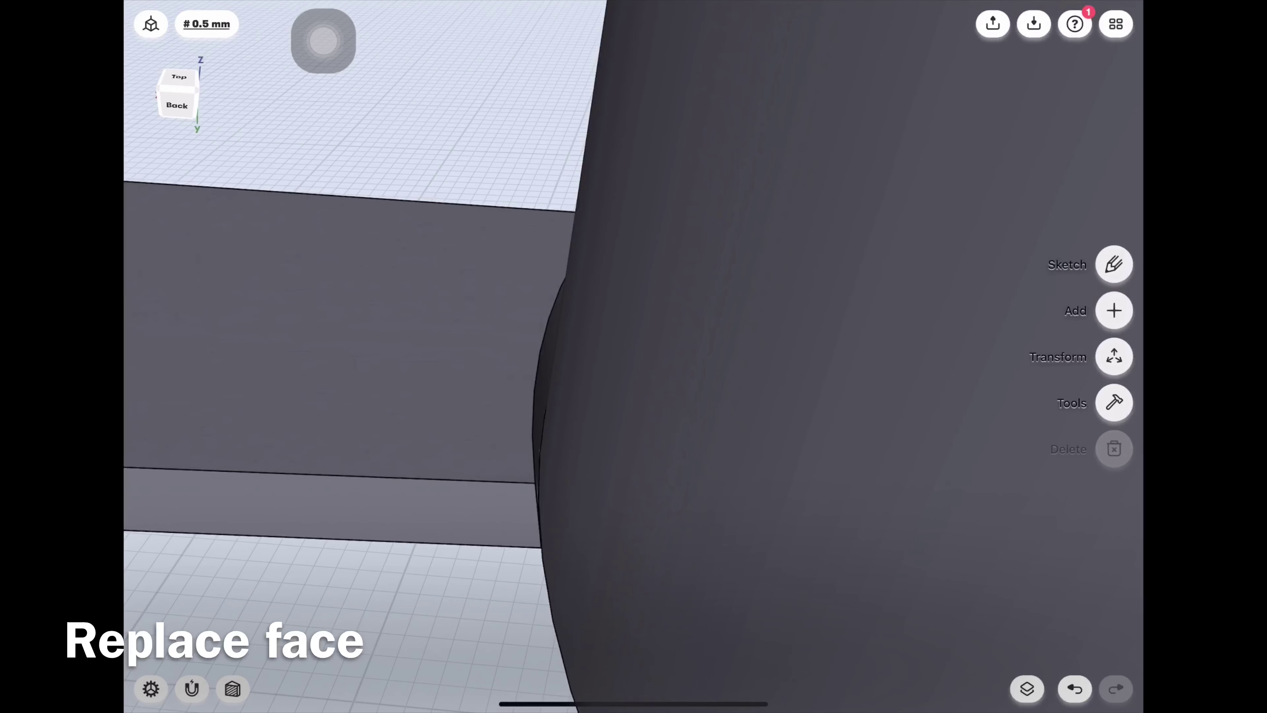
{"action": "left_click", "coordinate": [1114, 402]}
{"action": "left_click", "coordinate": [1115, 492]}
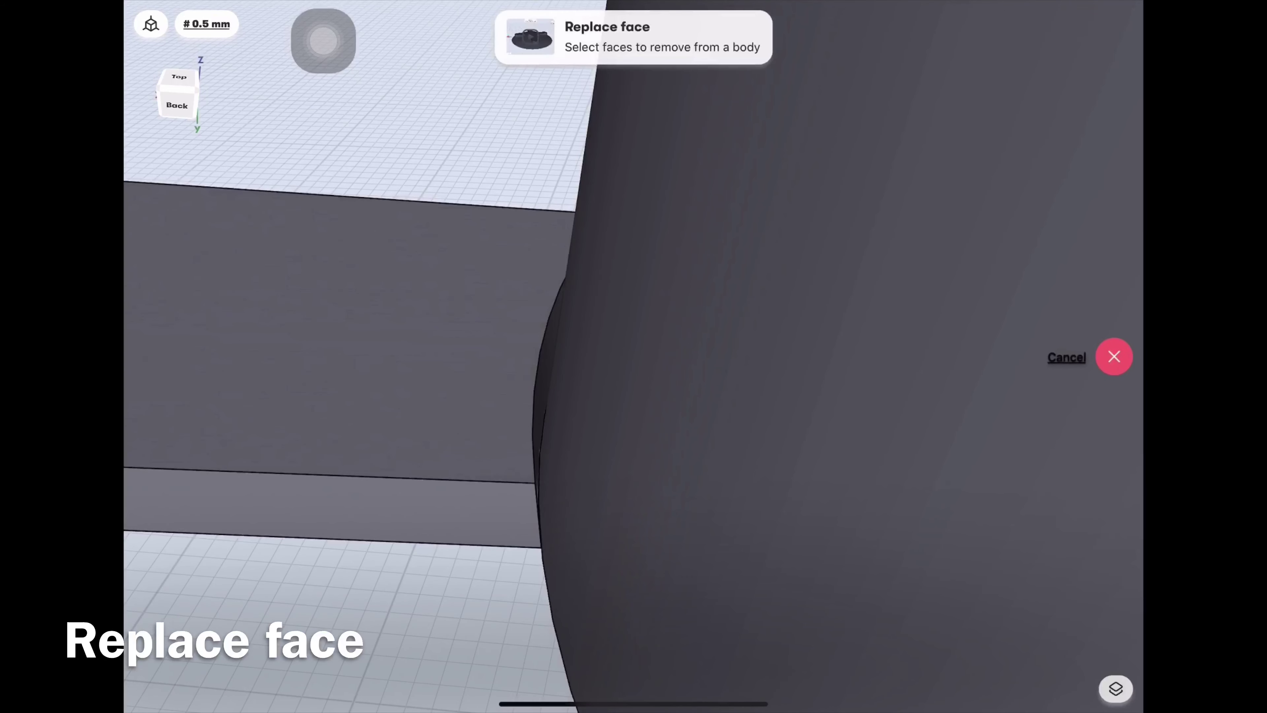
{"action": "left_click", "coordinate": [1114, 333]}
{"action": "left_click", "coordinate": [823, 349]}
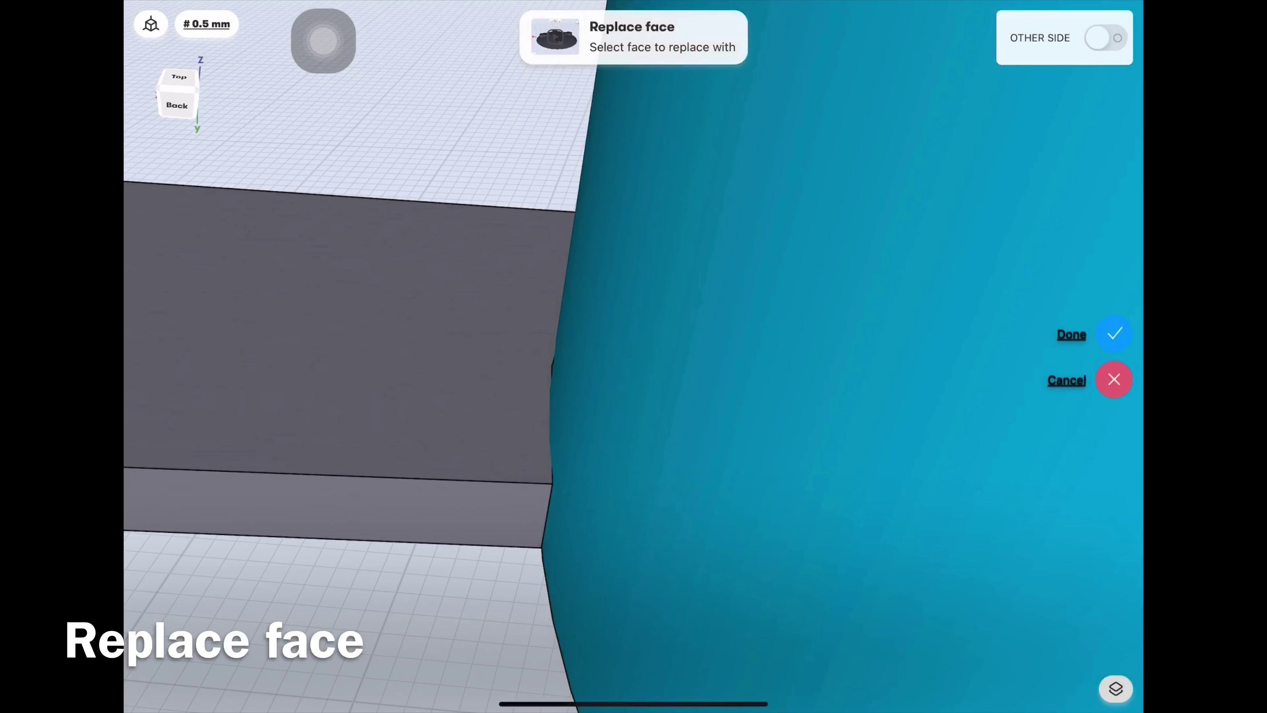
{"action": "left_click", "coordinate": [1114, 334]}
Union the large cylinder and the bar into one solid body.
{"action": "scroll", "coordinate": [634, 357], "scroll_direction": "down", "scroll_amount": 5}
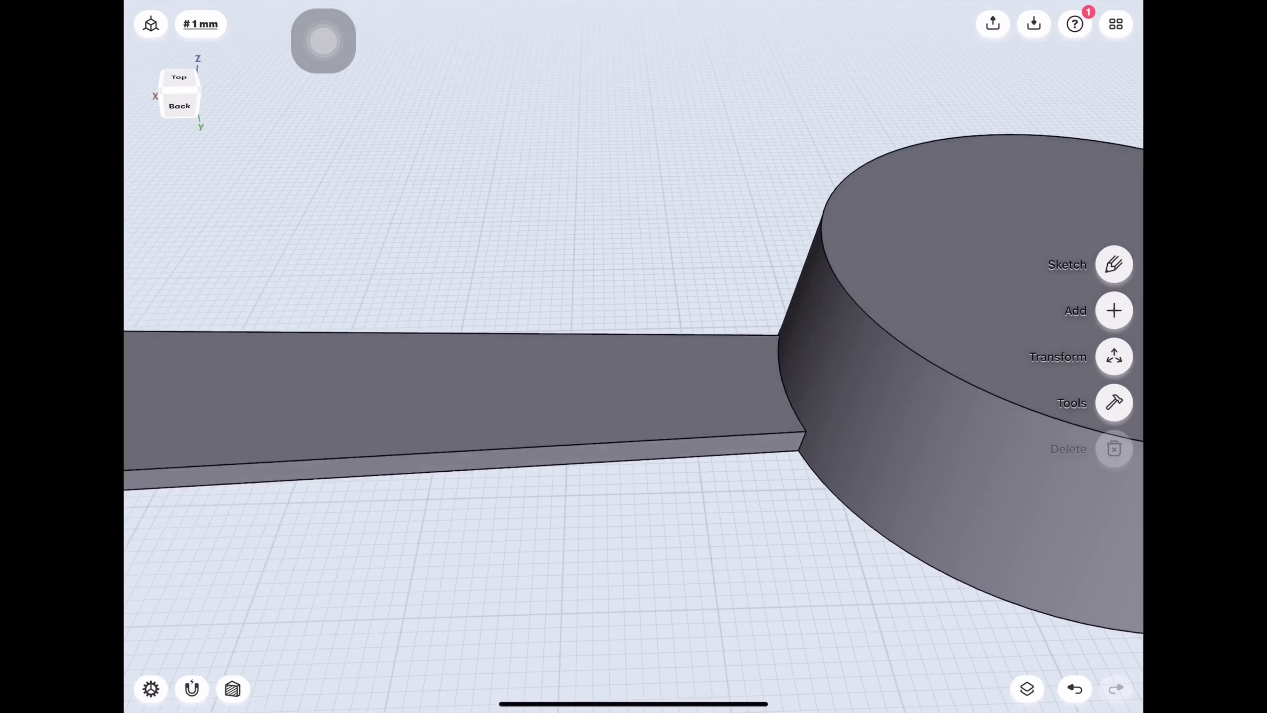
{"action": "scroll", "coordinate": [634, 357], "scroll_direction": "down", "scroll_amount": 3}
{"action": "mouse_move", "coordinate": [634, 356]}
{"action": "middle_mouse_down"}
{"action": "mouse_move", "coordinate": [599, 325]}
{"action": "mouse_move", "coordinate": [599, 399]}
{"action": "mouse_move", "coordinate": [574, 299]}
{"action": "mouse_move", "coordinate": [624, 325]}
{"action": "mouse_move", "coordinate": [623, 349]}
{"action": "mouse_move", "coordinate": [549, 334]}
{"action": "middle_mouse_up"}
{"action": "left_click", "coordinate": [1114, 402]}
{"action": "left_click", "coordinate": [1114, 263]}
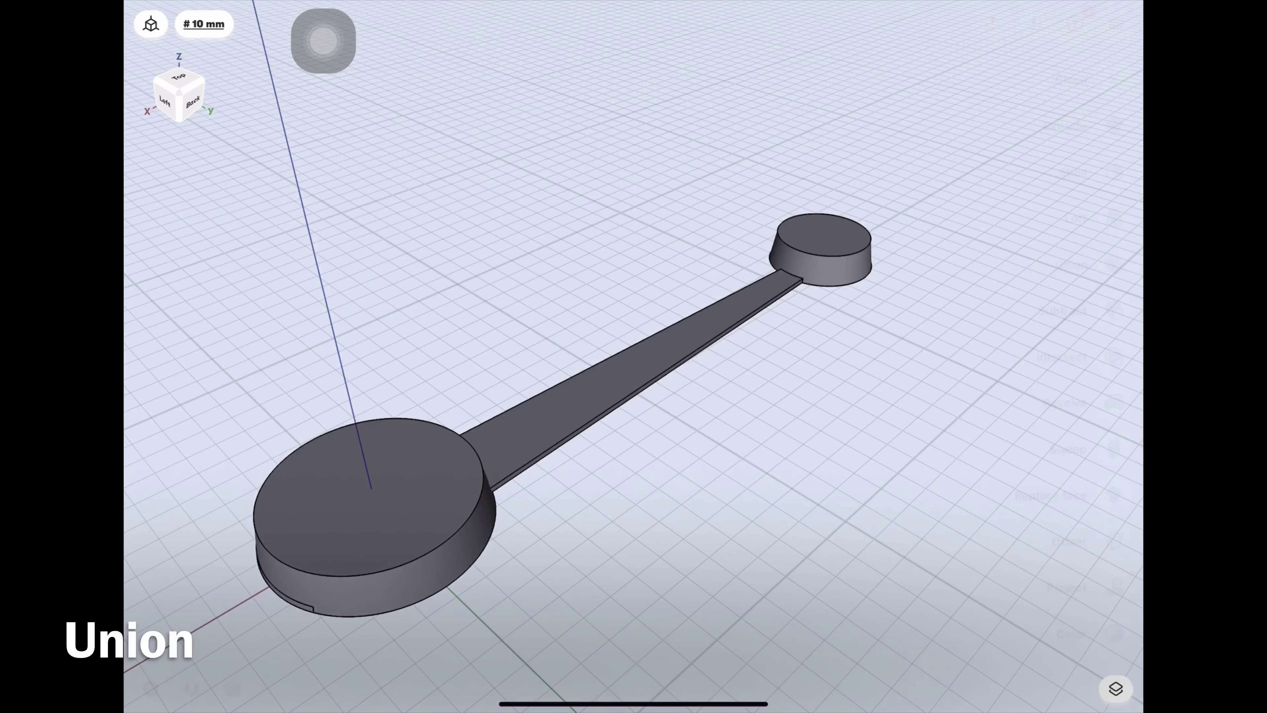
{"action": "left_click", "coordinate": [372, 488]}
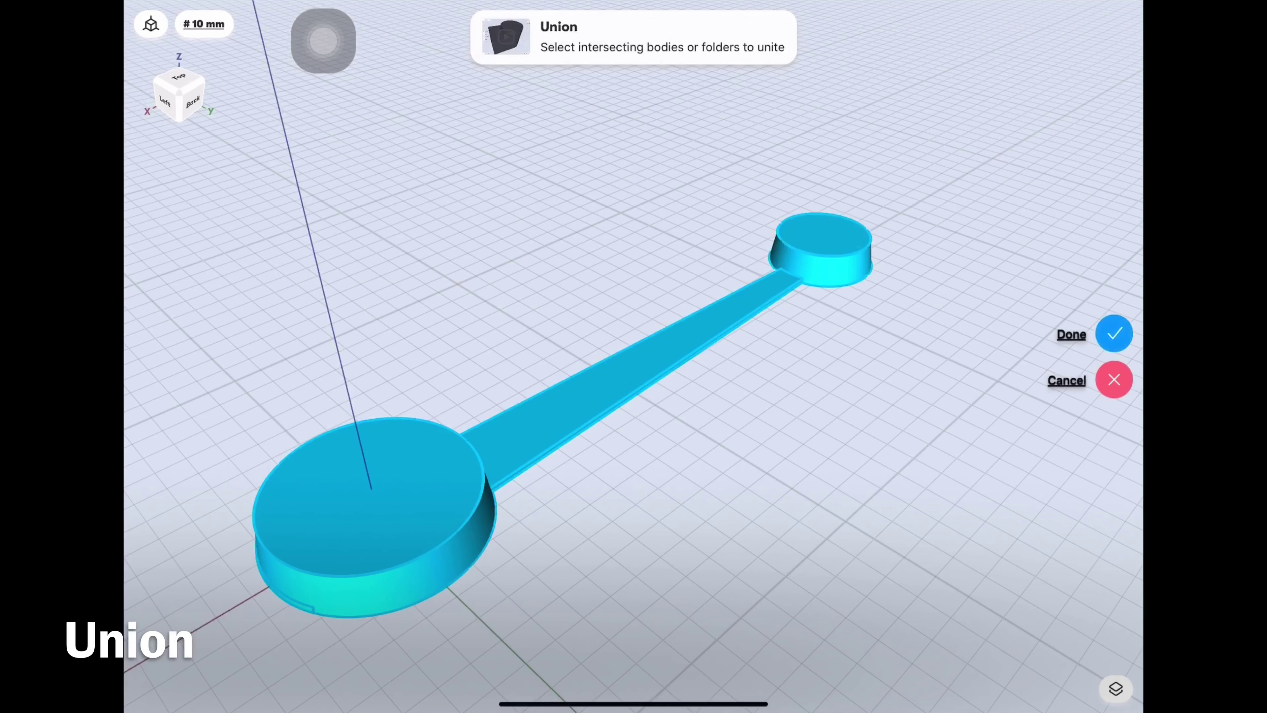
{"action": "left_click", "coordinate": [1114, 333]}
{"action": "mouse_move", "coordinate": [634, 350]}
{"action": "middle_mouse_down"}
{"action": "mouse_move", "coordinate": [634, 449]}
{"action": "mouse_move", "coordinate": [634, 300]}
{"action": "mouse_move", "coordinate": [633, 399]}
{"action": "mouse_move", "coordinate": [694, 424]}
{"action": "middle_mouse_up"}
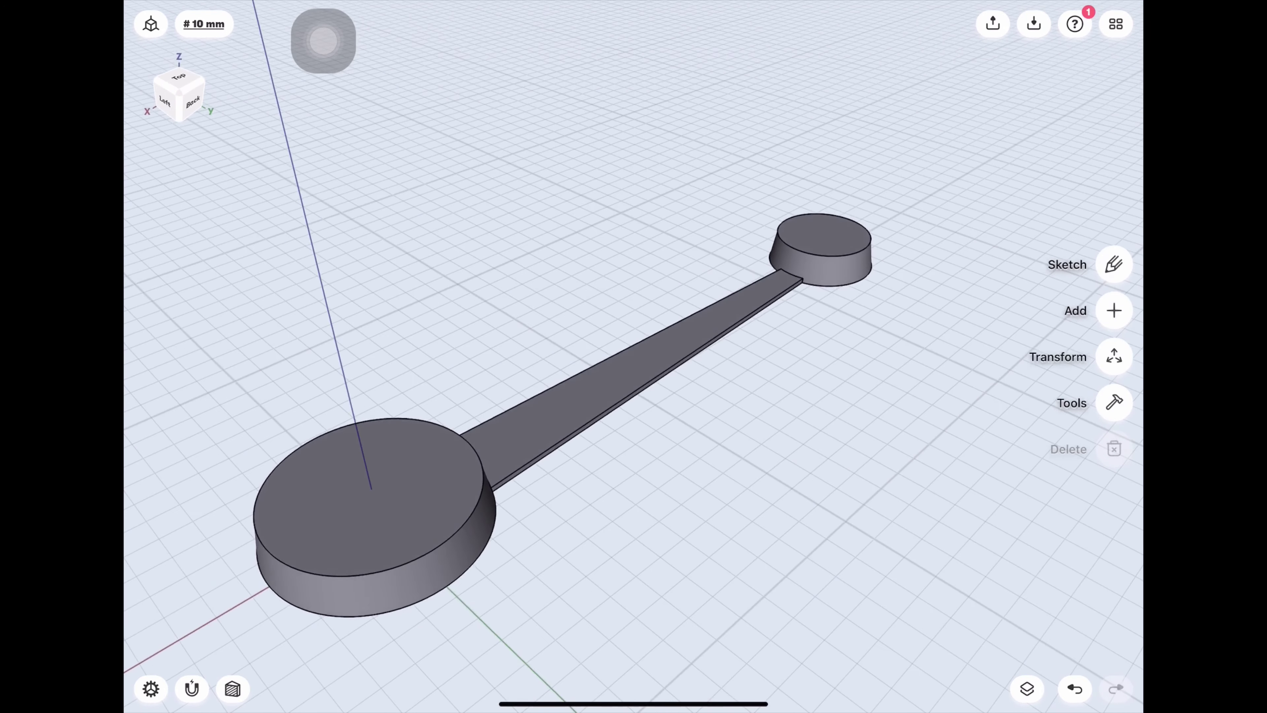
{"action": "scroll", "coordinate": [634, 349], "scroll_direction": "up", "scroll_amount": 3}
{"action": "scroll", "coordinate": [634, 350], "scroll_direction": "up", "scroll_amount": 2}
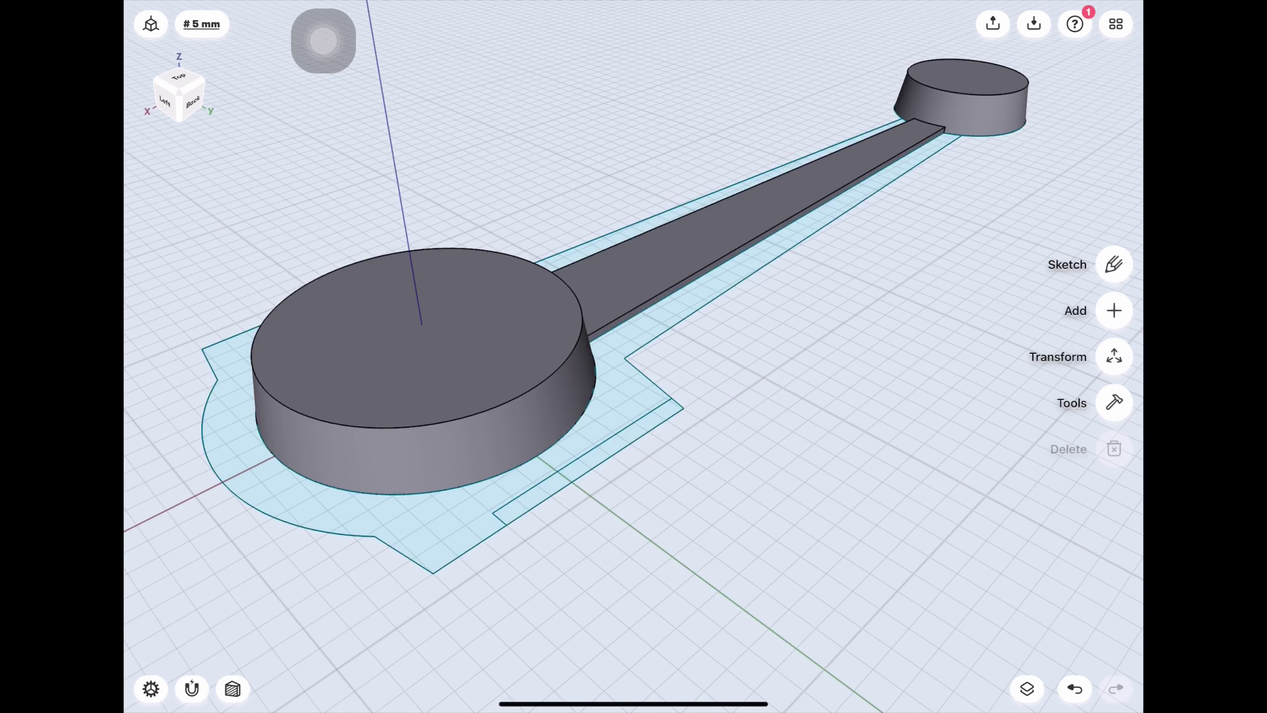
Start an extrusion and select all the base-plate sketch regions.
{"action": "left_click", "coordinate": [1114, 403]}
{"action": "left_click", "coordinate": [1114, 124]}
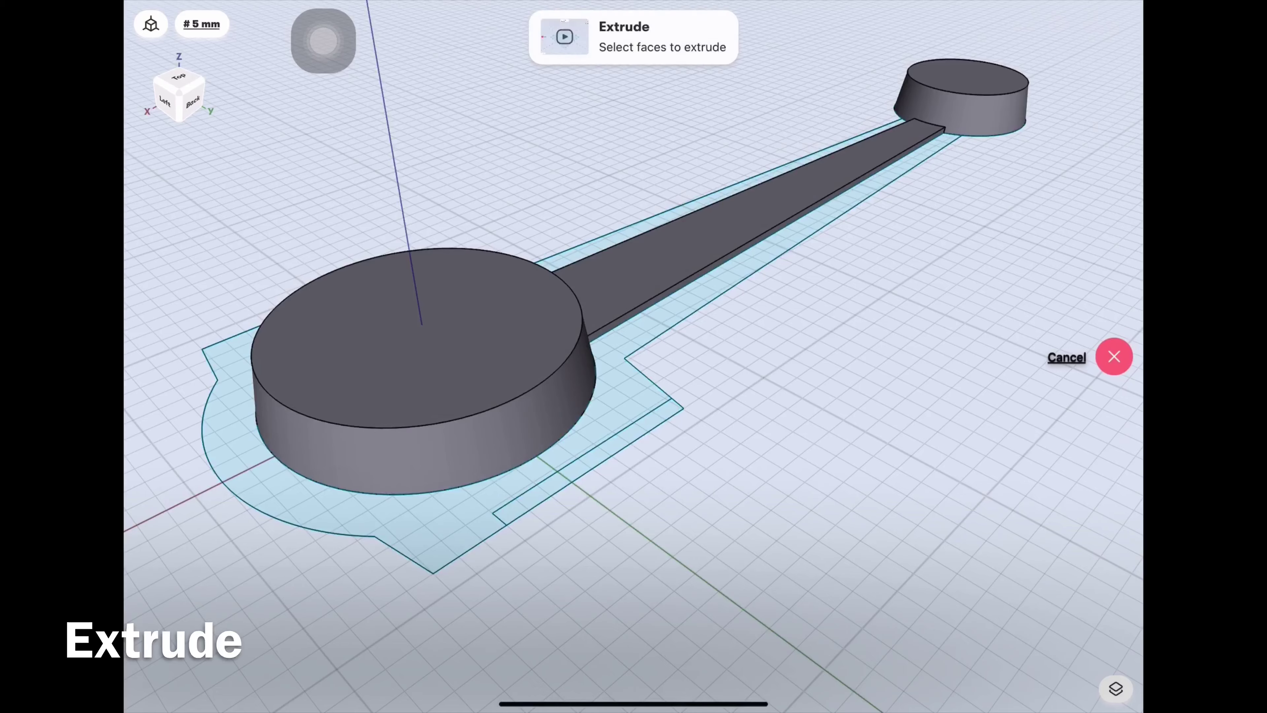
{"action": "scroll", "coordinate": [634, 350], "scroll_direction": "up", "scroll_amount": 3}
{"action": "left_click", "coordinate": [624, 360]}
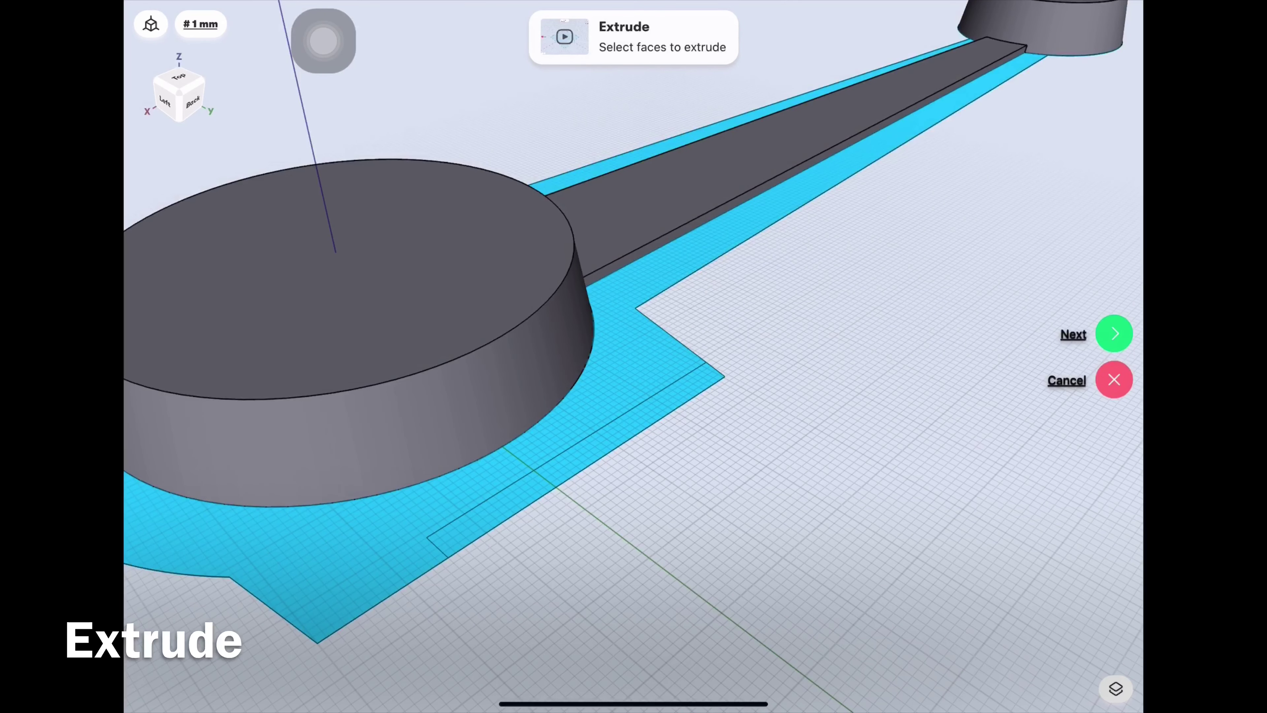
{"action": "scroll", "coordinate": [634, 350], "scroll_direction": "down", "scroll_amount": 5}
{"action": "mouse_move", "coordinate": [633, 350]}
{"action": "middle_mouse_down"}
{"action": "mouse_move", "coordinate": [499, 359]}
{"action": "mouse_move", "coordinate": [449, 340]}
{"action": "middle_mouse_up"}
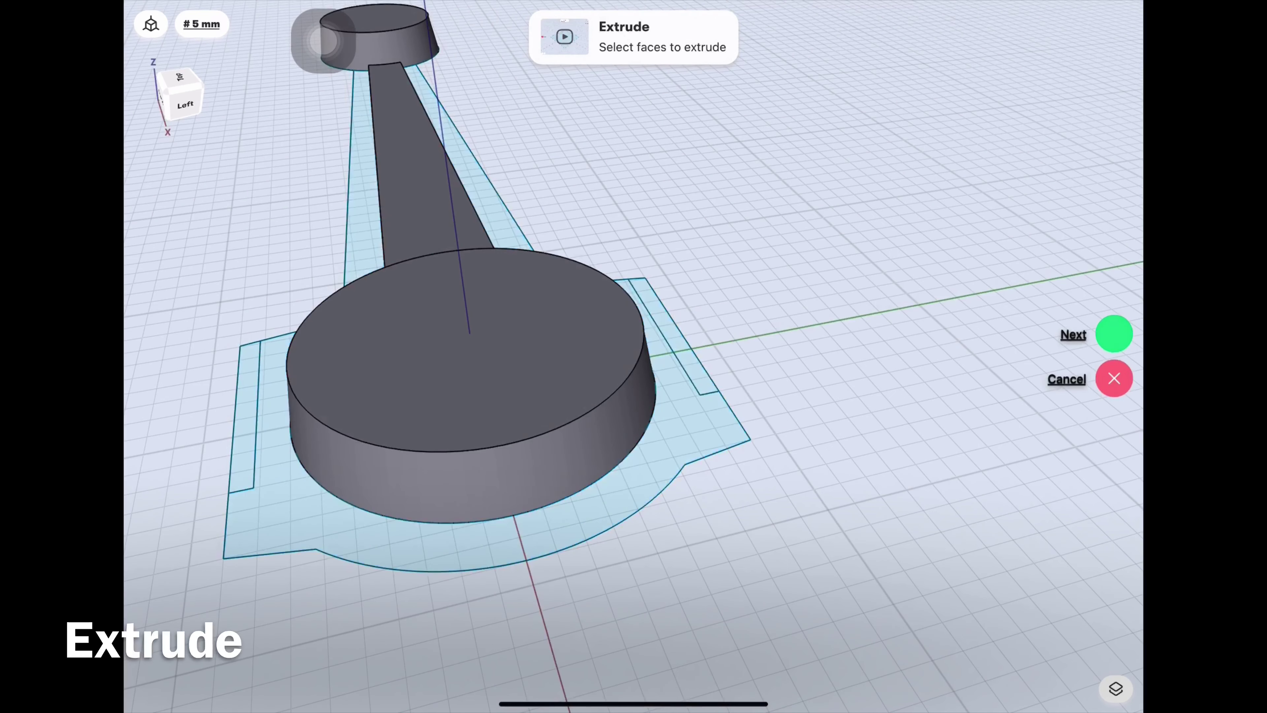
{"action": "left_click", "coordinate": [499, 545]}
{"action": "middle_click_drag", "start_coordinate": [633, 350], "coordinate": [349, 360]}
{"action": "scroll", "coordinate": [633, 349], "scroll_direction": "up", "scroll_amount": 3}
{"action": "scroll", "coordinate": [634, 349], "scroll_direction": "down", "scroll_amount": 3}
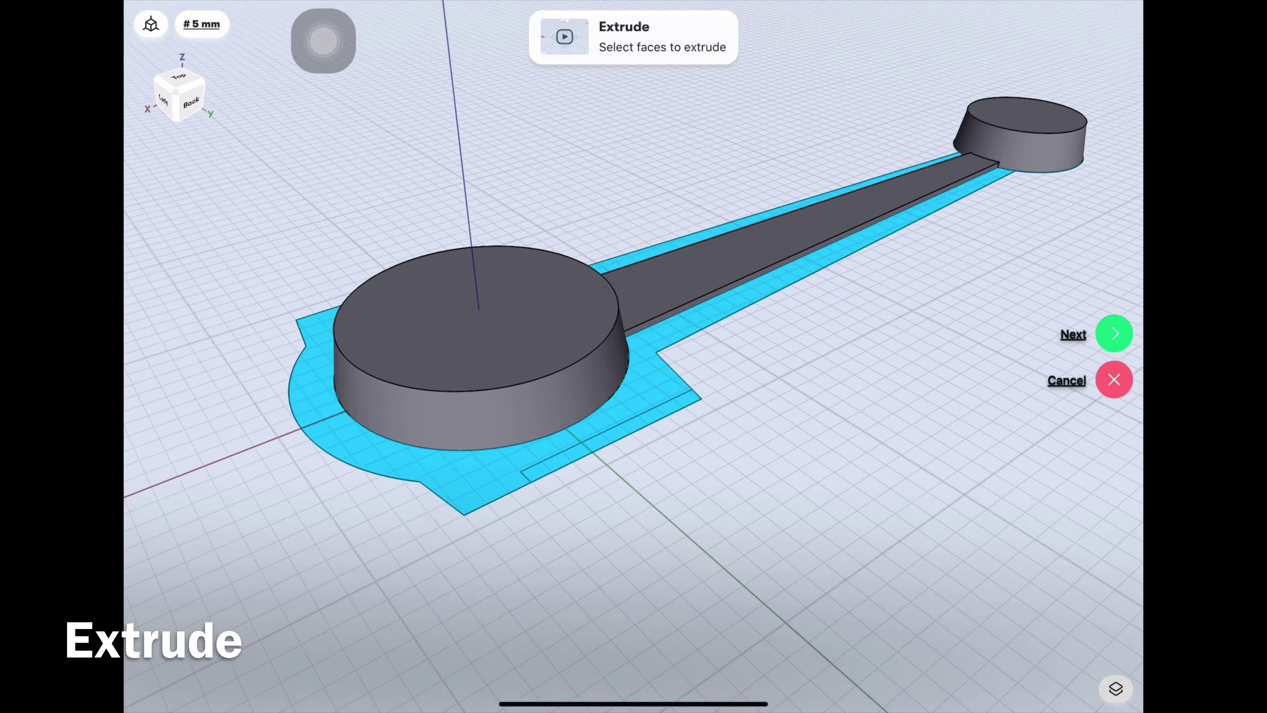
{"action": "scroll", "coordinate": [634, 349], "scroll_direction": "down", "scroll_amount": 2}
{"action": "middle_click_drag", "start_coordinate": [633, 349], "coordinate": [574, 349]}
Extrude the base plate 10 mm thick with a 7° draft.
{"action": "left_click", "coordinate": [1114, 333]}
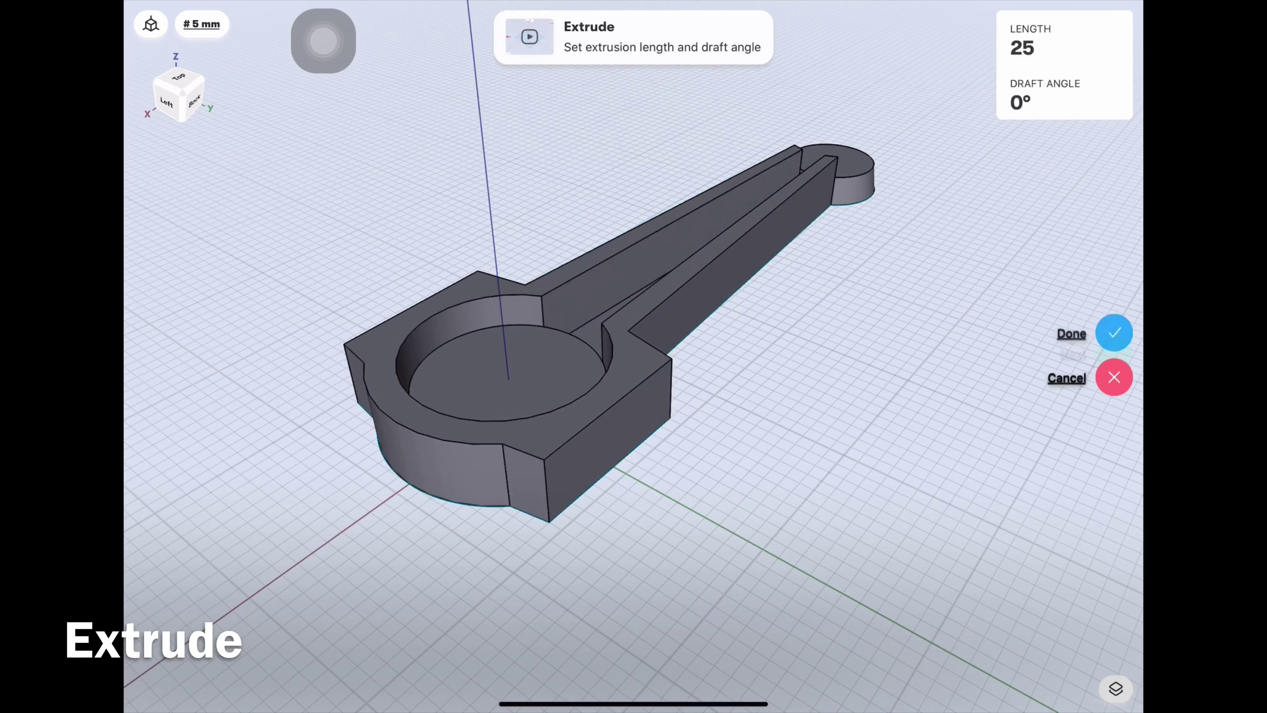
{"action": "left_click", "coordinate": [1065, 37]}
{"action": "type", "text": "10"}
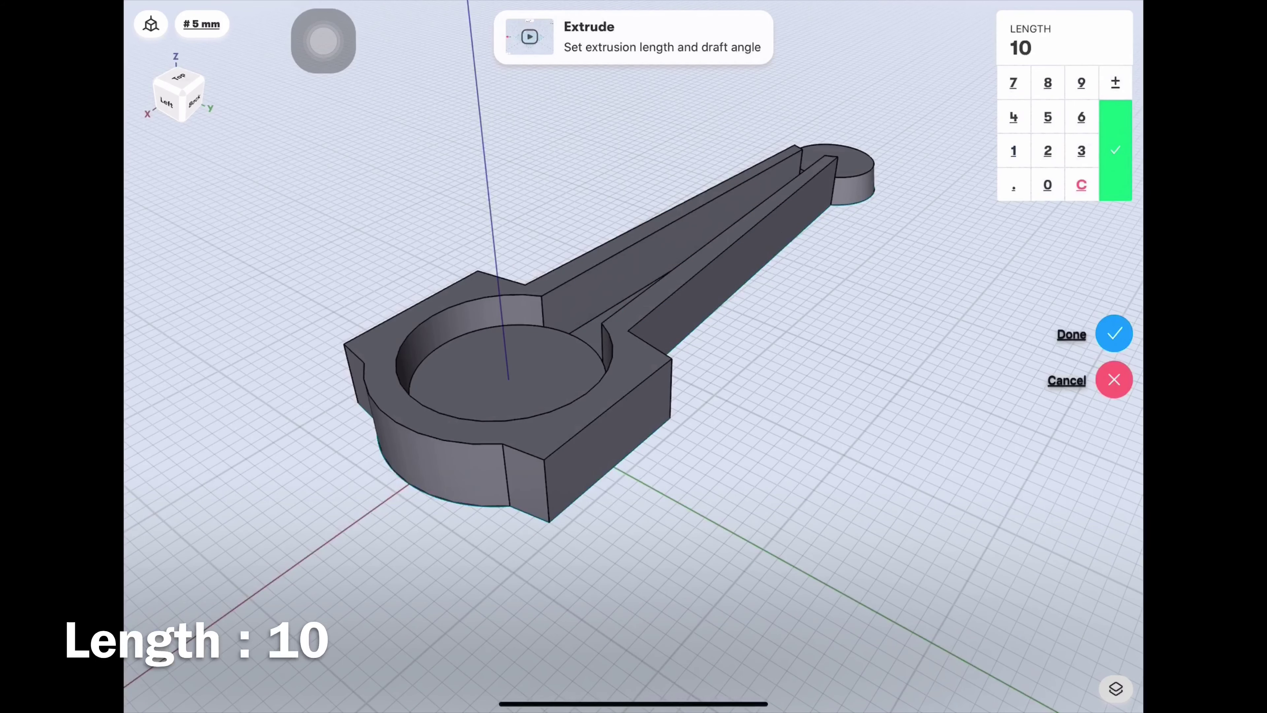
{"action": "left_click", "coordinate": [1115, 150]}
{"action": "left_click", "coordinate": [1028, 90]}
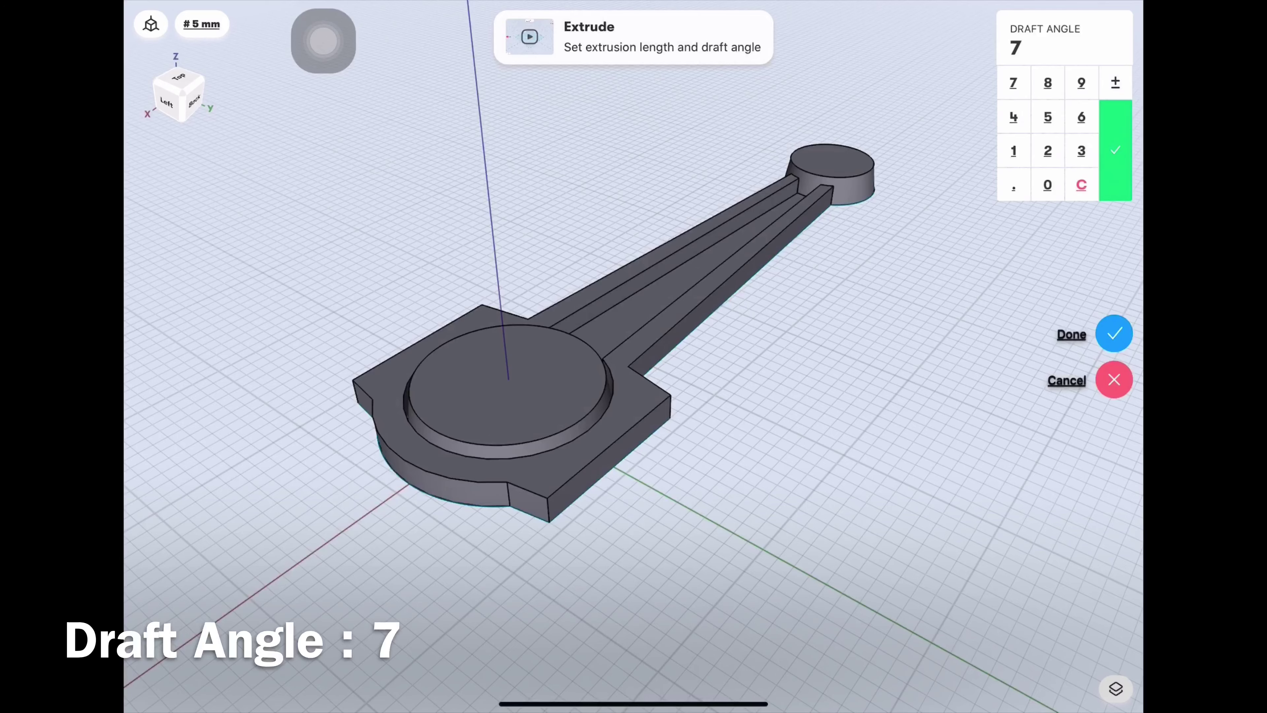
{"action": "left_click", "coordinate": [1116, 149]}
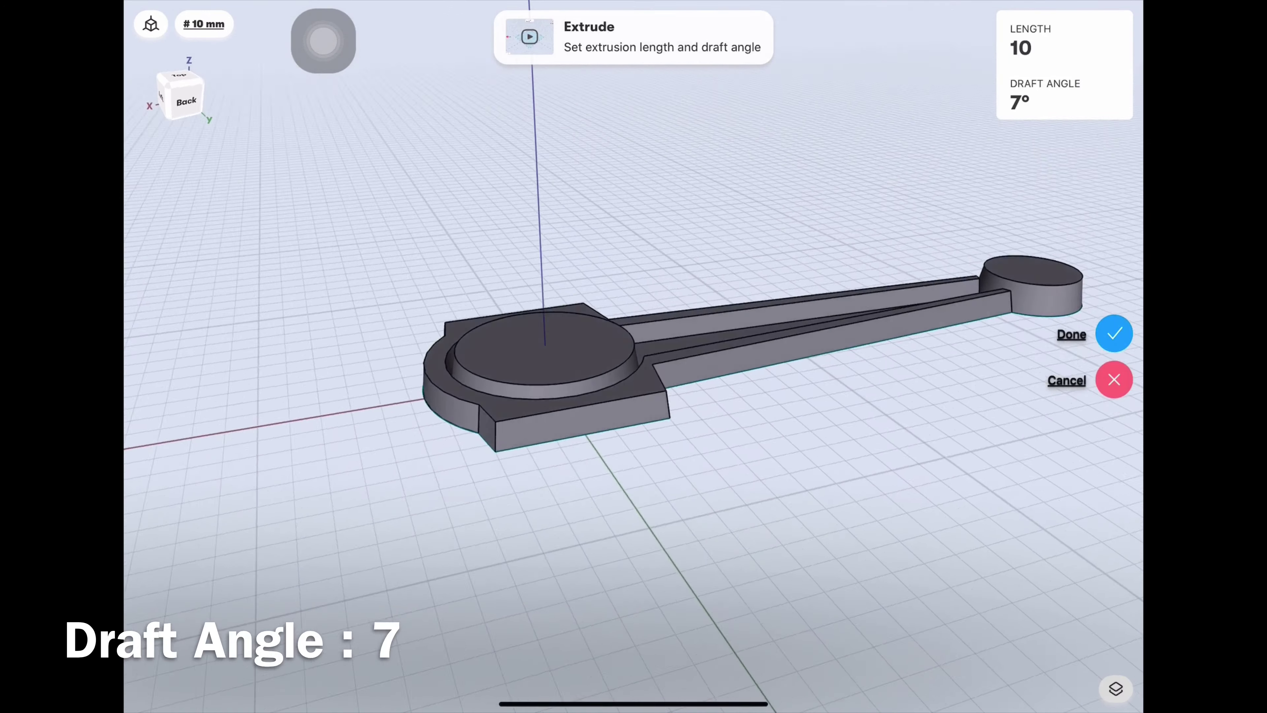
{"action": "left_click", "coordinate": [1114, 334]}
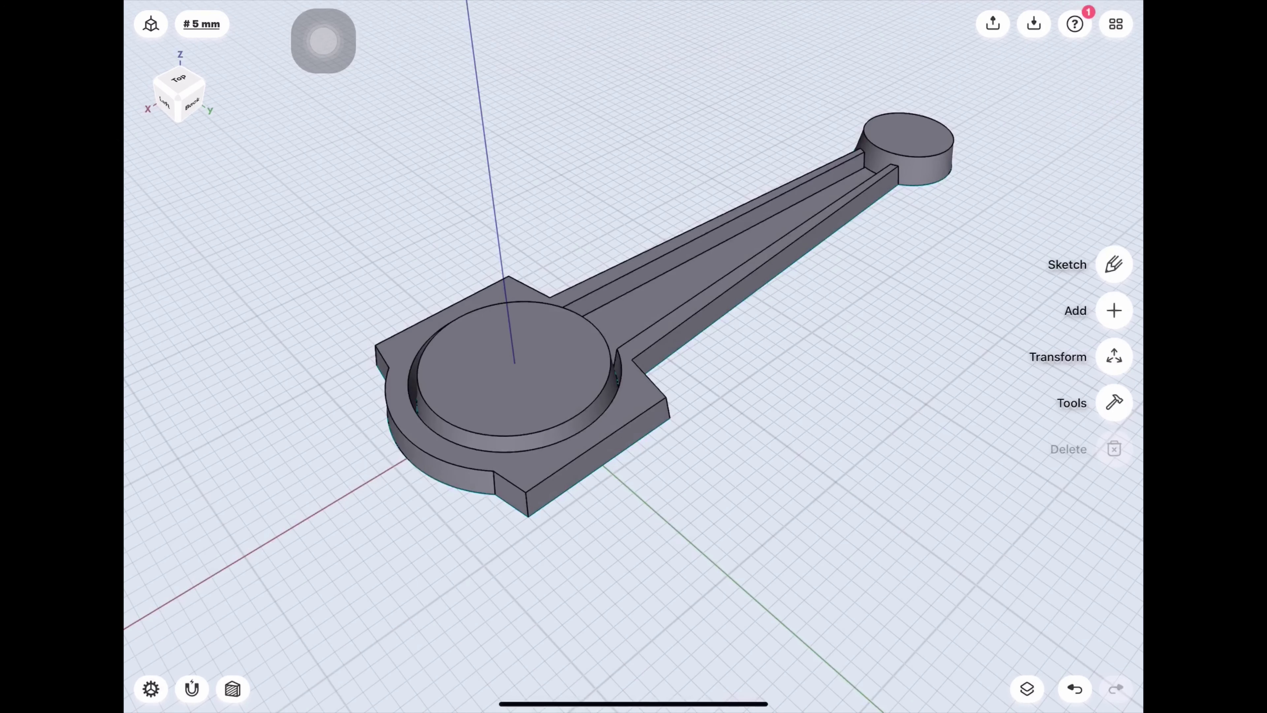
At the big end, replace a face with the boss's side face.
{"action": "scroll", "coordinate": [499, 375], "scroll_direction": "up", "scroll_amount": 5}
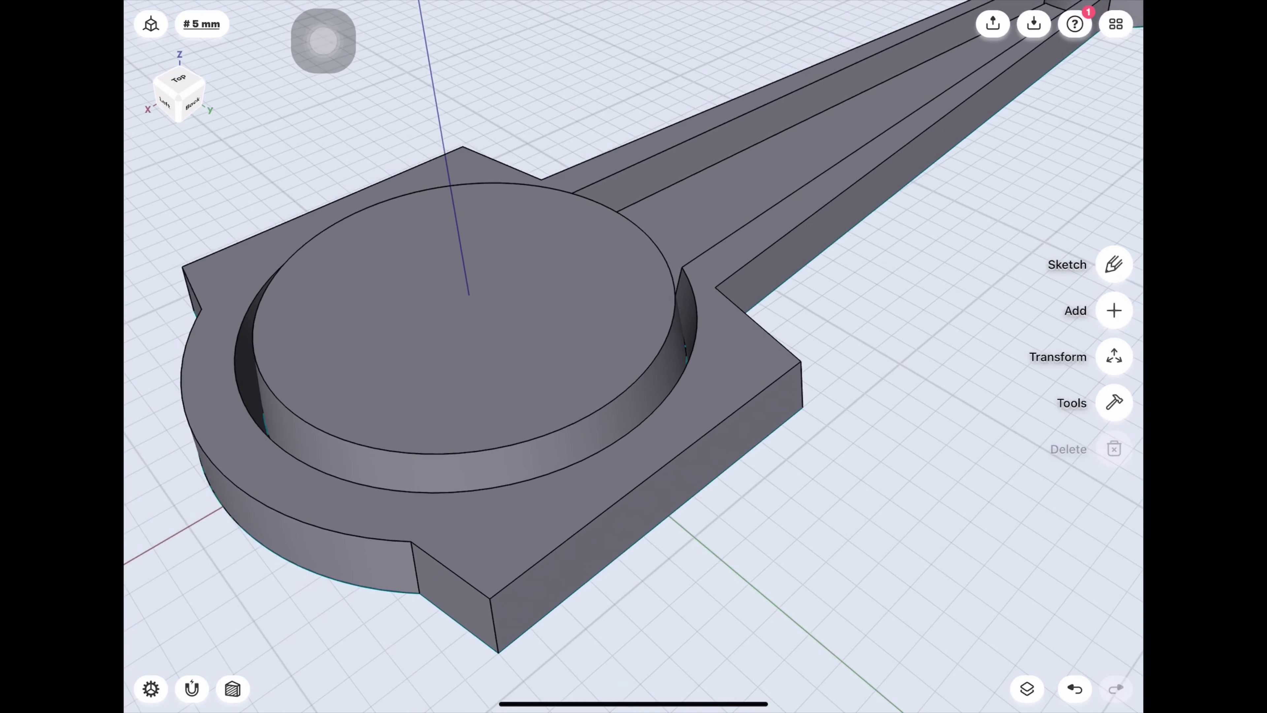
{"action": "scroll", "coordinate": [634, 356], "scroll_direction": "up", "scroll_amount": 3}
{"action": "left_click_drag", "start_coordinate": [634, 356], "coordinate": [549, 356]}
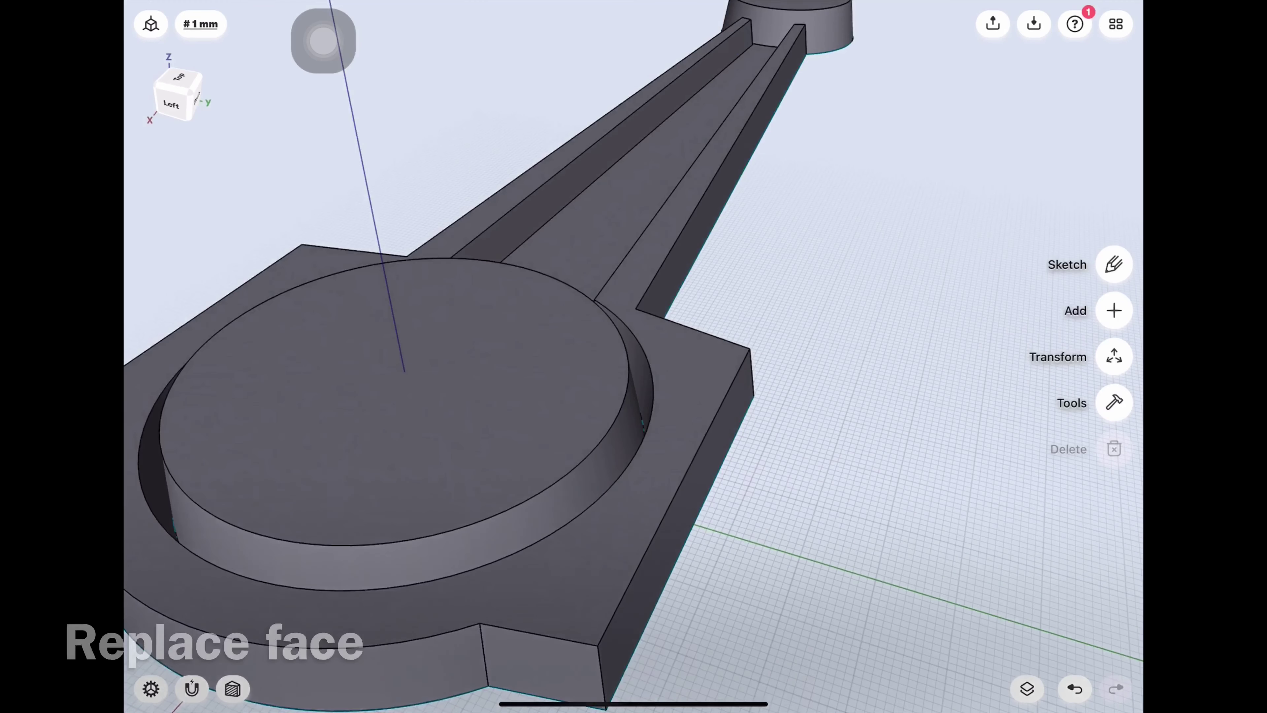
{"action": "left_click", "coordinate": [1114, 402]}
{"action": "left_click", "coordinate": [1115, 496]}
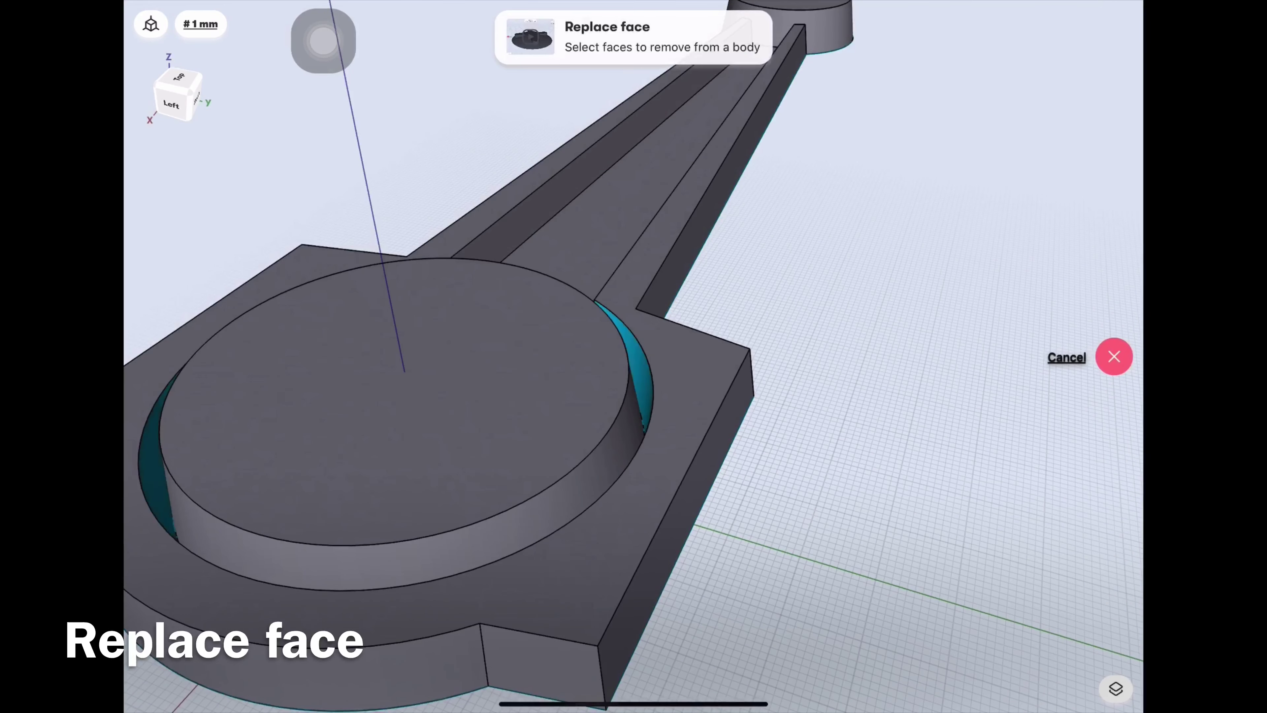
{"action": "left_click", "coordinate": [1114, 333]}
{"action": "left_click", "coordinate": [379, 564]}
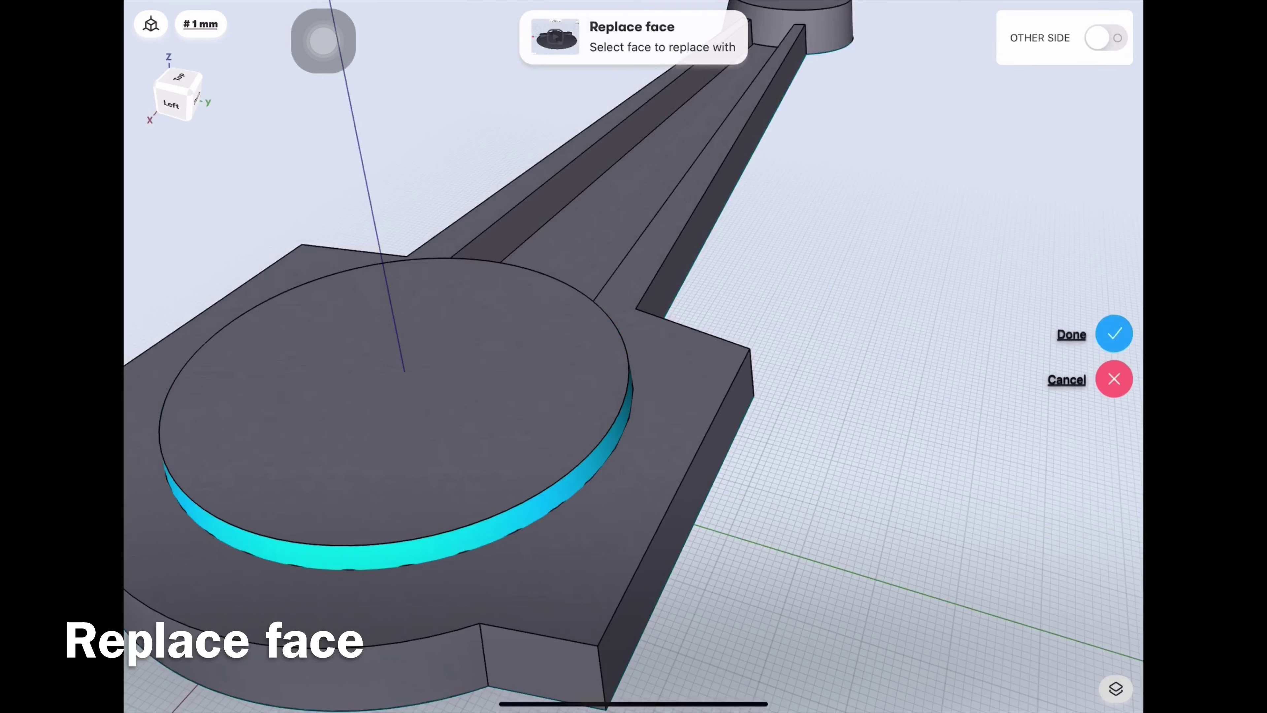
{"action": "left_click", "coordinate": [1114, 332]}
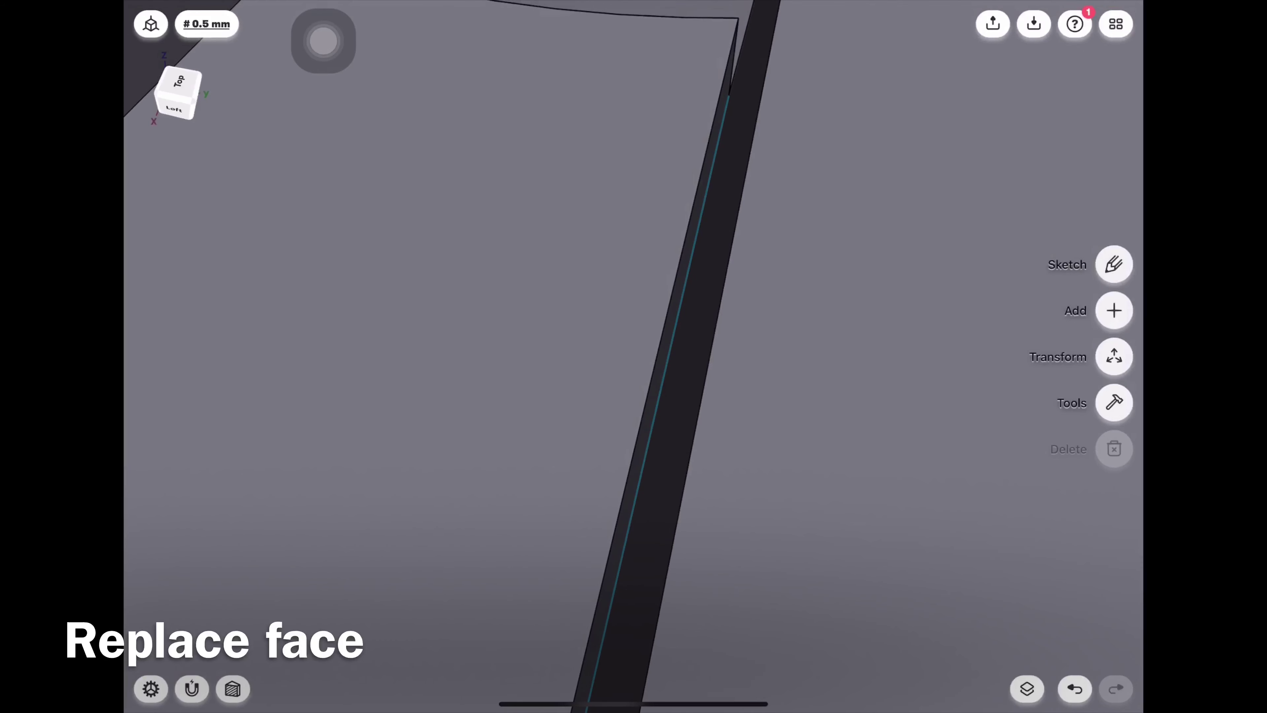
Replace the channel face and inspect the channel edge.
{"action": "left_click", "coordinate": [1114, 402]}
{"action": "left_click", "coordinate": [1114, 494]}
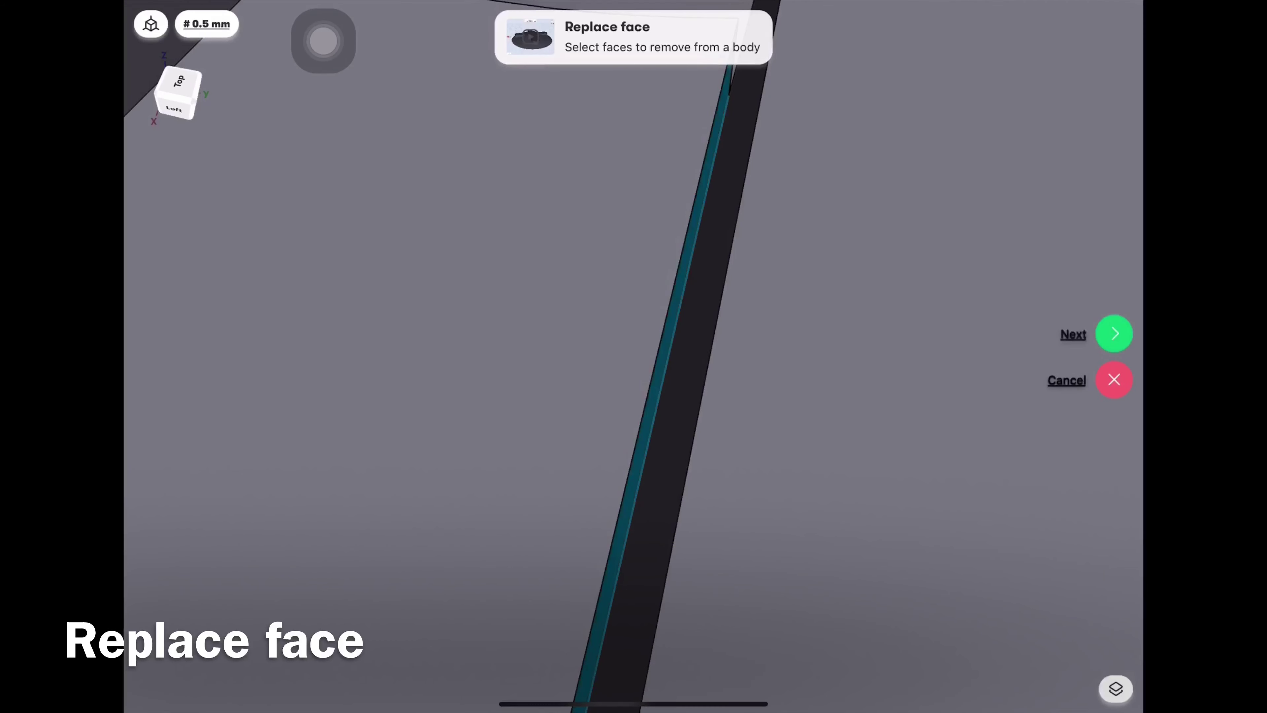
{"action": "left_click", "coordinate": [1114, 333]}
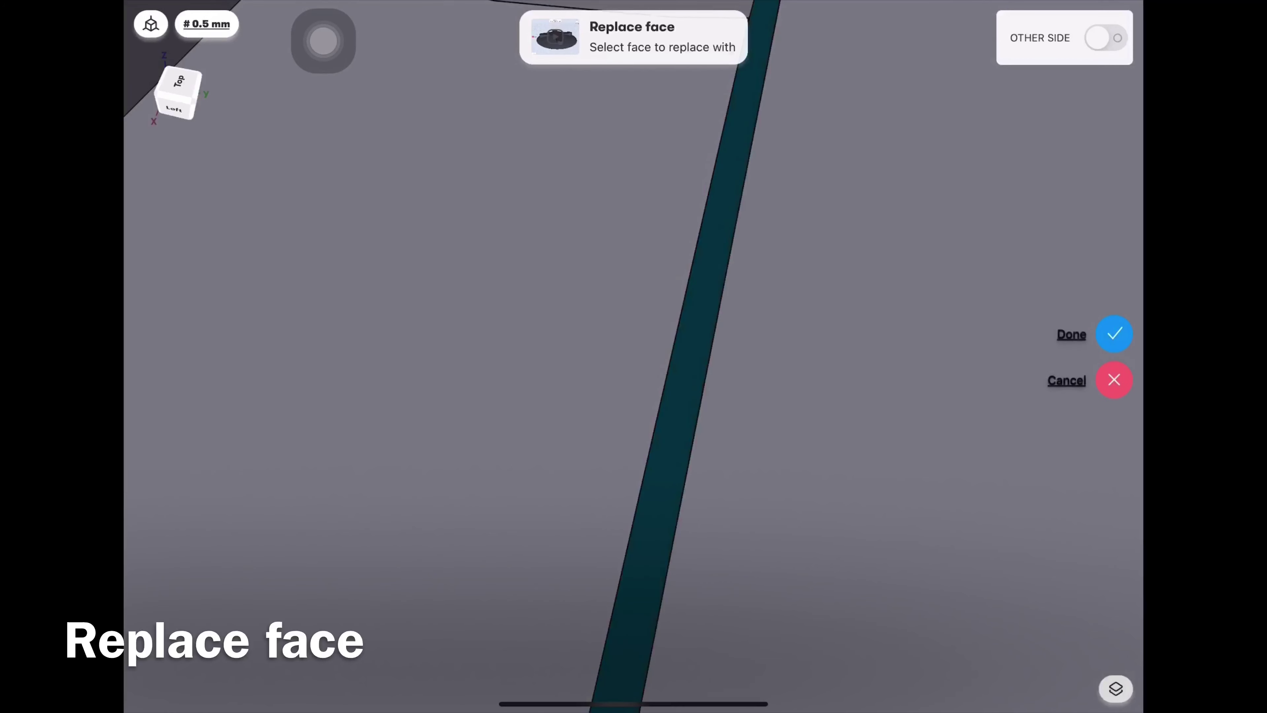
{"action": "left_click", "coordinate": [1114, 334]}
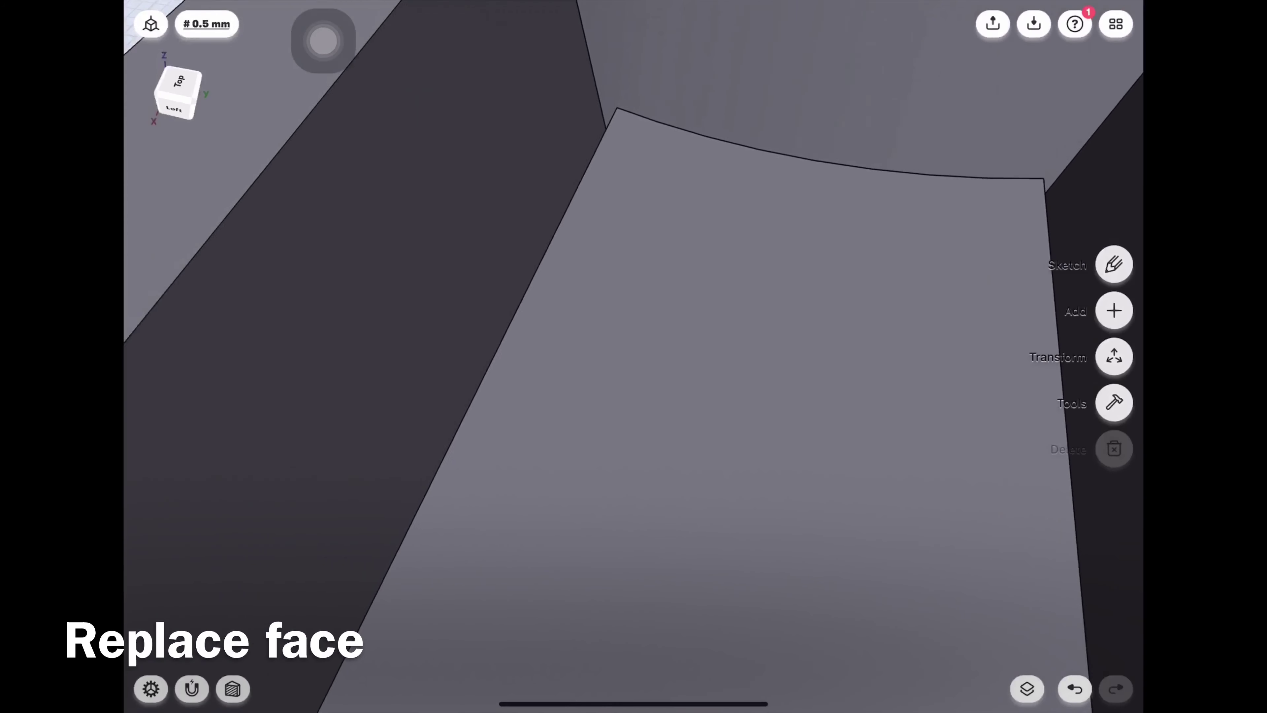
{"action": "left_click_drag", "start_coordinate": [649, 350], "coordinate": [808, 329]}
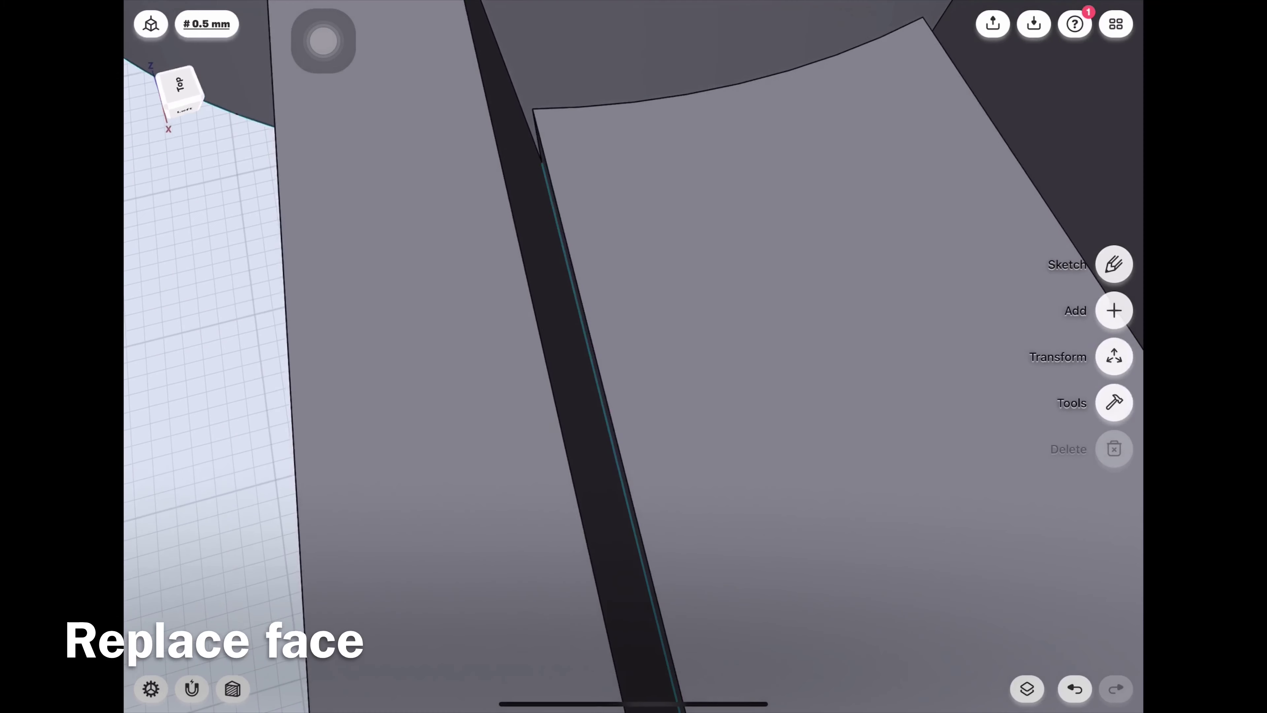
{"action": "mouse_move", "coordinate": [648, 350]}
{"action": "left_mouse_down"}
{"action": "mouse_move", "coordinate": [549, 379]}
{"action": "mouse_move", "coordinate": [609, 354]}
{"action": "mouse_move", "coordinate": [529, 369]}
{"action": "left_mouse_up"}
Replace the thin dark face with the neighbouring face.
{"action": "left_click", "coordinate": [1114, 402]}
{"action": "left_click", "coordinate": [1116, 492]}
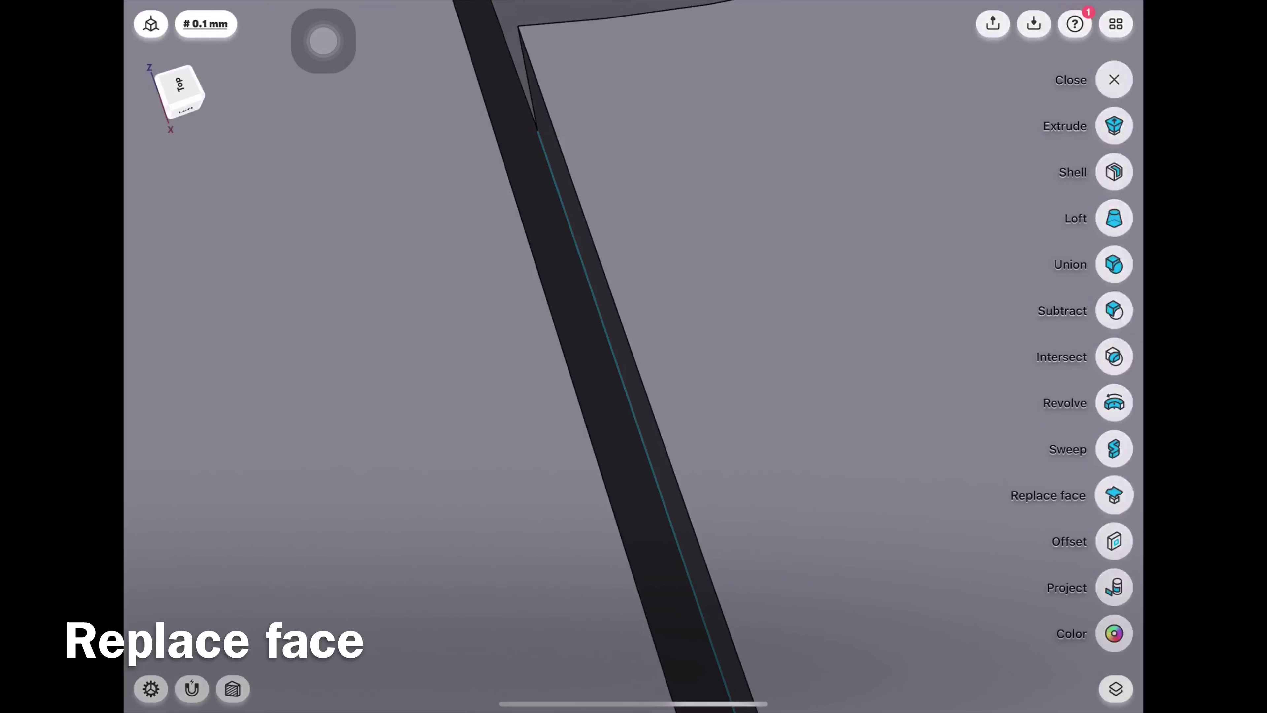
{"action": "left_click", "coordinate": [1114, 334]}
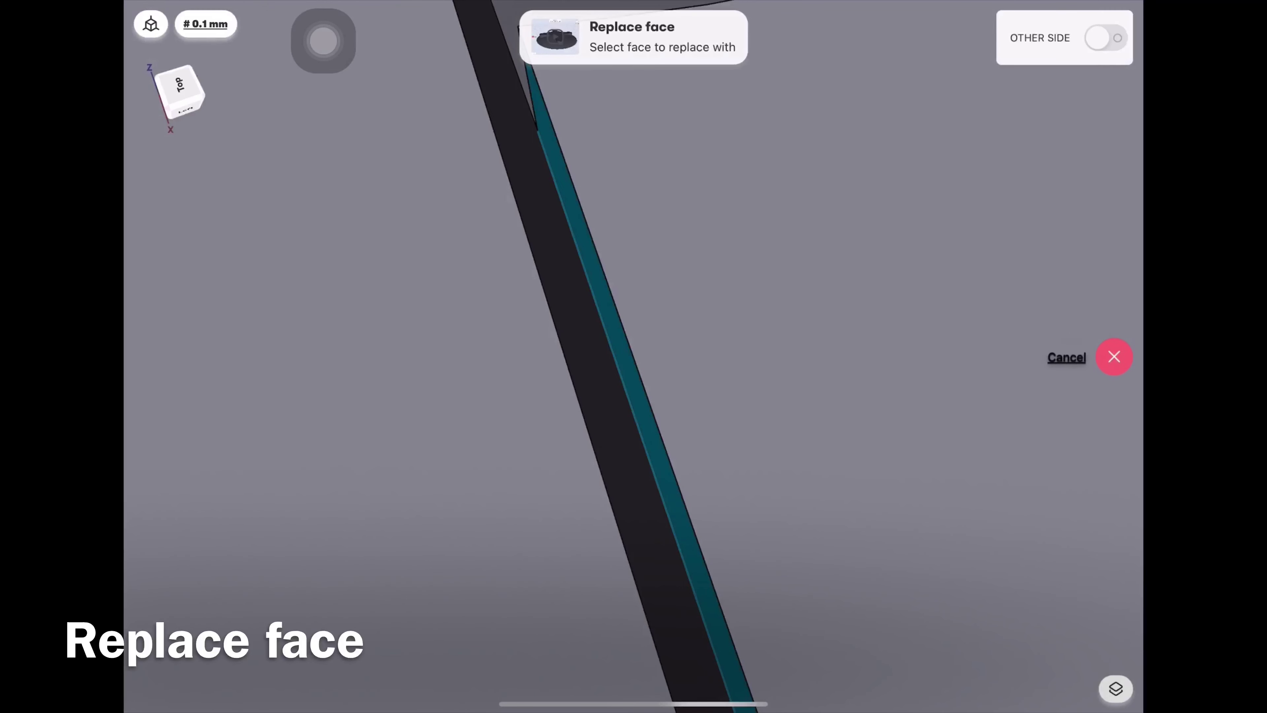
{"action": "left_click", "coordinate": [579, 349]}
{"action": "left_click", "coordinate": [1114, 333]}
{"action": "left_click_drag", "start_coordinate": [598, 349], "coordinate": [529, 449]}
{"action": "left_click_drag", "start_coordinate": [848, 300], "coordinate": [638, 349]}
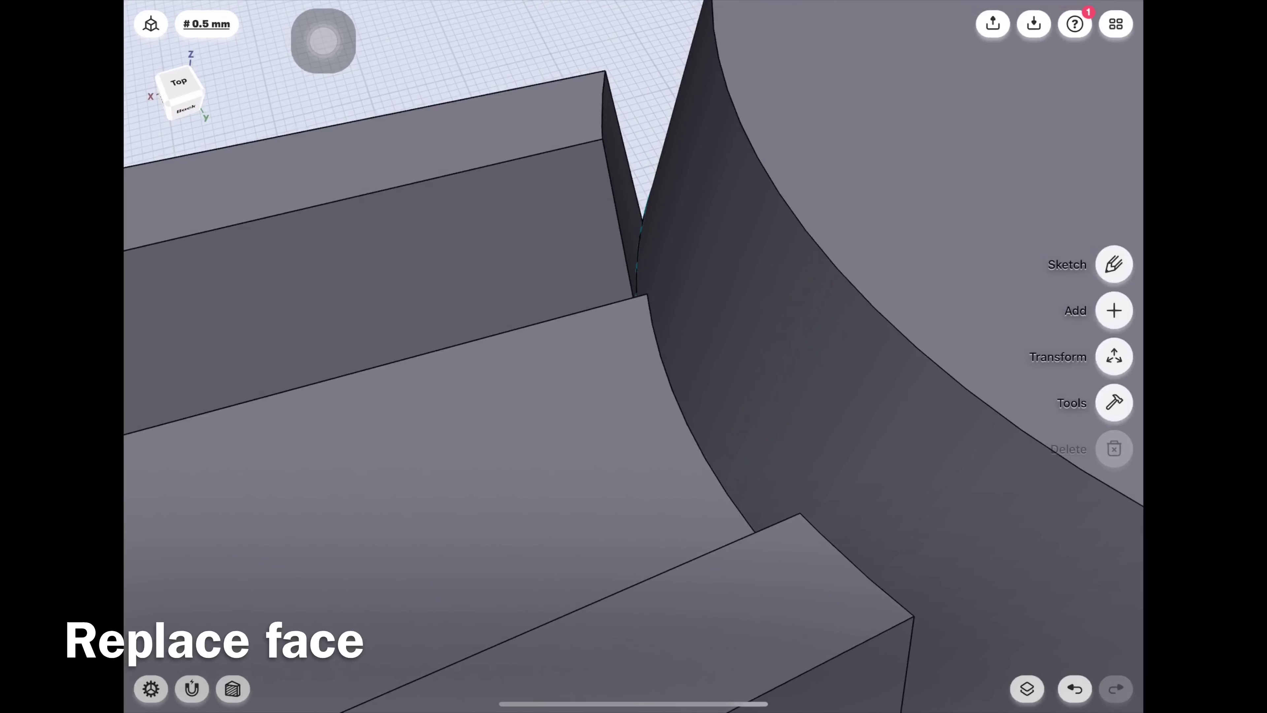
{"action": "left_click_drag", "start_coordinate": [499, 349], "coordinate": [499, 444]}
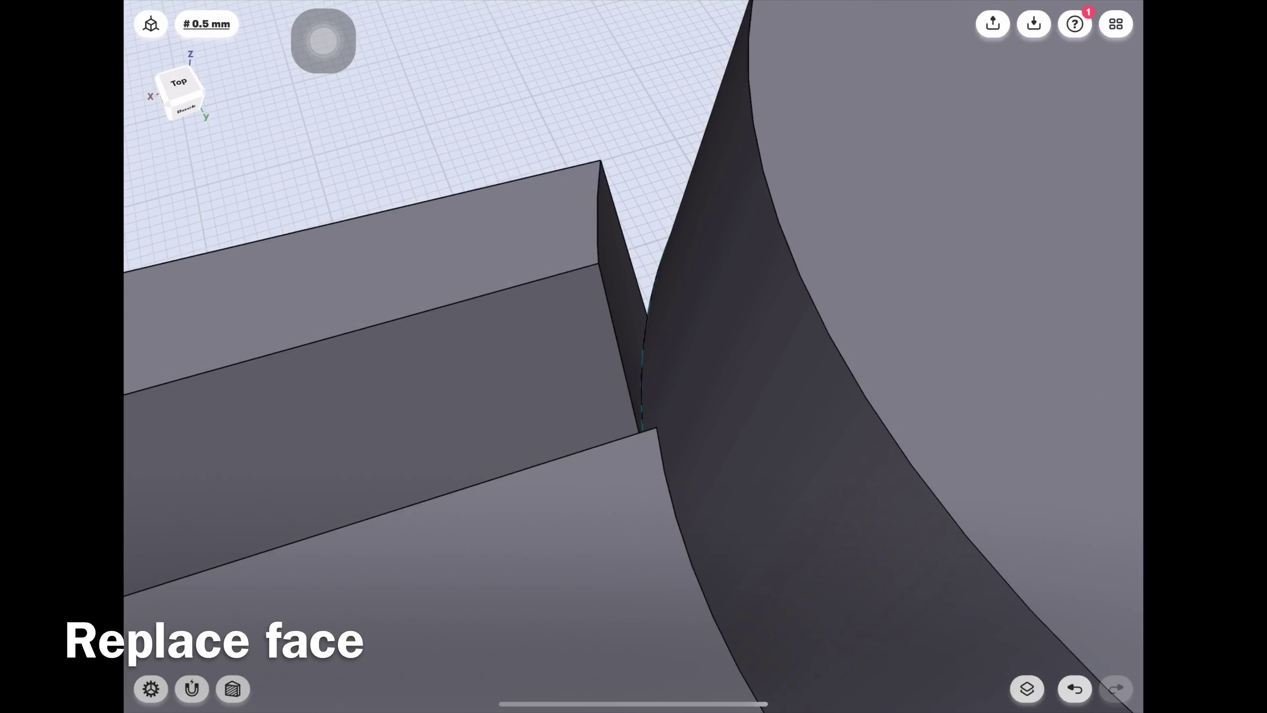
Replace the corner face near the big end with the curved wall.
{"action": "left_click", "coordinate": [1115, 495]}
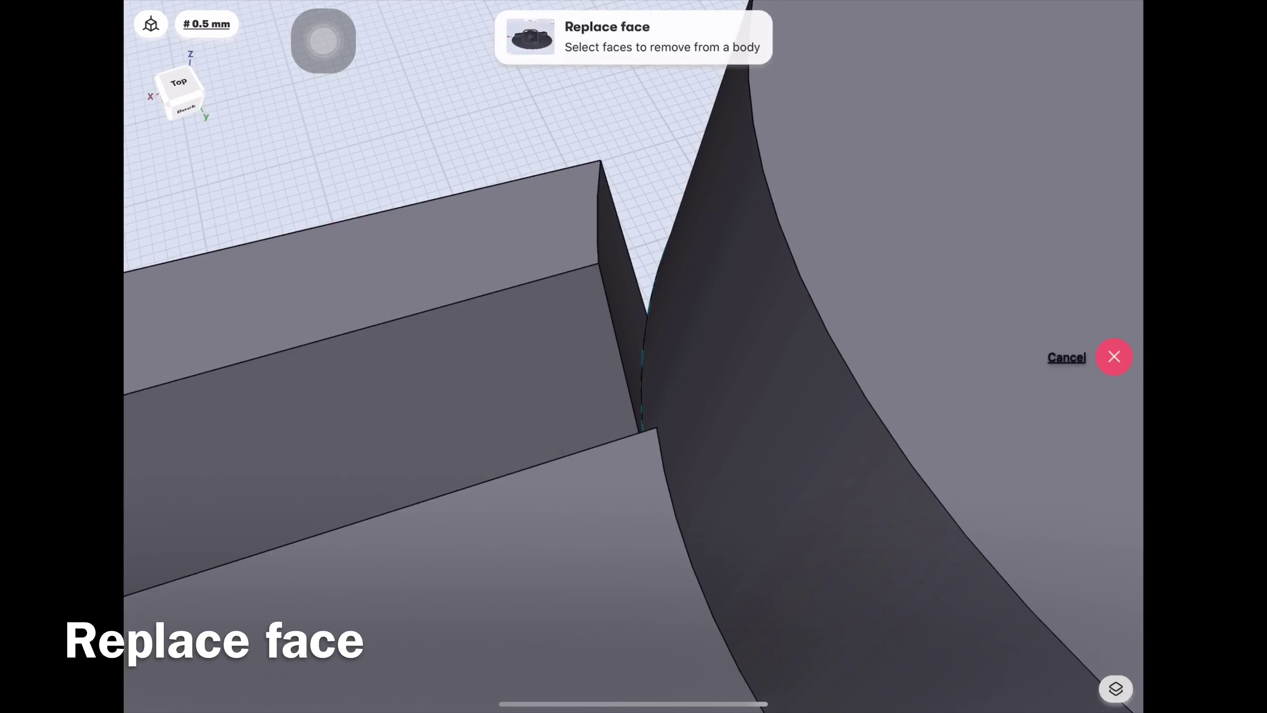
{"action": "left_click", "coordinate": [1114, 333]}
{"action": "left_click", "coordinate": [798, 449]}
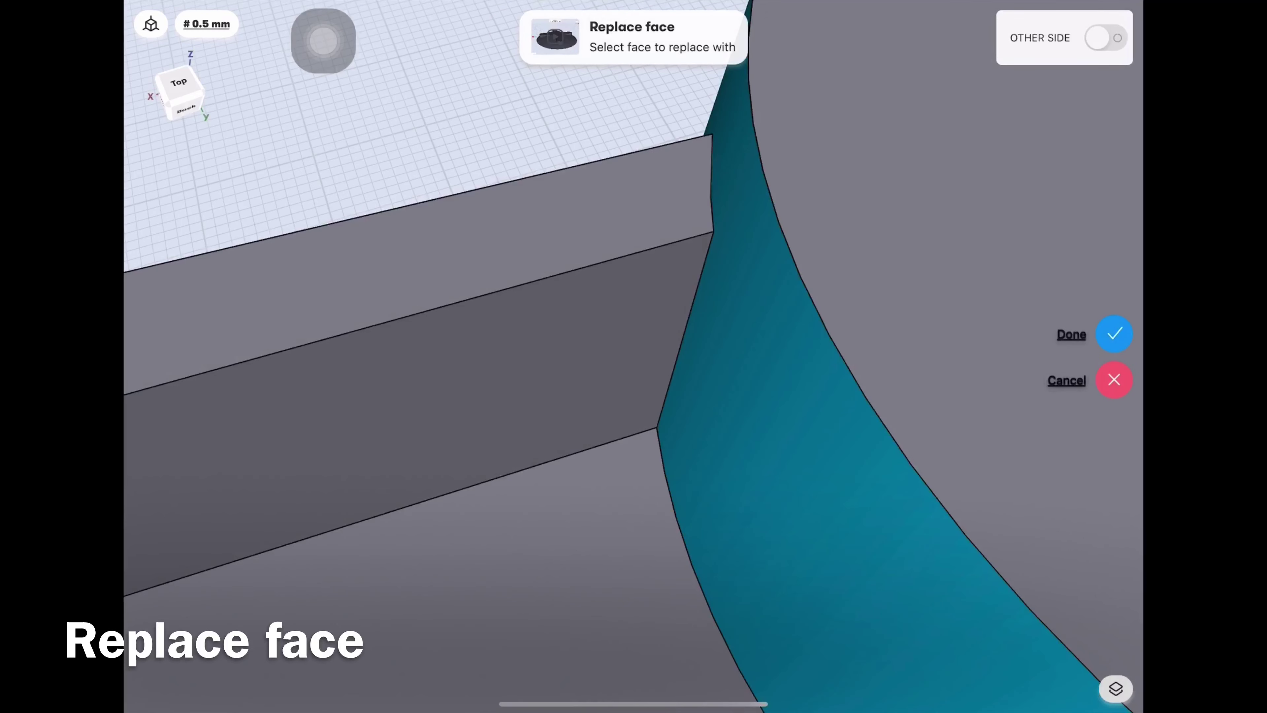
{"action": "left_click", "coordinate": [1114, 333]}
{"action": "left_click_drag", "start_coordinate": [598, 399], "coordinate": [498, 250]}
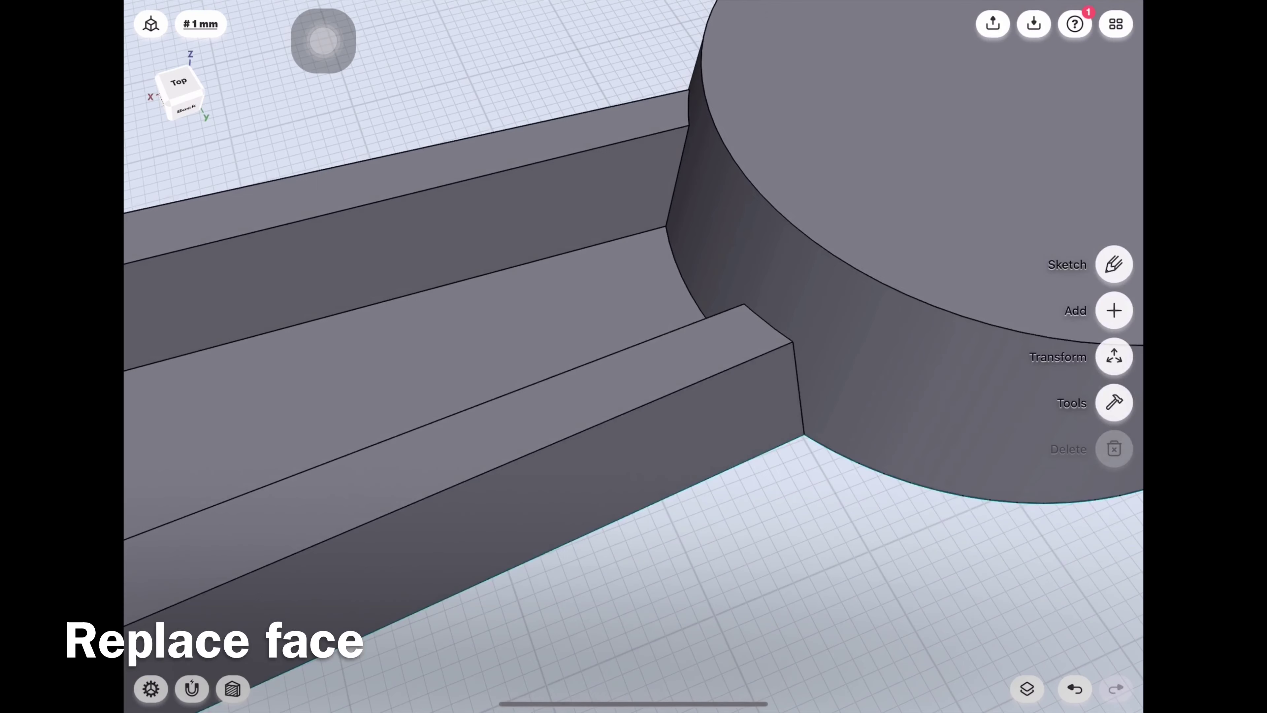
{"action": "scroll", "coordinate": [599, 349], "scroll_direction": "up", "scroll_amount": 3}
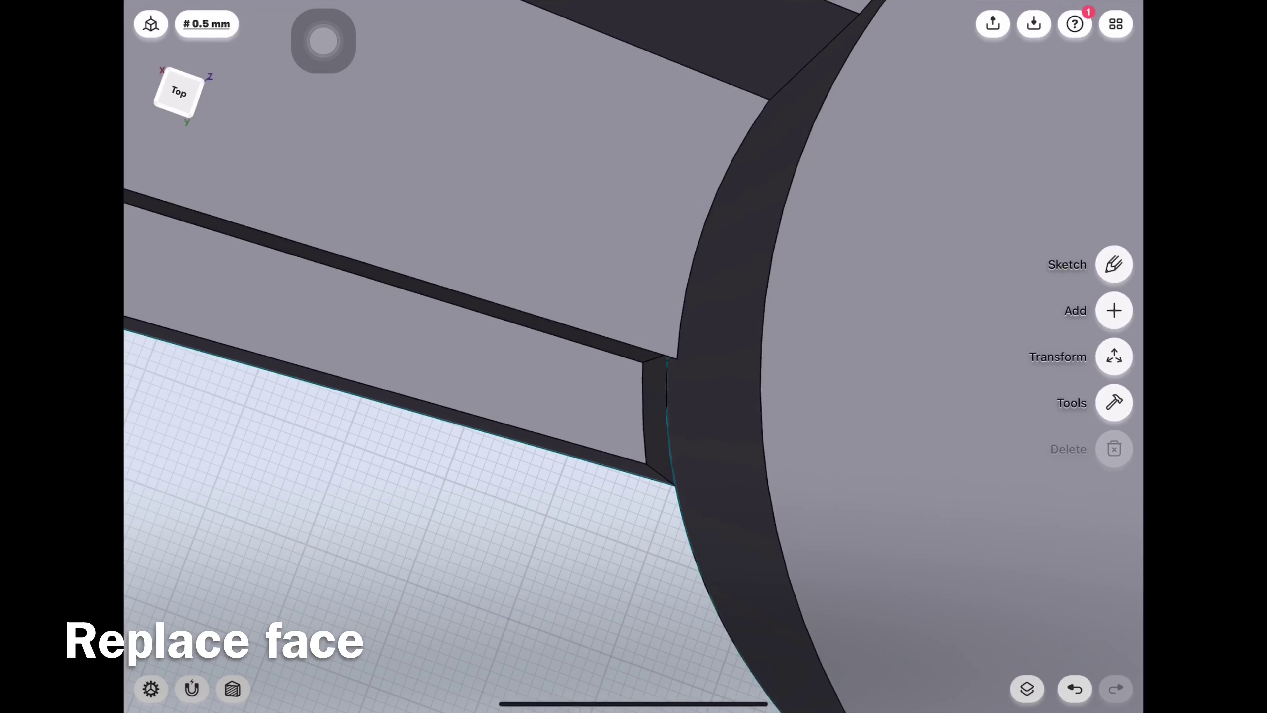
{"action": "scroll", "coordinate": [748, 250], "scroll_direction": "up", "scroll_amount": 3}
Extend the narrow rib face to the curved boss face.
{"action": "left_click", "coordinate": [1115, 402]}
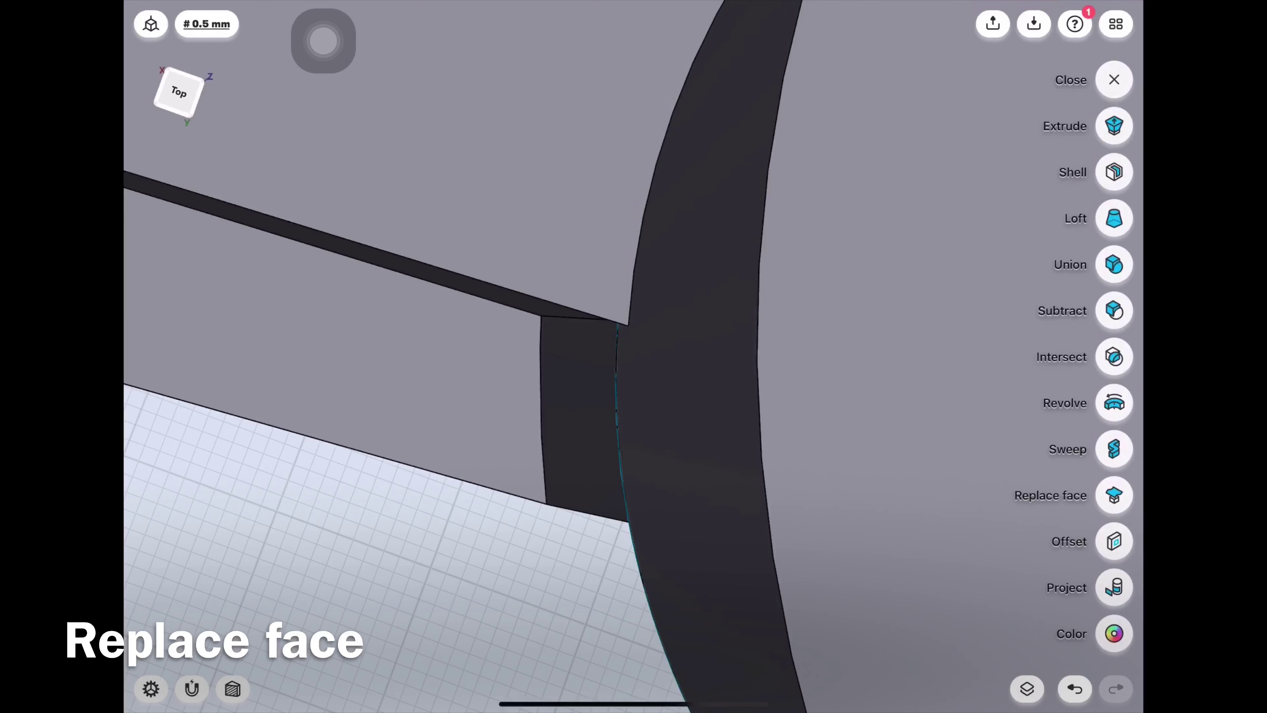
{"action": "left_click", "coordinate": [1116, 494]}
{"action": "left_click", "coordinate": [581, 415]}
{"action": "left_click", "coordinate": [1114, 334]}
{"action": "left_click", "coordinate": [714, 424]}
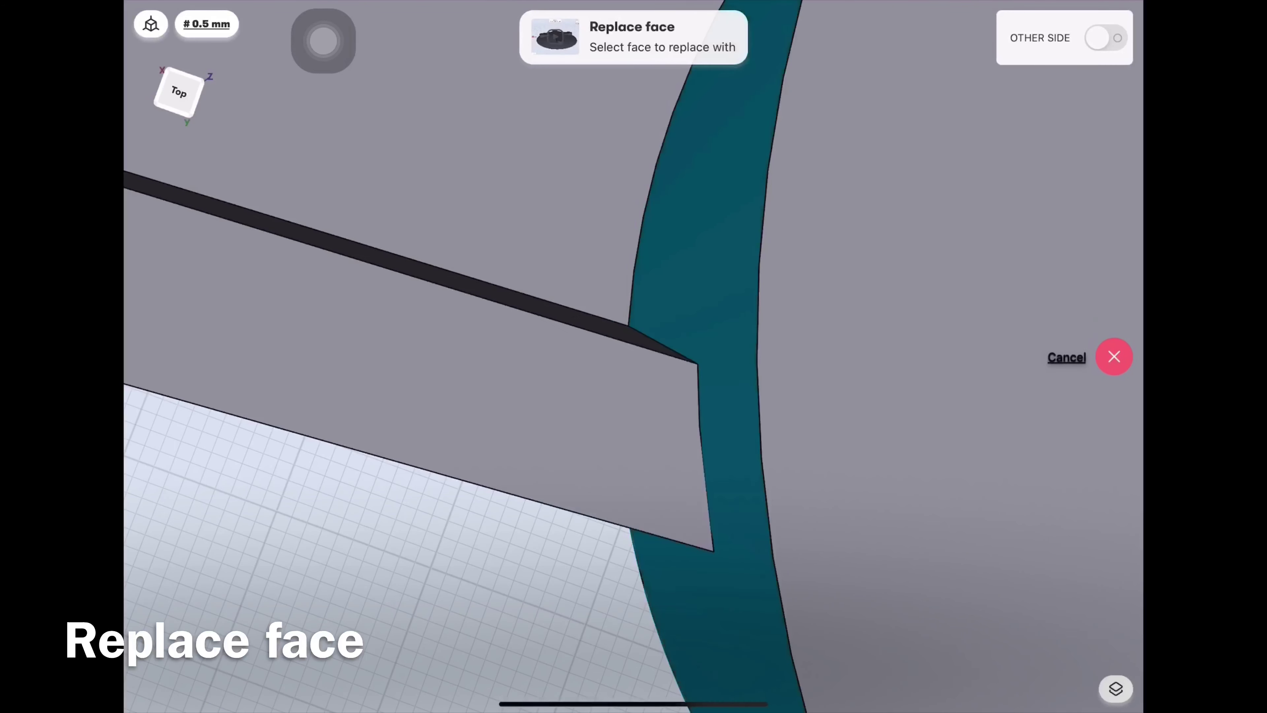
{"action": "left_click", "coordinate": [1114, 334]}
{"action": "scroll", "coordinate": [634, 349], "scroll_direction": "down", "scroll_amount": 5}
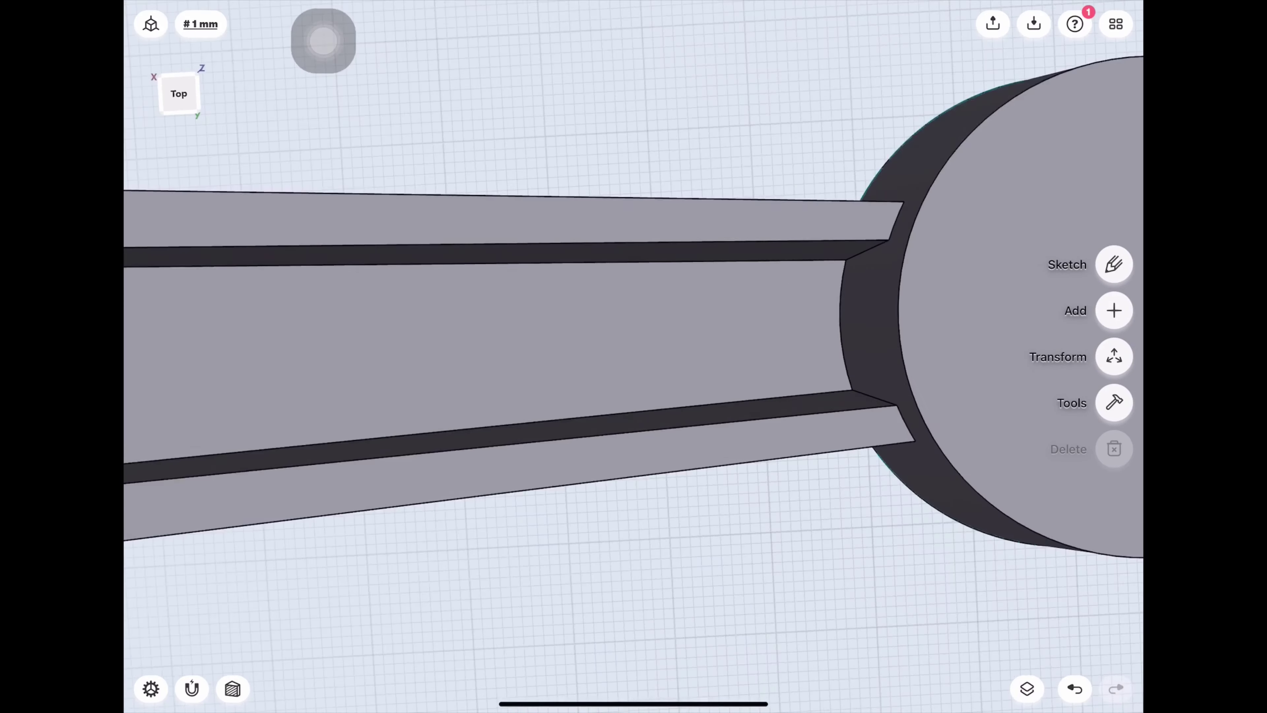
{"action": "scroll", "coordinate": [634, 350], "scroll_direction": "down", "scroll_amount": 5}
{"action": "mouse_move", "coordinate": [634, 249]}
{"action": "middle_mouse_down"}
{"action": "mouse_move", "coordinate": [634, 474]}
{"action": "mouse_move", "coordinate": [634, 399]}
{"action": "mouse_move", "coordinate": [499, 399]}
{"action": "mouse_move", "coordinate": [648, 324]}
{"action": "middle_mouse_up"}
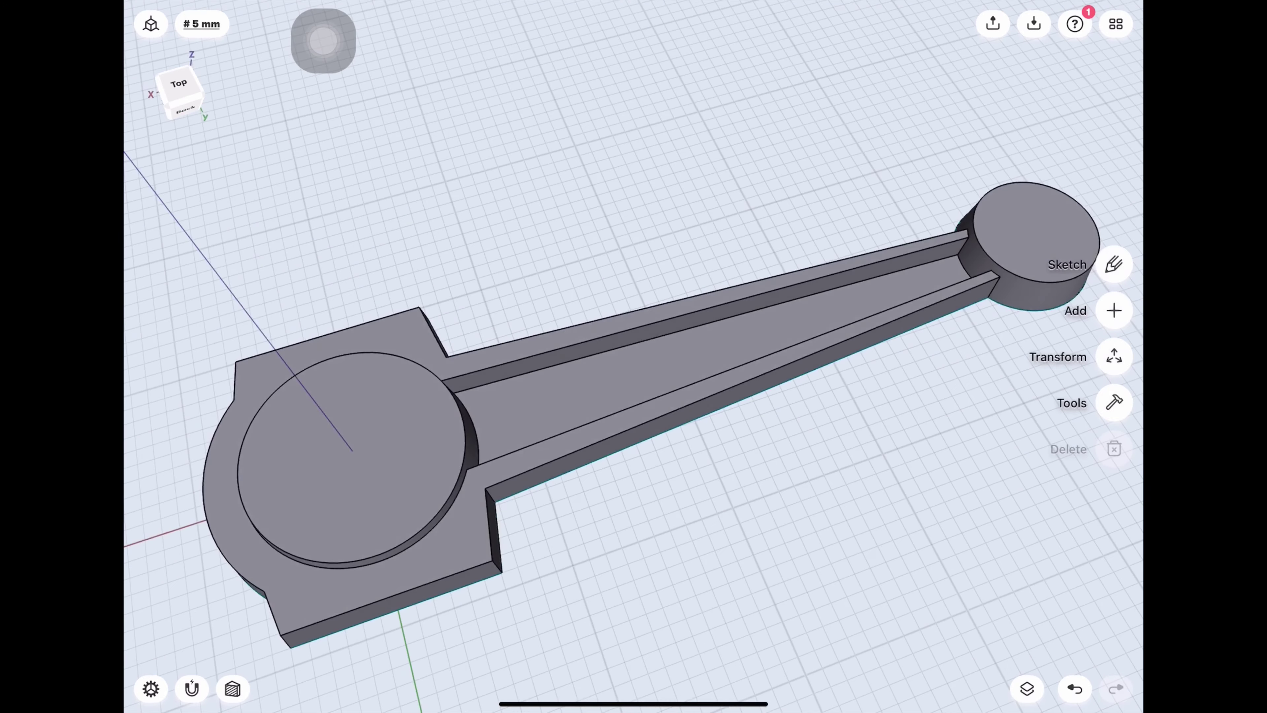
Open a new sketch on the base plate's top face, viewed from above.
{"action": "scroll", "coordinate": [633, 350], "scroll_direction": "up", "scroll_amount": 2}
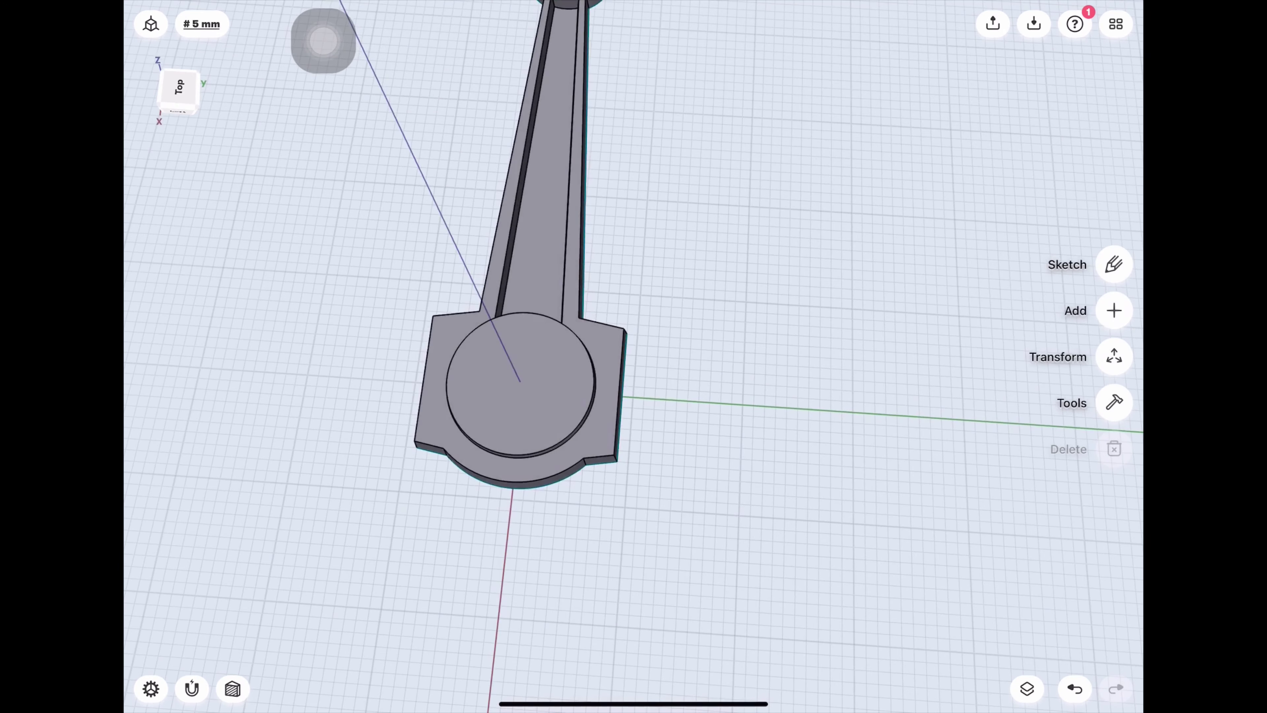
{"action": "double_click", "coordinate": [738, 350]}
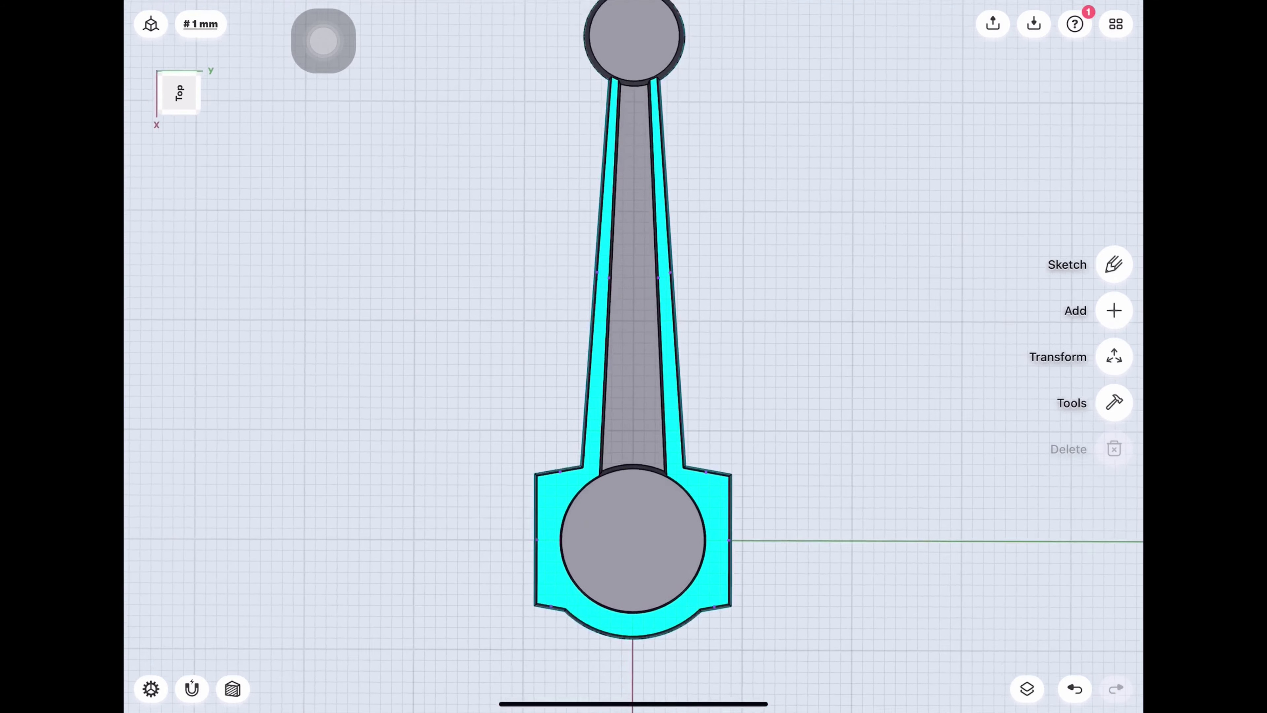
{"action": "left_click", "coordinate": [1114, 264]}
{"action": "scroll", "coordinate": [665, 617], "scroll_direction": "up", "scroll_amount": 3}
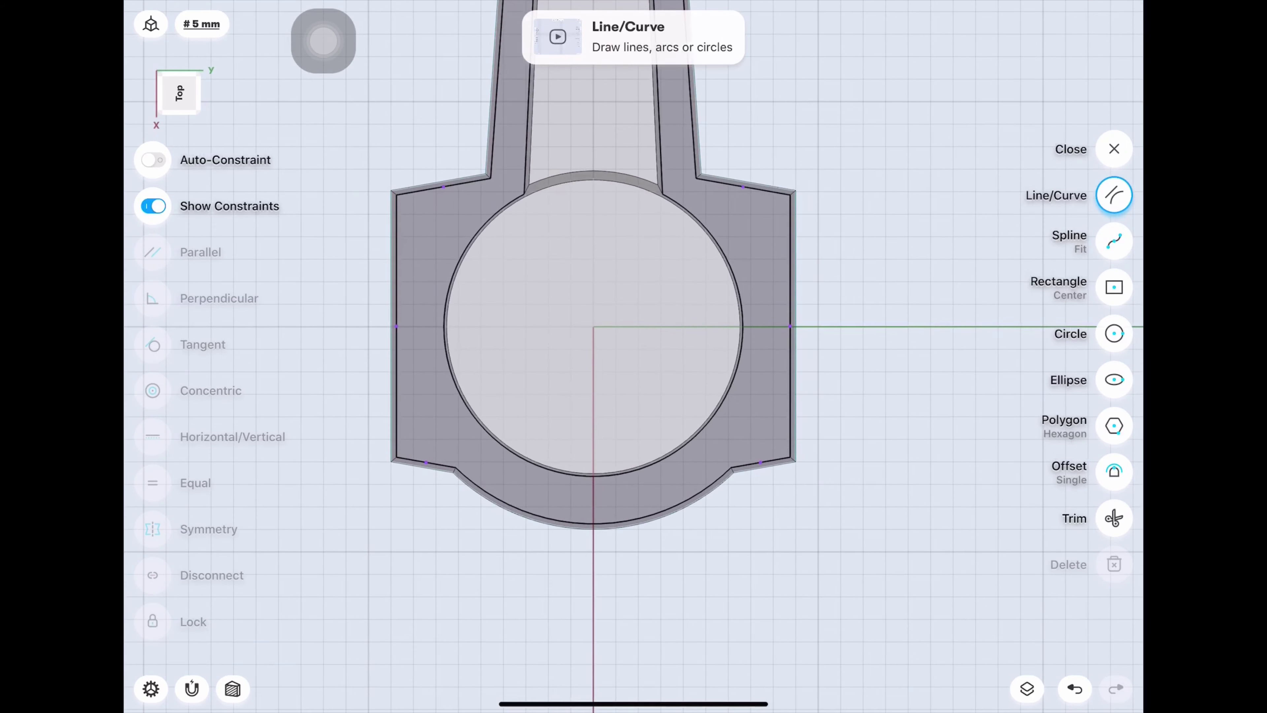
Draw a vertical line and a diagonal line from the big-end centre.
{"action": "left_click_drag", "start_coordinate": [594, 327], "coordinate": [572, 529]}
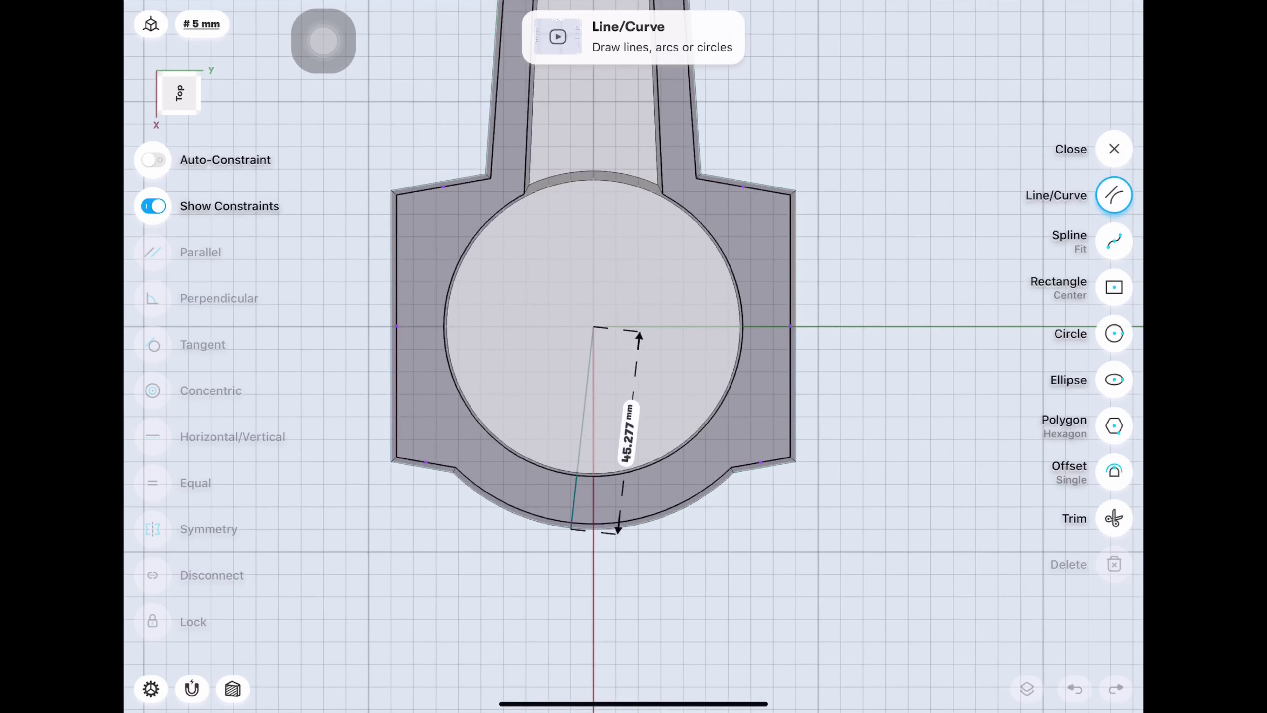
{"action": "left_click", "coordinate": [593, 449]}
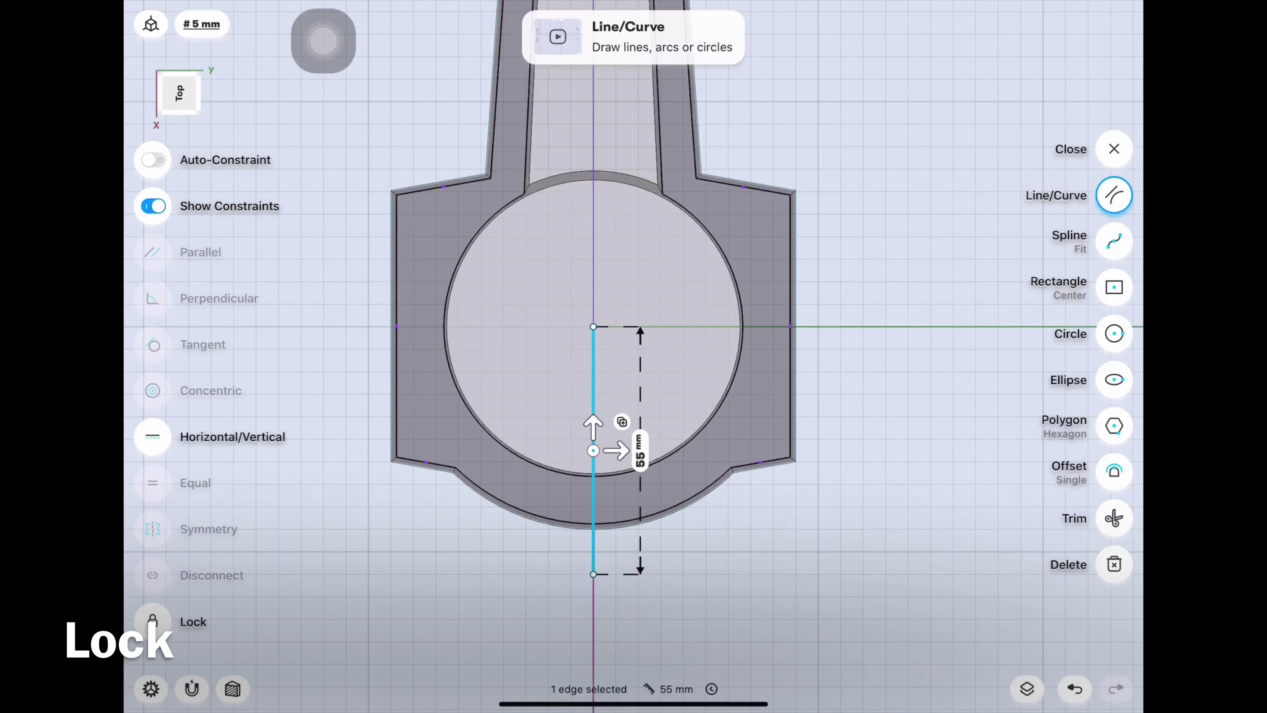
{"action": "left_click_drag", "start_coordinate": [593, 327], "coordinate": [751, 573]}
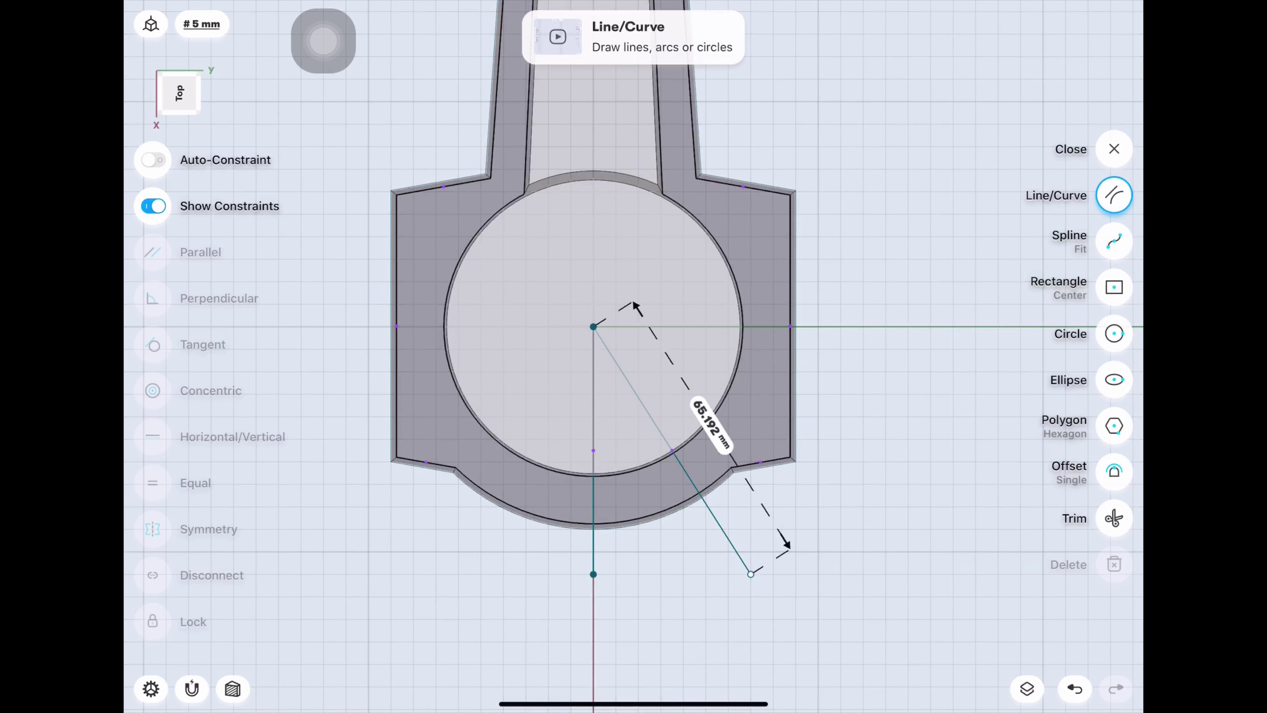
Lock the two lines 30° apart, then close the sketch and start Mirror.
{"action": "left_click", "coordinate": [591, 449]}
{"action": "left_click", "coordinate": [668, 440]}
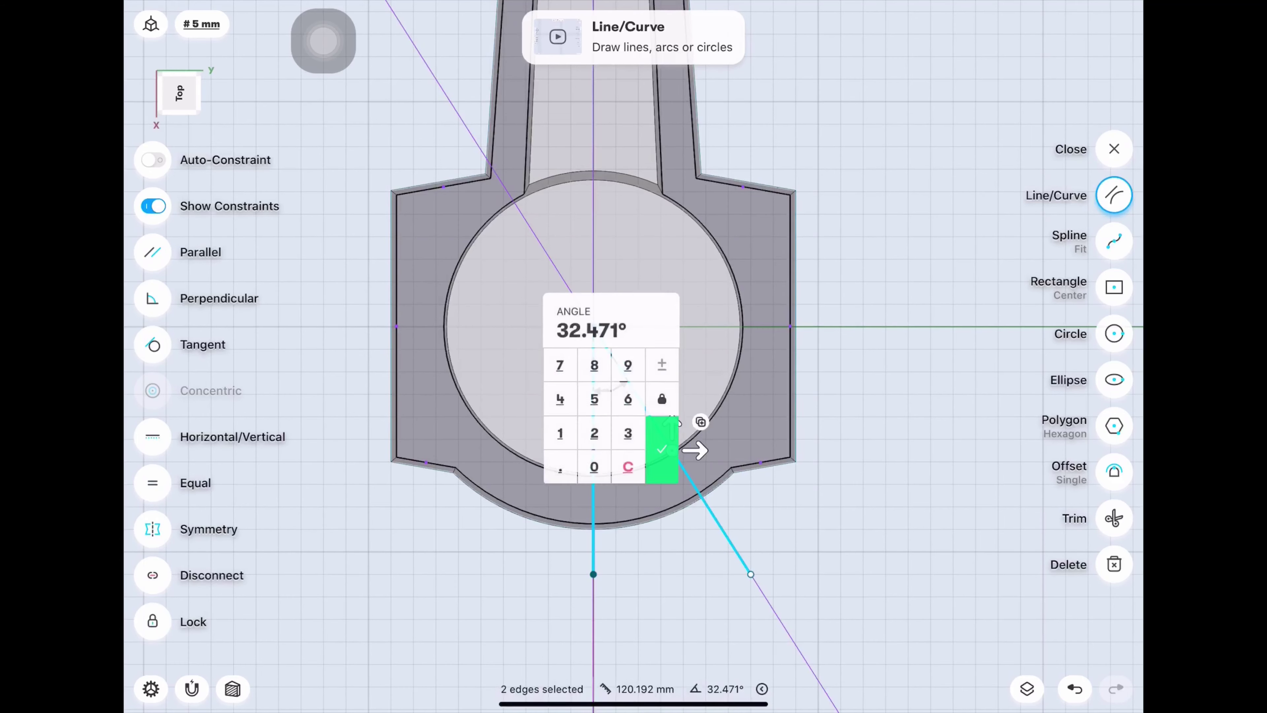
{"action": "type", "text": "3"}
{"action": "left_click", "coordinate": [594, 467]}
{"action": "left_click", "coordinate": [662, 449]}
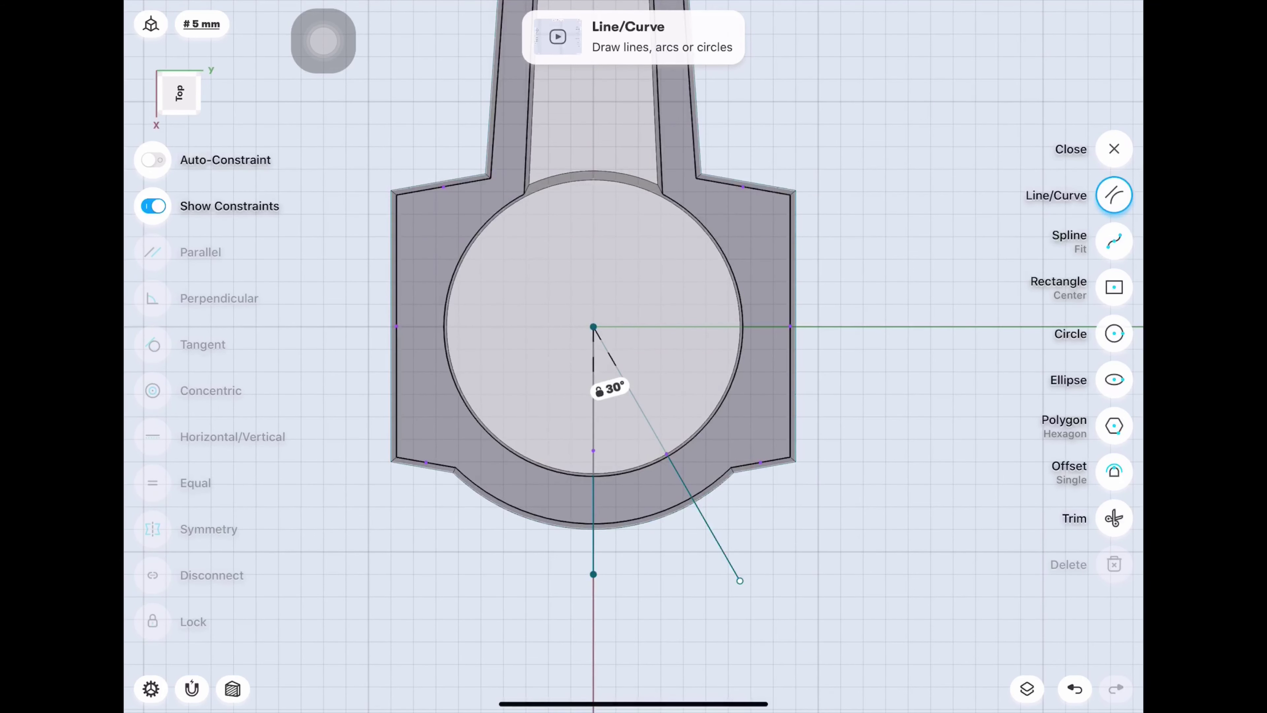
{"action": "left_click", "coordinate": [1114, 148]}
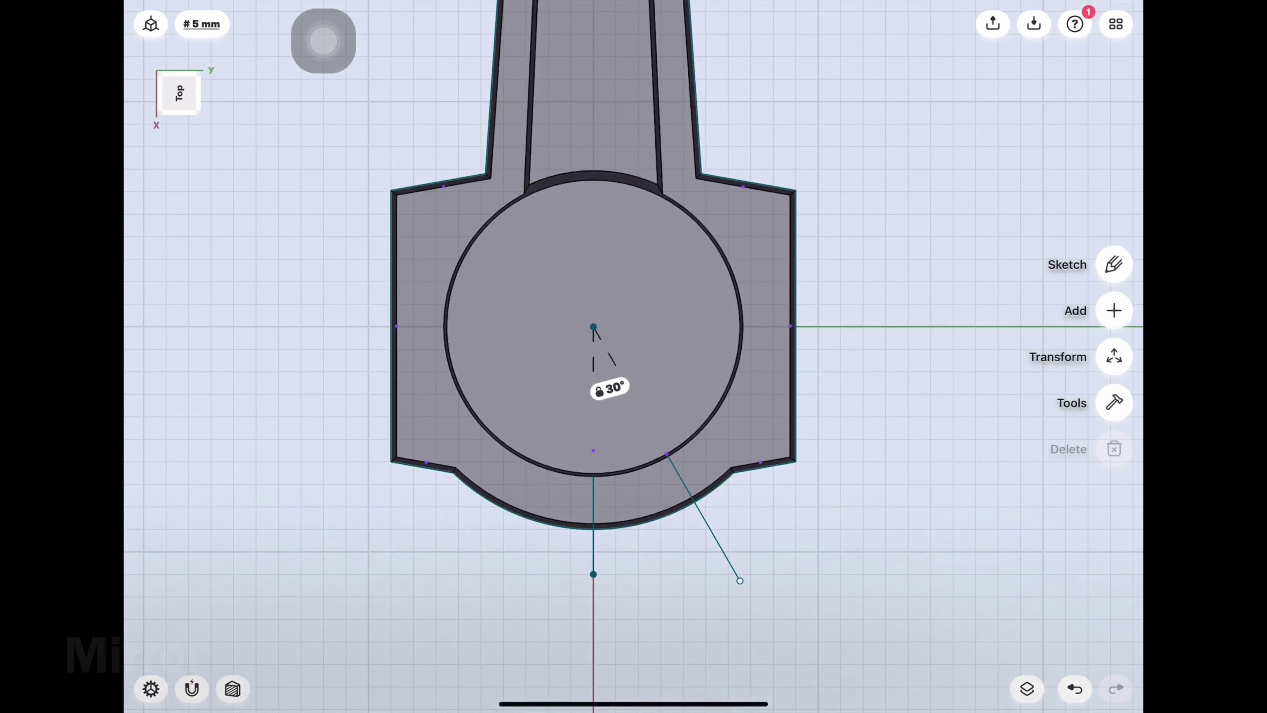
{"action": "left_click", "coordinate": [1117, 356]}
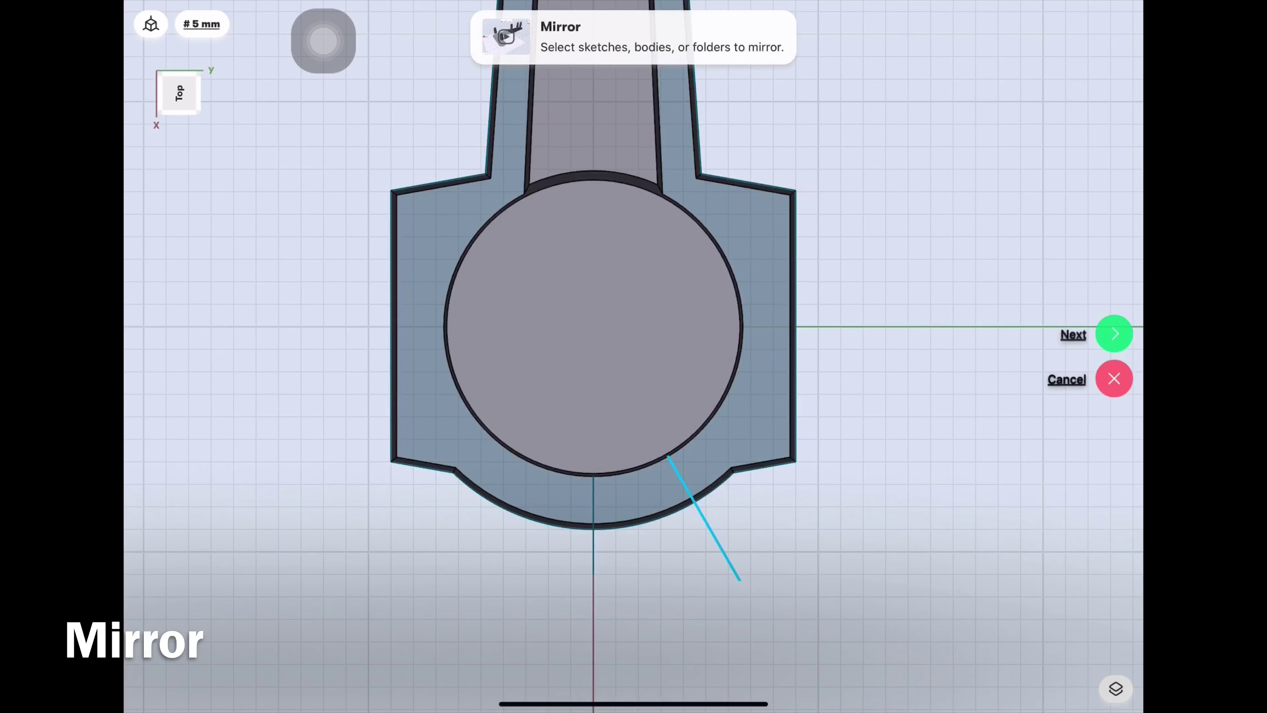
Mirror the diagonal across the vertical line and hide both Body 02 bodies.
{"action": "left_click", "coordinate": [1114, 333]}
{"action": "left_click", "coordinate": [1114, 334]}
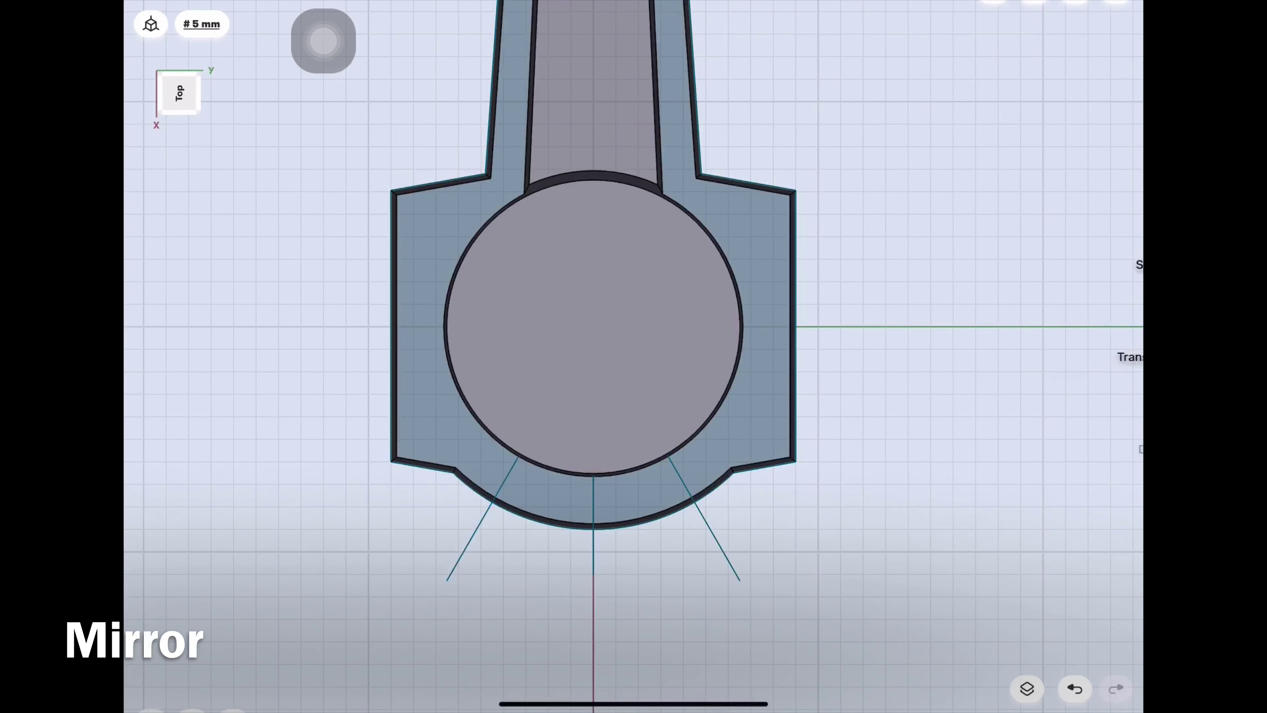
{"action": "left_click", "coordinate": [1027, 688]}
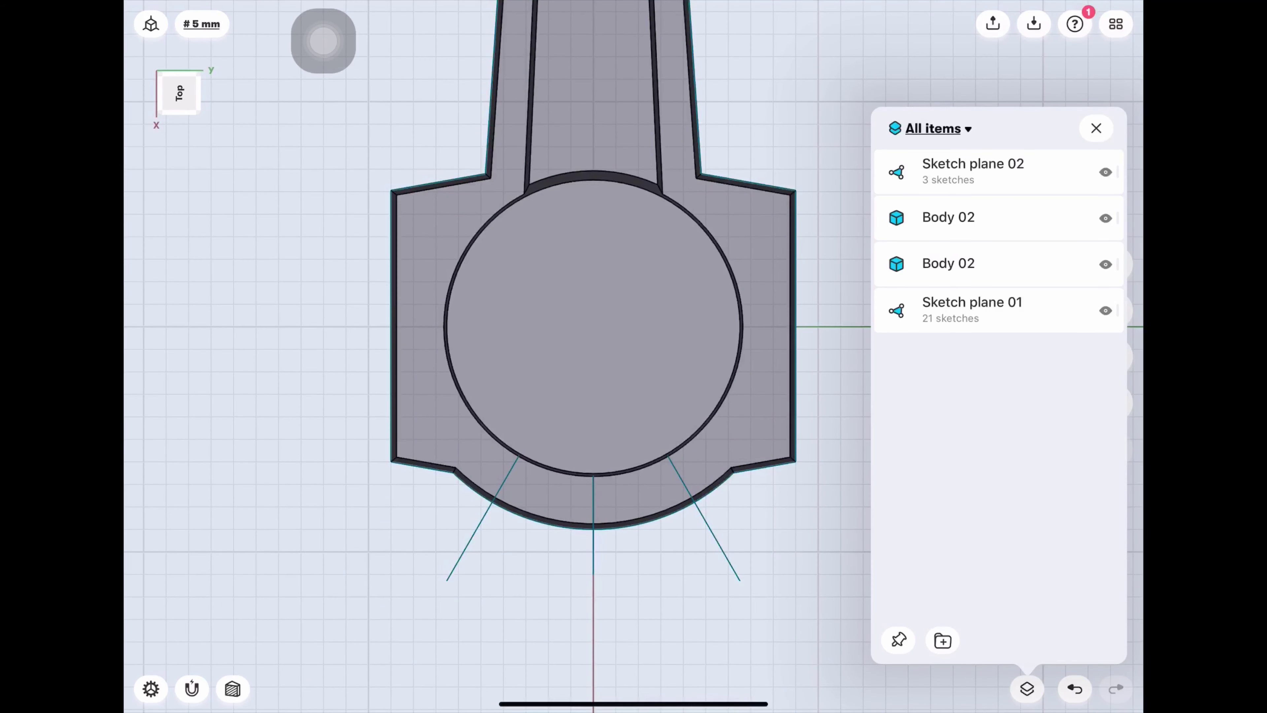
{"action": "left_click", "coordinate": [1105, 218]}
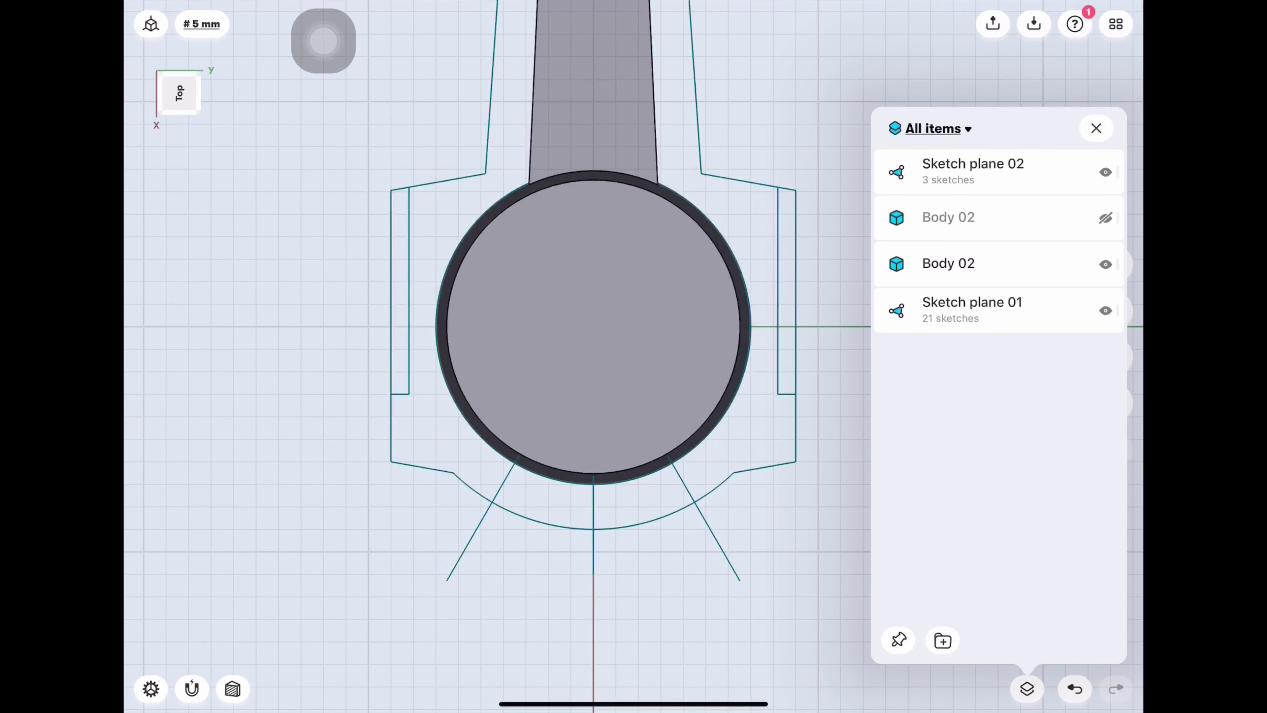
{"action": "left_click", "coordinate": [1105, 264]}
{"action": "left_click", "coordinate": [1096, 128]}
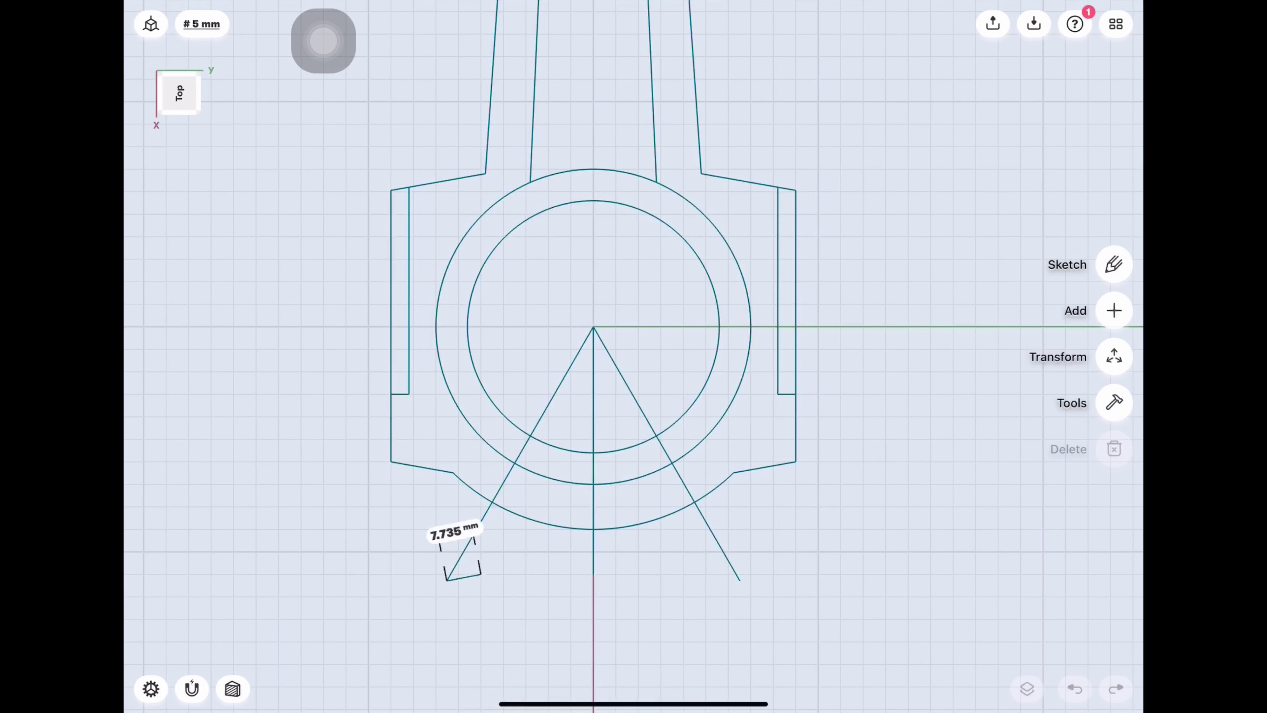
Draw the base line closing the triangle across the big end's lower rim, then leave sketching.
{"action": "left_click_drag", "start_coordinate": [729, 574], "coordinate": [739, 580]}
{"action": "left_click", "coordinate": [1114, 264]}
{"action": "left_click", "coordinate": [1112, 147]}
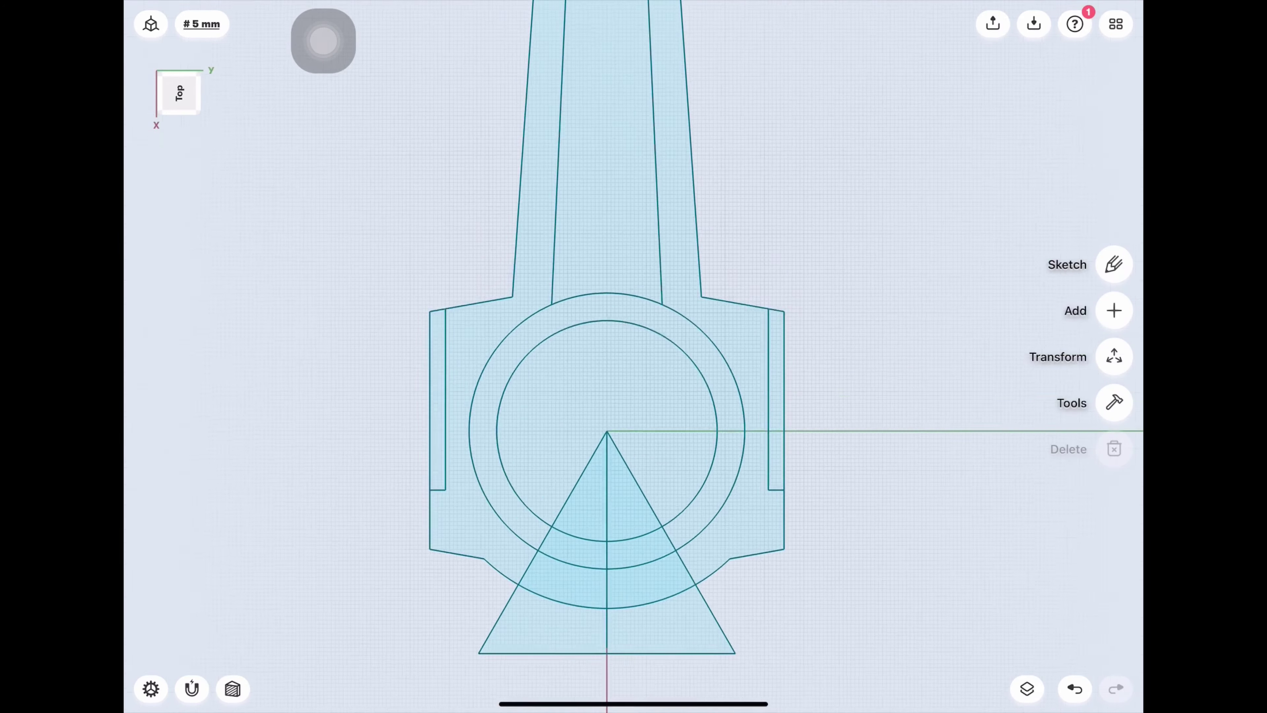
{"action": "left_click_drag", "start_coordinate": [634, 500], "coordinate": [549, 350]}
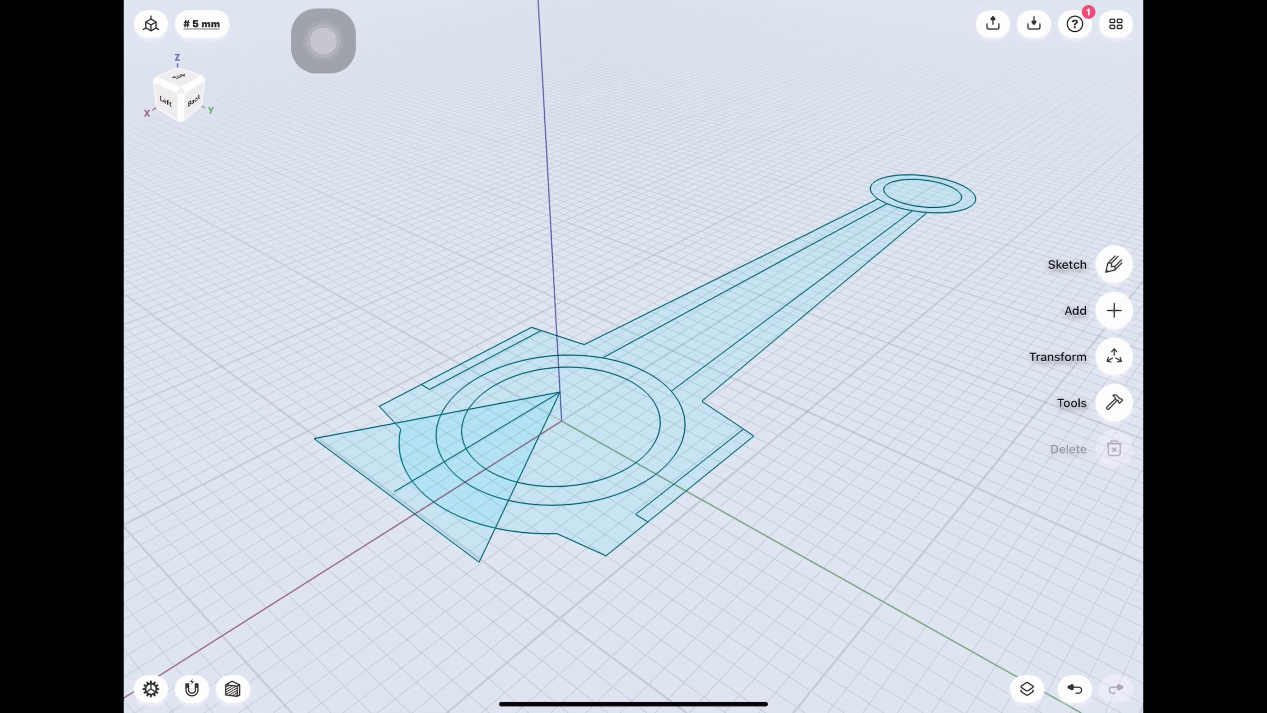
Show the rod Body 02 again with the disc Body 02 kept hidden, and resume sketching.
{"action": "left_click", "coordinate": [1027, 689]}
{"action": "left_click", "coordinate": [1105, 218]}
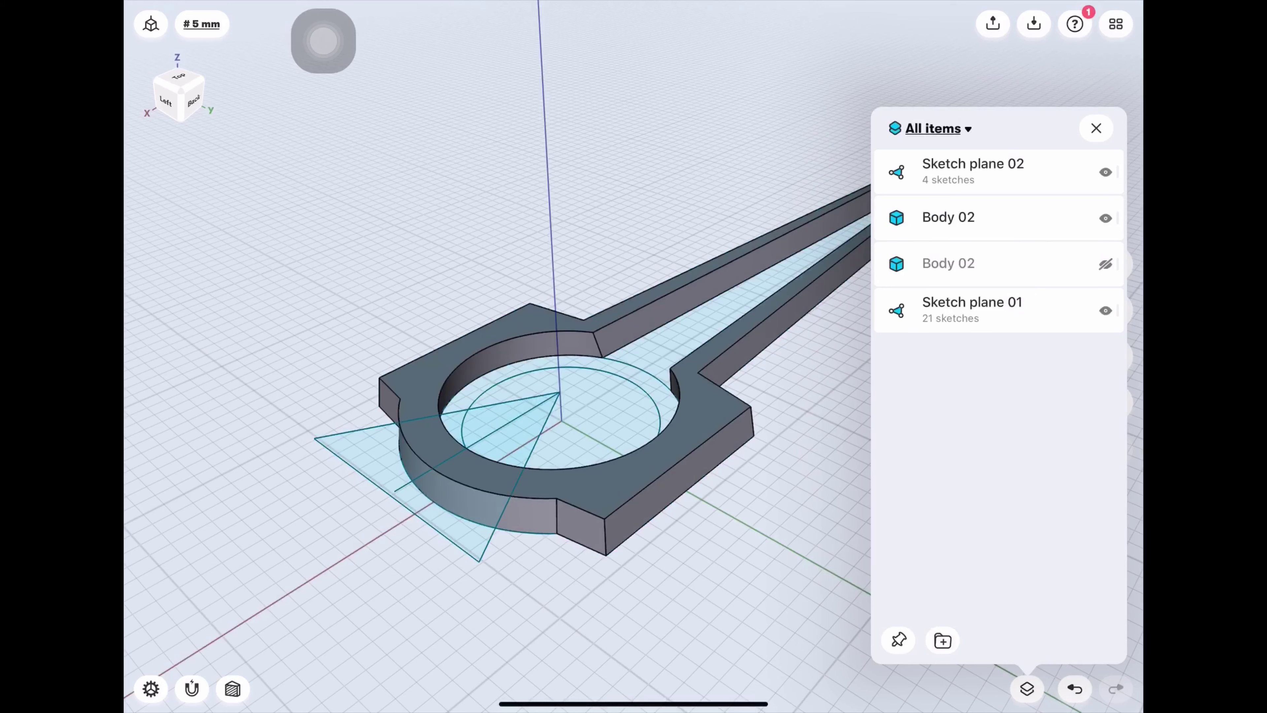
{"action": "left_click", "coordinate": [1106, 264]}
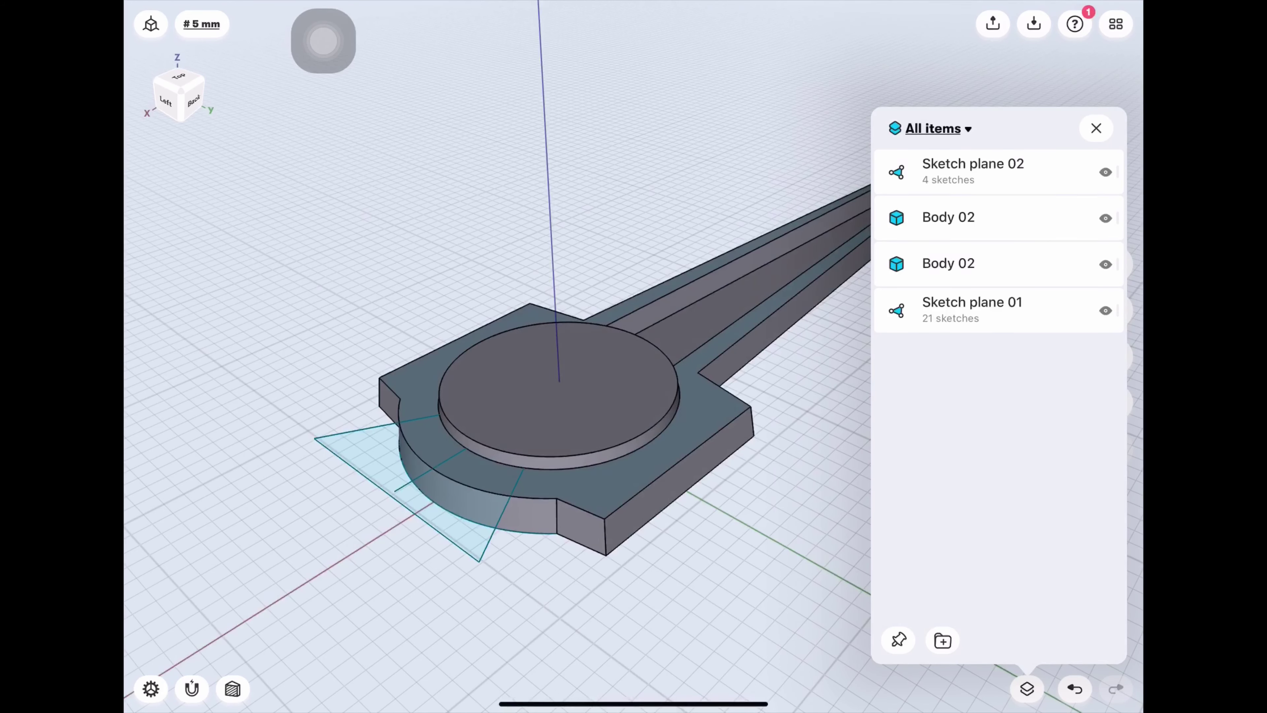
{"action": "left_click", "coordinate": [1106, 264]}
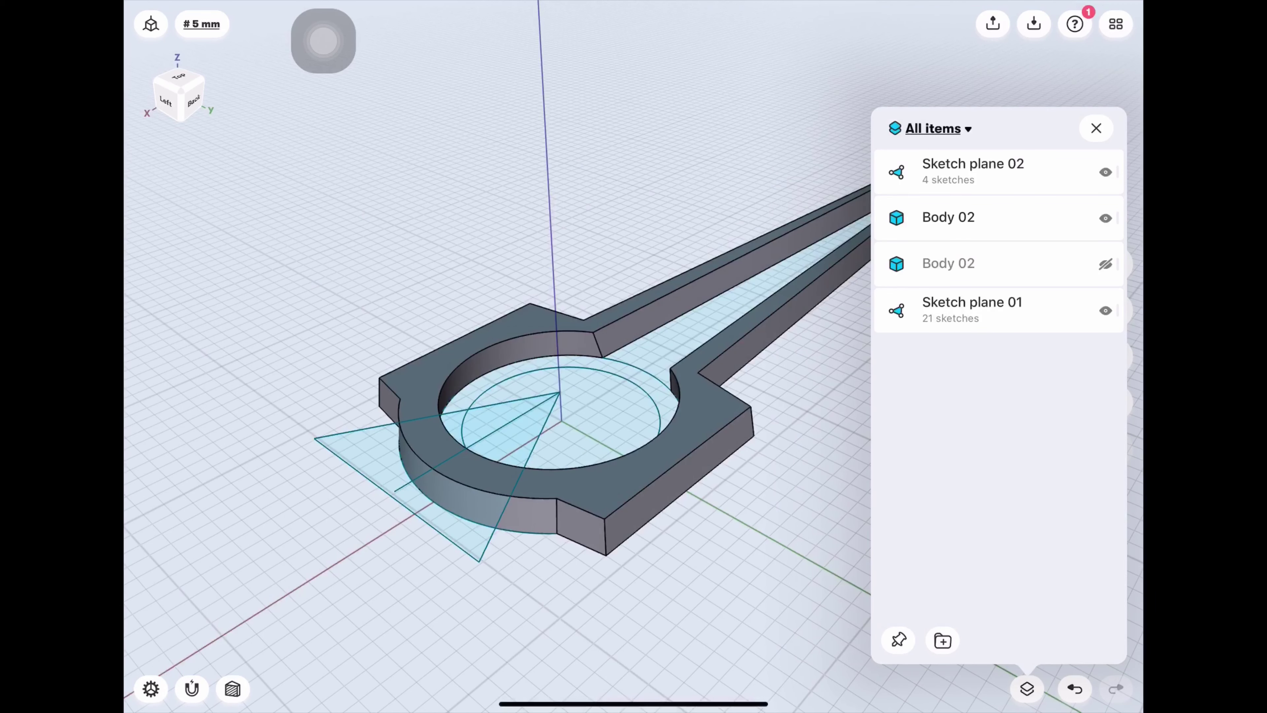
{"action": "left_click", "coordinate": [1096, 128]}
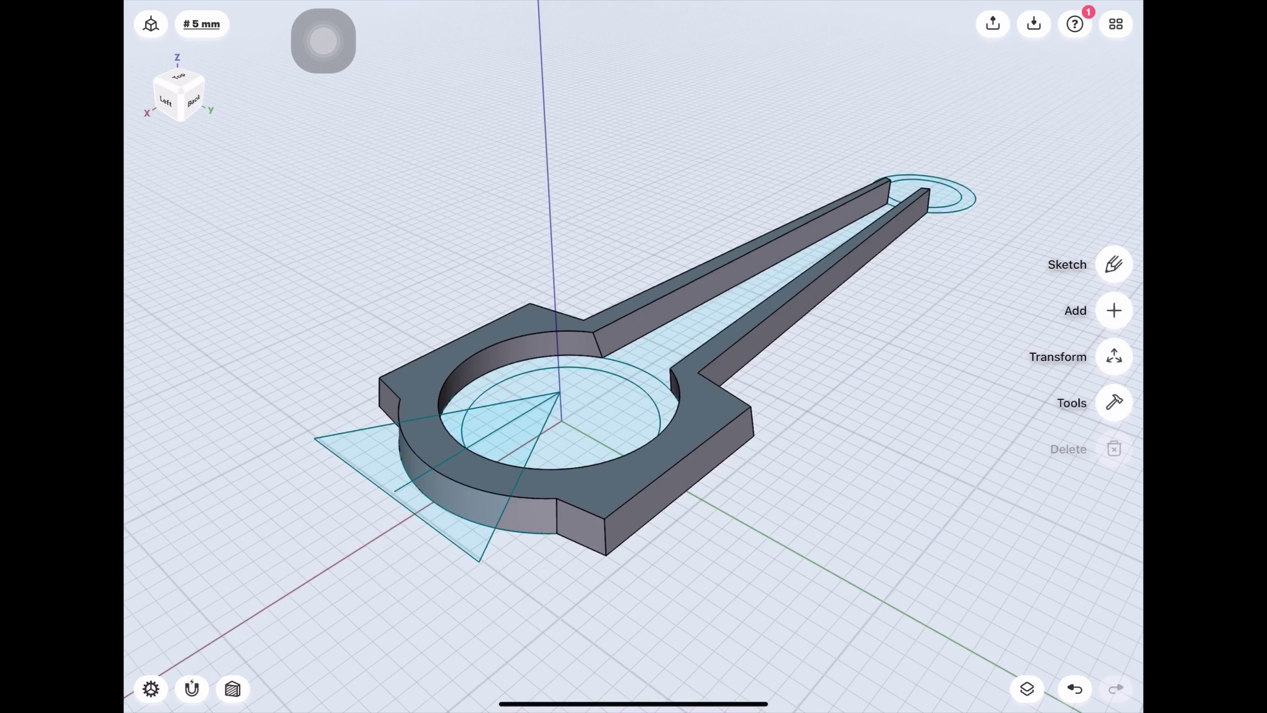
{"action": "left_click", "coordinate": [1113, 264]}
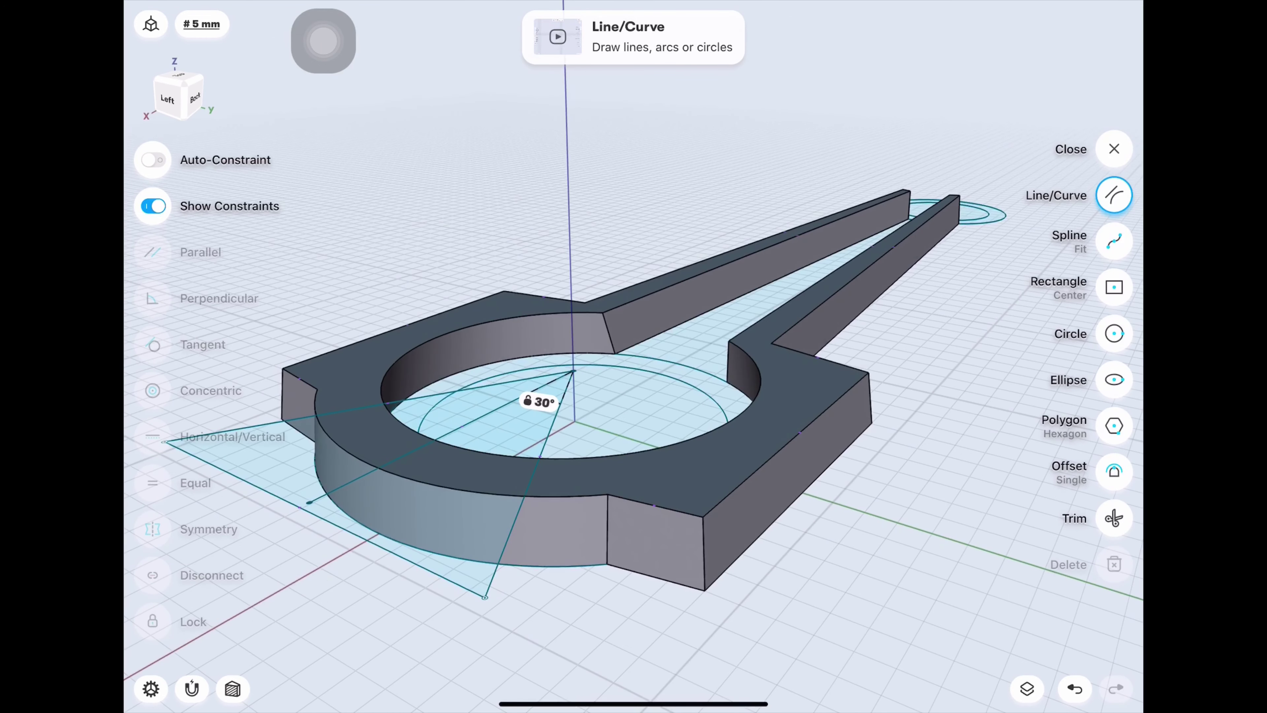
Push the triangle regions 3 mm into the big end to cut a wedge notch.
{"action": "left_click", "coordinate": [449, 433]}
{"action": "left_click", "coordinate": [462, 424]}
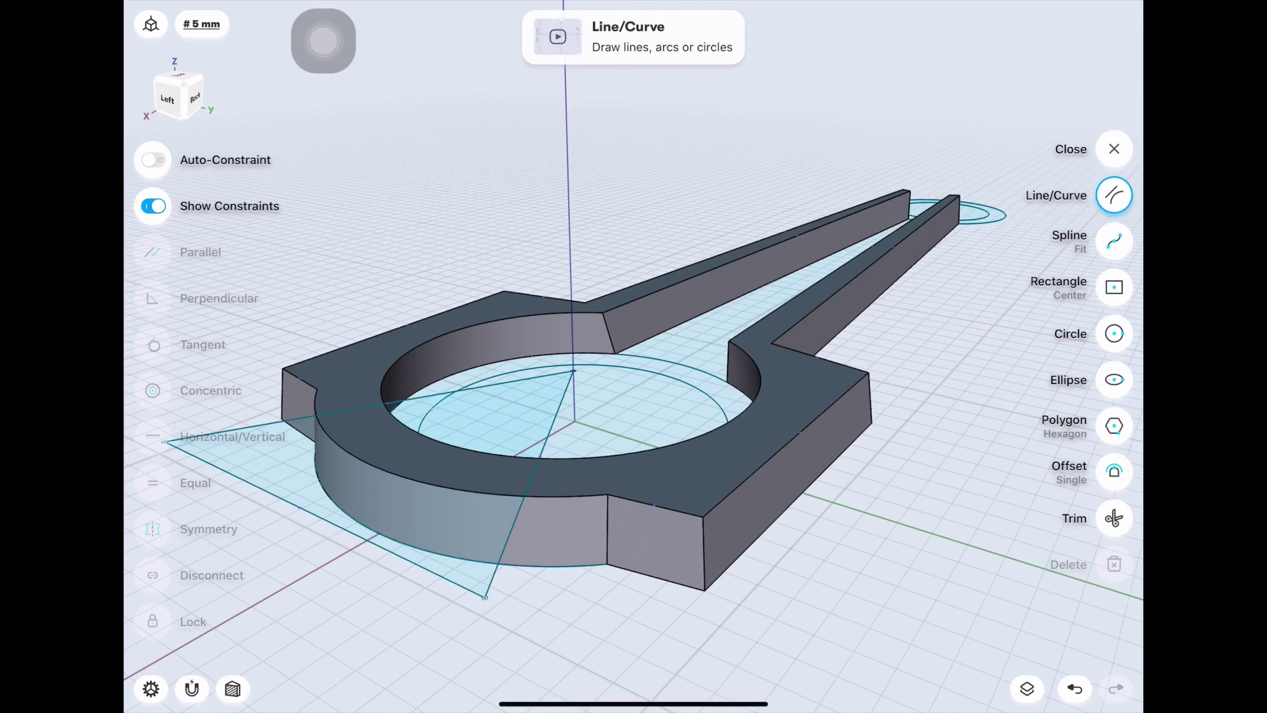
{"action": "left_click", "coordinate": [424, 469]}
{"action": "left_click", "coordinate": [489, 417]}
{"action": "left_click", "coordinate": [314, 486]}
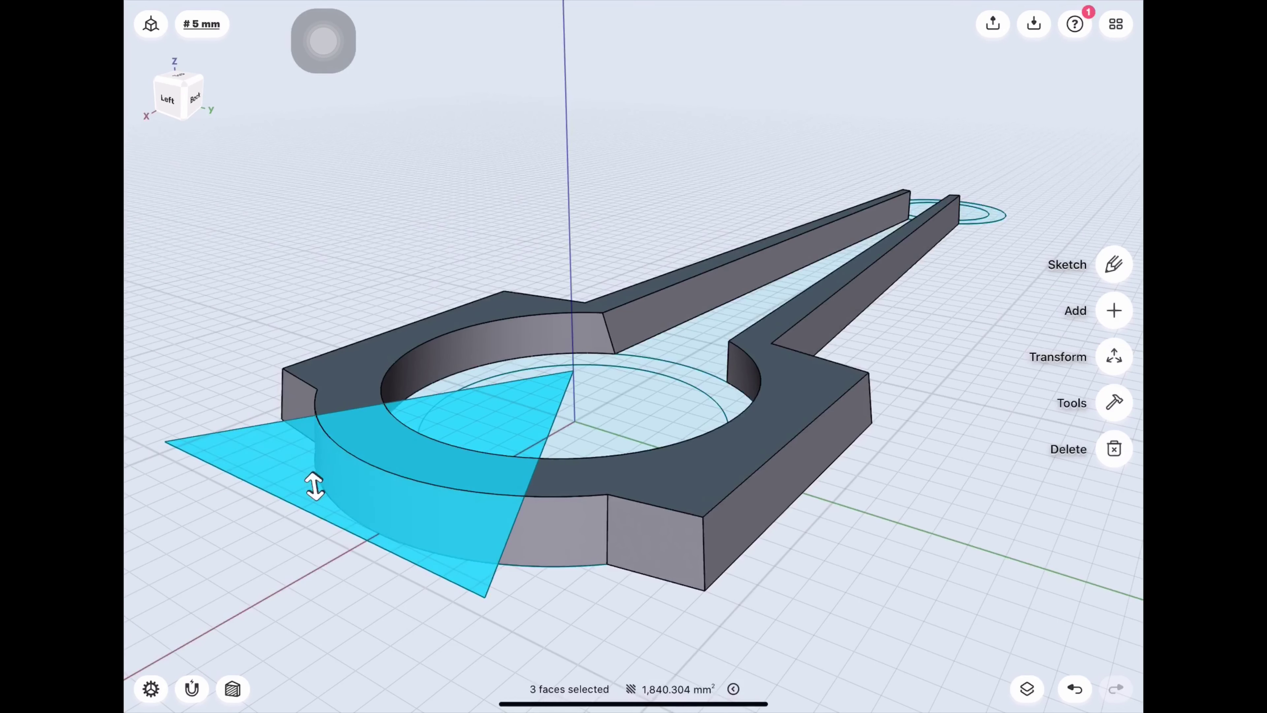
{"action": "left_click_drag", "start_coordinate": [315, 486], "coordinate": [320, 521]}
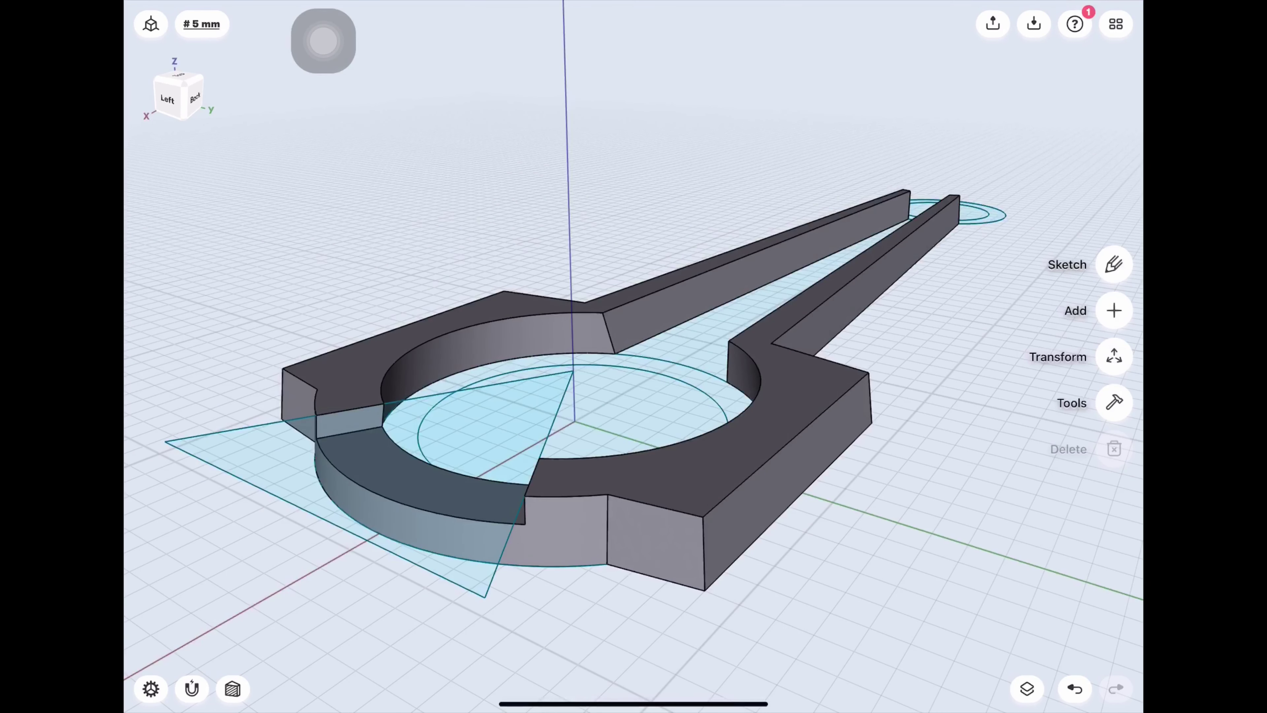
{"action": "left_click", "coordinate": [1027, 689]}
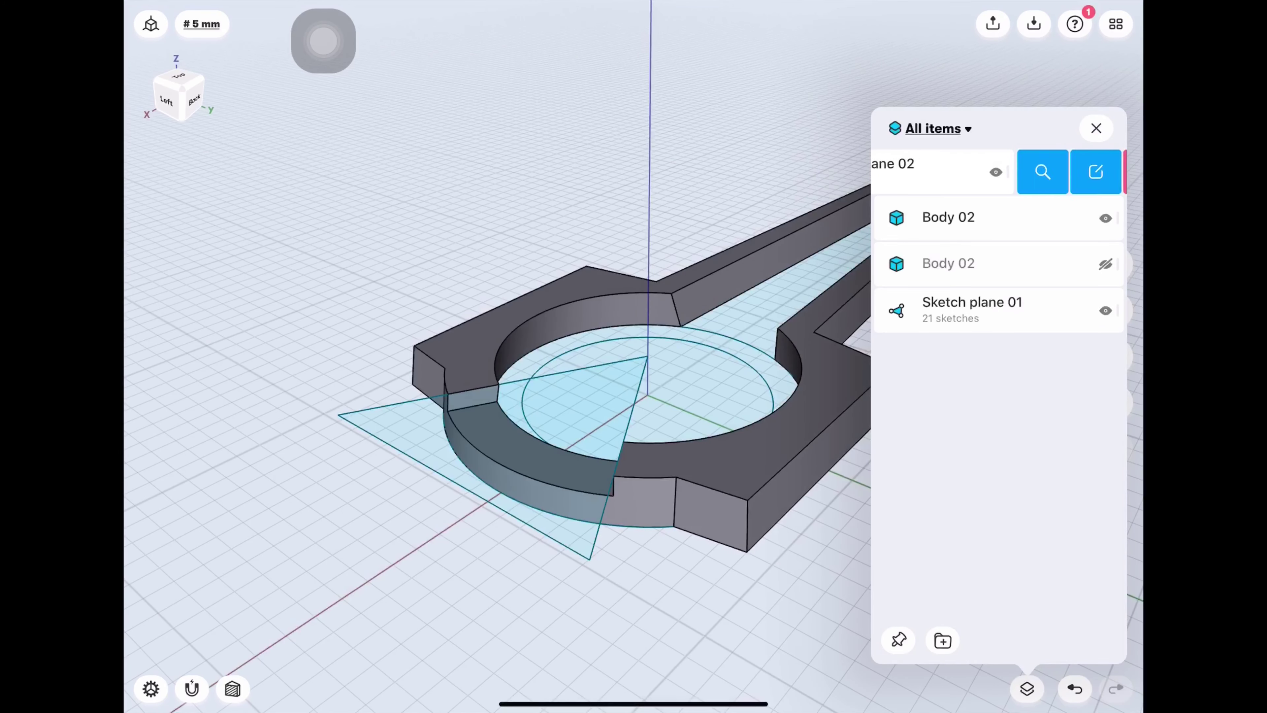
Delete Sketch plane 02, unhide the disc Body 02, and orbit to view the whole rod.
{"action": "left_click", "coordinate": [1101, 171]}
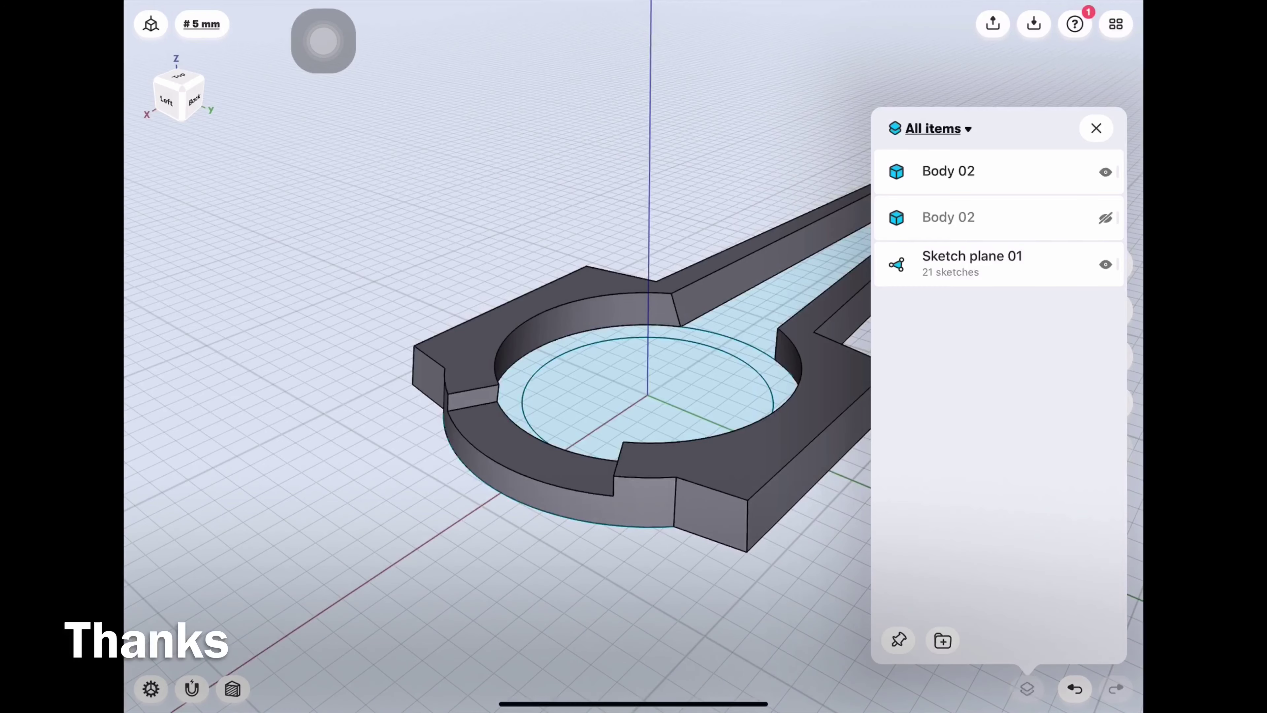
{"action": "left_click", "coordinate": [1105, 218]}
{"action": "left_click", "coordinate": [1096, 128]}
{"action": "mouse_move", "coordinate": [599, 449]}
{"action": "left_mouse_down"}
{"action": "mouse_move", "coordinate": [598, 249]}
{"action": "mouse_move", "coordinate": [574, 424]}
{"action": "left_mouse_up"}
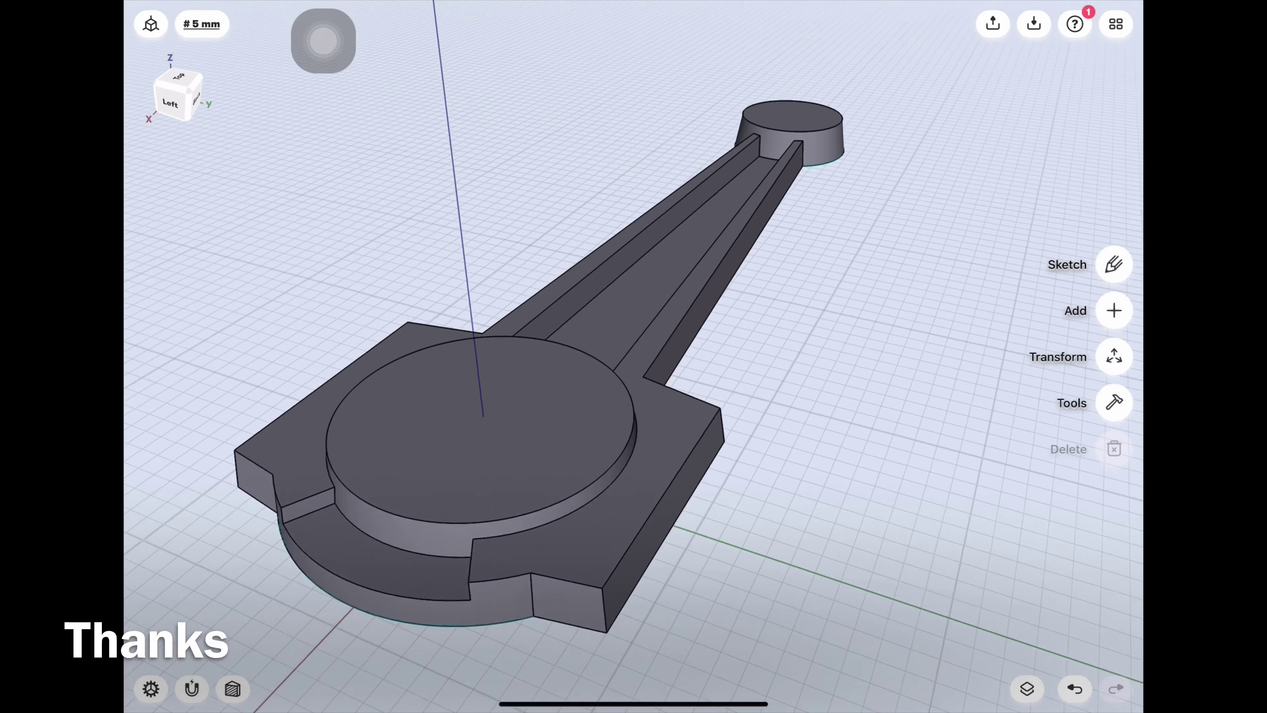